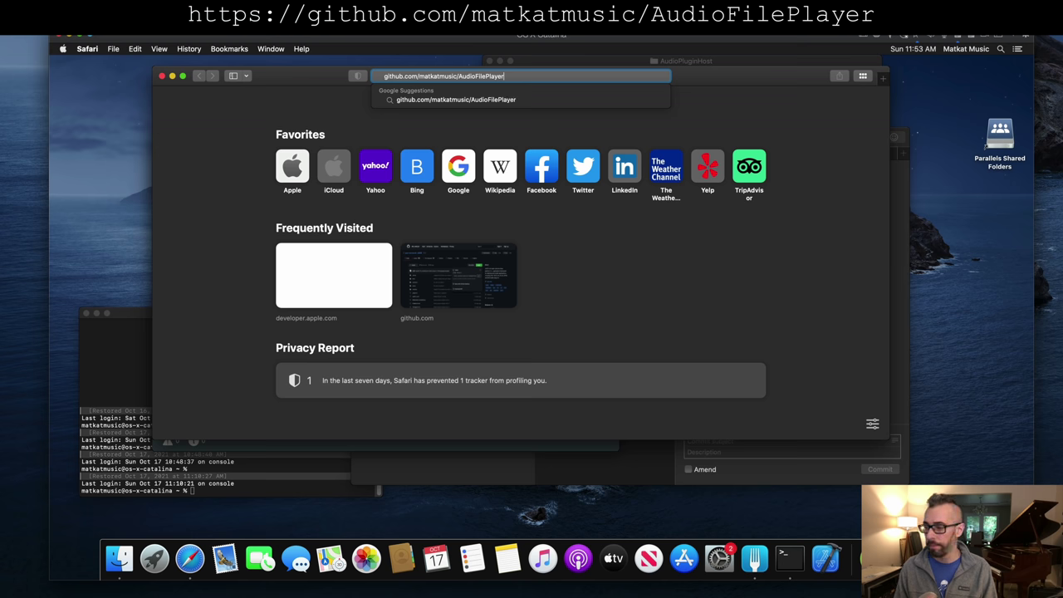
# - Load the AudioFilePlayer repository page on GitHub and copy its HTTPS clone URL
pyautogui.press('Return')
pyautogui.click(656, 207)
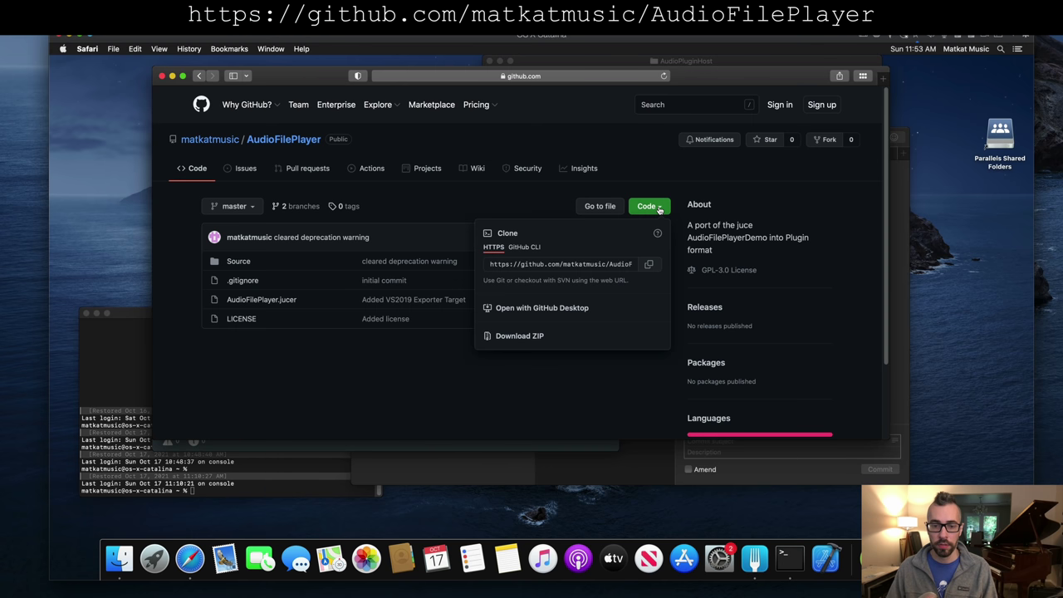
pyautogui.click(648, 264)
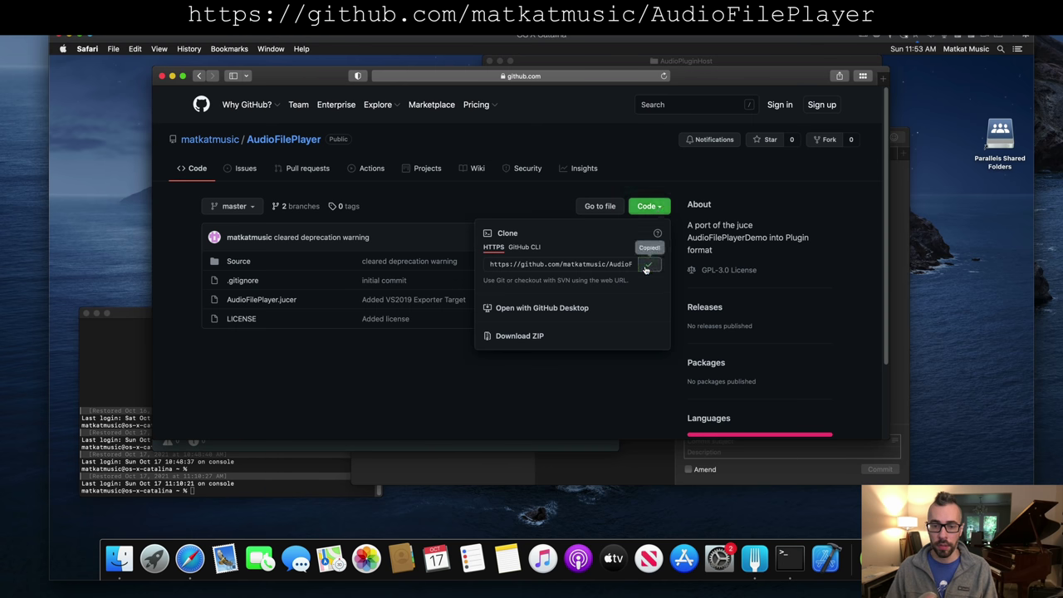
# - Switch to Fork and clone the AudioFilePlayer repository from the copied URL into the Programming/AudioFilePlayer folder
pyautogui.click(899, 253)
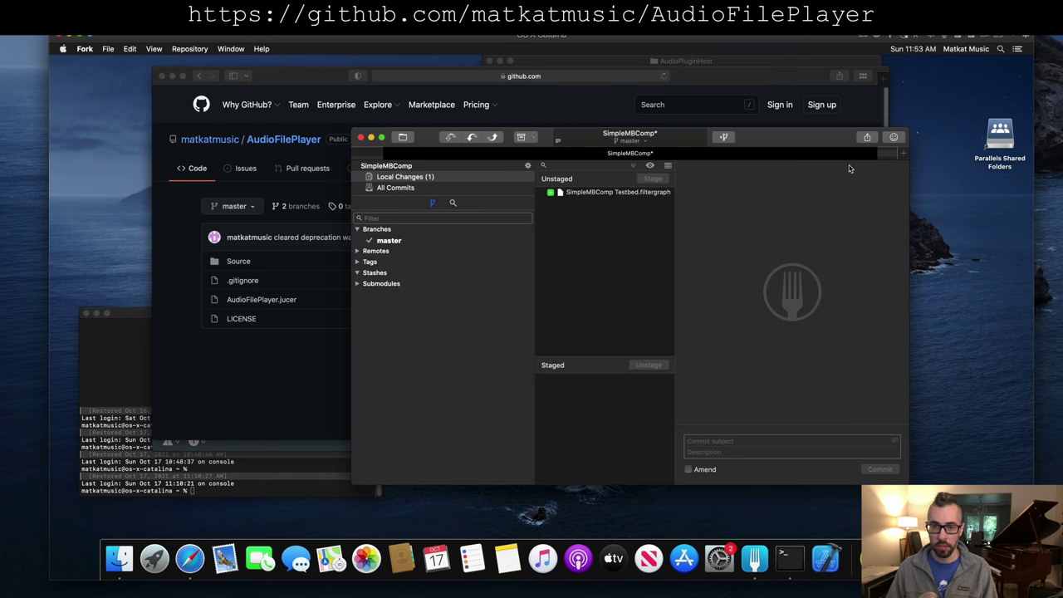
pyautogui.click(902, 154)
pyautogui.click(108, 49)
pyautogui.click(133, 99)
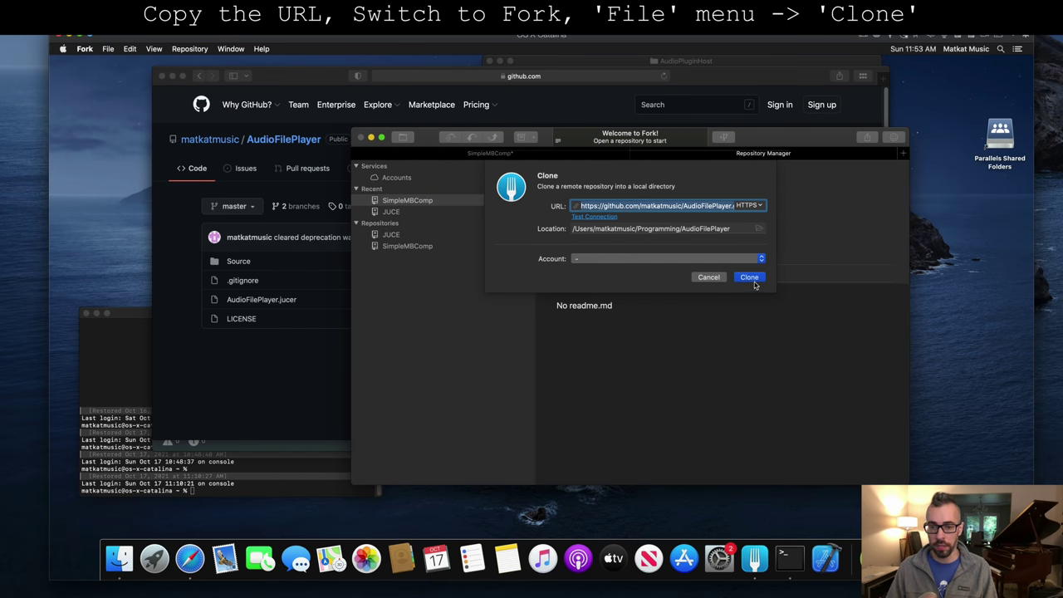
pyautogui.click(750, 279)
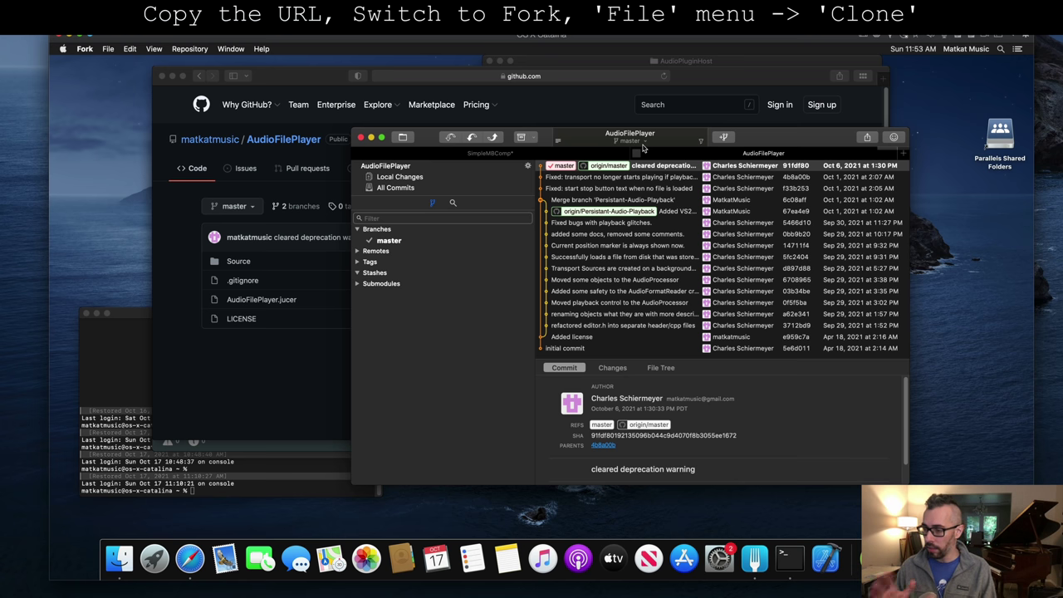
# - Show the cloned repository in Finder and open AudioFilePlayer.jucer in Projucer, exporting it to Xcode
pyautogui.click(868, 137)
pyautogui.click(881, 165)
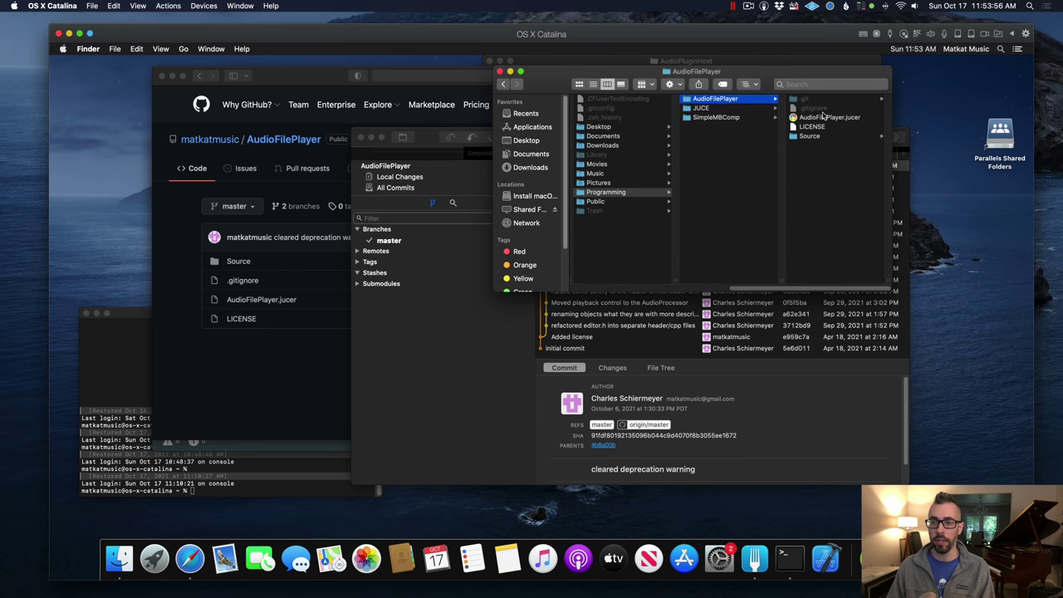
pyautogui.doubleClick(824, 118)
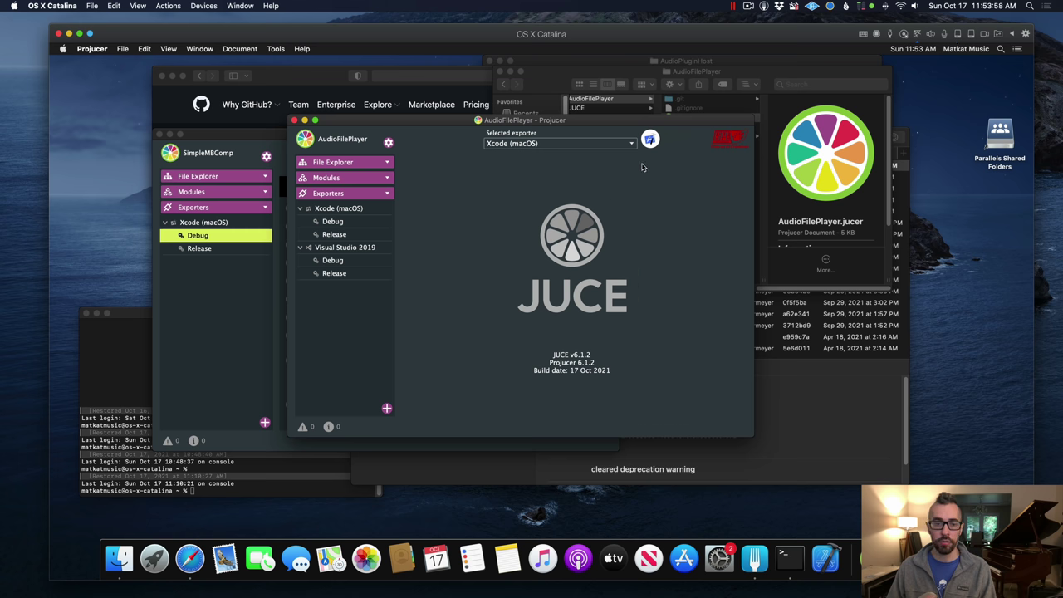
pyautogui.click(650, 139)
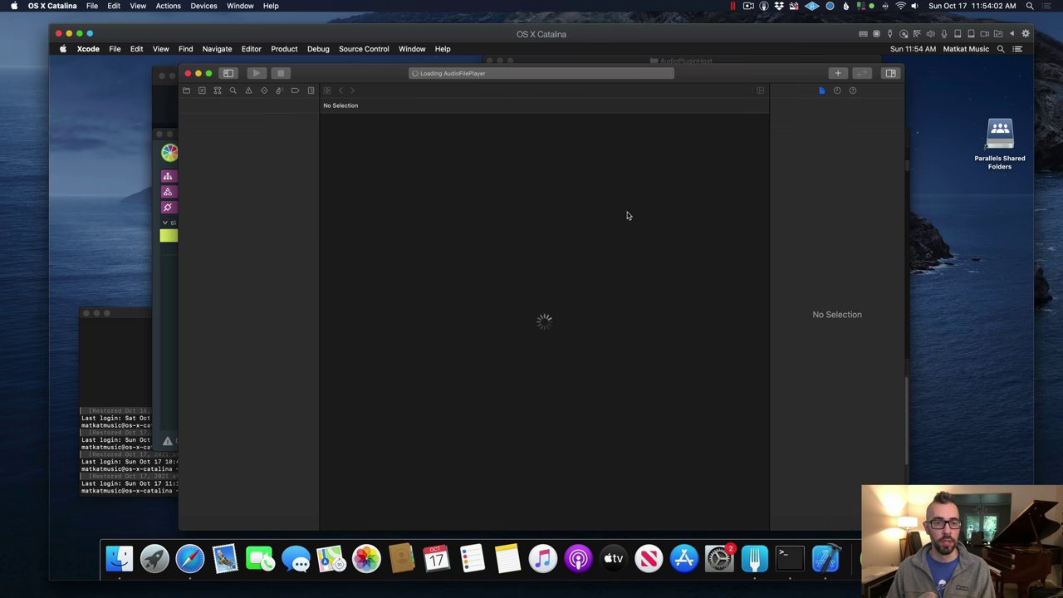
# - Build the AudioFilePlayer - All scheme for My Mac and display the build's log
pyautogui.click(308, 75)
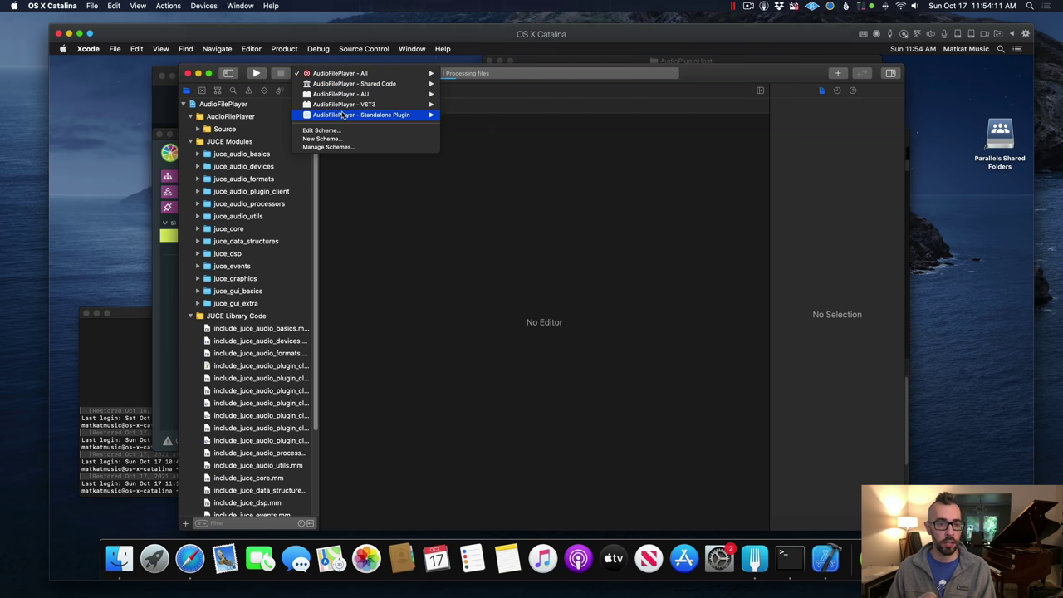
pyautogui.moveTo(349, 94)
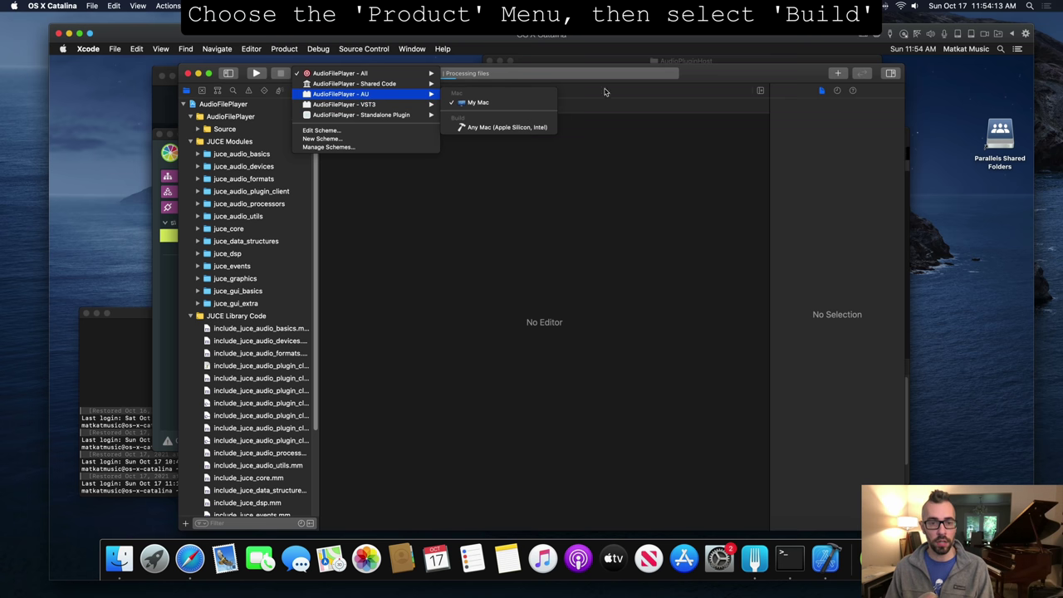
pyautogui.click(604, 92)
pyautogui.click(284, 48)
pyautogui.click(314, 145)
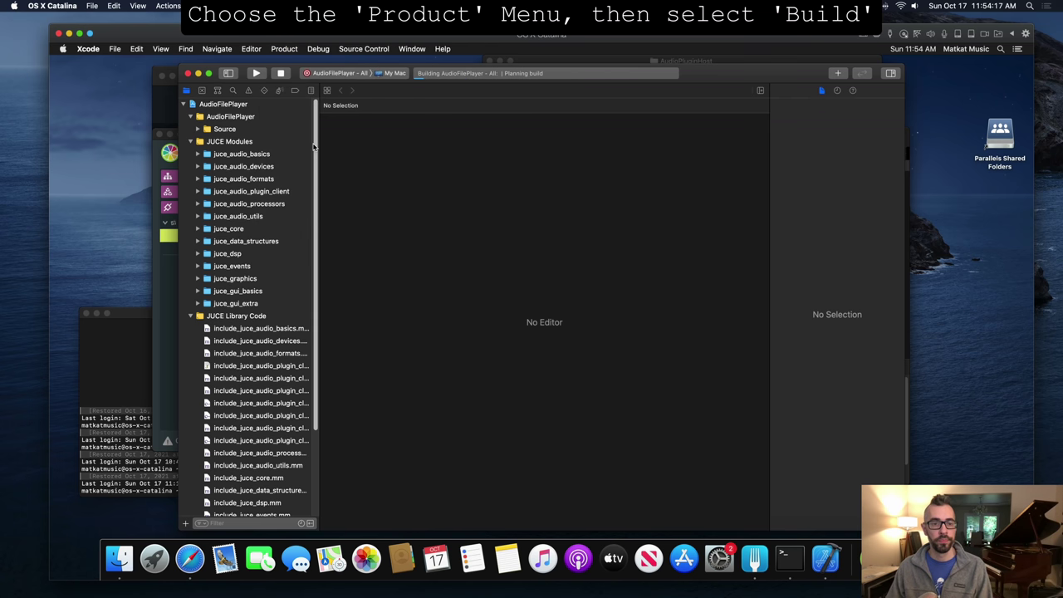
pyautogui.click(309, 91)
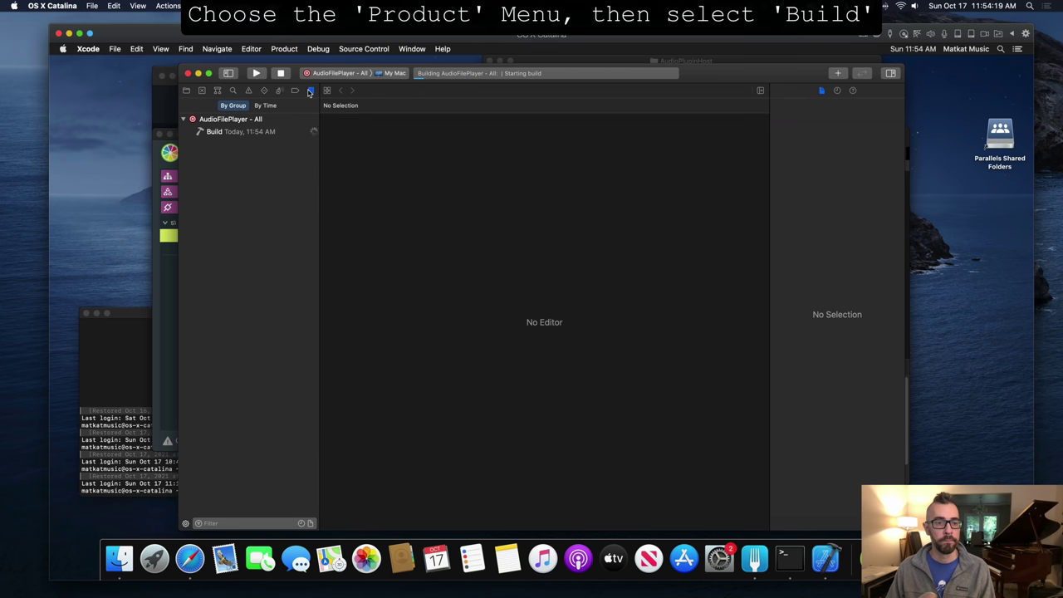
pyautogui.click(241, 131)
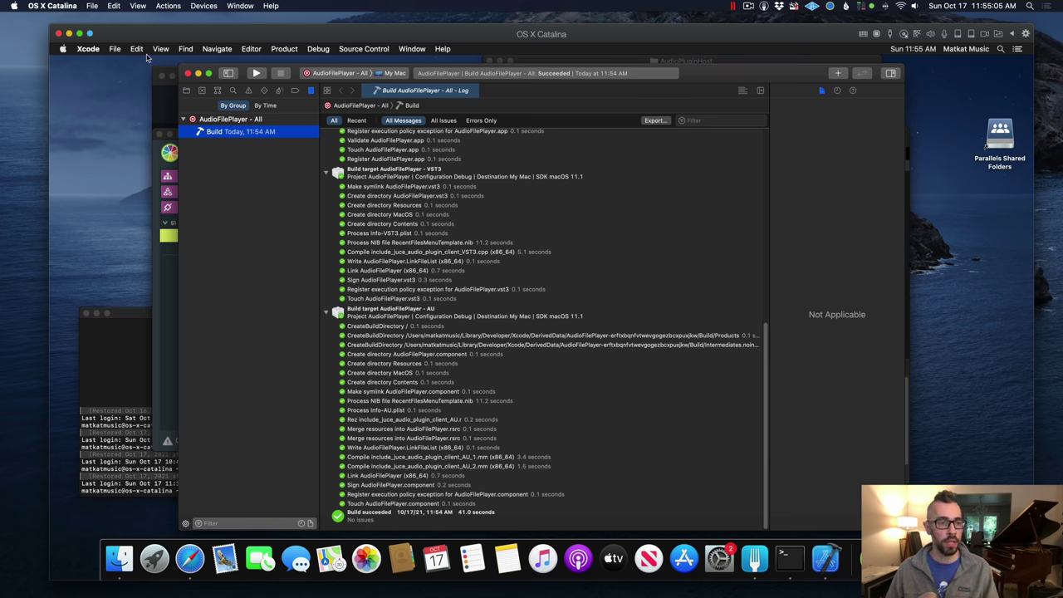
# - Close the AudioFilePlayer project, open SimpleMBComp in Xcode from Projucer, and run it in the plug-in host
pyautogui.click(115, 49)
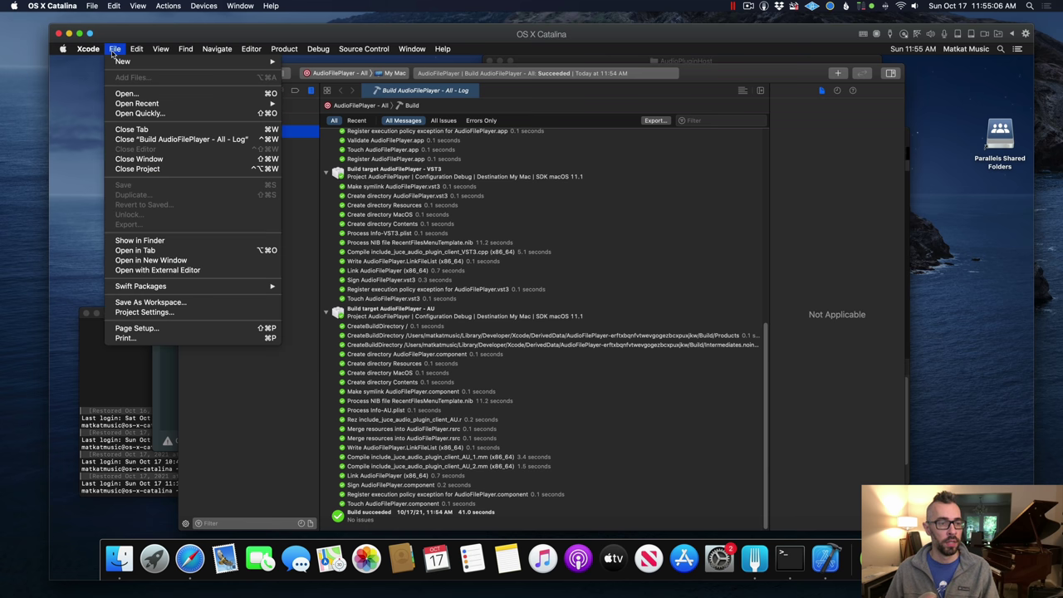
pyautogui.click(174, 170)
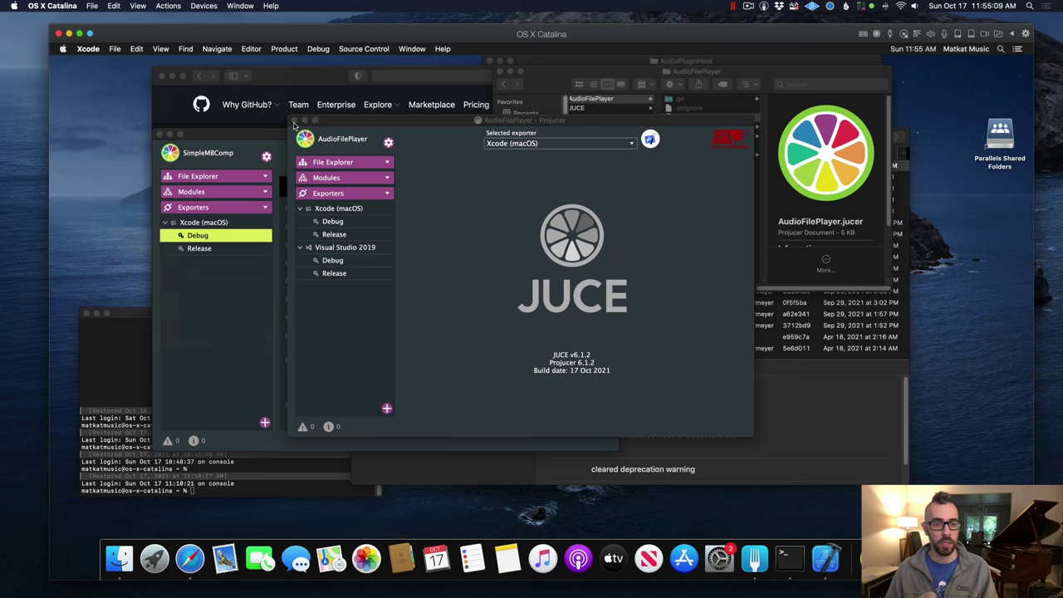
pyautogui.click(244, 138)
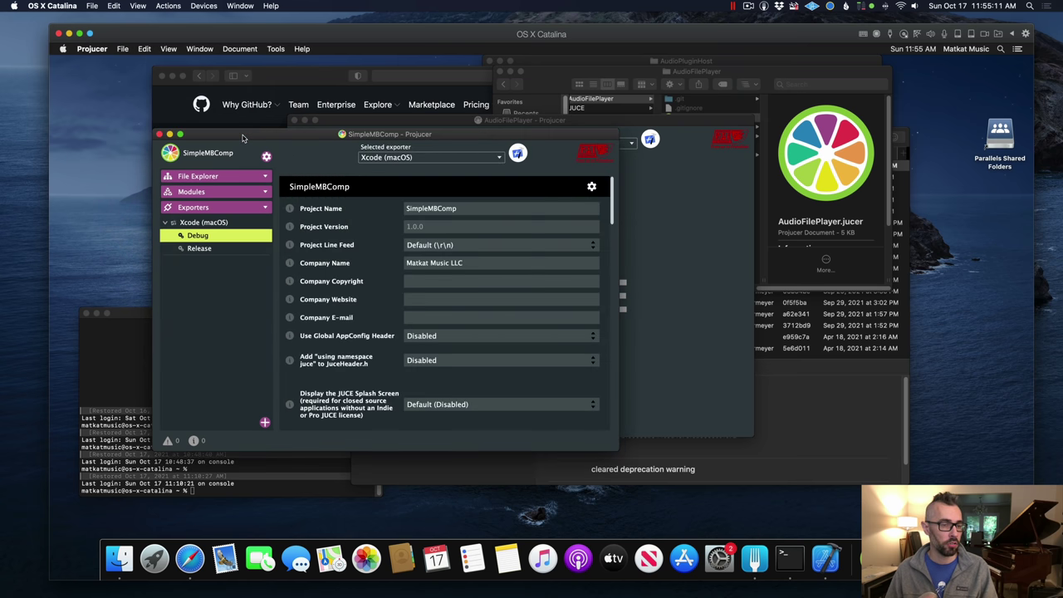
pyautogui.click(516, 154)
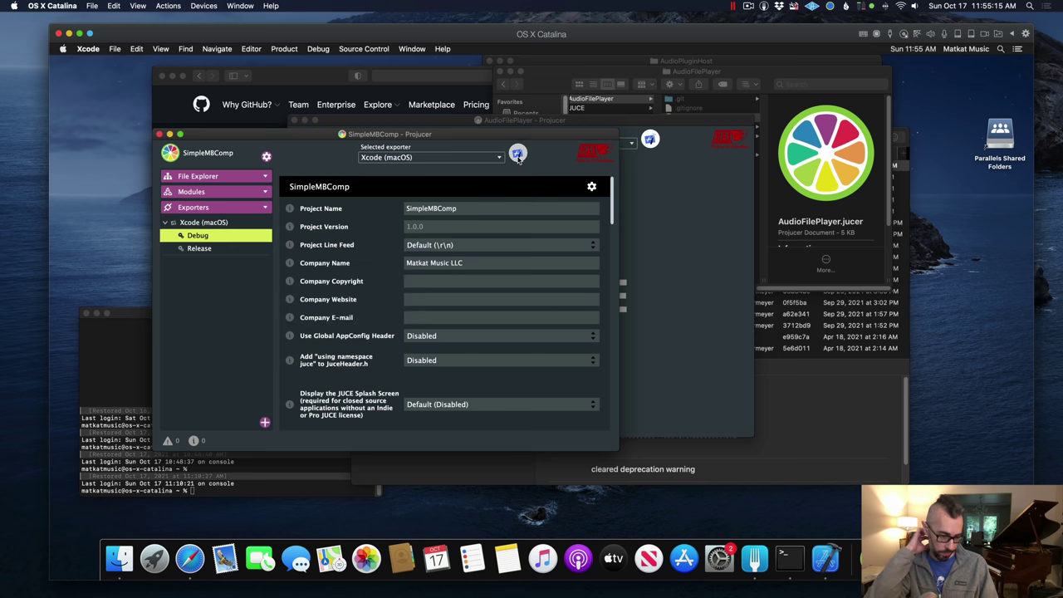
pyautogui.press('super+r')
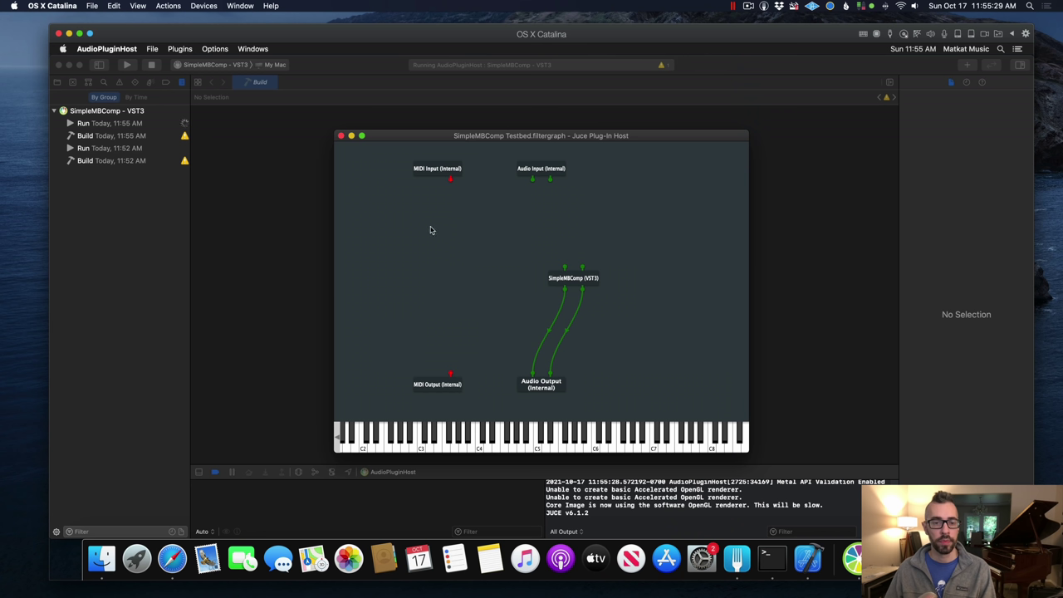
# - Scan the default VST3 folders for new or updated plug-ins and close the list of available plug-ins
pyautogui.click(217, 49)
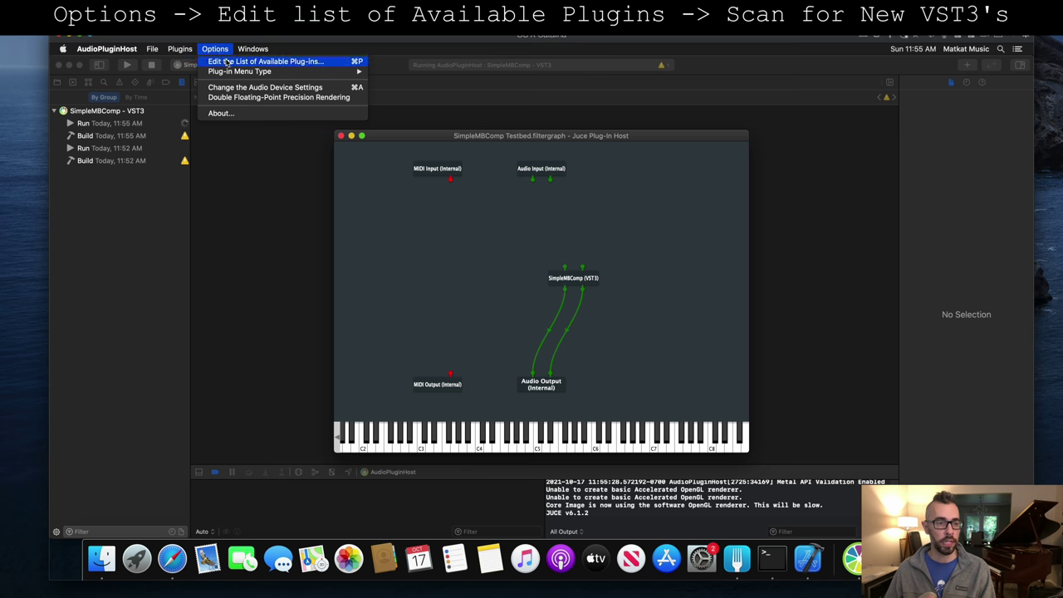
pyautogui.click(227, 63)
pyautogui.click(156, 416)
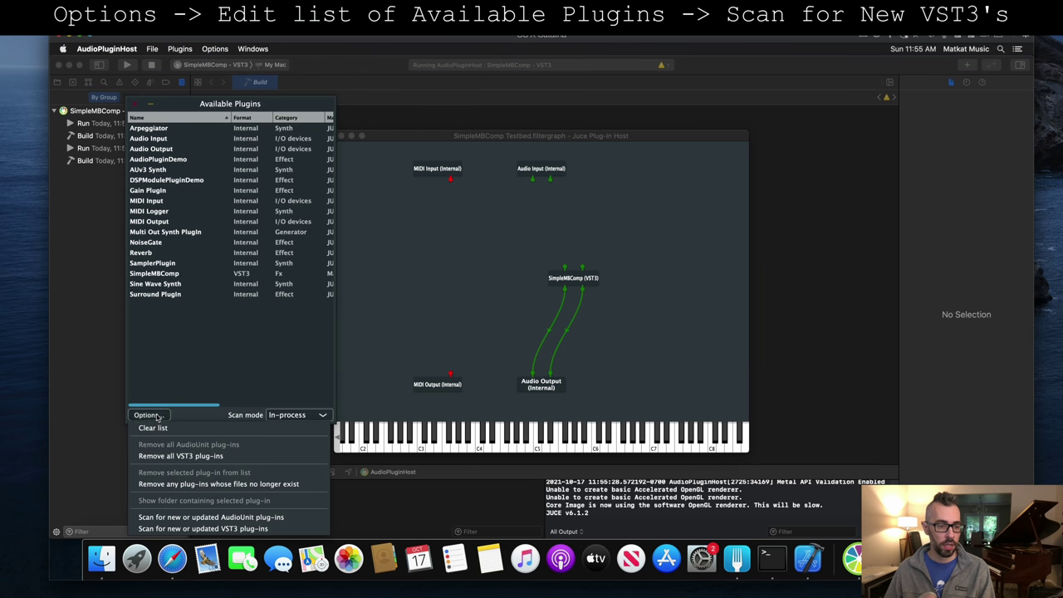
pyautogui.click(194, 529)
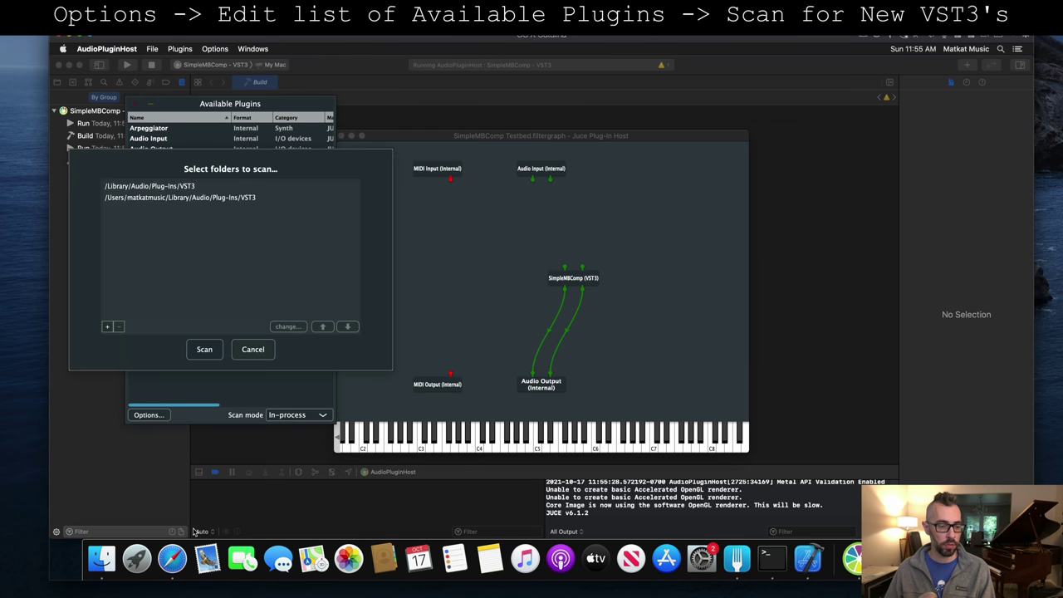
pyautogui.click(204, 353)
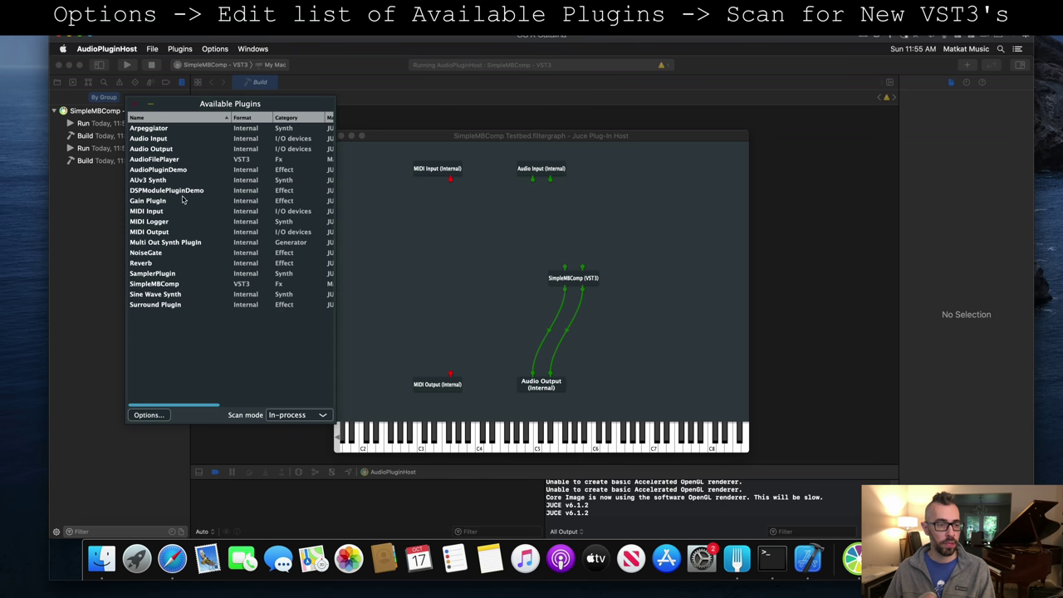
pyautogui.click(201, 160)
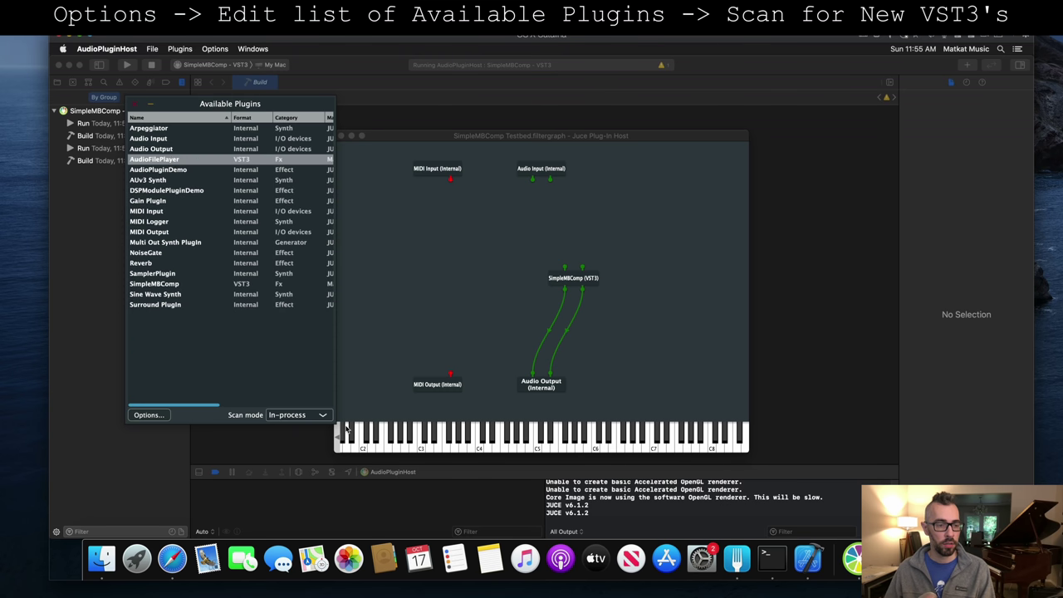
pyautogui.click(133, 105)
# - Add the Matkat Music LLC AudioFilePlayer plug-in to the graph and place it just above SimpleMBComp
pyautogui.rightClick(646, 220)
pyautogui.moveTo(621, 415)
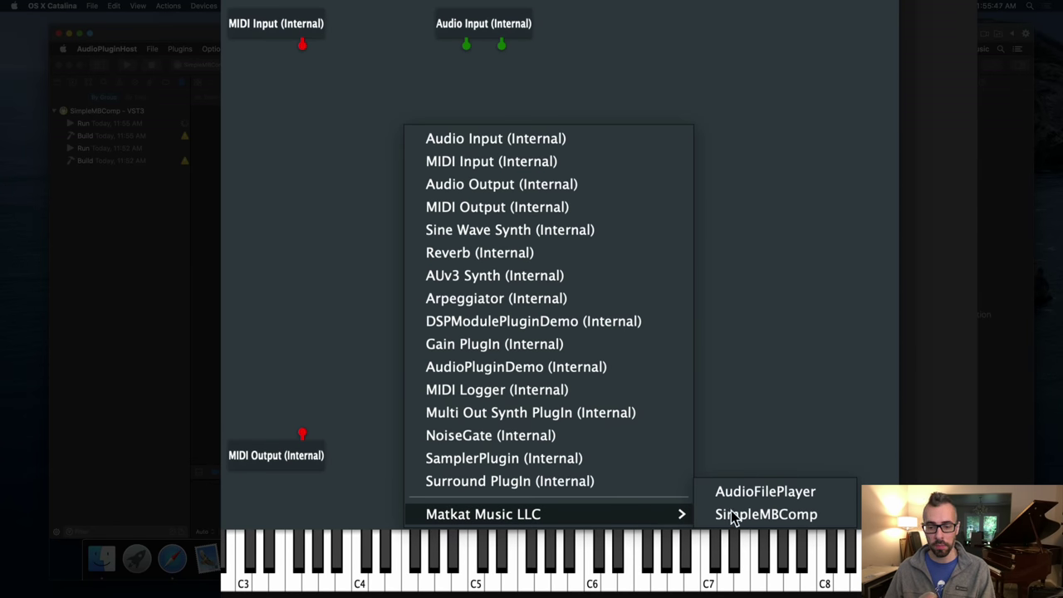
pyautogui.click(799, 491)
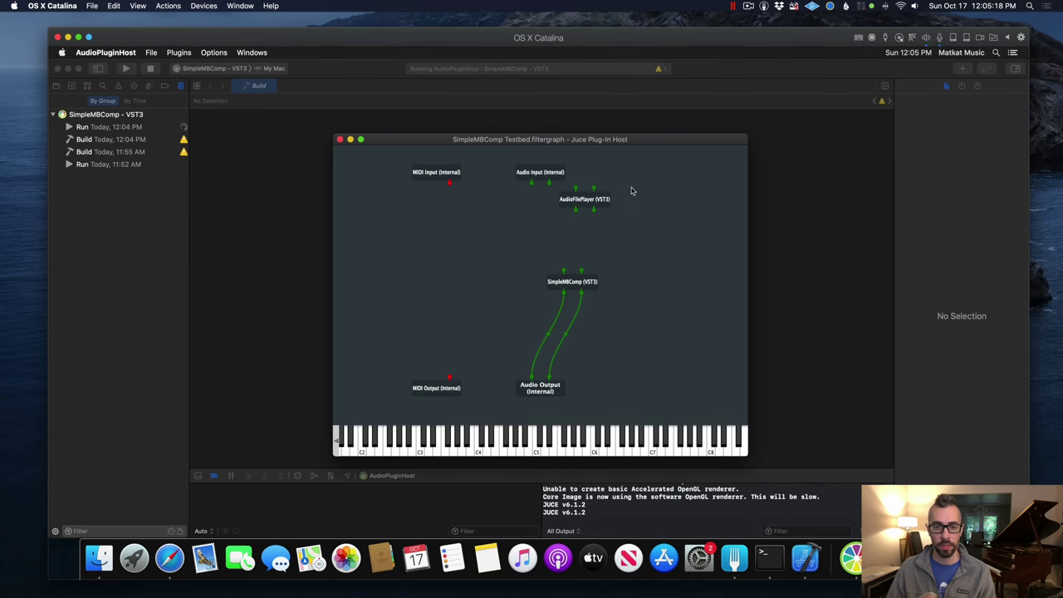
pyautogui.moveTo(606, 203); pyautogui.dragTo(608, 220)
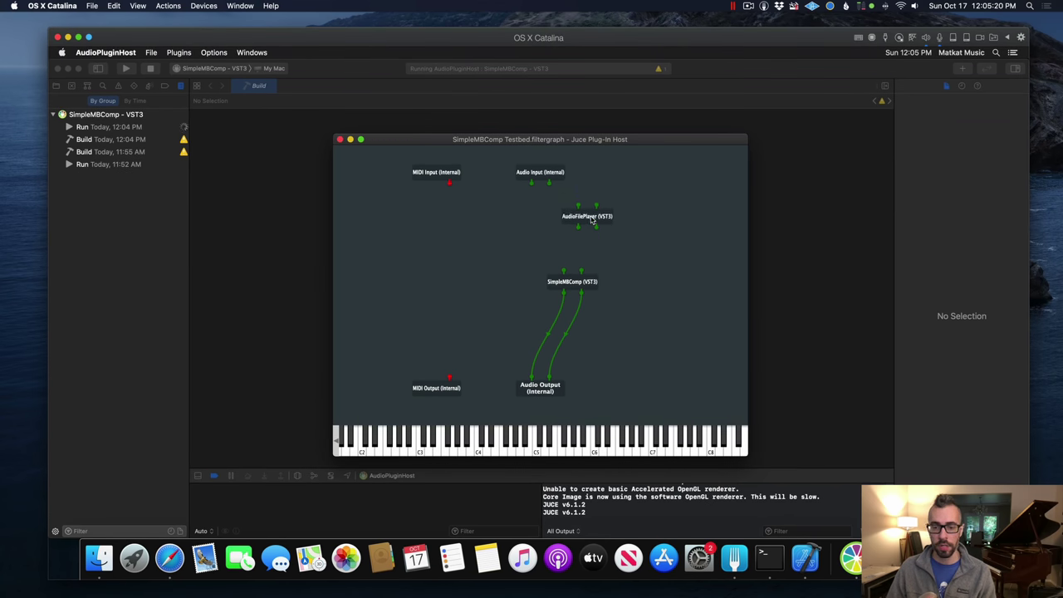
# - Open the AudioFilePlayer editor window beside the graph and connect both its outputs to the SimpleMBComp inputs
pyautogui.doubleClick(592, 220)
pyautogui.moveTo(334, 223); pyautogui.dragTo(292, 169)
pyautogui.moveTo(578, 226); pyautogui.dragTo(564, 272)
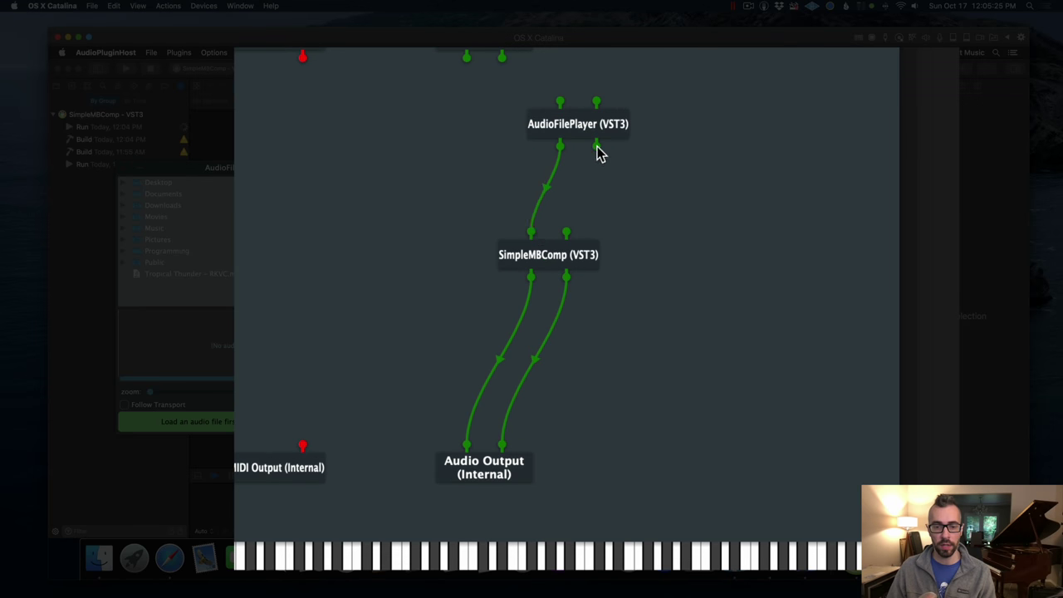
pyautogui.moveTo(596, 147); pyautogui.dragTo(567, 231)
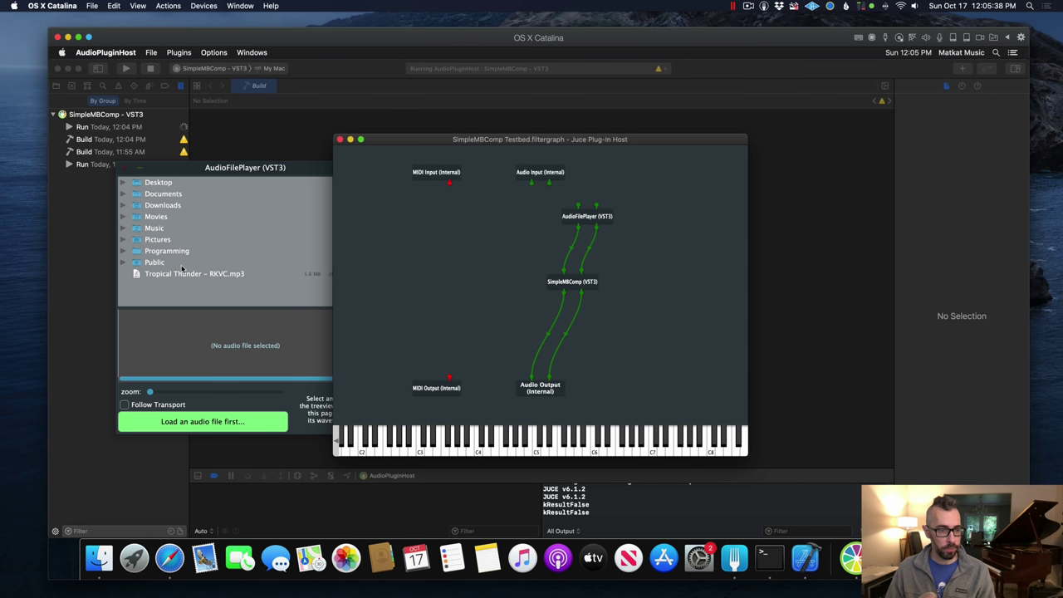
# - Load Tropical Thunder - RKVC.mp3 in AudioFilePlayer, start its playback and stop it again
pyautogui.click(183, 274)
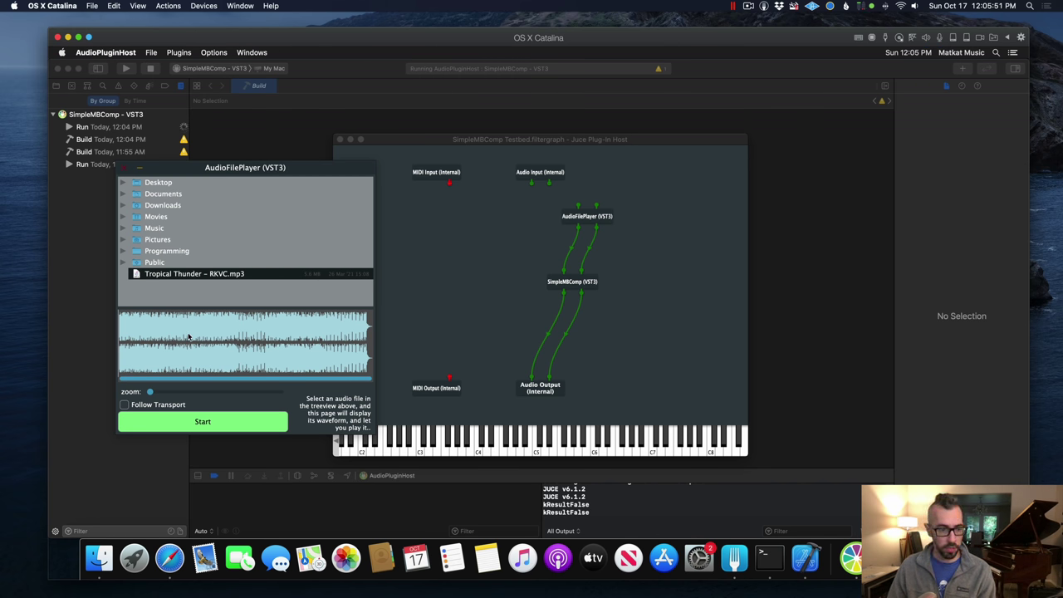
pyautogui.click(232, 426)
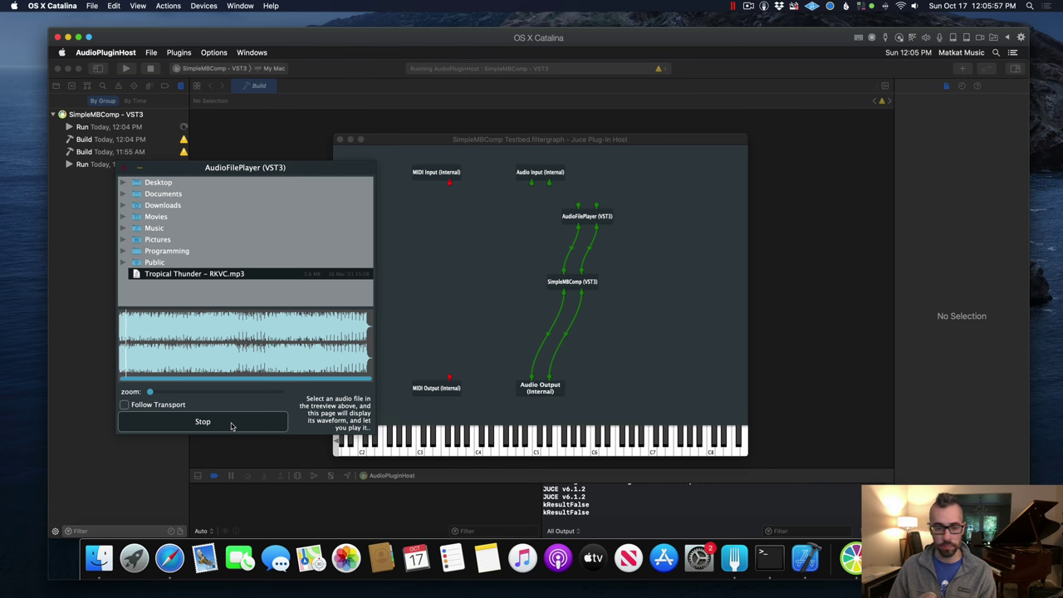
pyautogui.click(232, 426)
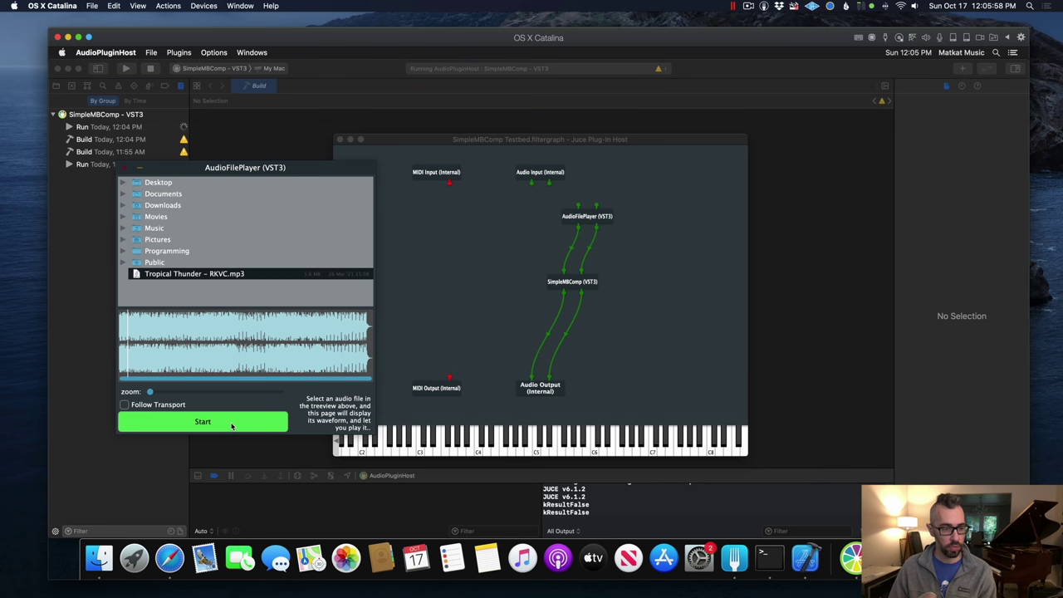
# - Quit the plug-in host and run the SimpleMBComp - VST3 scheme again from Xcode
pyautogui.click(477, 254)
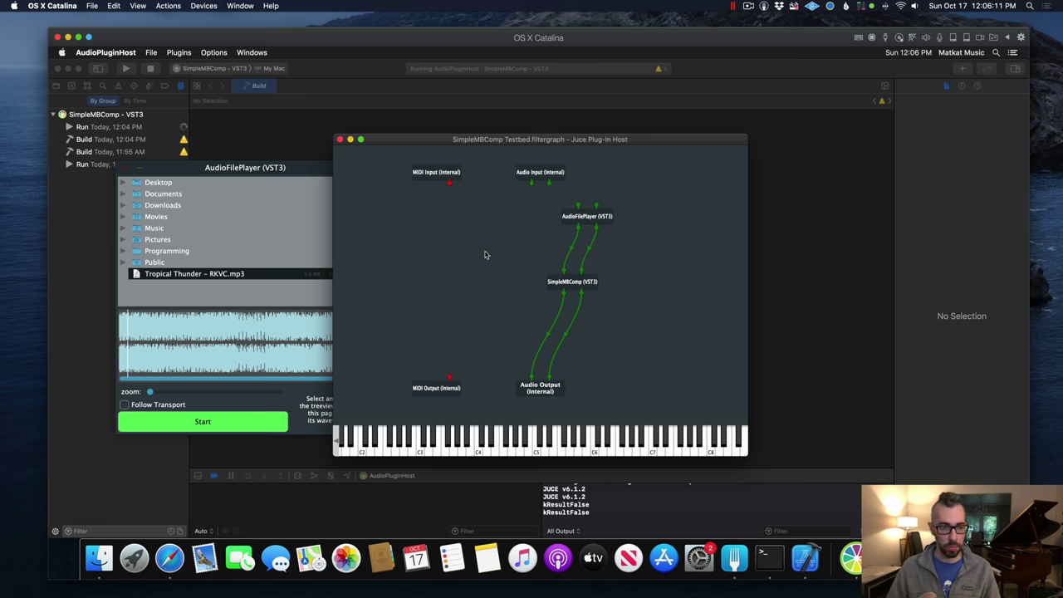
pyautogui.moveTo(280, 172); pyautogui.dragTo(279, 177)
pyautogui.click(375, 160)
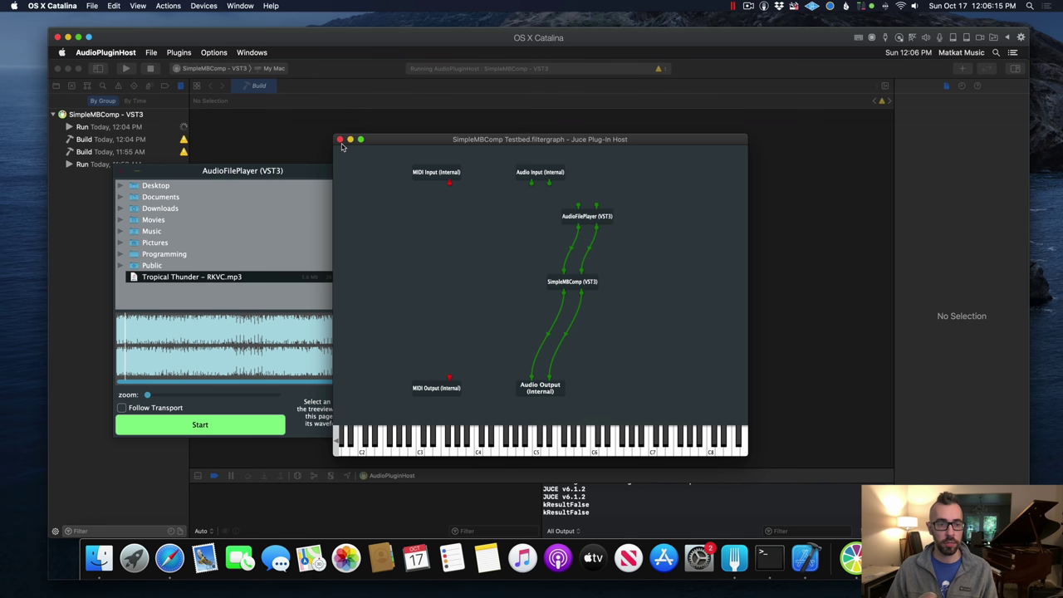
pyautogui.press('super+q')
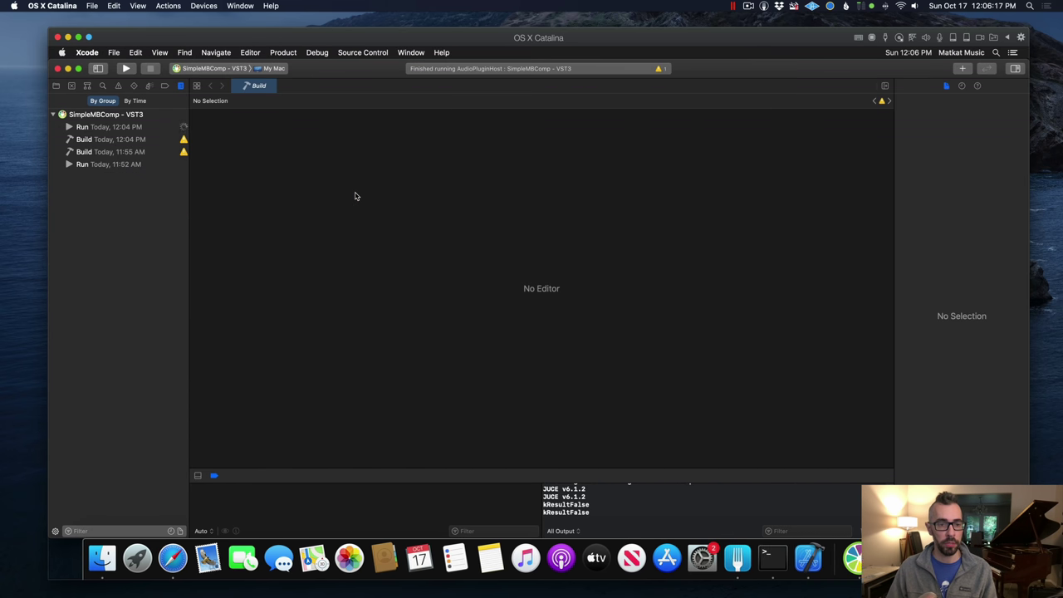
pyautogui.press('super+r')
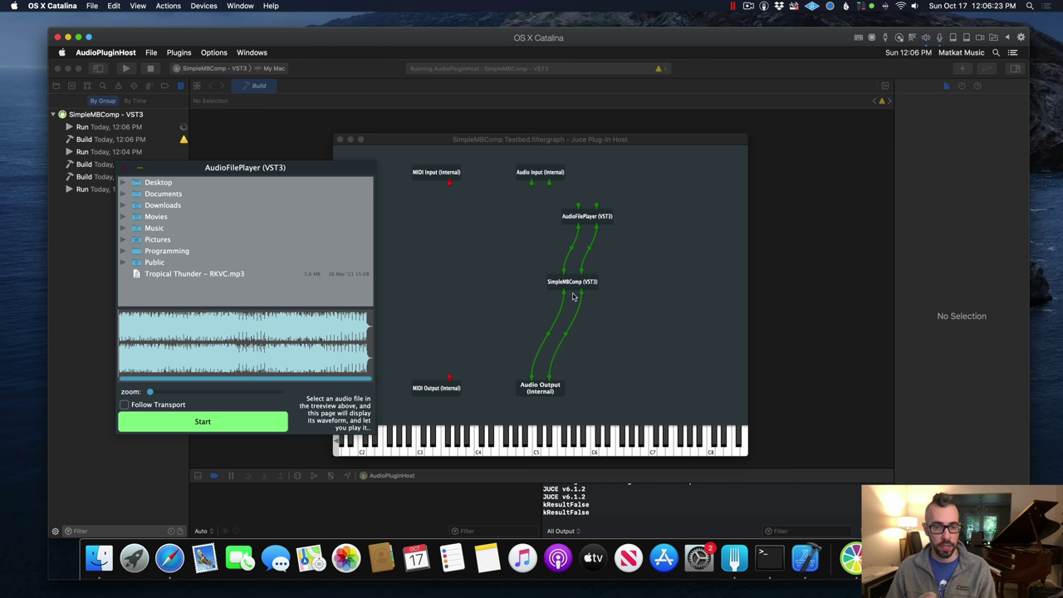
# - Start playback of Tropical Thunder - RKVC.mp3 in AudioFilePlayer
pyautogui.click(201, 423)
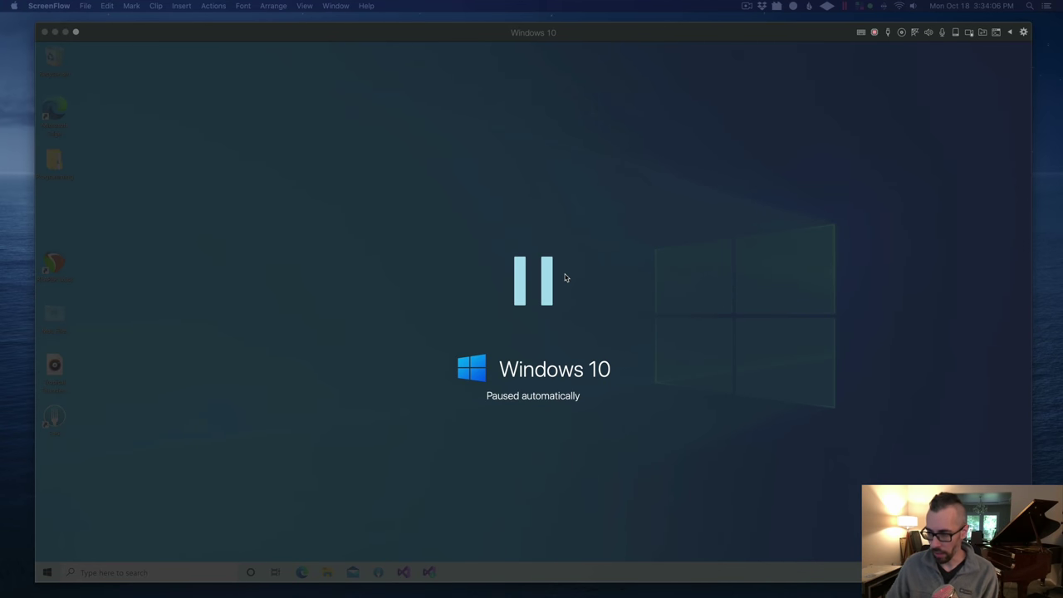
# - Resume the Windows 10 virtual machine and search the web for "visual studio community" in Microsoft Edge
pyautogui.click(582, 39)
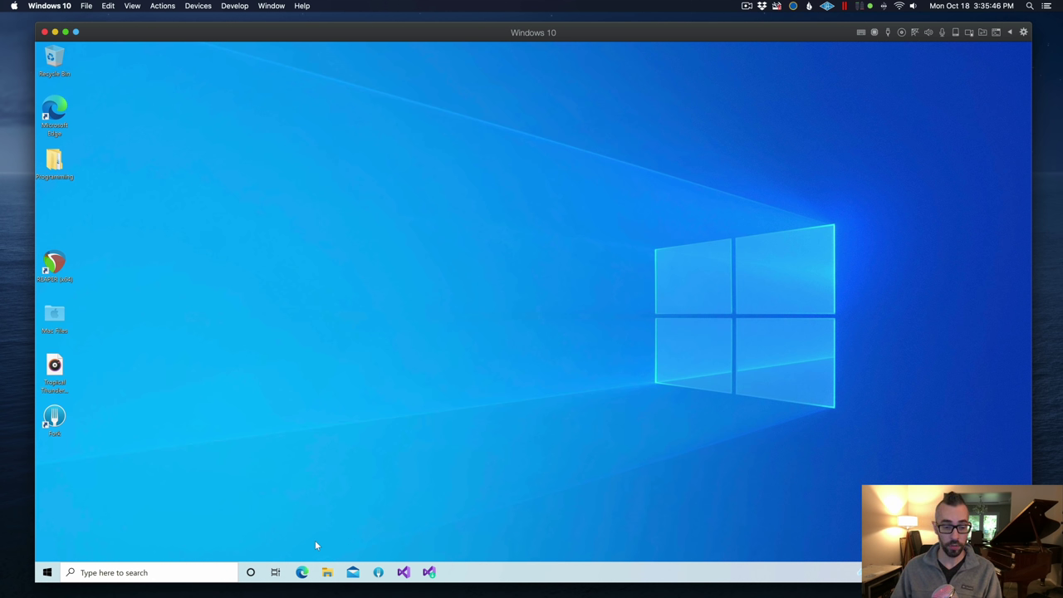
pyautogui.click(302, 573)
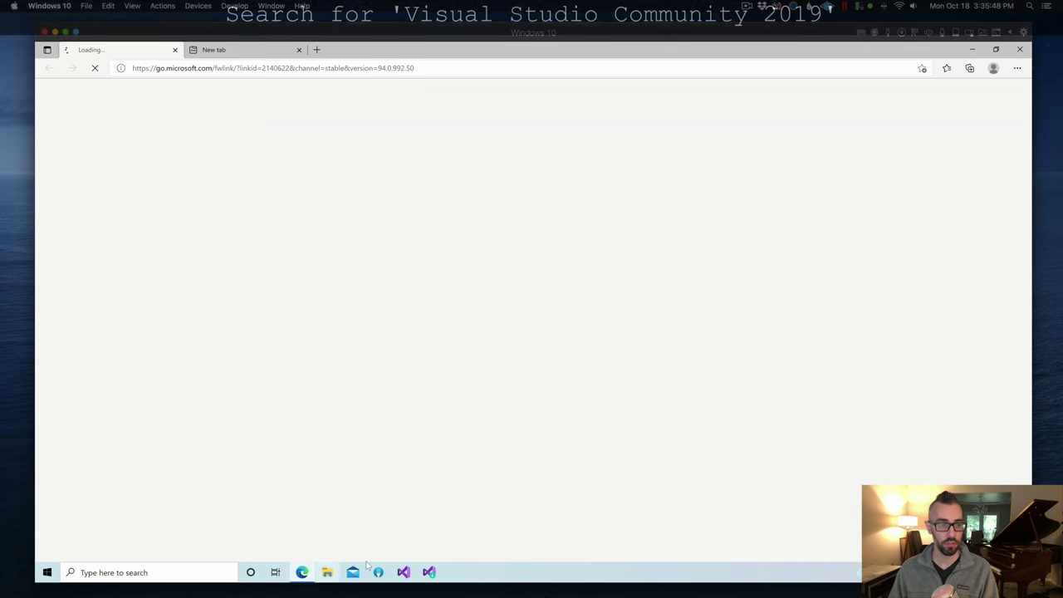
pyautogui.click(238, 72)
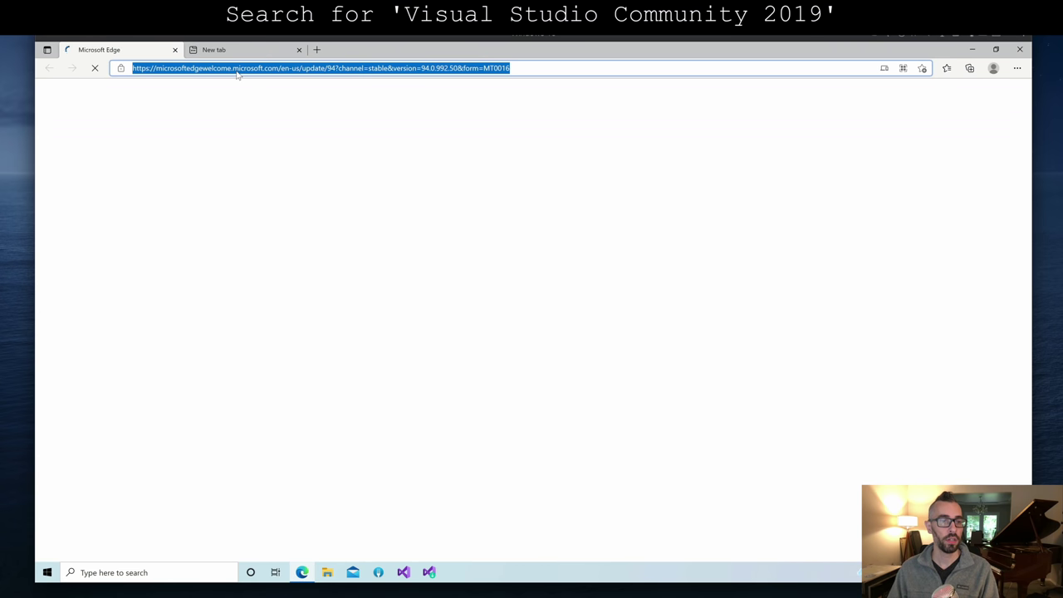
pyautogui.write('visu')
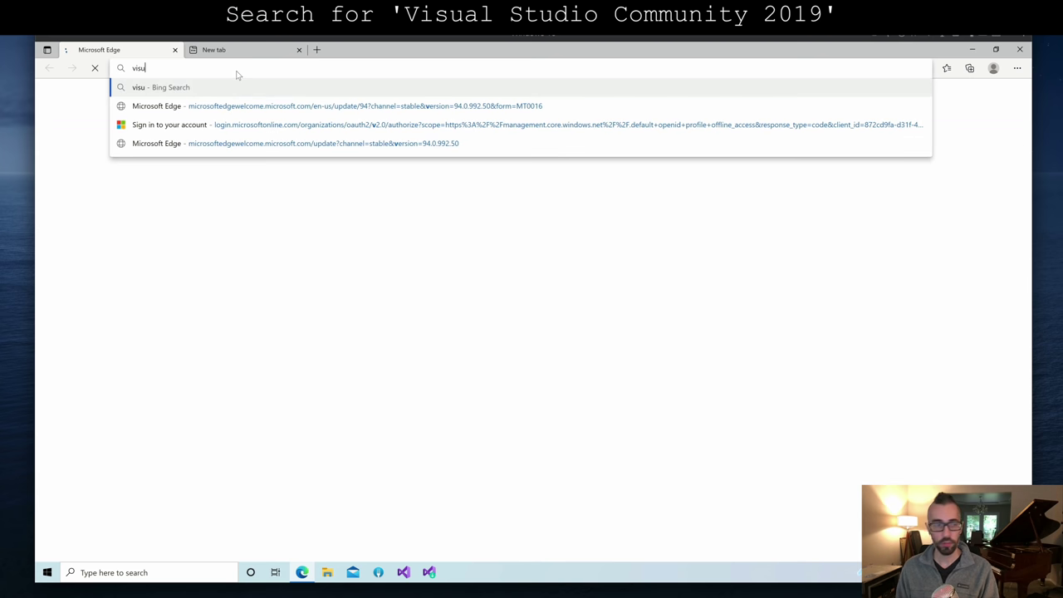
pyautogui.write('al studio community')
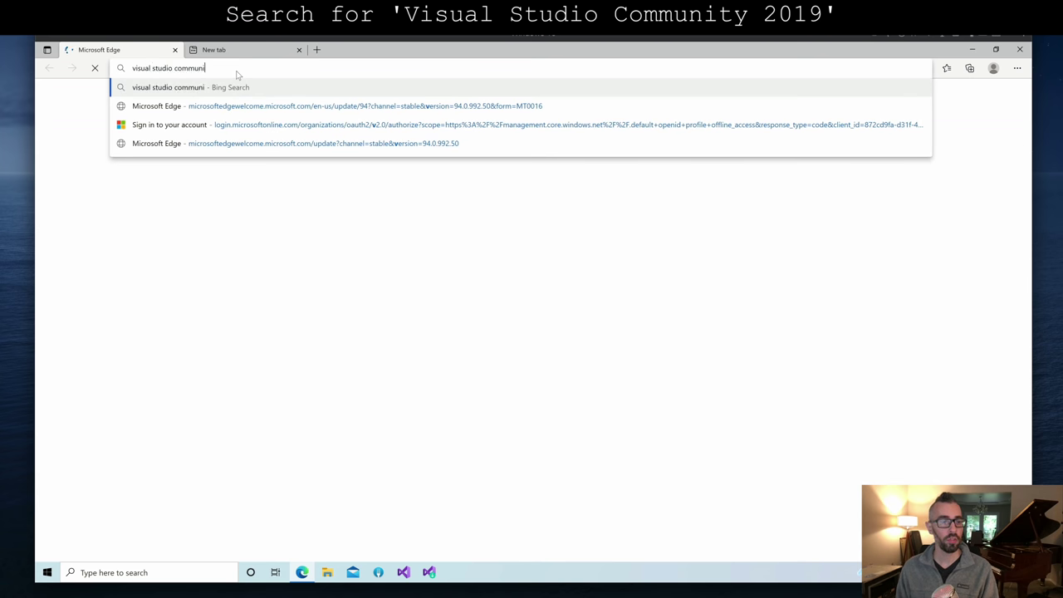
pyautogui.press('Return')
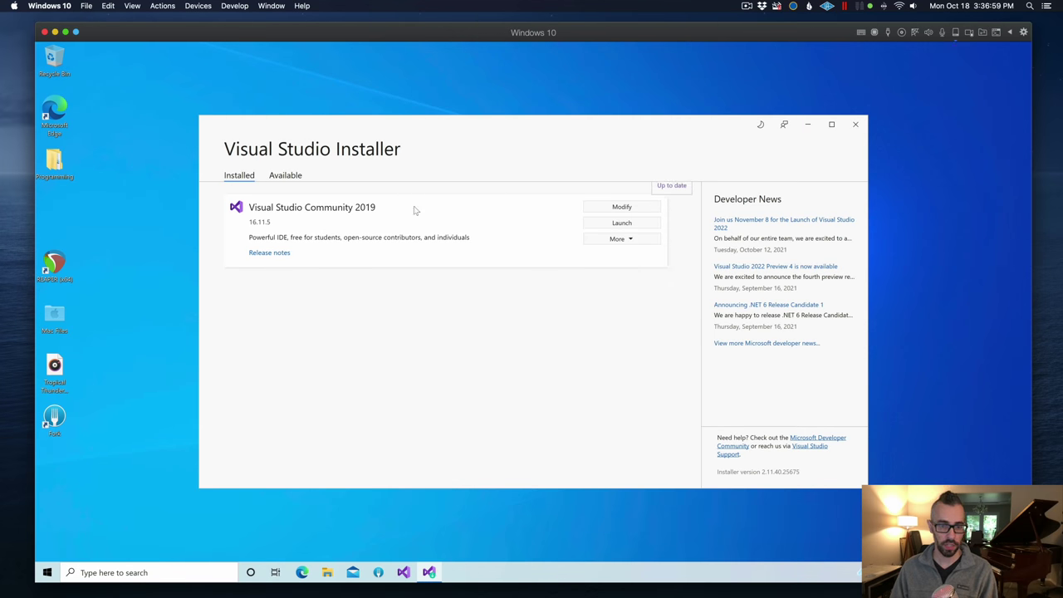
# - Open the Visual Studio Community 2019 installation for modification and reselect the Desktop development with C++ workload
pyautogui.click(612, 212)
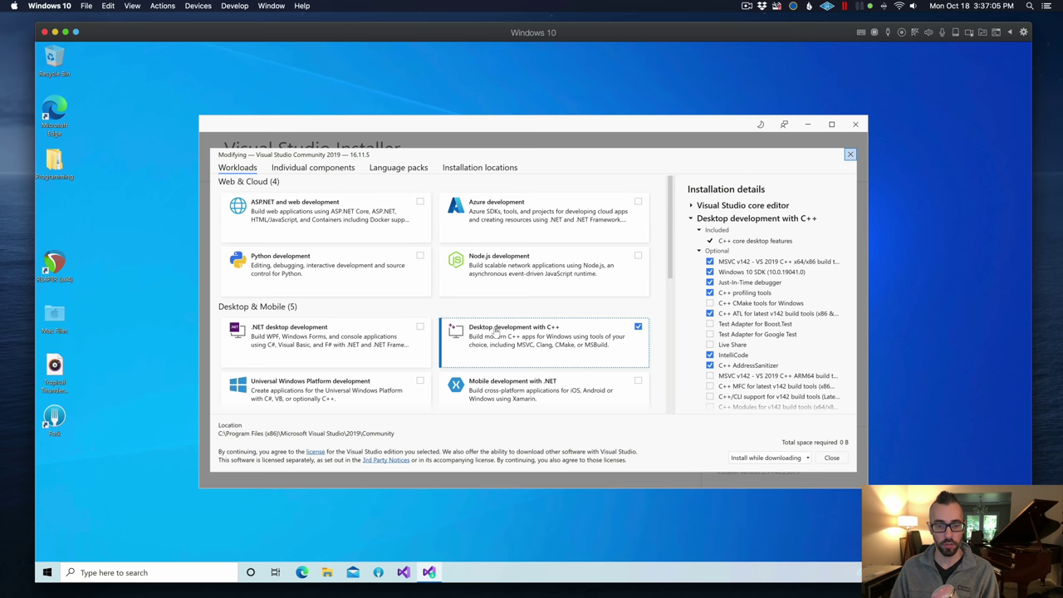
pyautogui.click(550, 329)
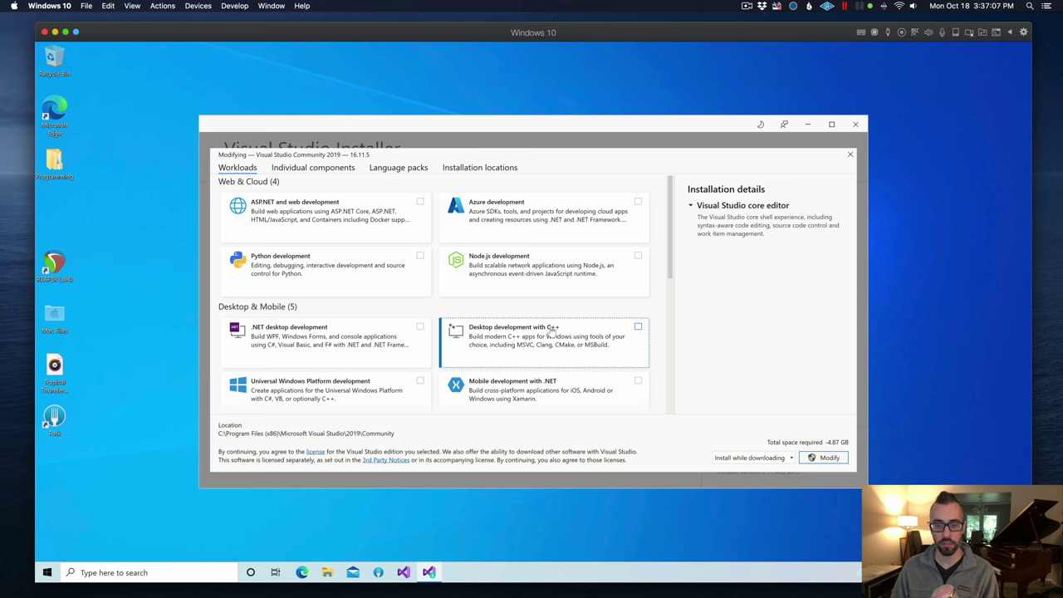
pyautogui.click(550, 330)
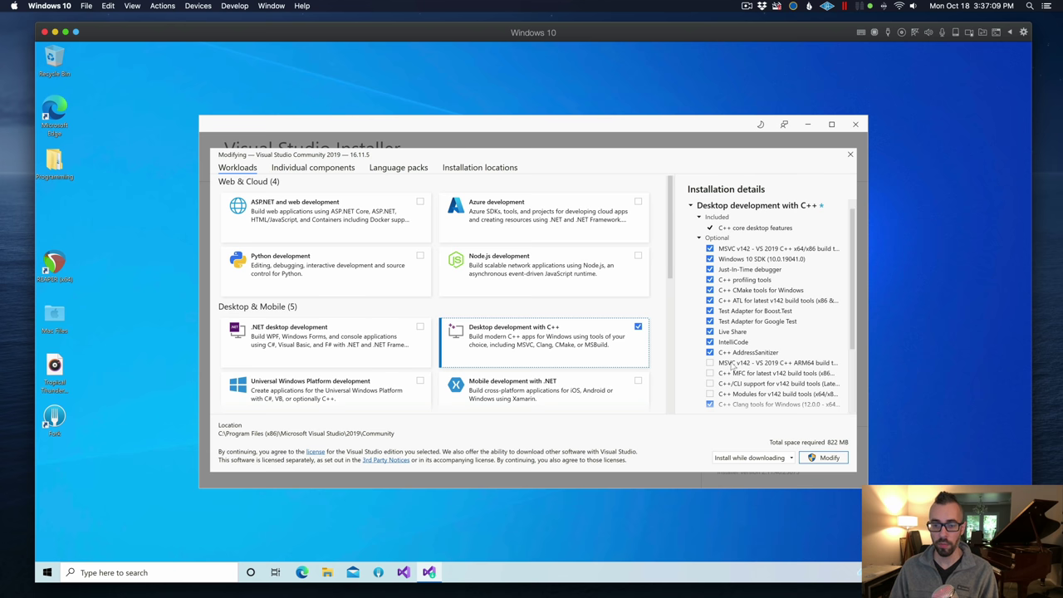
# - Deselect the optional components Live Share, Test Adapter for Google Test, Test Adapter for Boost.Test and C++ CMake tools for Windows
pyautogui.scroll(-3, 731, 365)
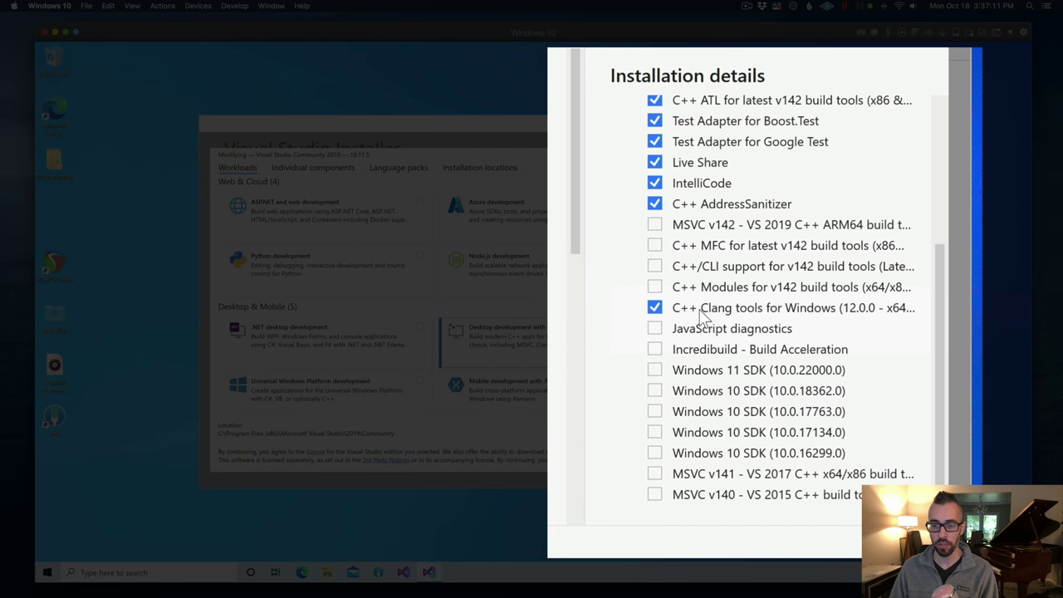
pyautogui.scroll(3, 733, 316)
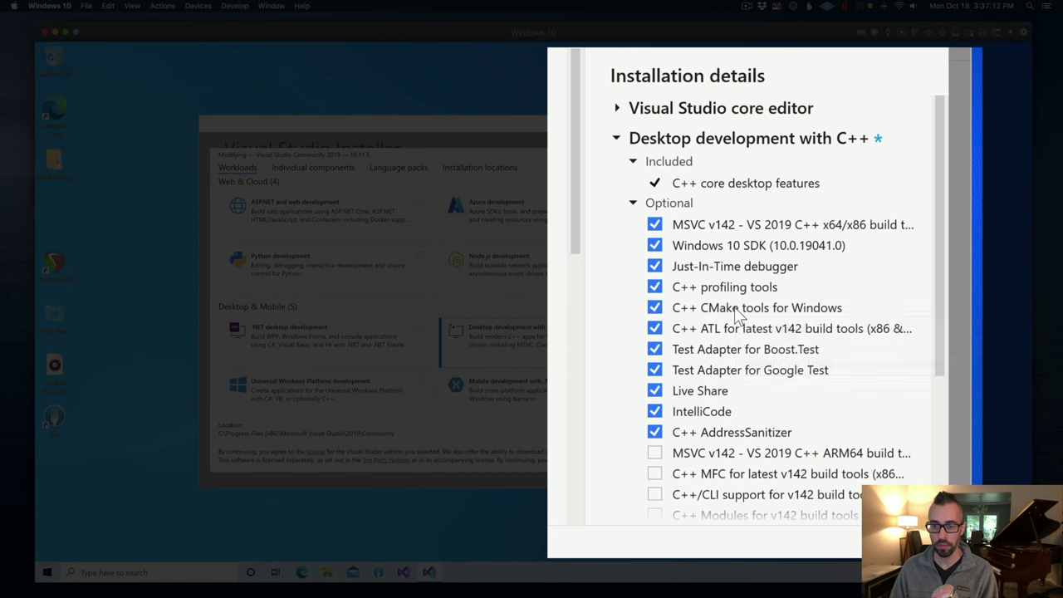
pyautogui.click(692, 394)
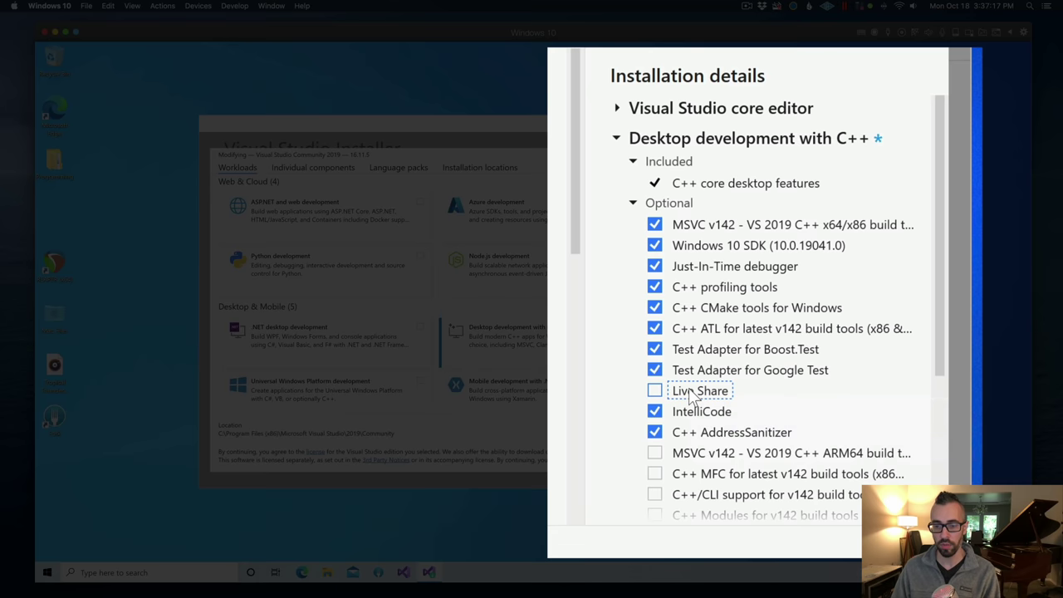
pyautogui.click(682, 373)
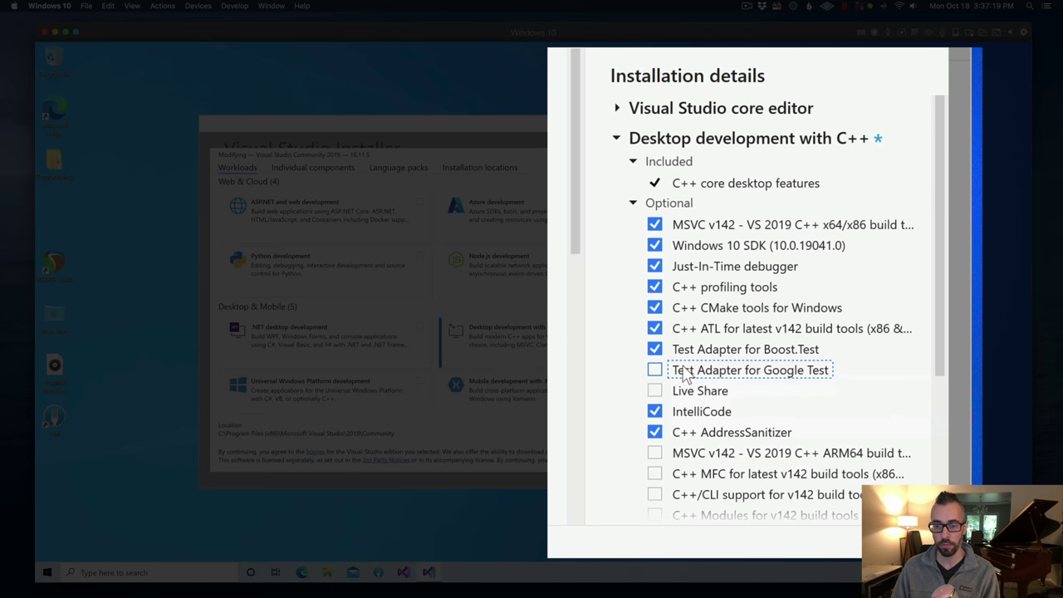
pyautogui.click(684, 353)
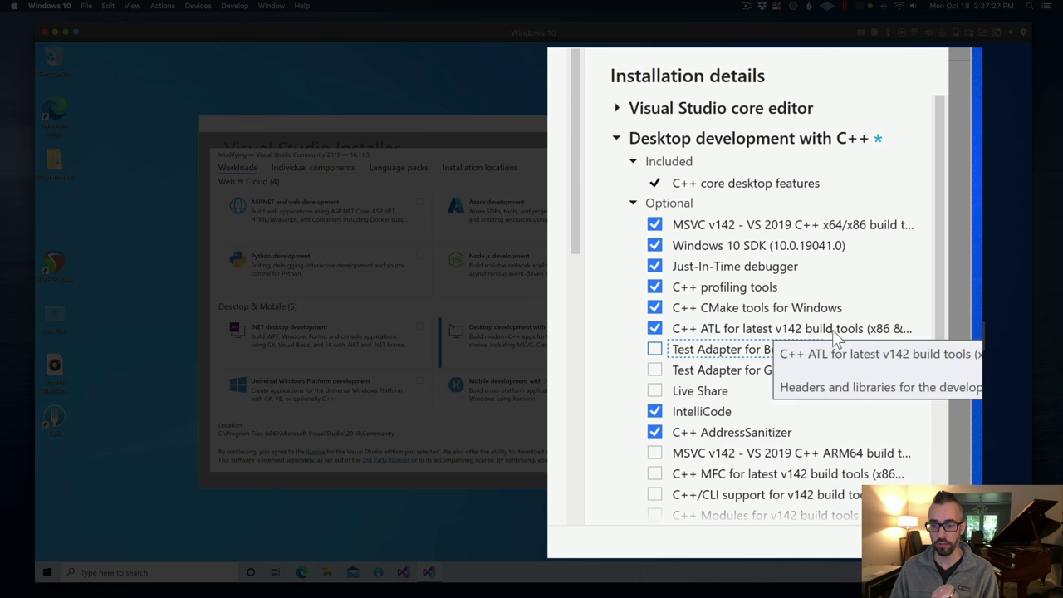
pyautogui.click(730, 309)
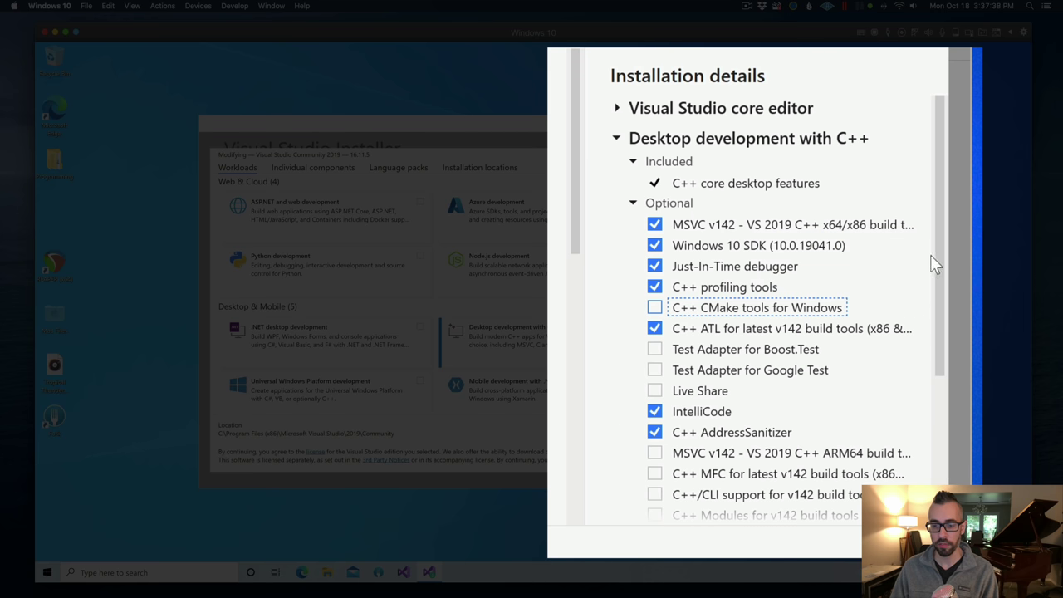
pyautogui.moveTo(939, 247); pyautogui.dragTo(940, 141)
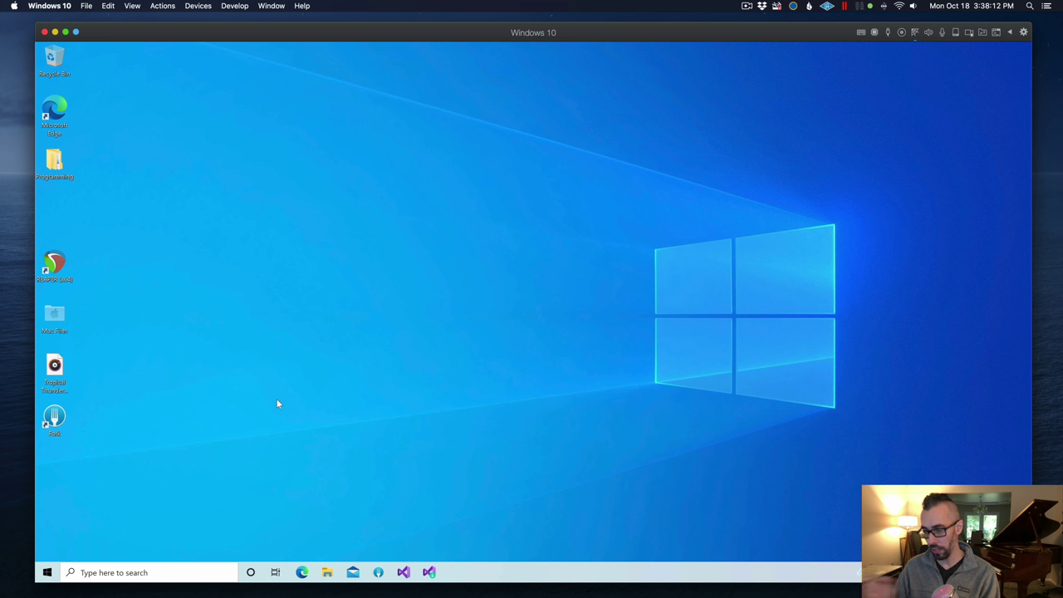
# - Open fork.dev in Microsoft Edge, locate the Fork for Windows download and close the page
pyautogui.click(304, 572)
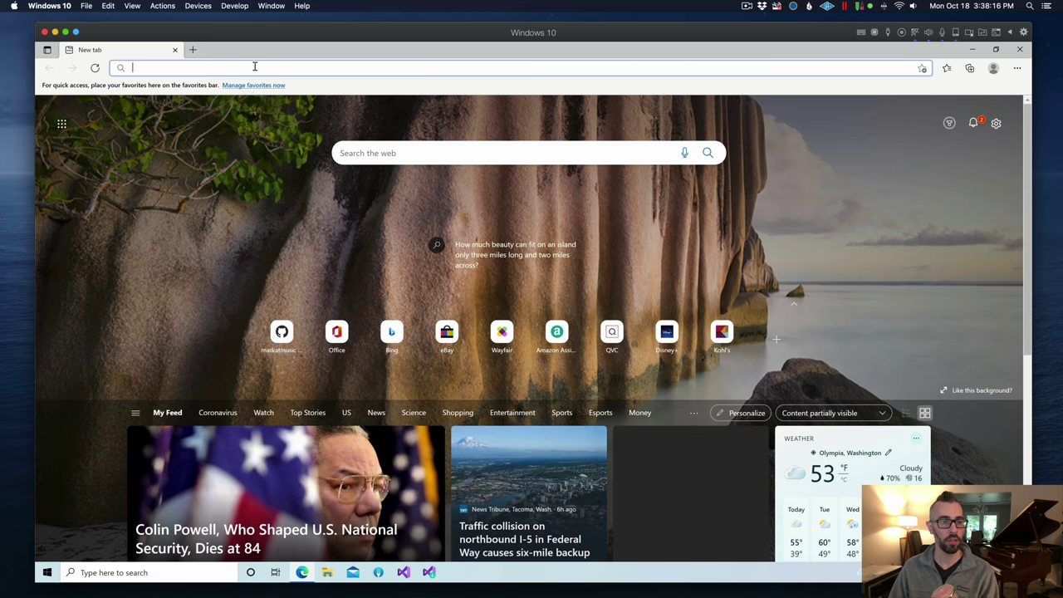
pyautogui.click(255, 66)
pyautogui.write('fork.dev')
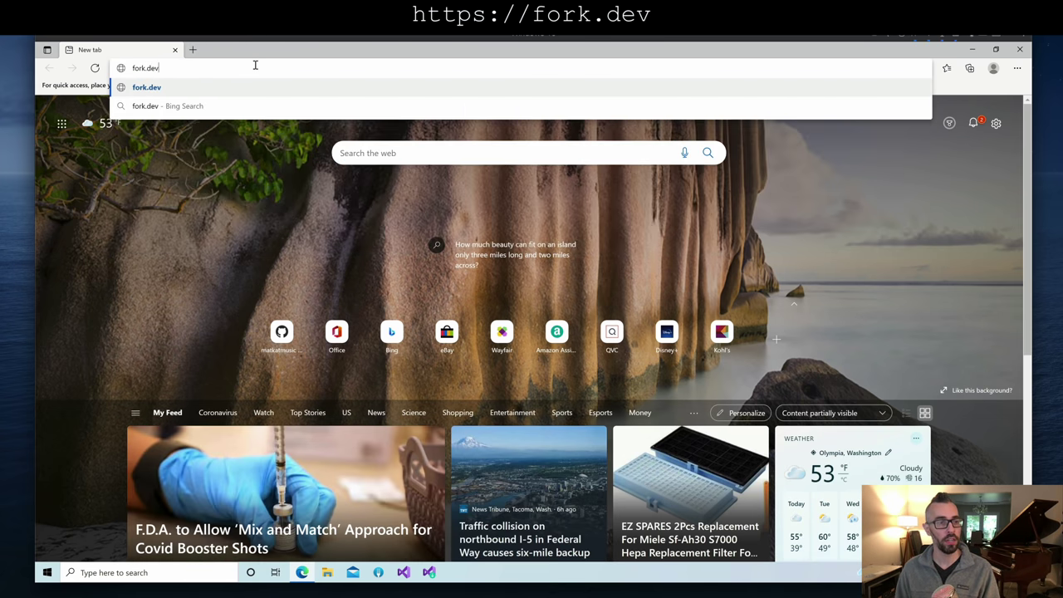
pyautogui.press('Return')
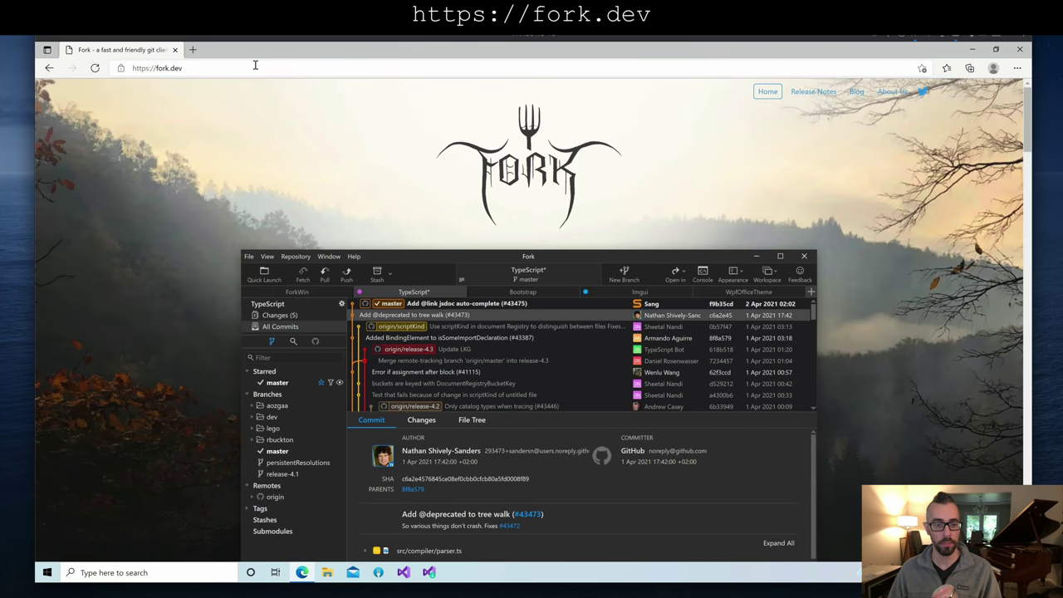
pyautogui.scroll(-4, 627, 224)
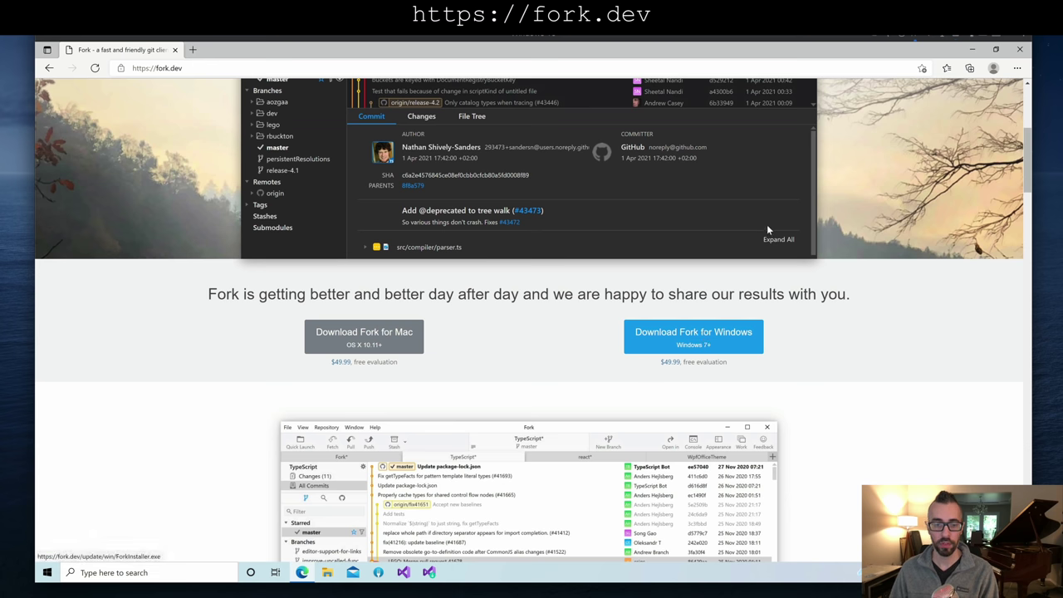
pyautogui.scroll(4, 767, 224)
pyautogui.click(176, 50)
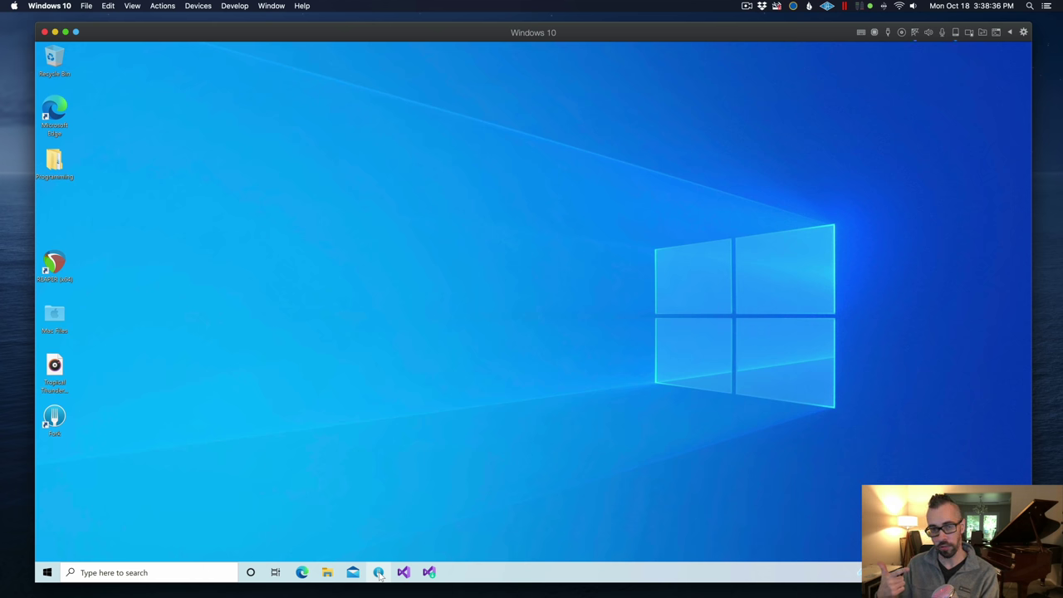
# - Launch Fork and set its default clone folder to the Programming folder on the Desktop in the preferences
pyautogui.click(378, 573)
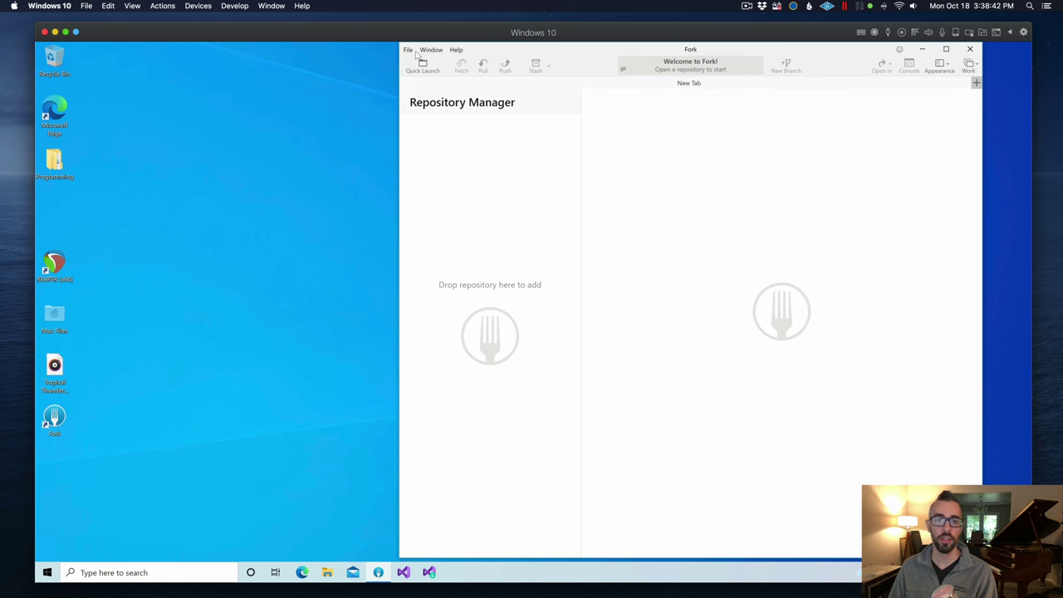
pyautogui.click(408, 51)
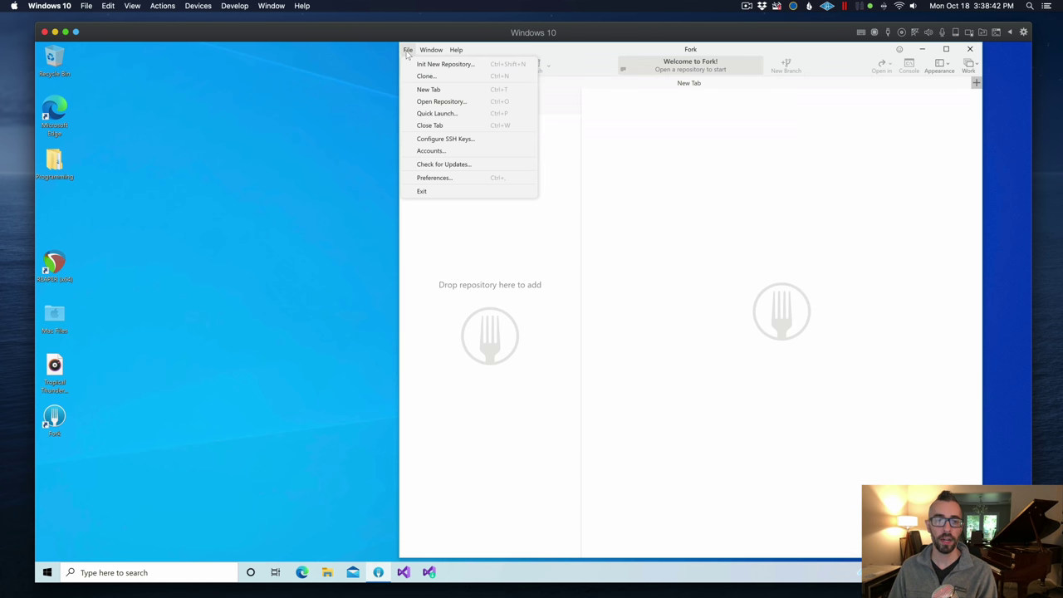
pyautogui.click(468, 178)
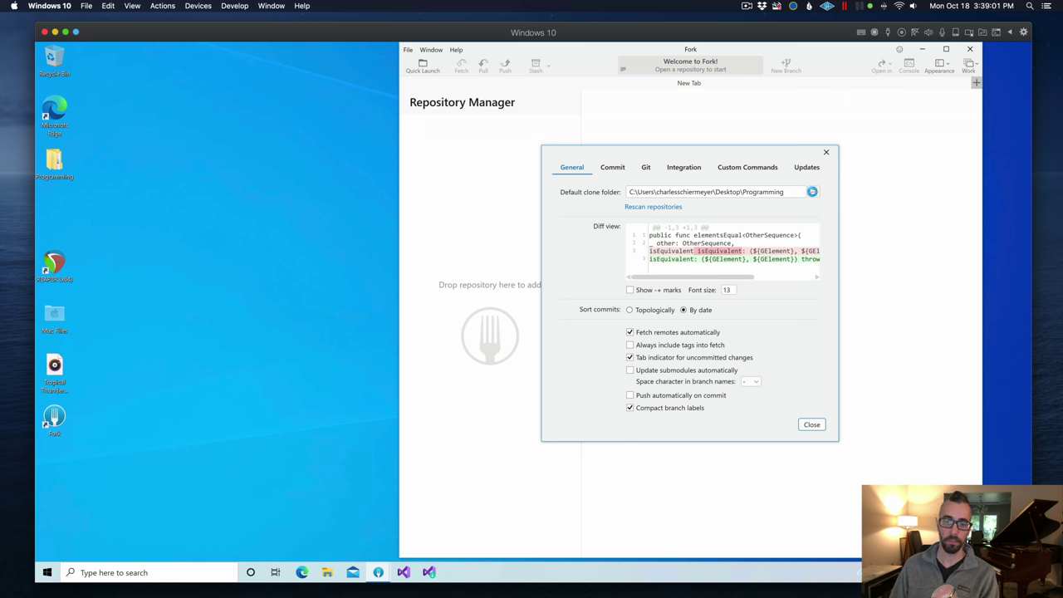
pyautogui.click(810, 191)
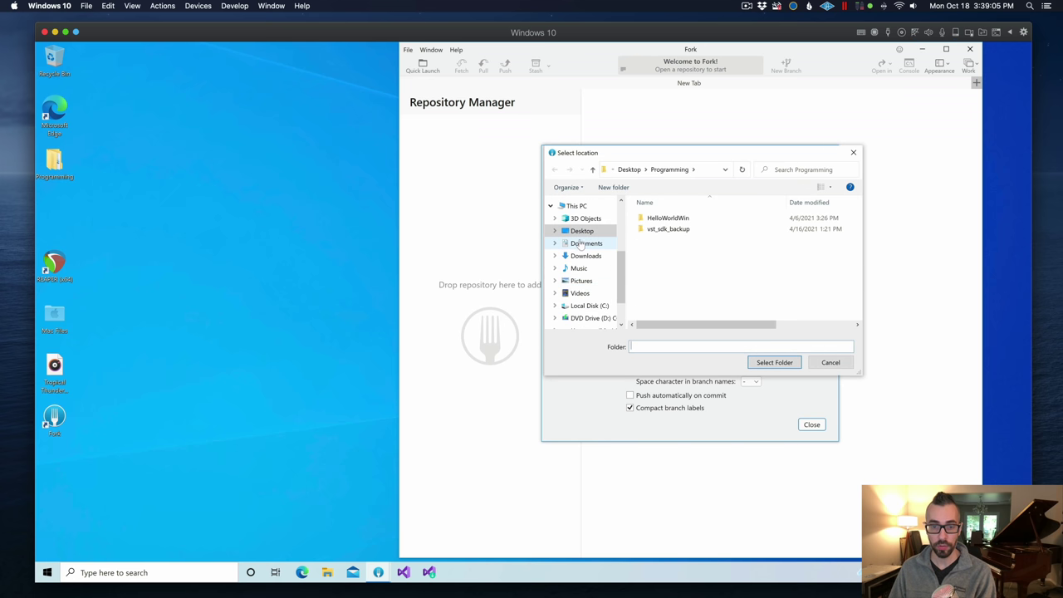
pyautogui.click(584, 232)
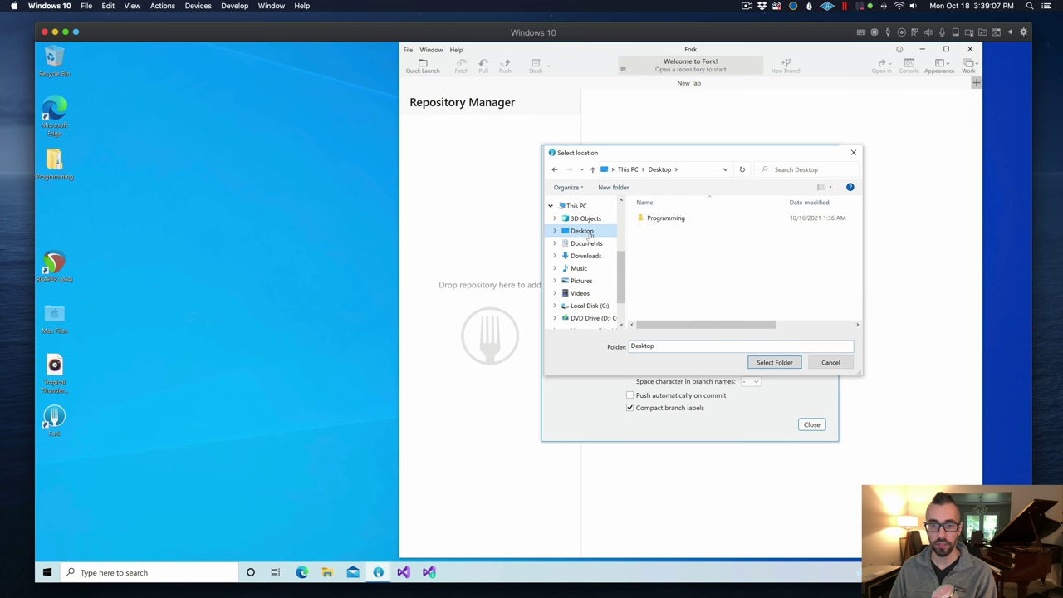
pyautogui.doubleClick(660, 217)
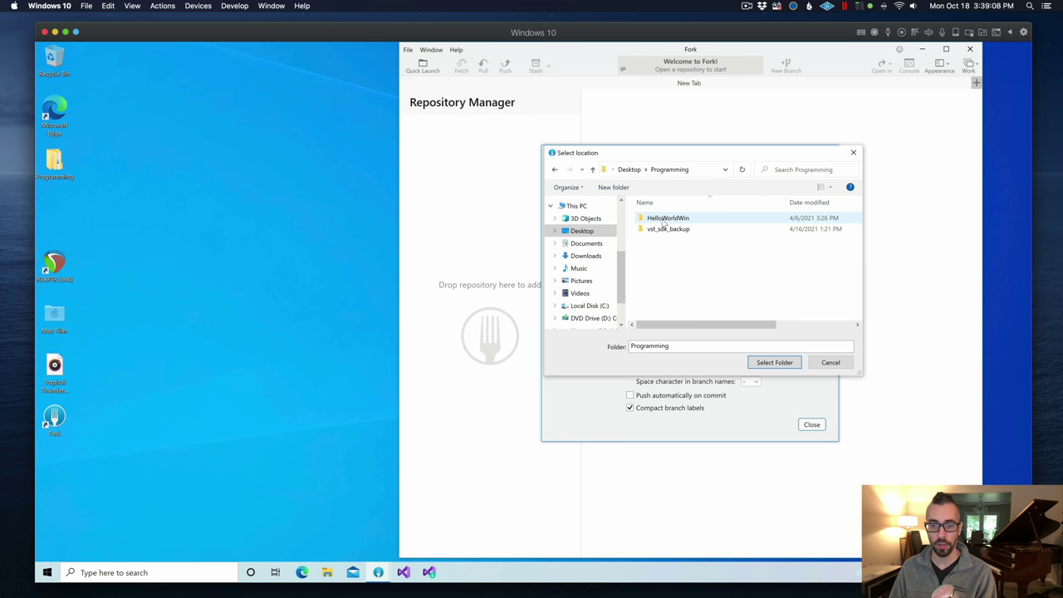
pyautogui.click(780, 363)
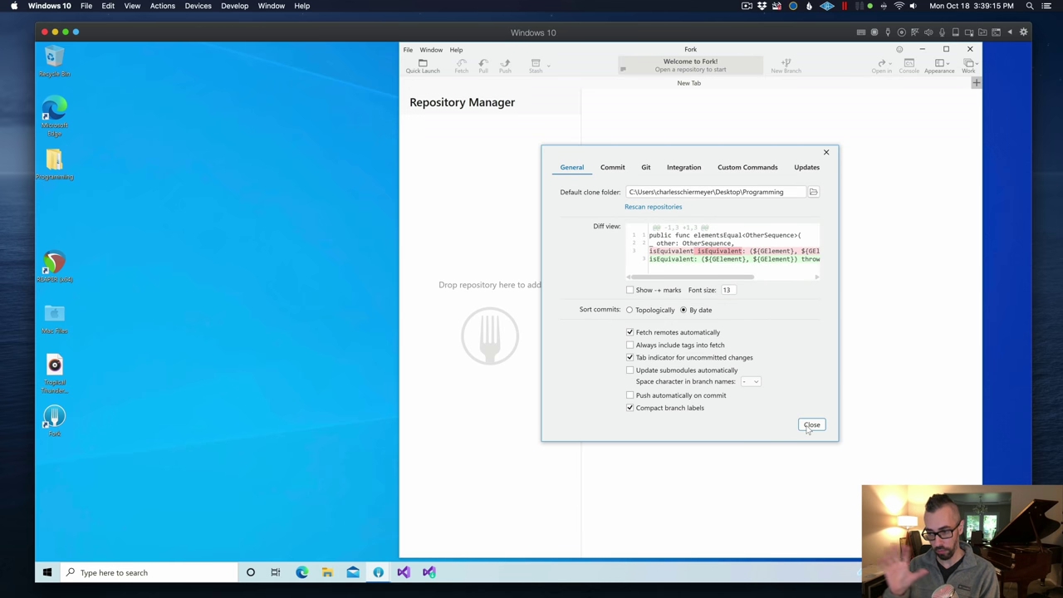
pyautogui.click(808, 429)
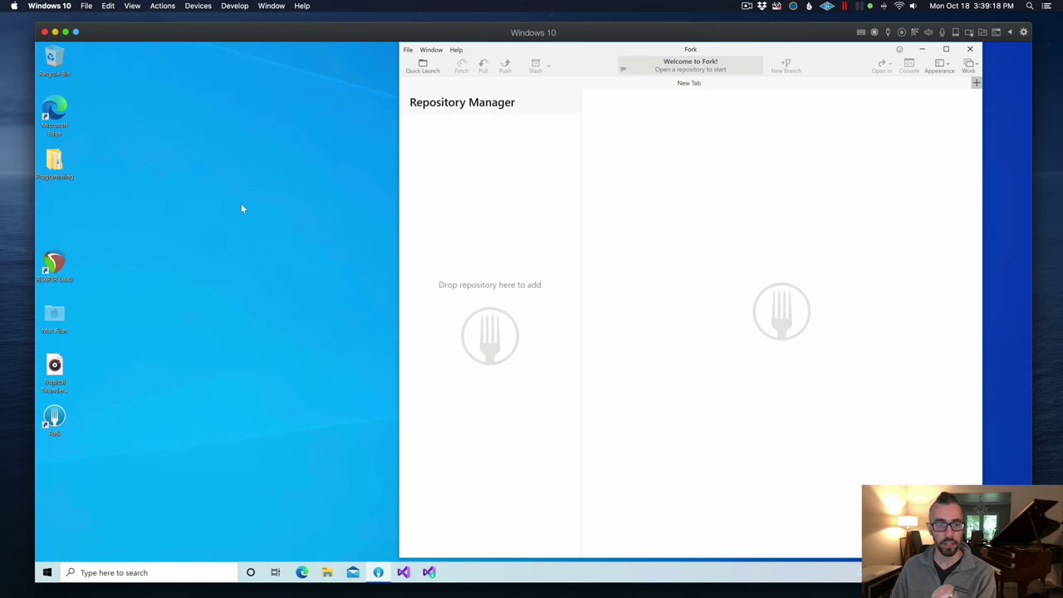
# - Open github.com/juce-framework/JUCE in Microsoft Edge and copy the repository's HTTPS clone URL
pyautogui.click(303, 573)
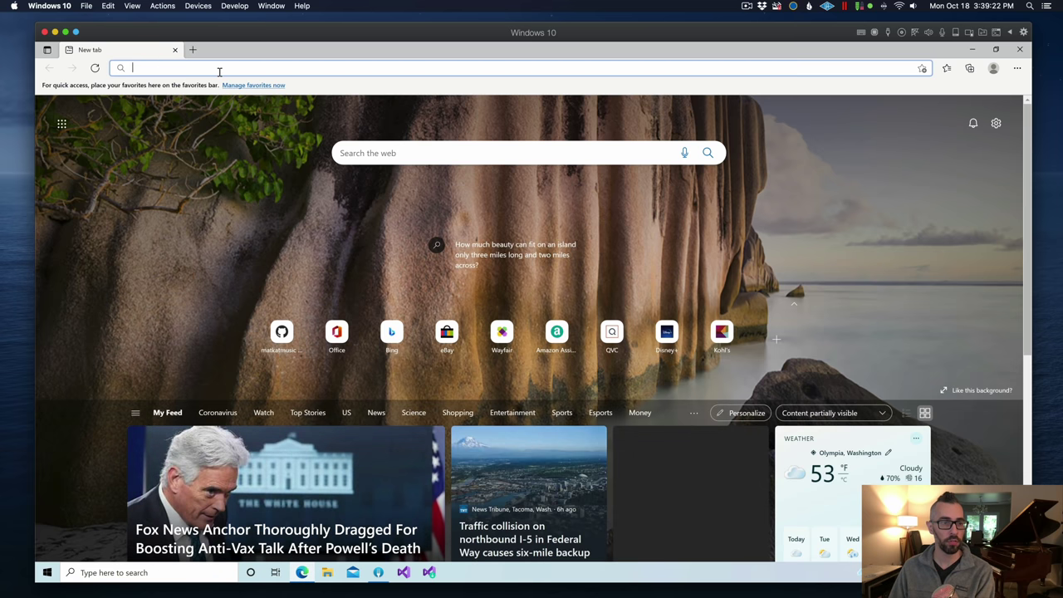
pyautogui.click(222, 69)
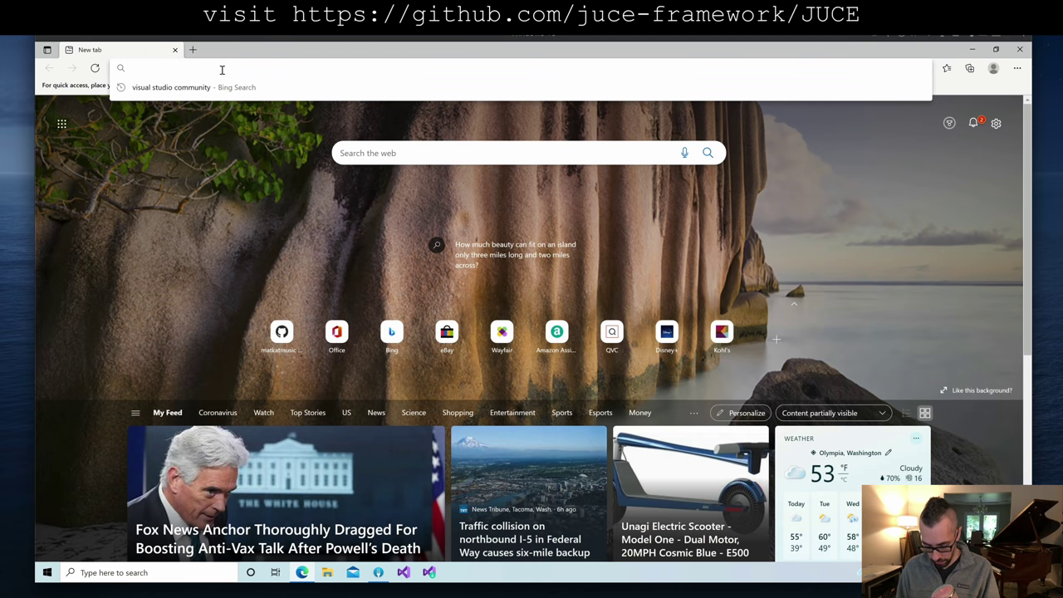
pyautogui.write('github.com/')
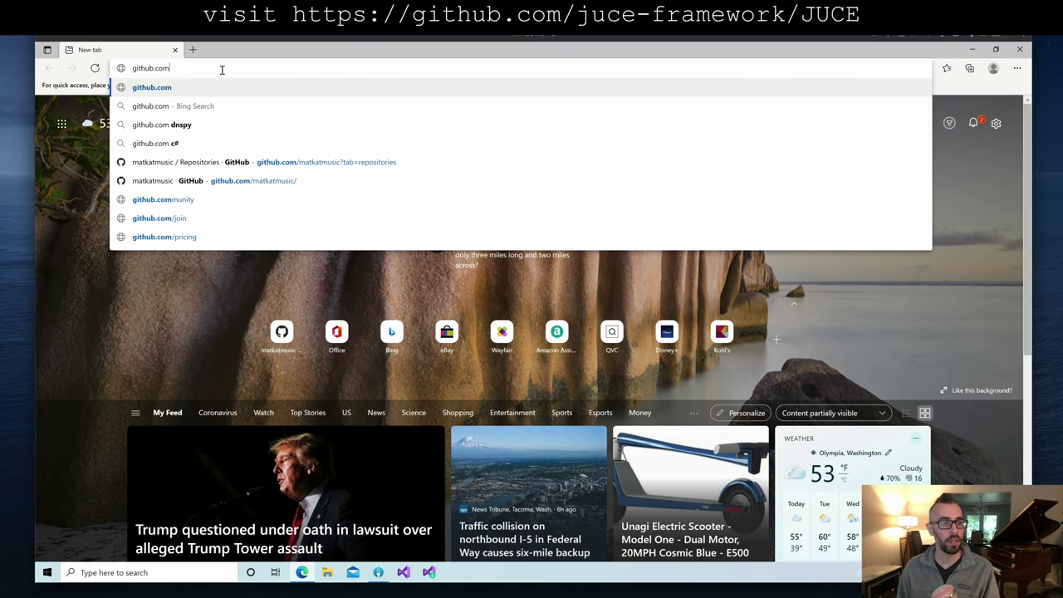
pyautogui.write('juce-fr')
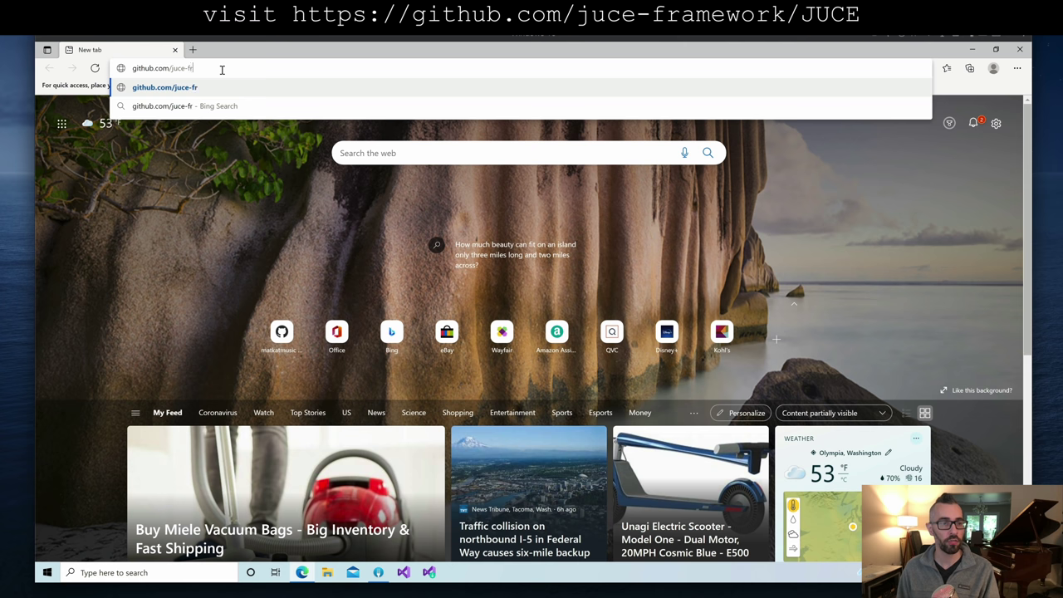
pyautogui.write('amework')
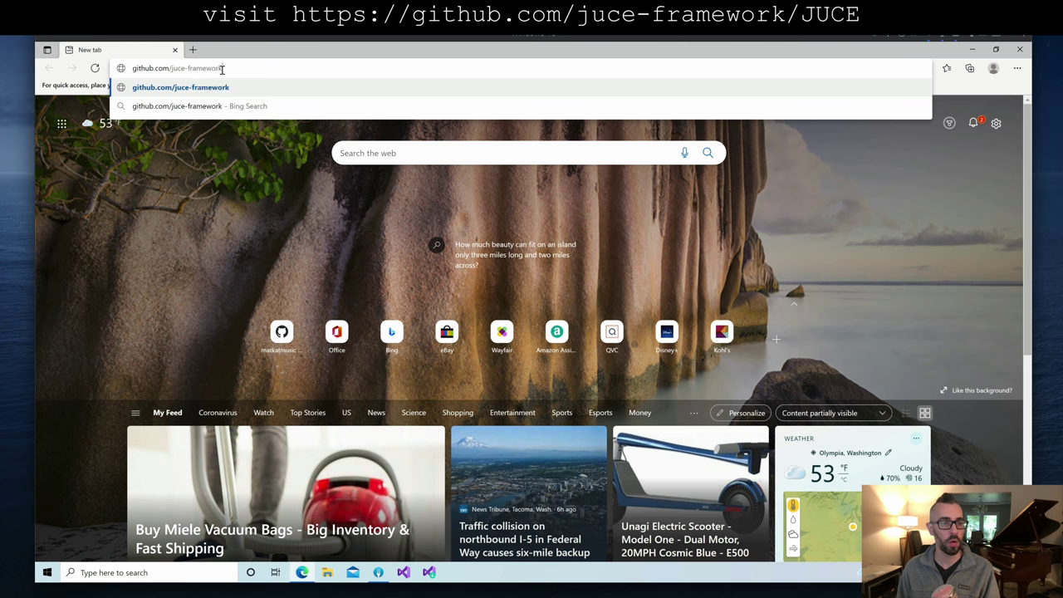
pyautogui.write('/JUCE')
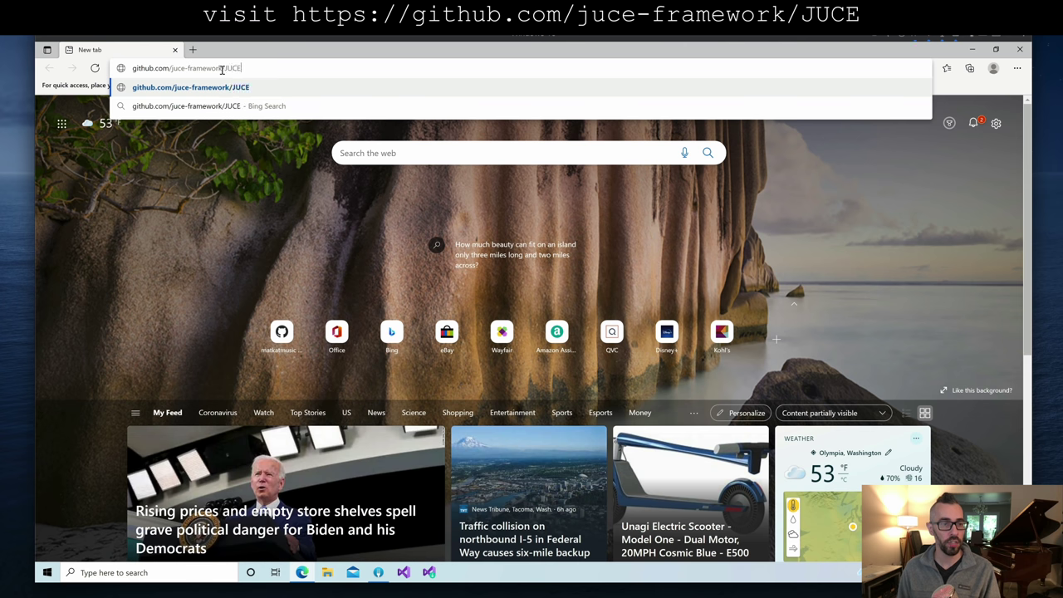
pyautogui.press('Return')
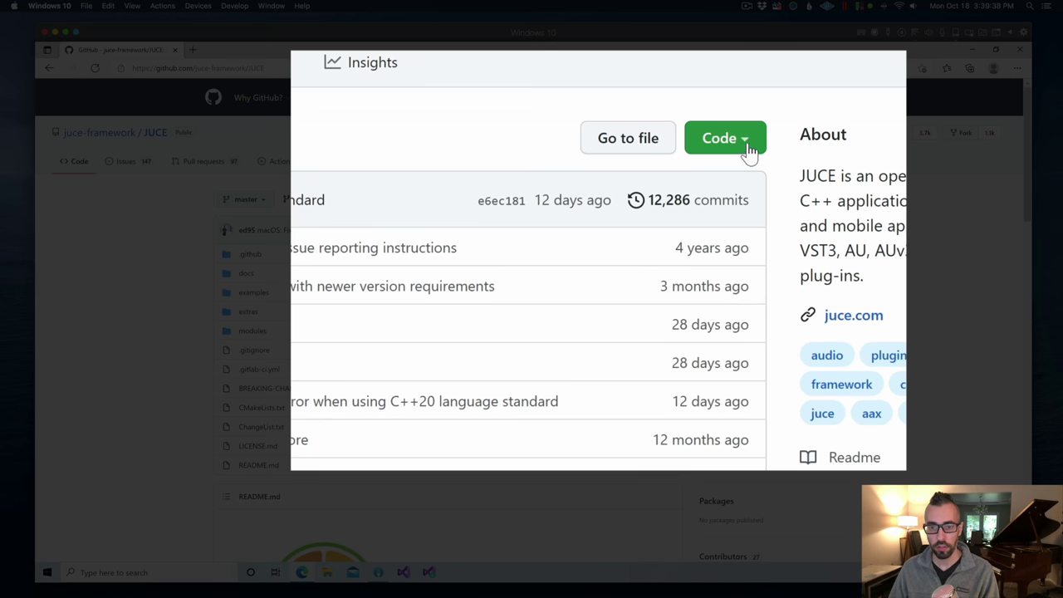
pyautogui.click(676, 200)
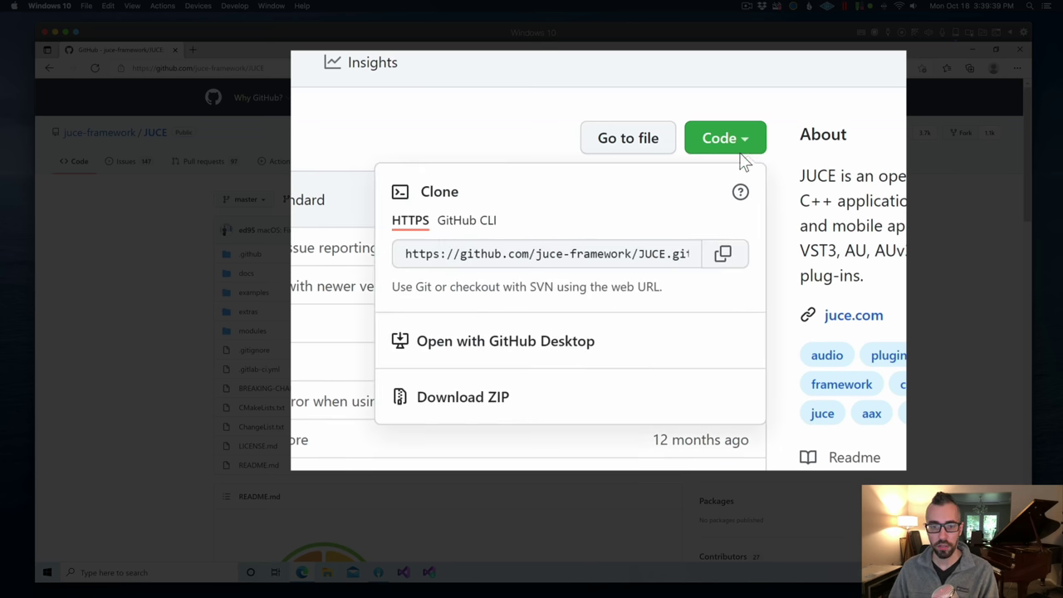
pyautogui.click(716, 264)
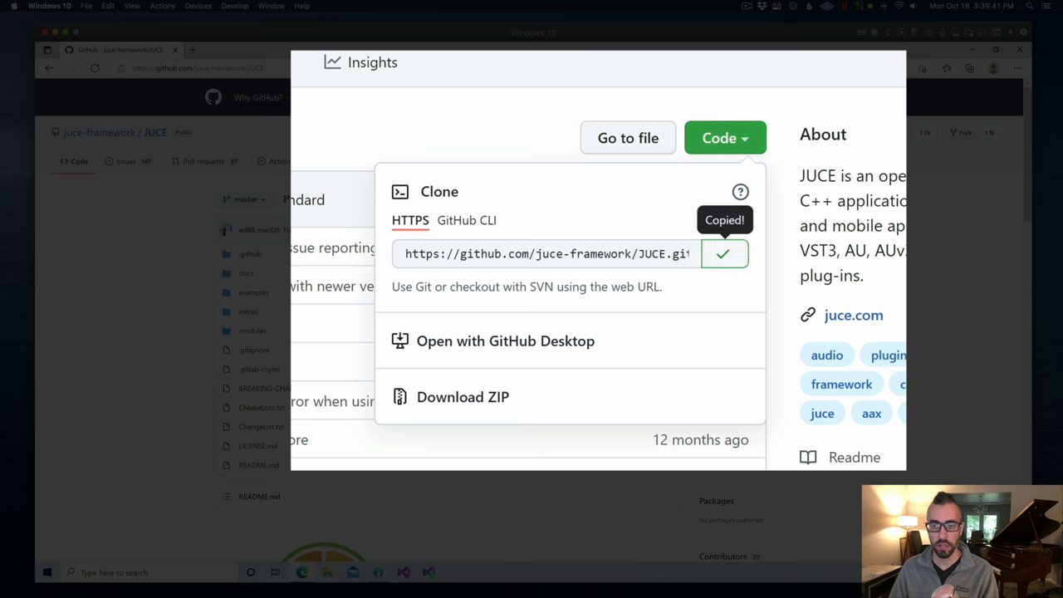
# - Switch to Fork, clone the JUCE repository into the Programming folder as JUCE, and check out origin/develop as the local tracking branch develop
pyautogui.click(379, 572)
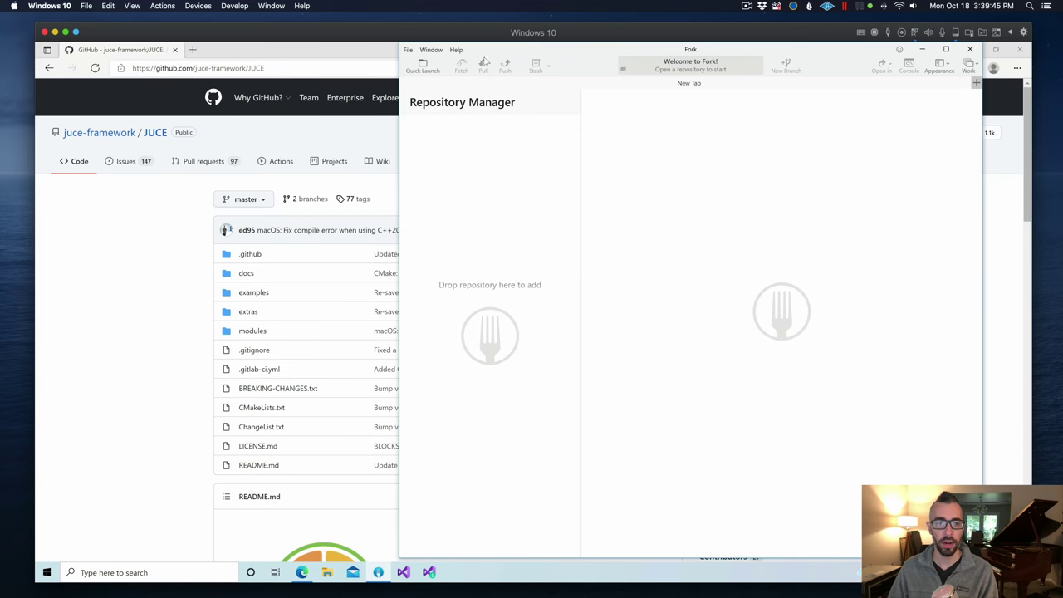
pyautogui.click(408, 50)
pyautogui.click(457, 78)
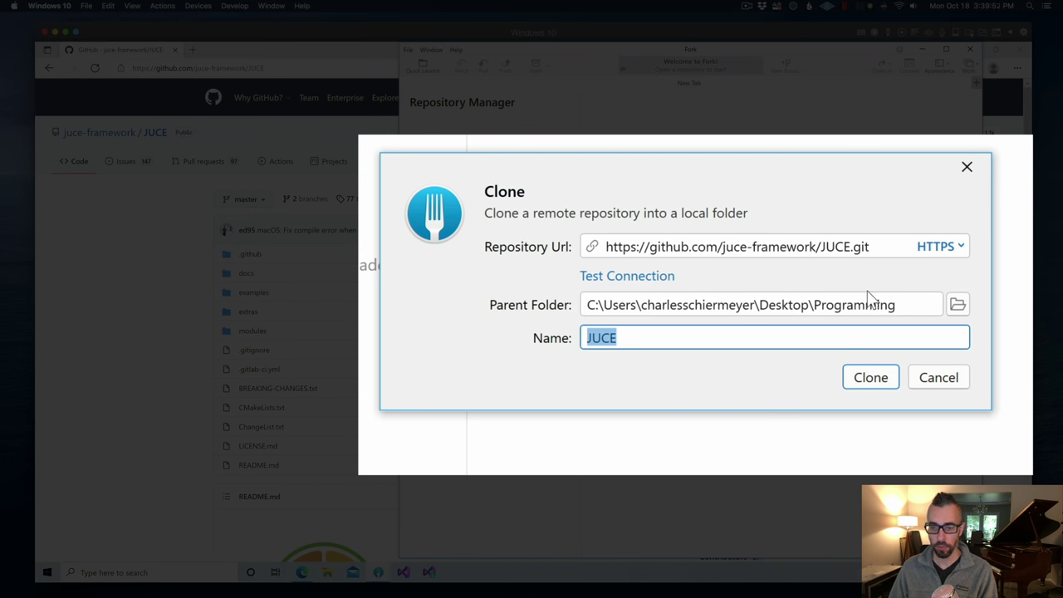
pyautogui.click(868, 382)
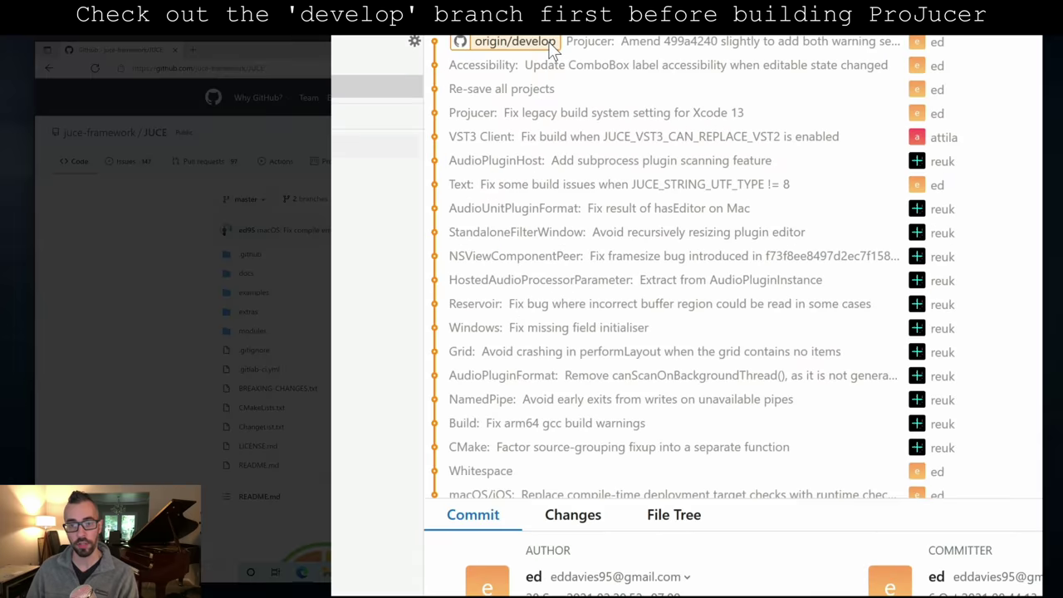
pyautogui.doubleClick(605, 95)
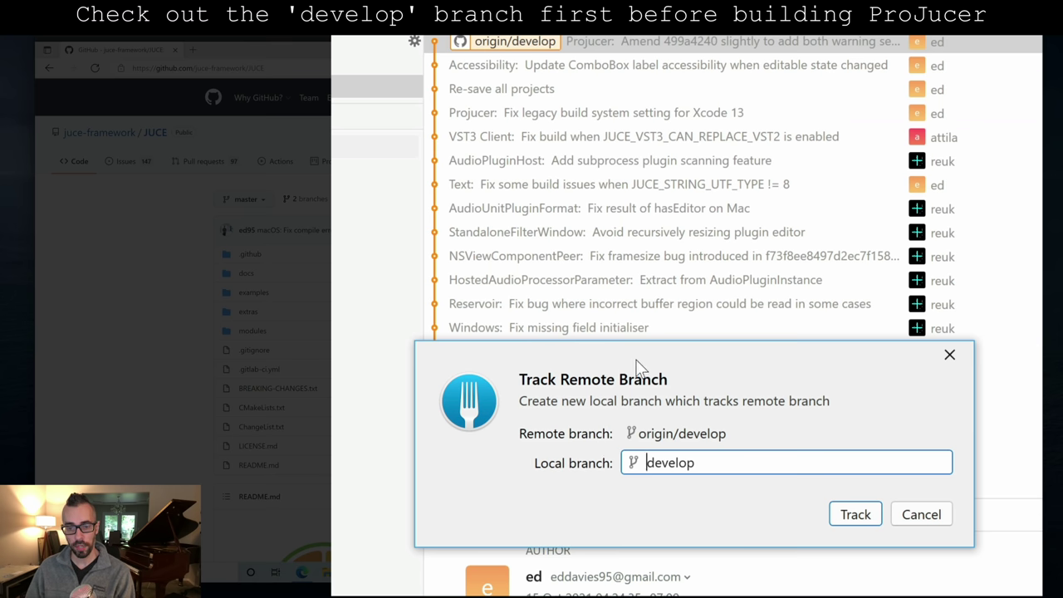
pyautogui.click(843, 512)
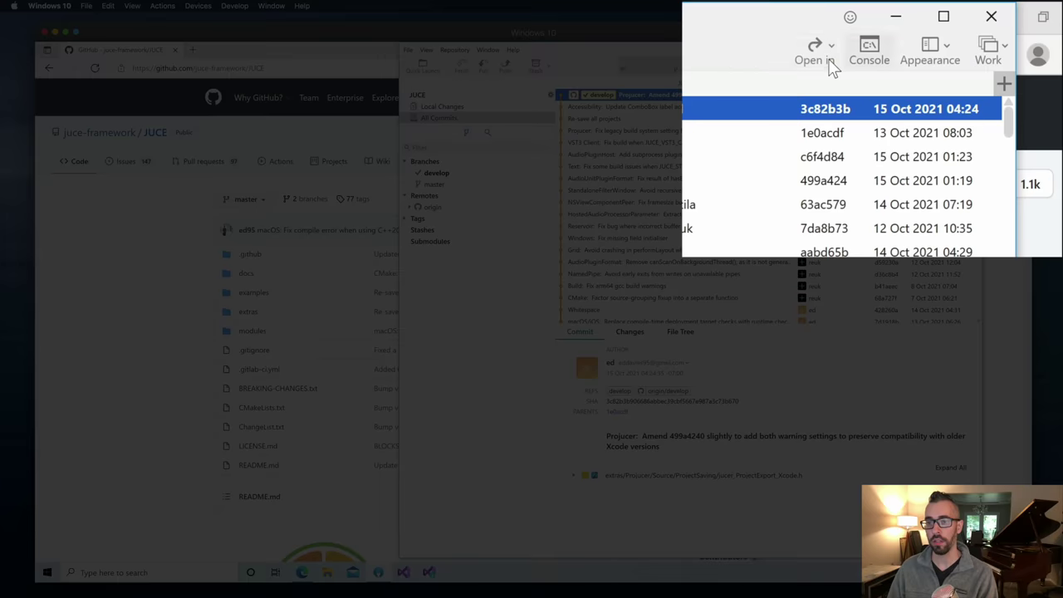
# - Open Projucer.sln from the cloned repository's extras\Projucer\Builds\VisualStudio2019 folder in Visual Studio and build the solution
pyautogui.click(888, 64)
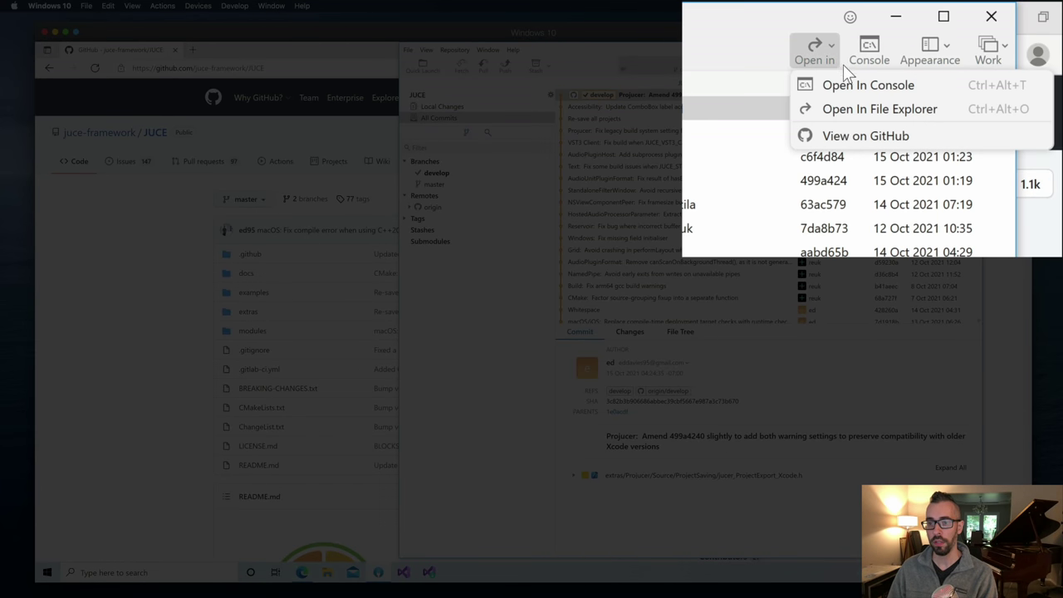
pyautogui.click(852, 106)
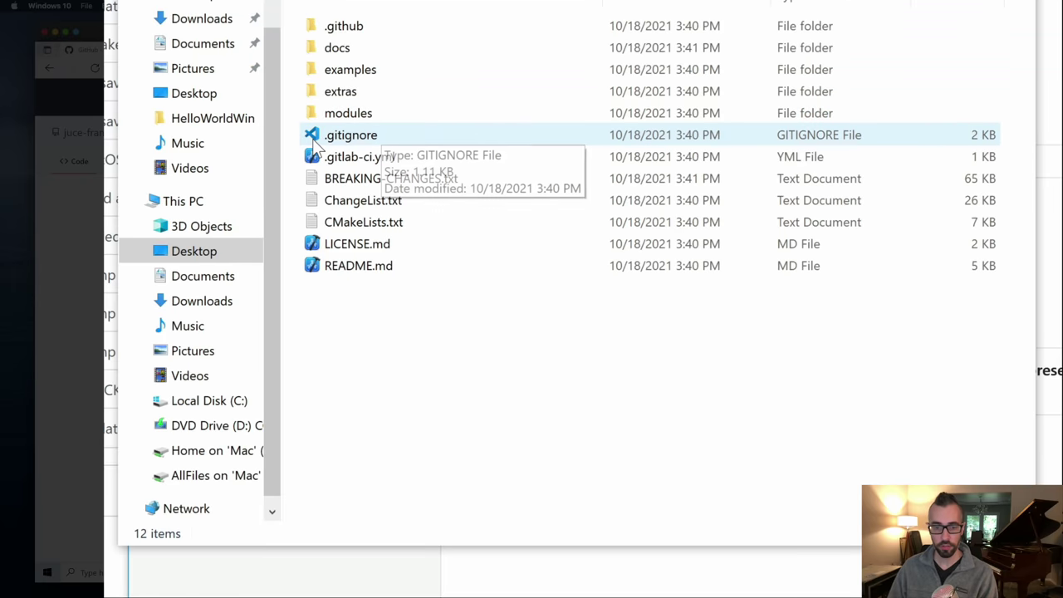
pyautogui.doubleClick(353, 91)
pyautogui.doubleClick(365, 136)
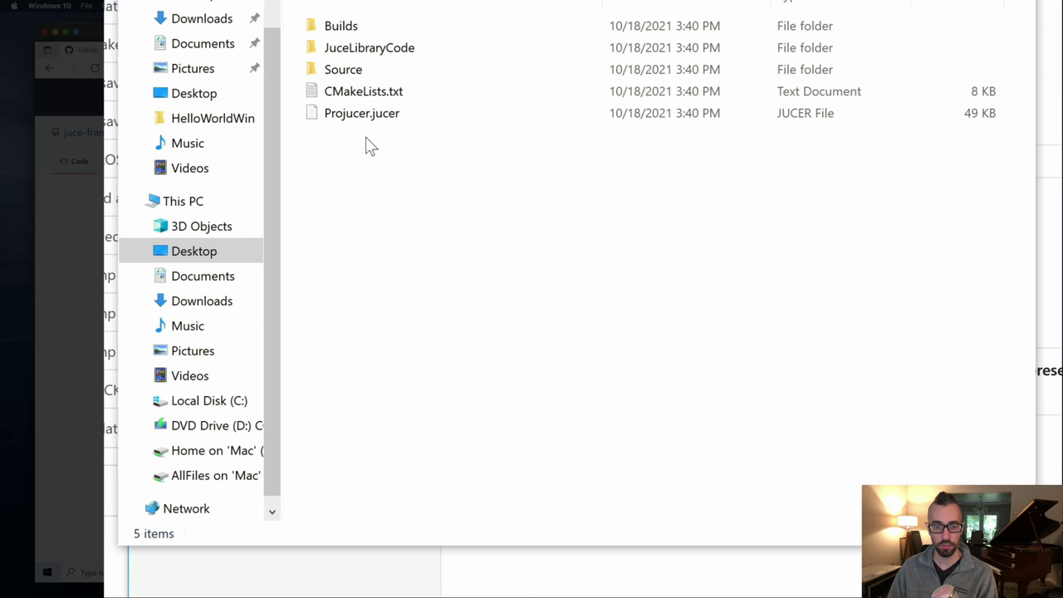
pyautogui.doubleClick(344, 28)
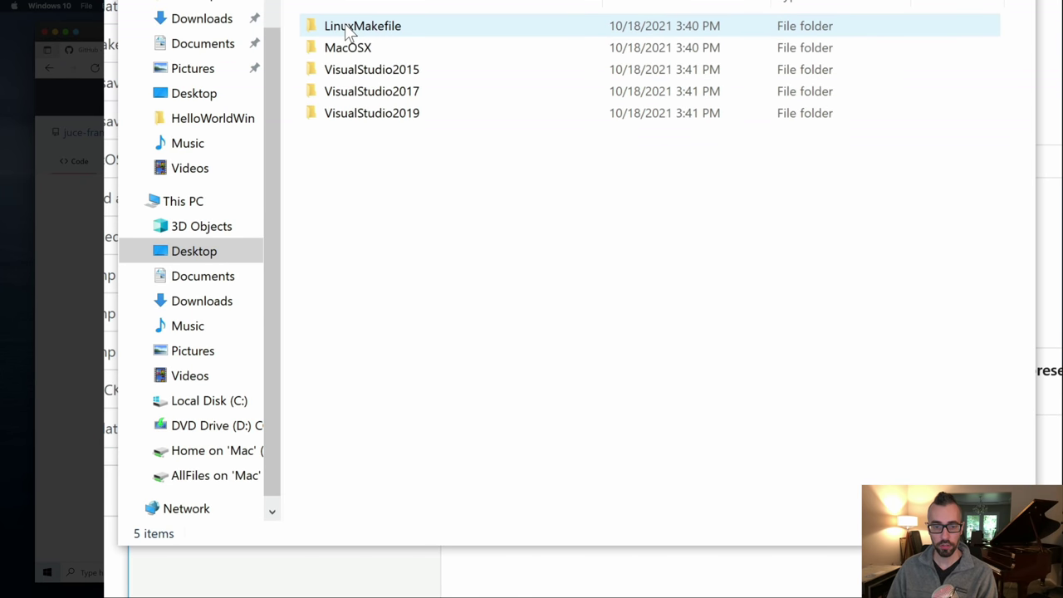
pyautogui.doubleClick(372, 116)
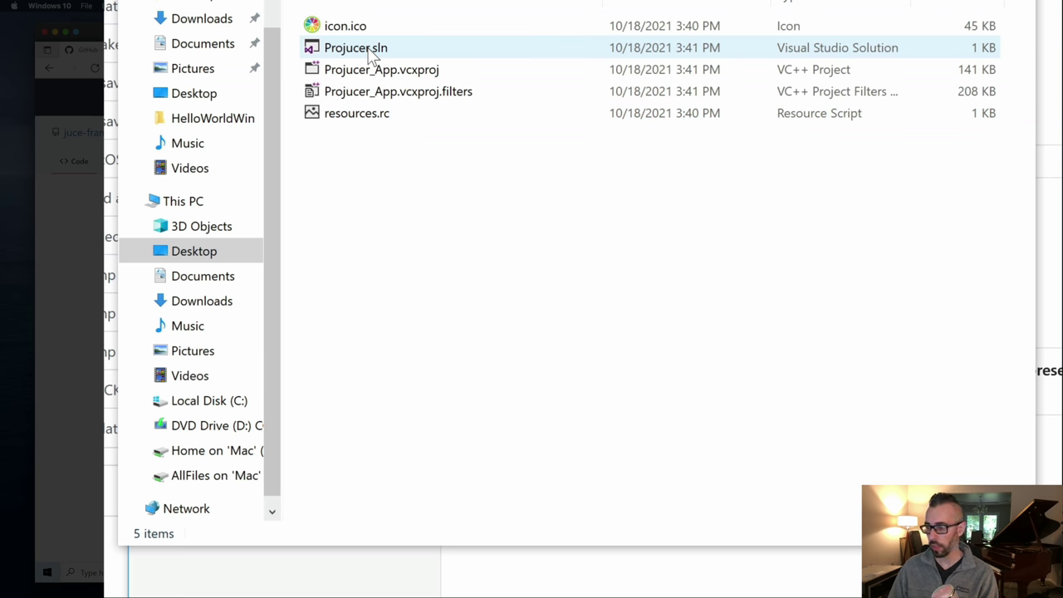
pyautogui.click(371, 50)
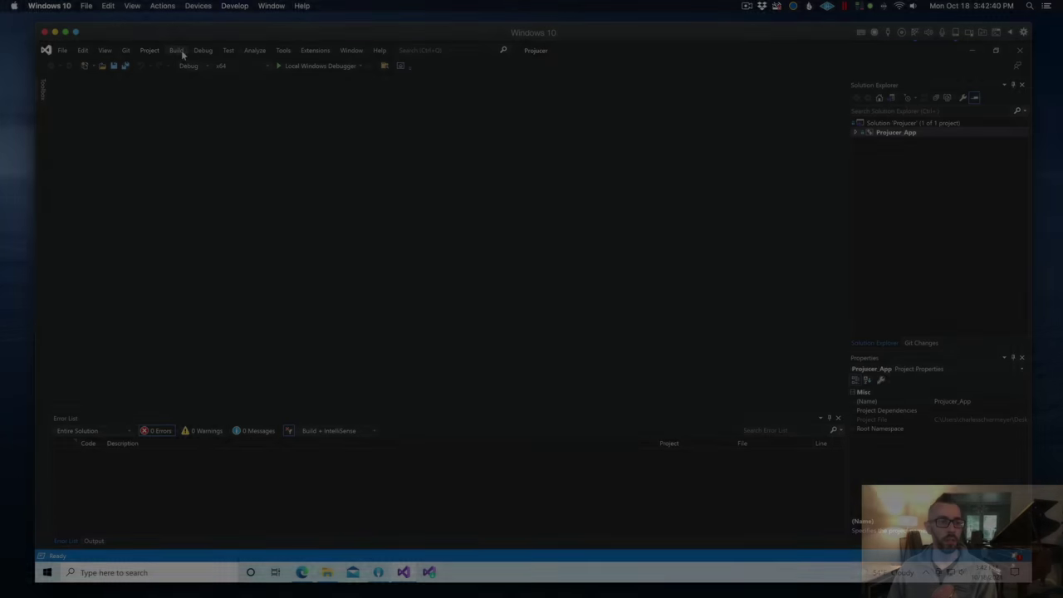
pyautogui.click(181, 50)
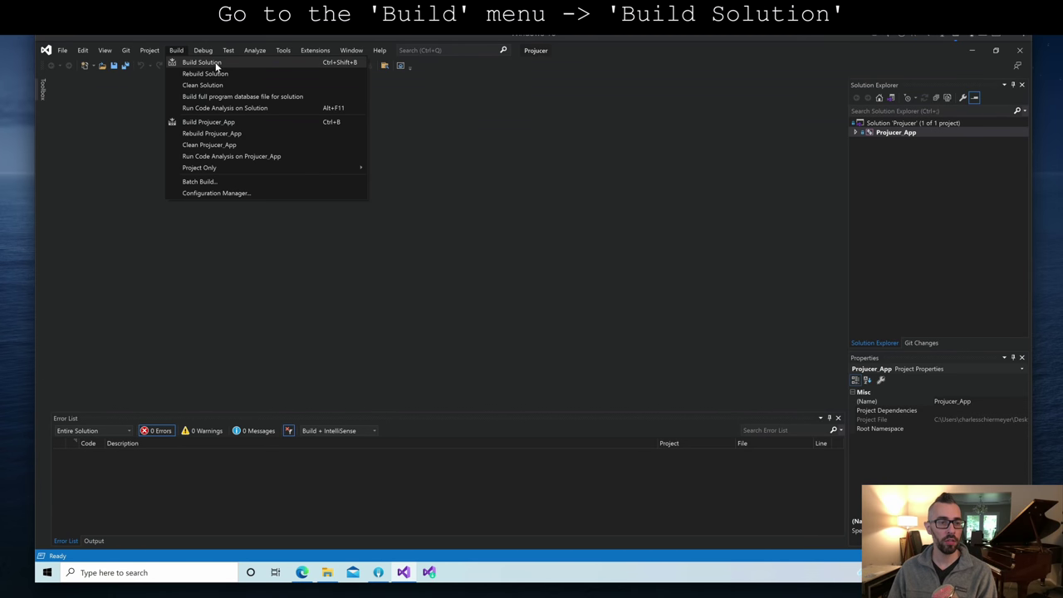
pyautogui.click(217, 66)
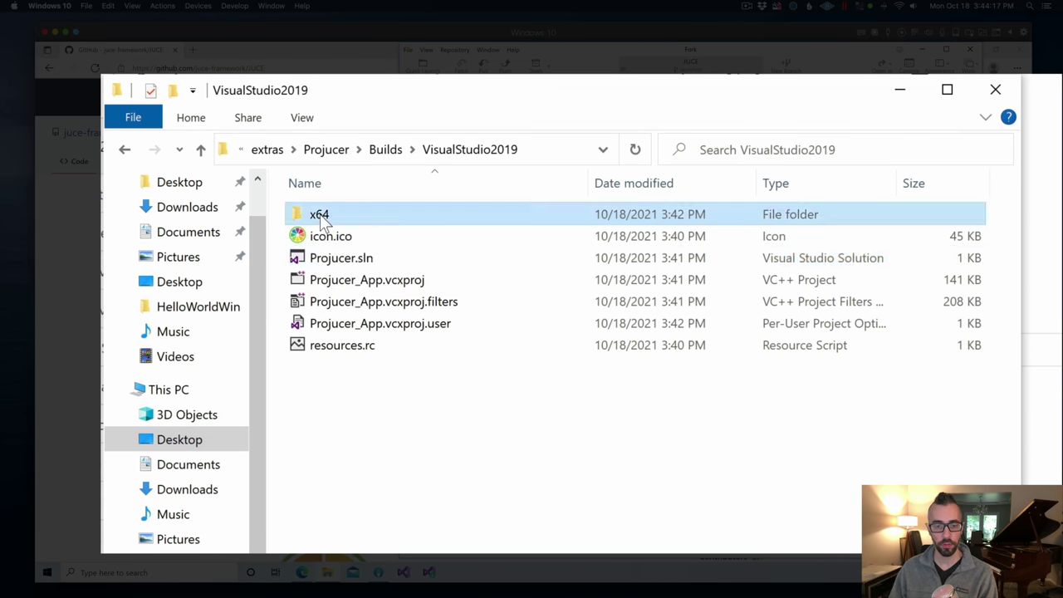
# - Launch the built Projucer.exe from the x64\Debug\App folder inside VisualStudio2019
pyautogui.doubleClick(323, 217)
pyautogui.doubleClick(328, 219)
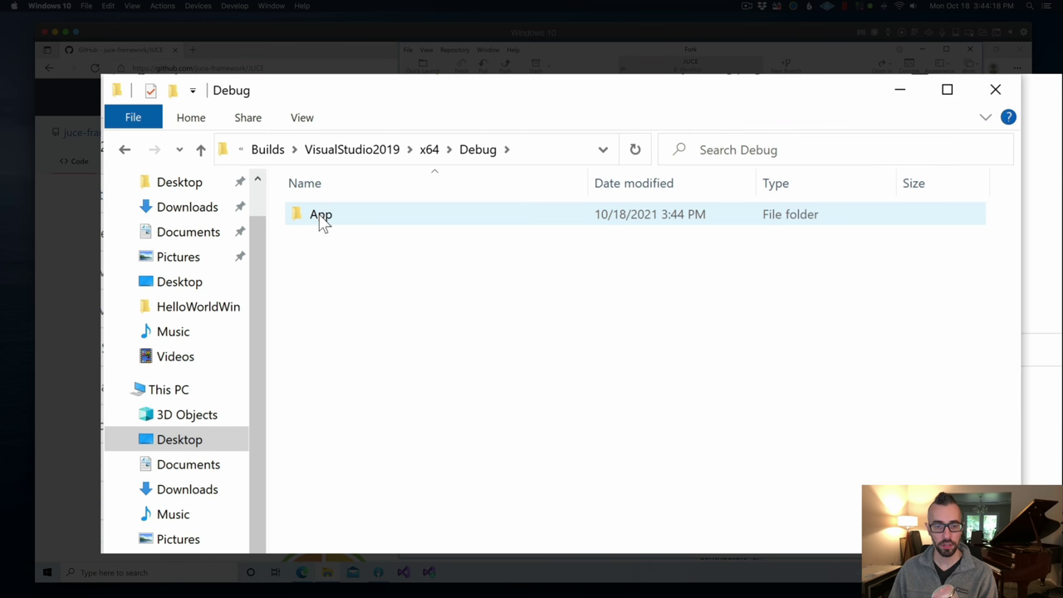
pyautogui.doubleClick(323, 218)
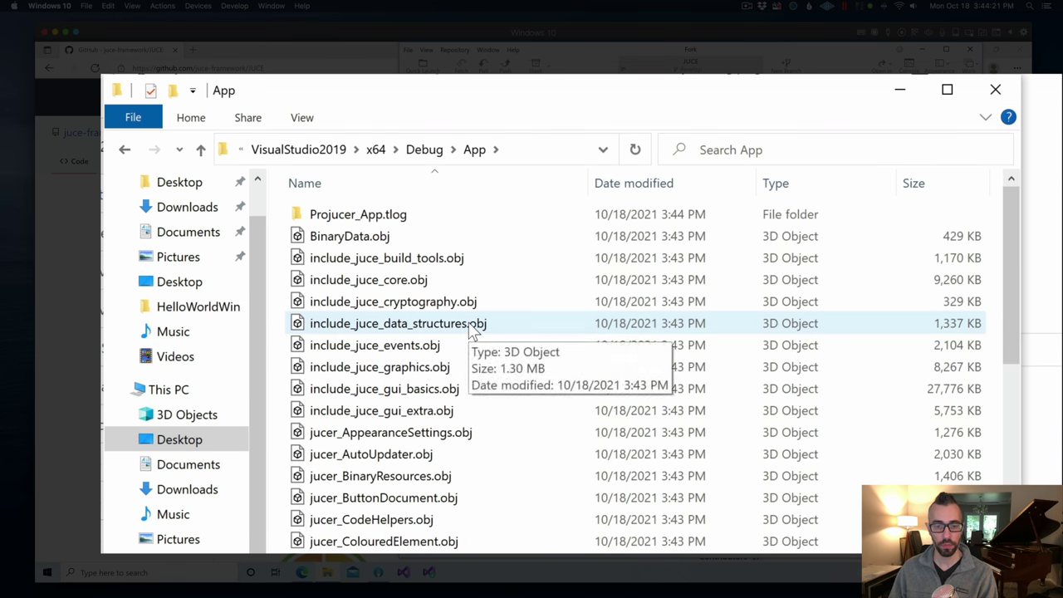
pyautogui.scroll(-3, 472, 331)
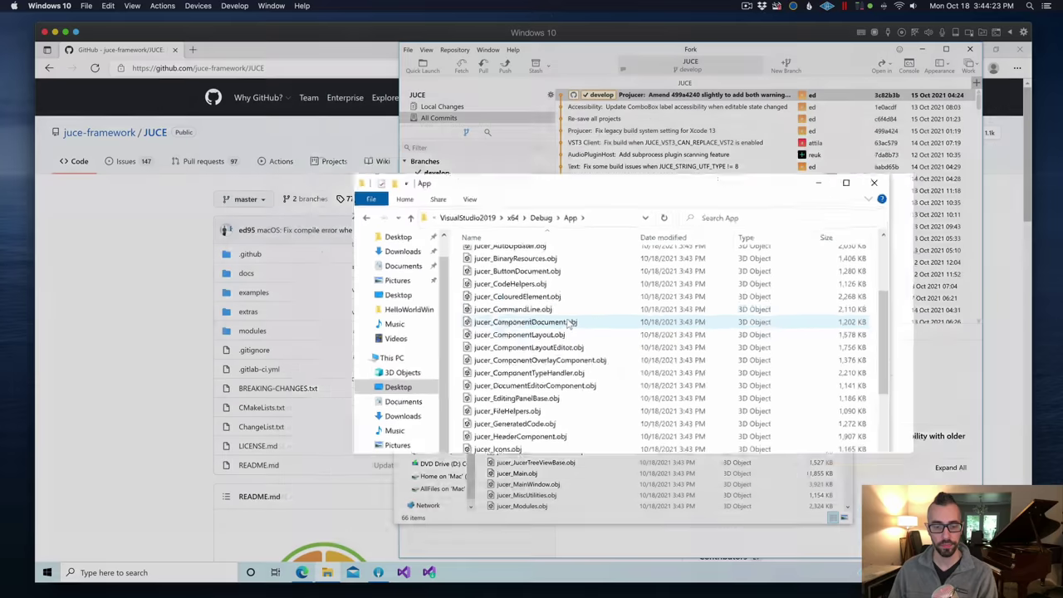
pyautogui.scroll(-5, 472, 330)
pyautogui.scroll(-5, 579, 321)
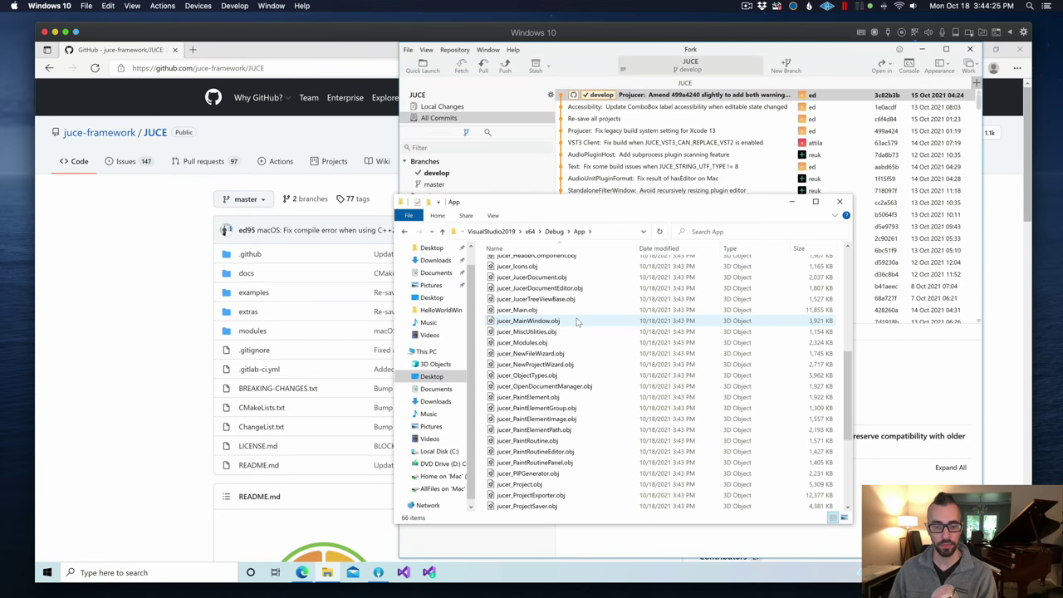
pyautogui.scroll(-1, 579, 322)
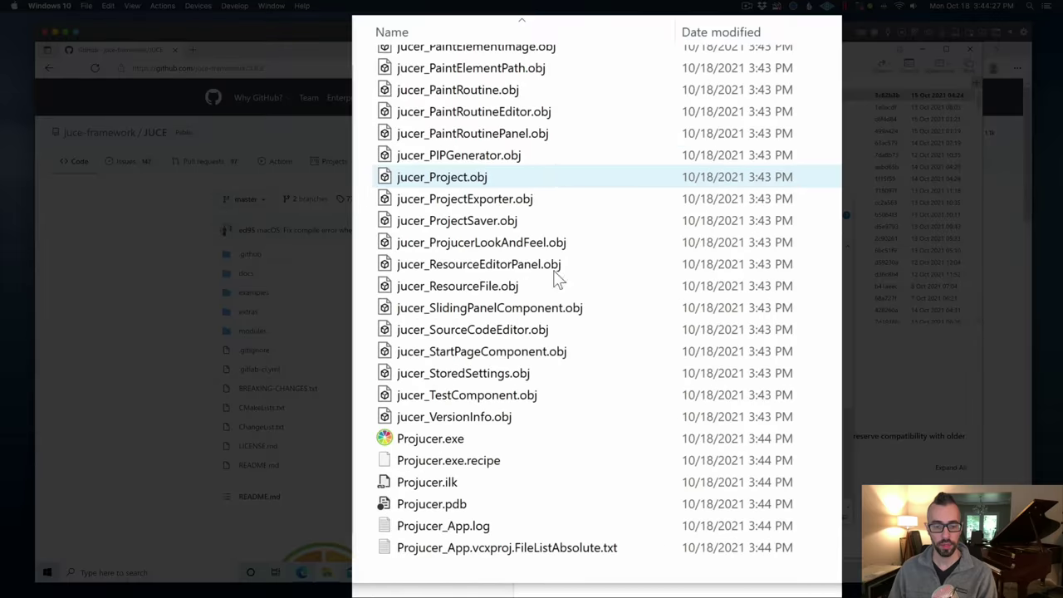
pyautogui.click(511, 454)
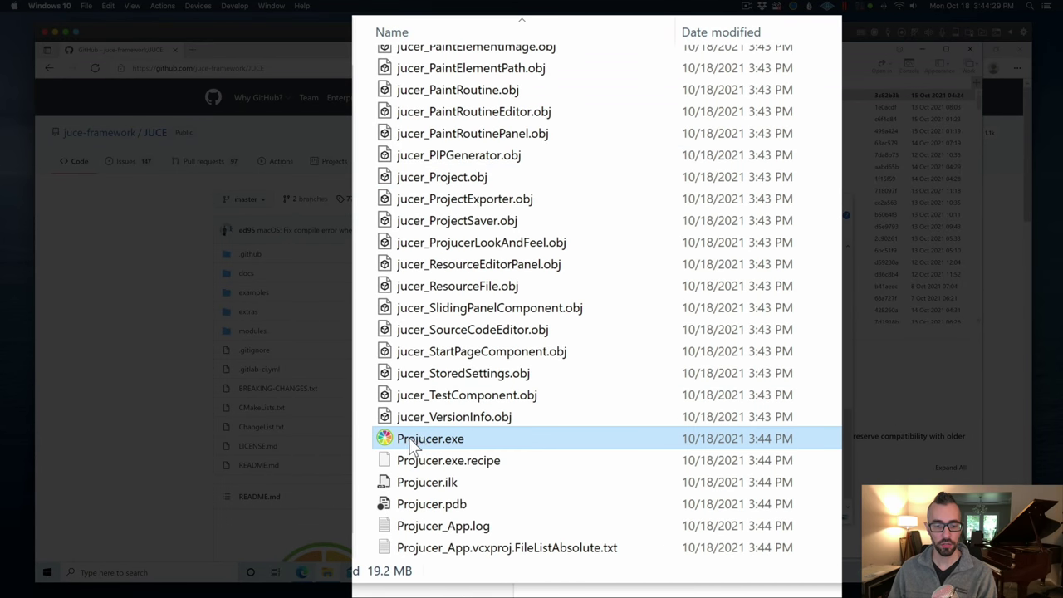
pyautogui.doubleClick(415, 447)
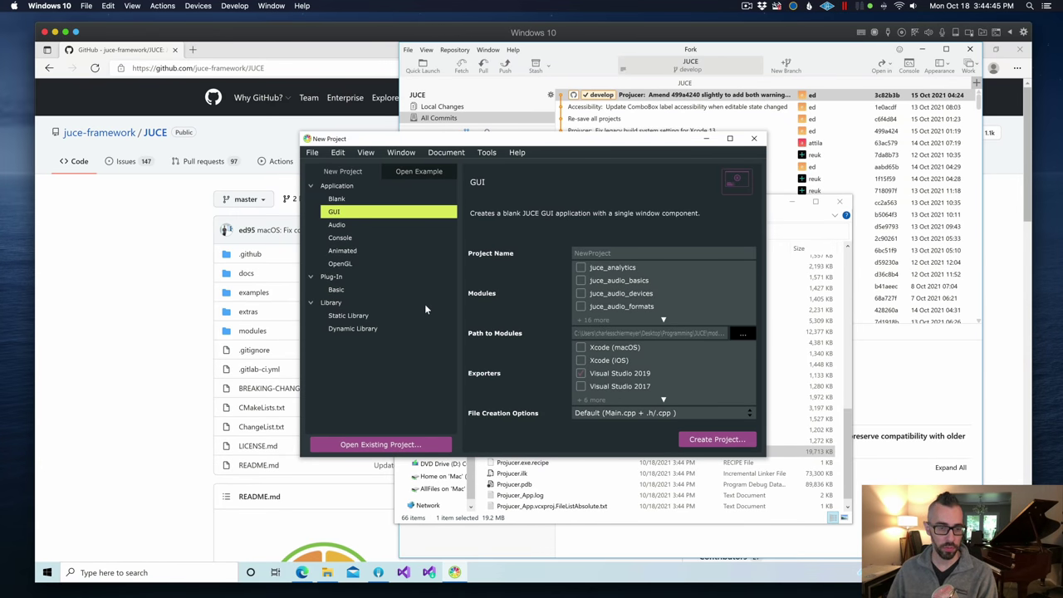
# - Enable GPL Mode in Projucer through its sign-in dialog
pyautogui.click(312, 152)
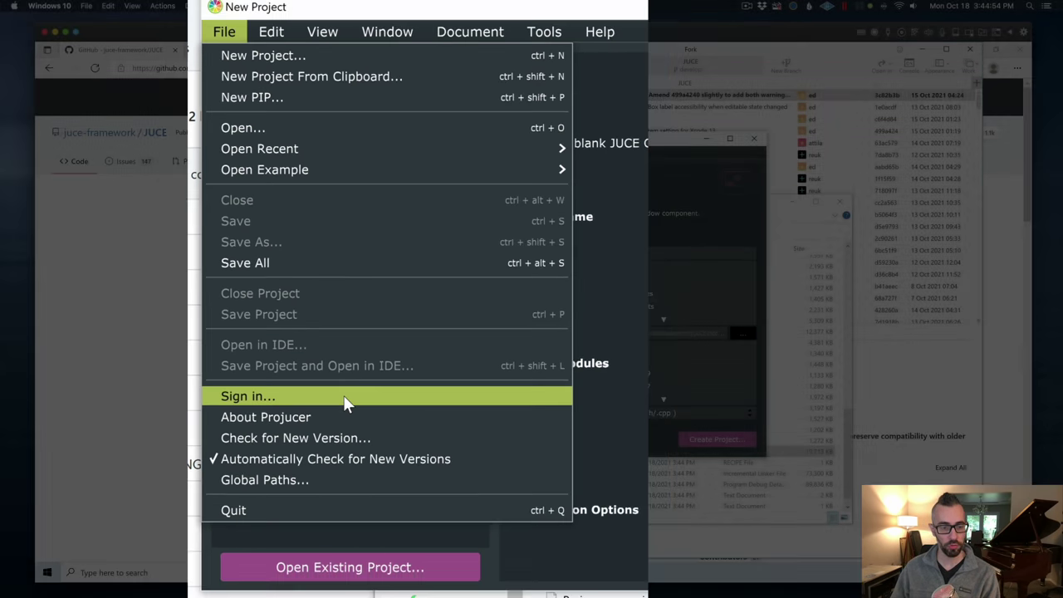
pyautogui.click(340, 405)
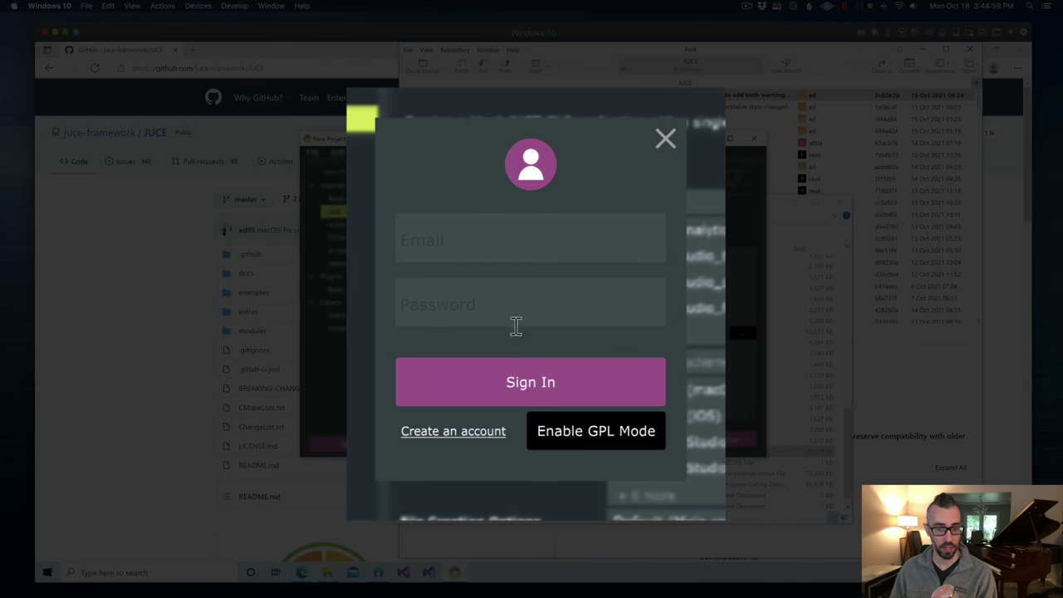
pyautogui.click(603, 430)
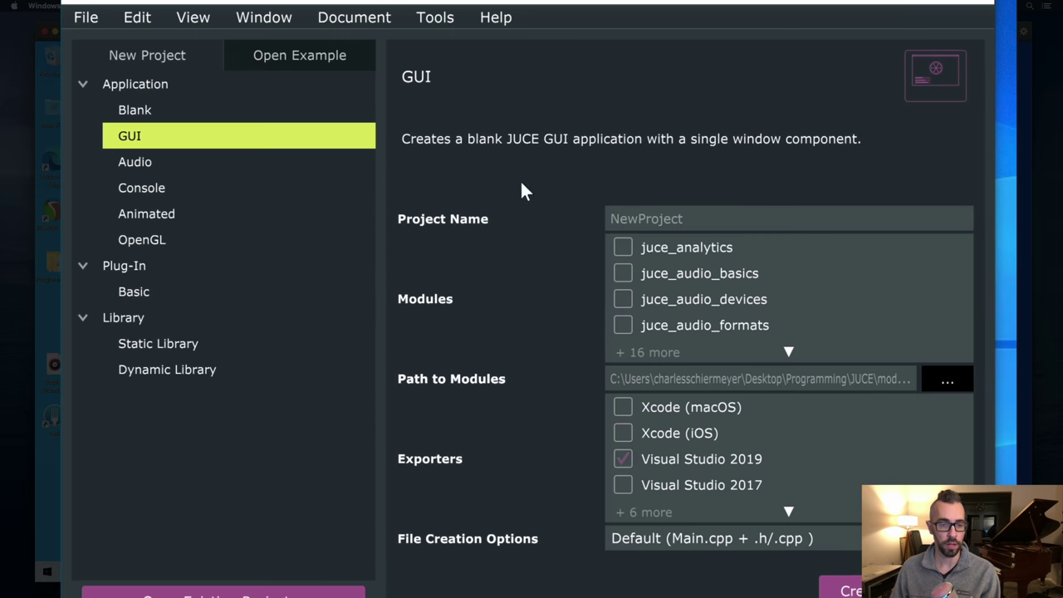
# - Choose the Basic plug-in template for the new project and name it SimpleMBComp
pyautogui.click(145, 161)
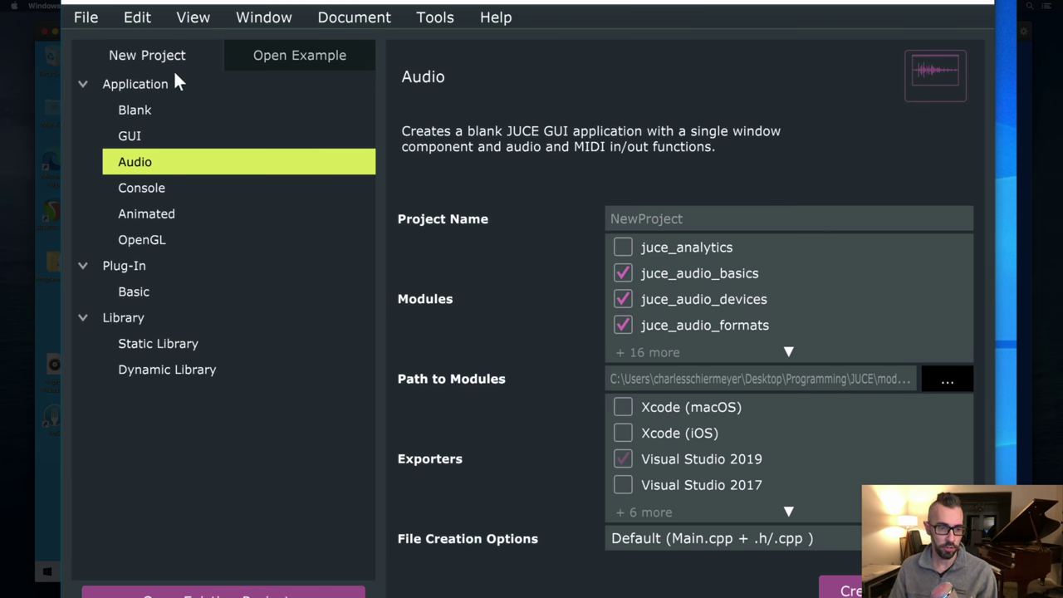
pyautogui.click(148, 281)
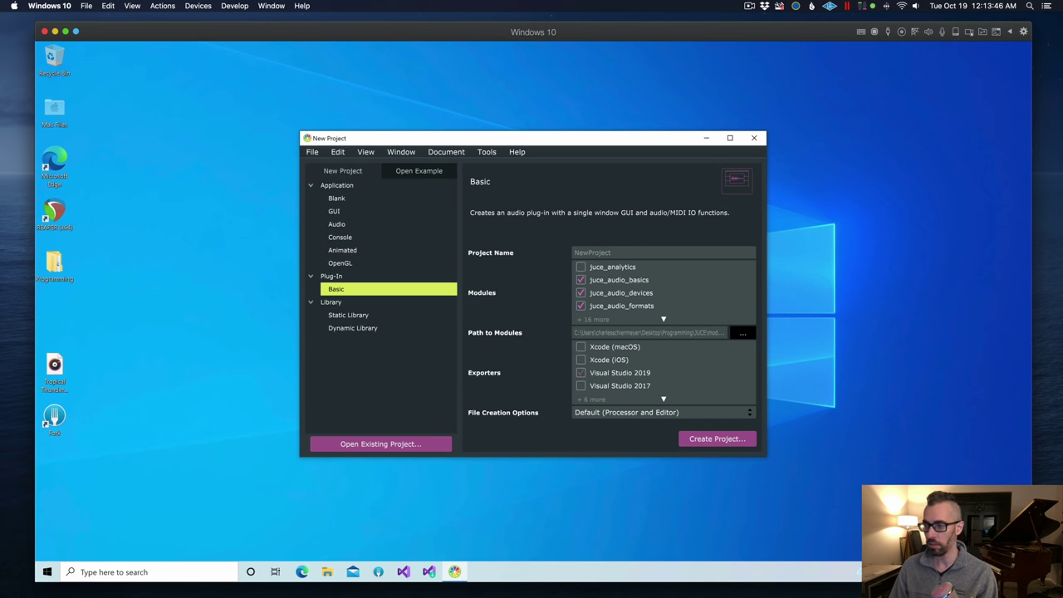
pyautogui.click(618, 253)
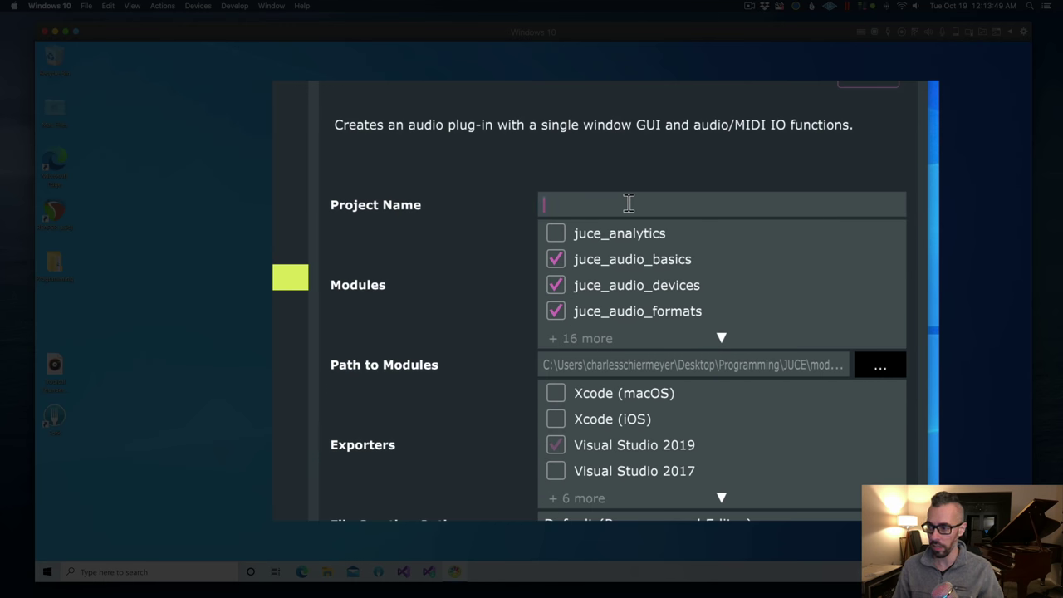
pyautogui.write('SimpleMBComp')
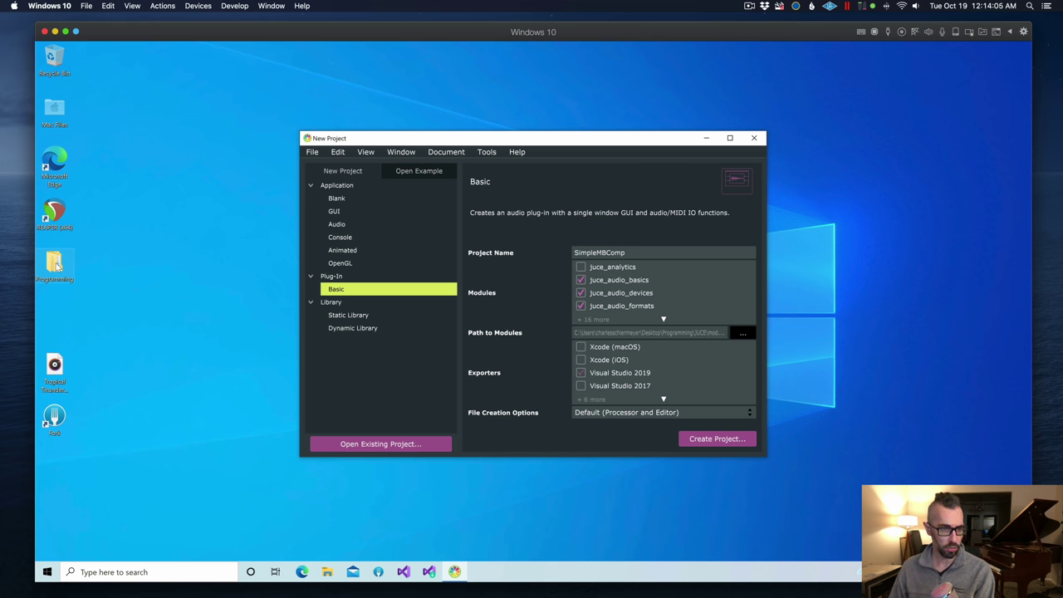
# - Open Projucer's Global Paths settings and clear the Path to JUCE and JUCE Modules entries
pyautogui.click(314, 153)
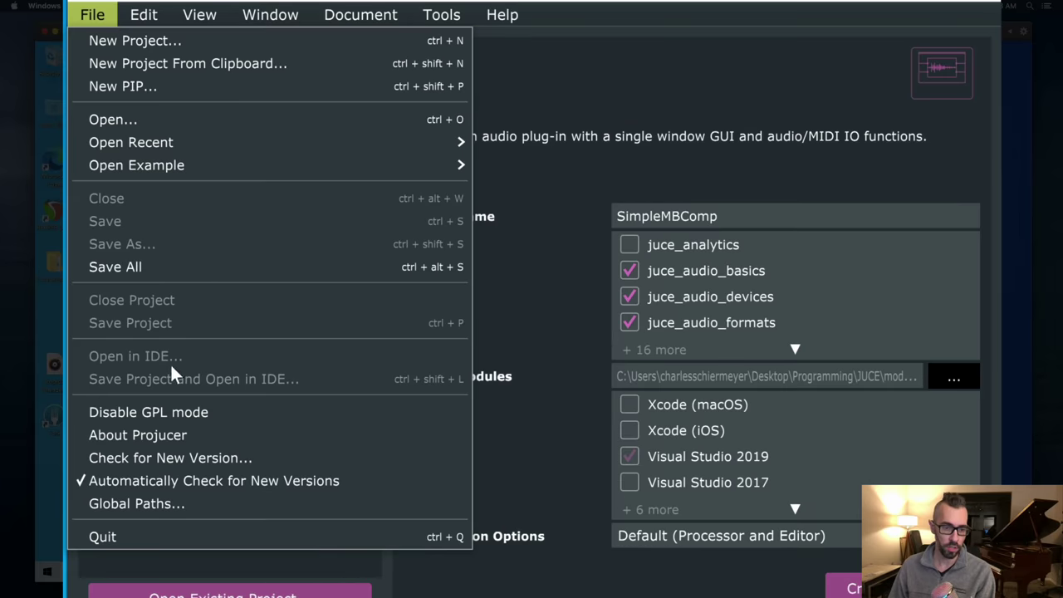
pyautogui.click(189, 505)
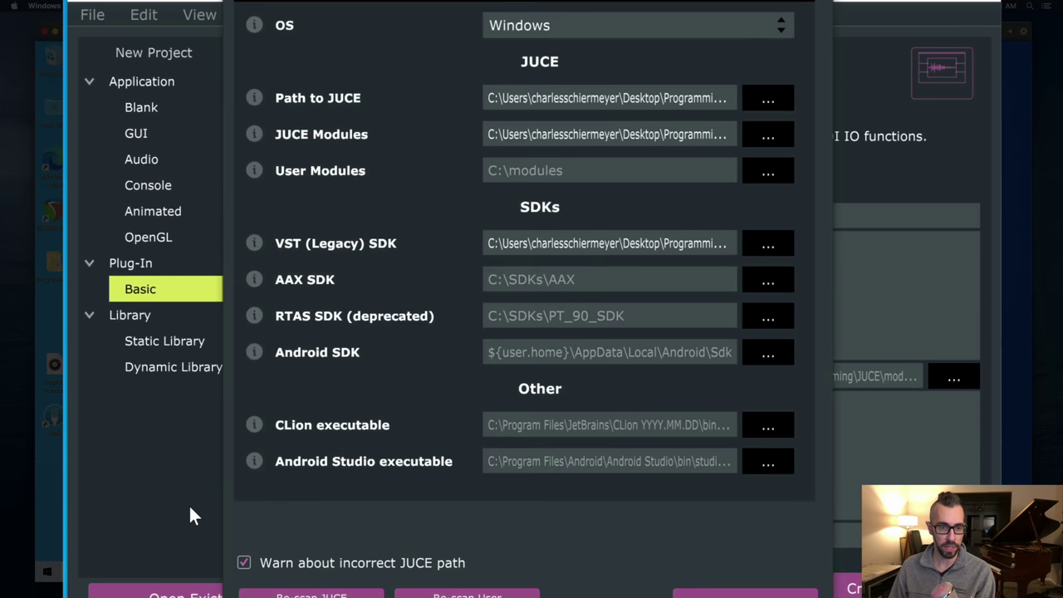
pyautogui.click(627, 93)
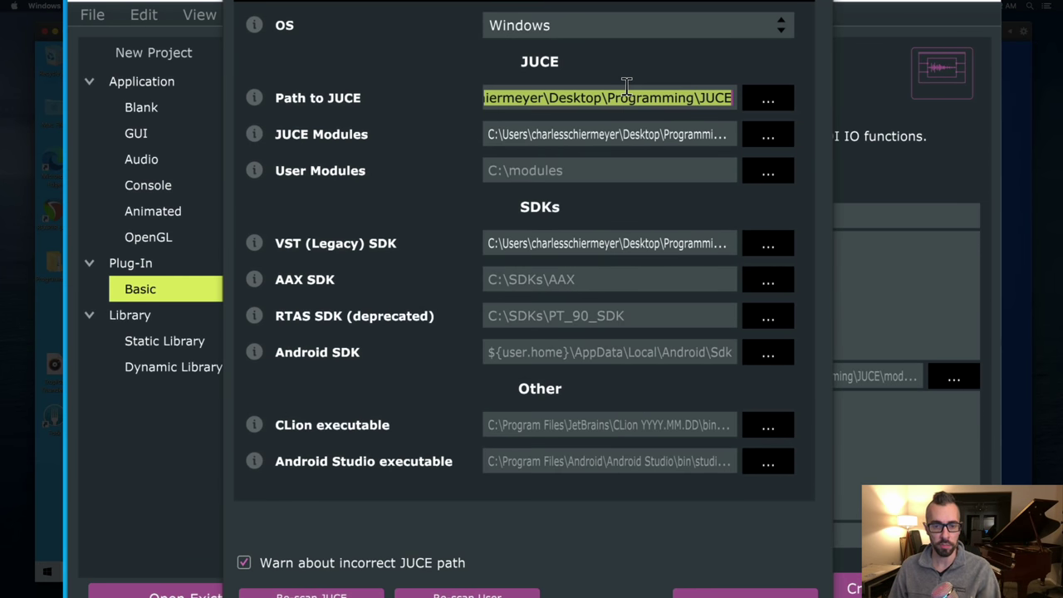
pyautogui.press('BackSpace')
pyautogui.click(630, 134)
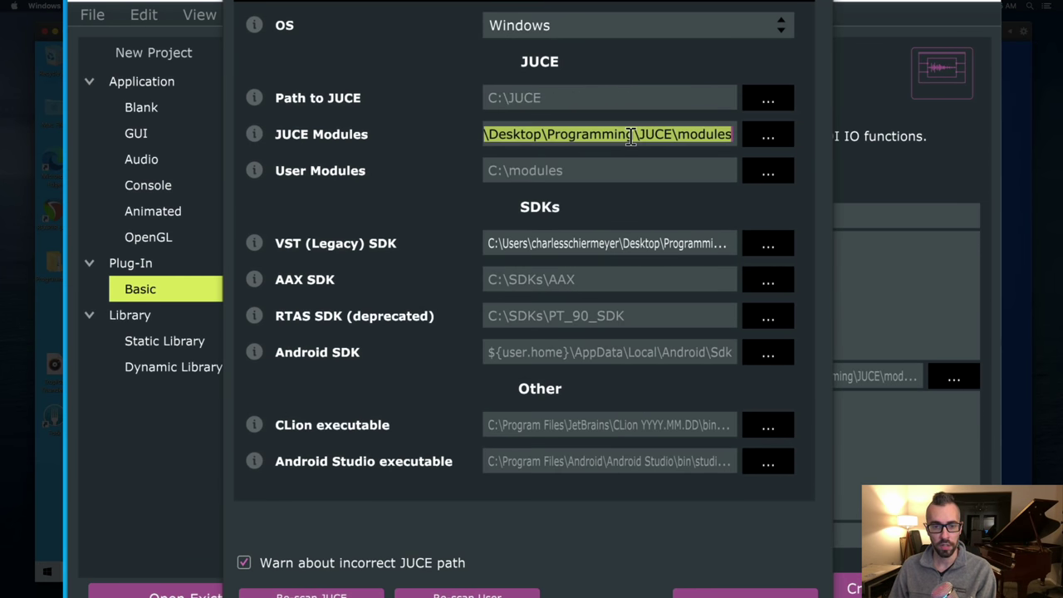
pyautogui.press('BackSpace')
pyautogui.click(423, 95)
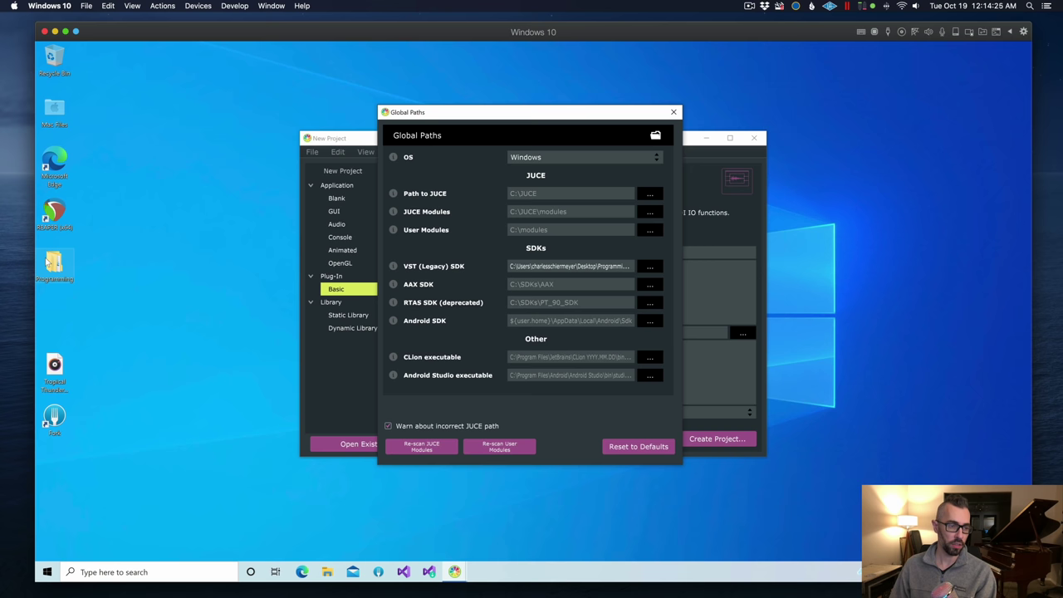
# - Set Path to JUCE to the JUCE folder inside Programming and JUCE Modules to its modules subfolder, and close the Global Paths settings
pyautogui.click(651, 196)
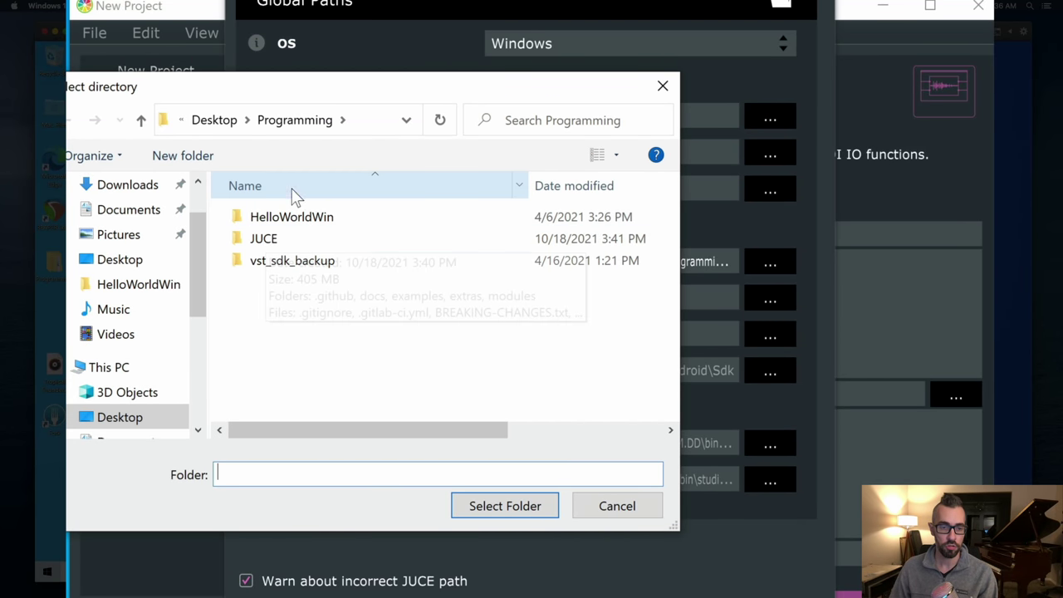
pyautogui.doubleClick(272, 238)
pyautogui.click(502, 514)
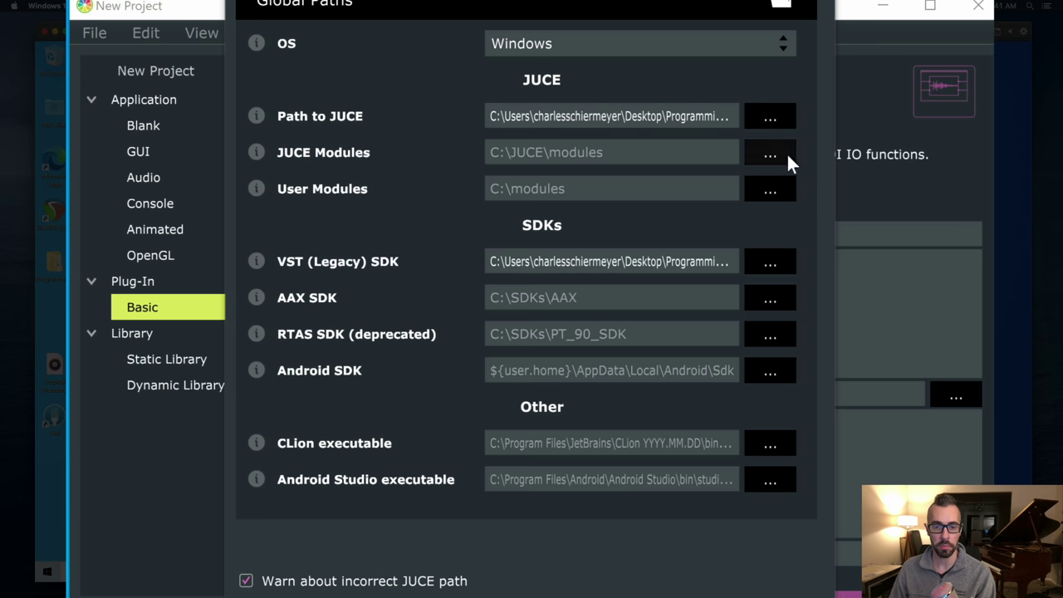
pyautogui.click(770, 155)
pyautogui.click(288, 326)
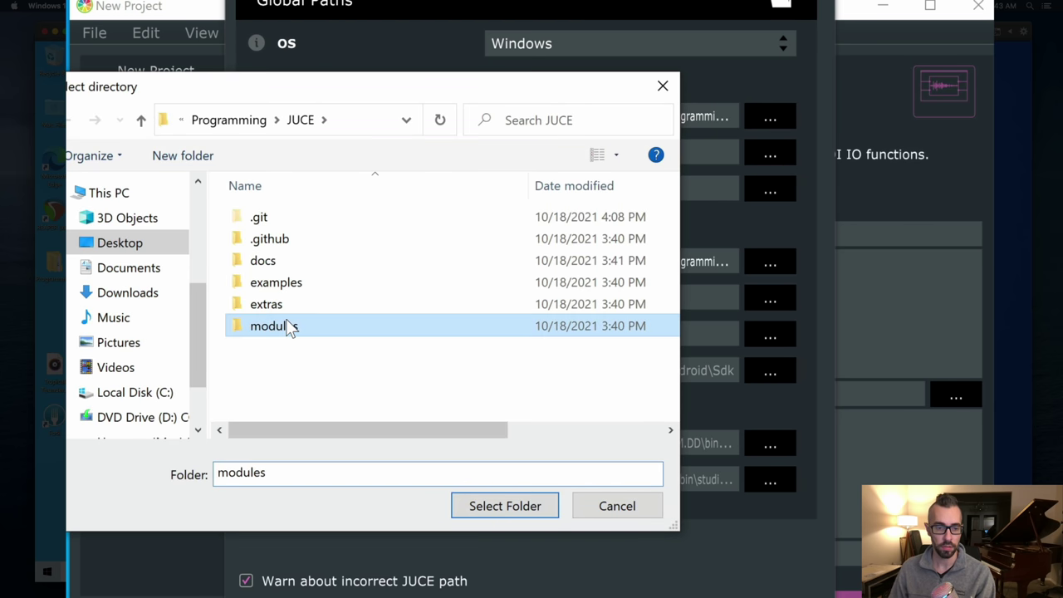
pyautogui.doubleClick(288, 326)
pyautogui.click(497, 510)
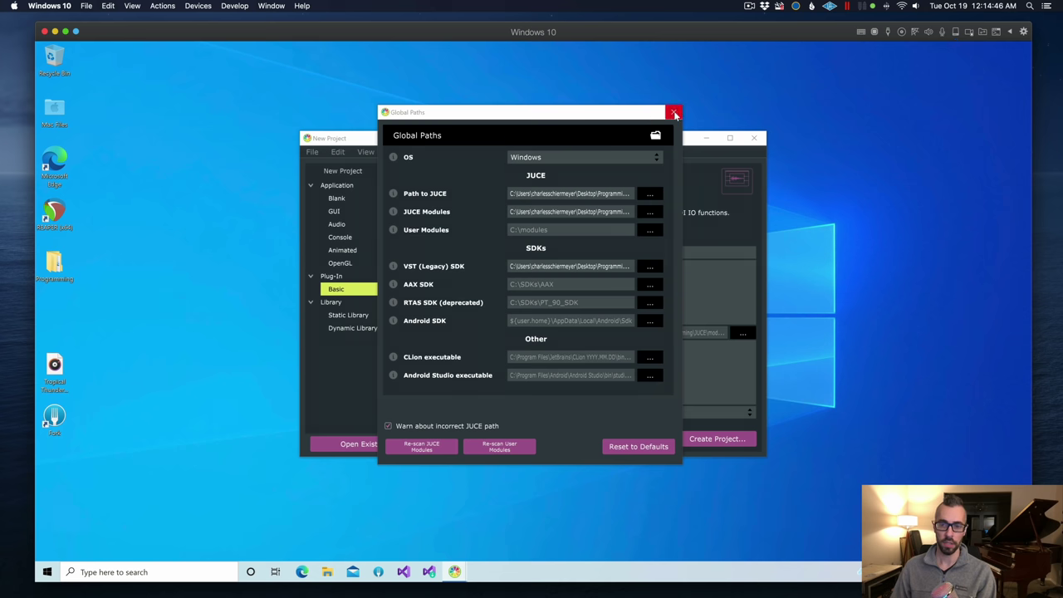
pyautogui.click(782, 3)
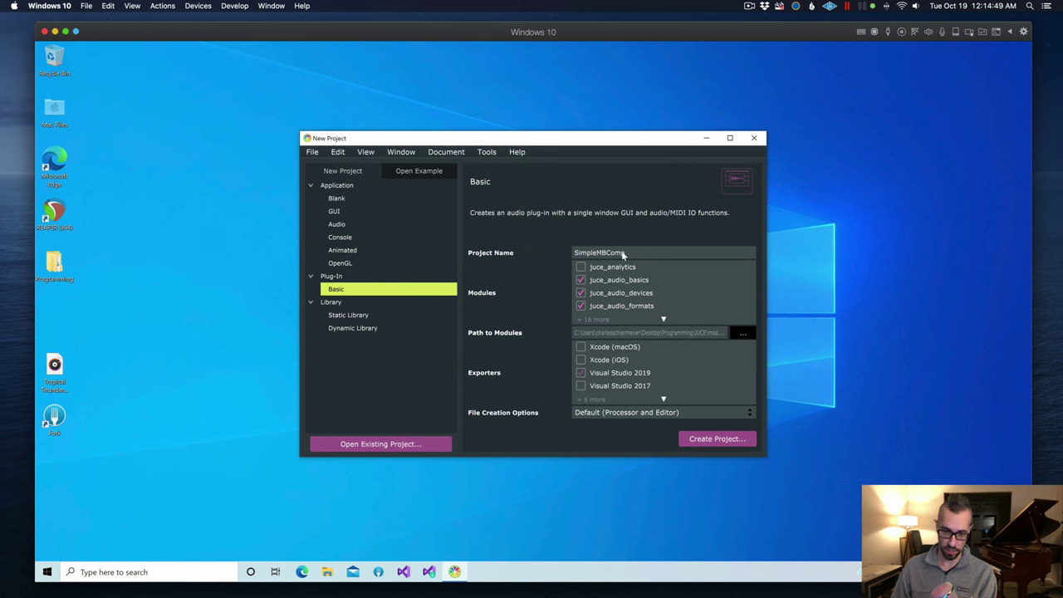
# - Create the SimpleMBComp project in the Programming folder on the Desktop
pyautogui.click(712, 442)
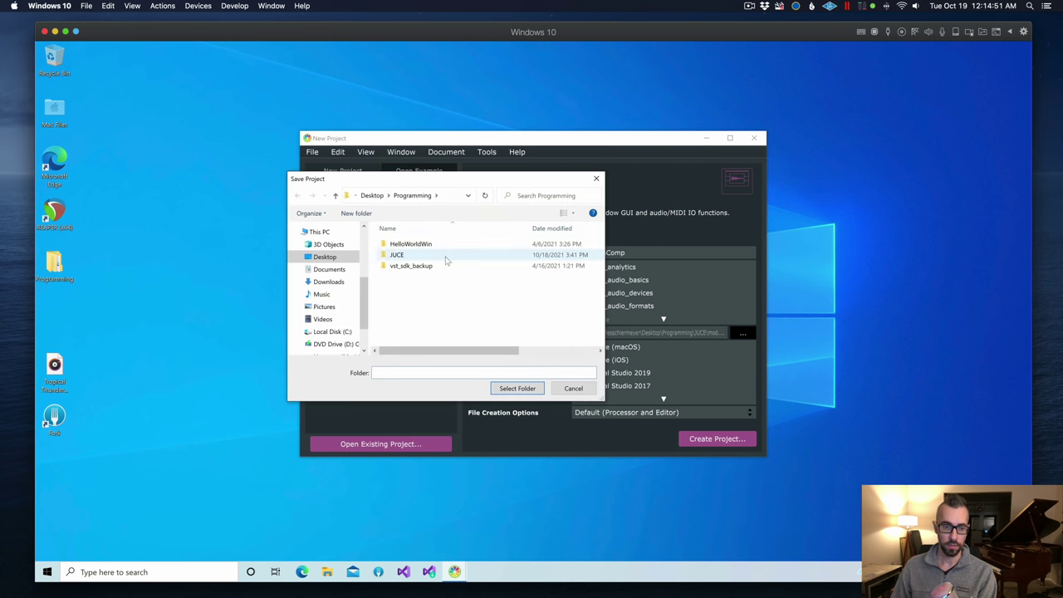
pyautogui.click(513, 388)
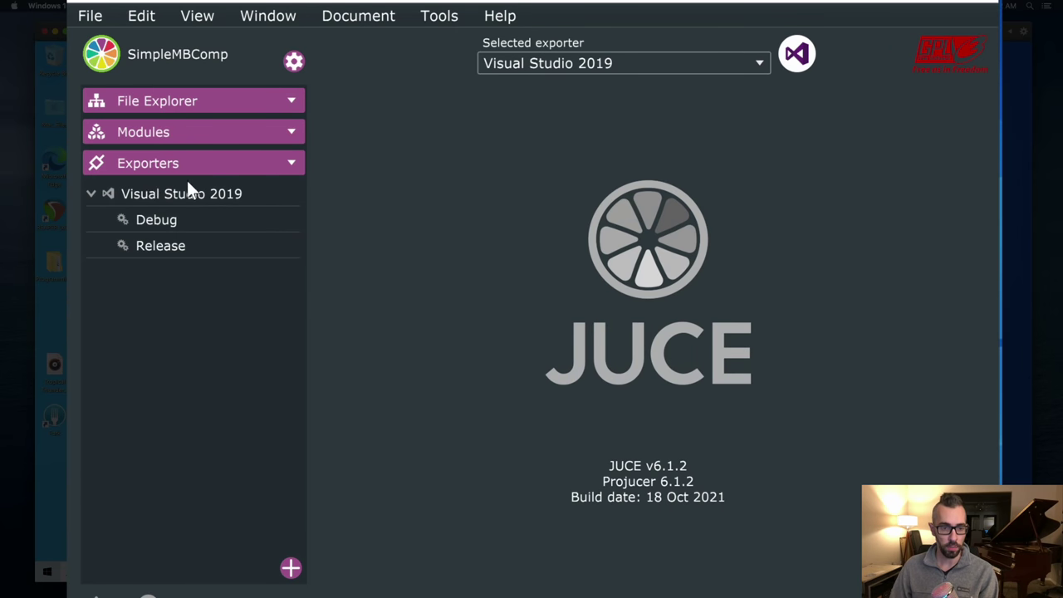
# - Set Enable Plugin Copy Step to Enabled in the Visual Studio 2019 exporter's Debug configuration
pyautogui.click(175, 223)
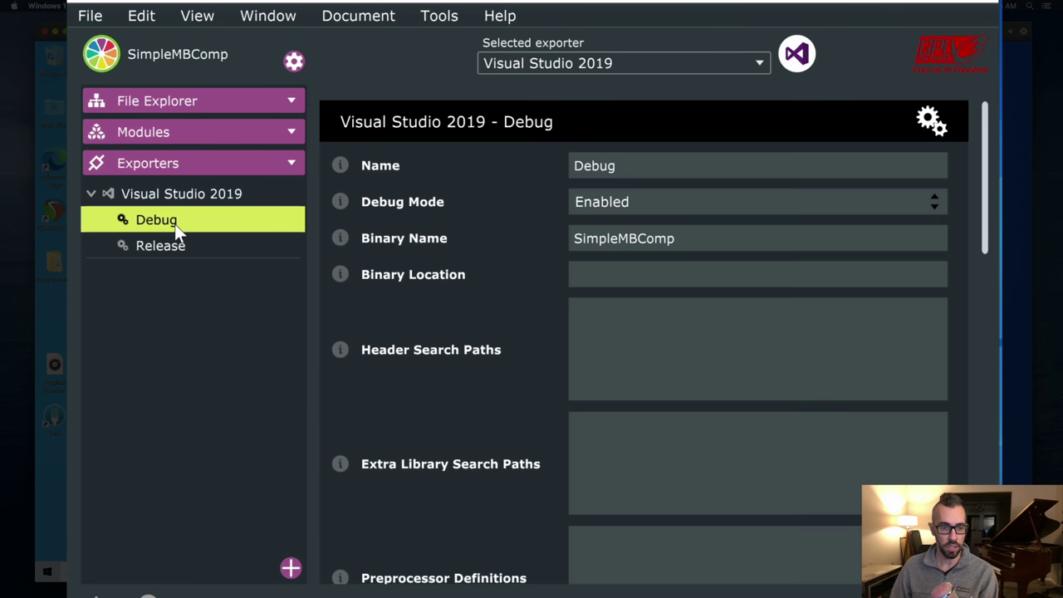
pyautogui.scroll(-15, 462, 282)
pyautogui.scroll(4, 462, 282)
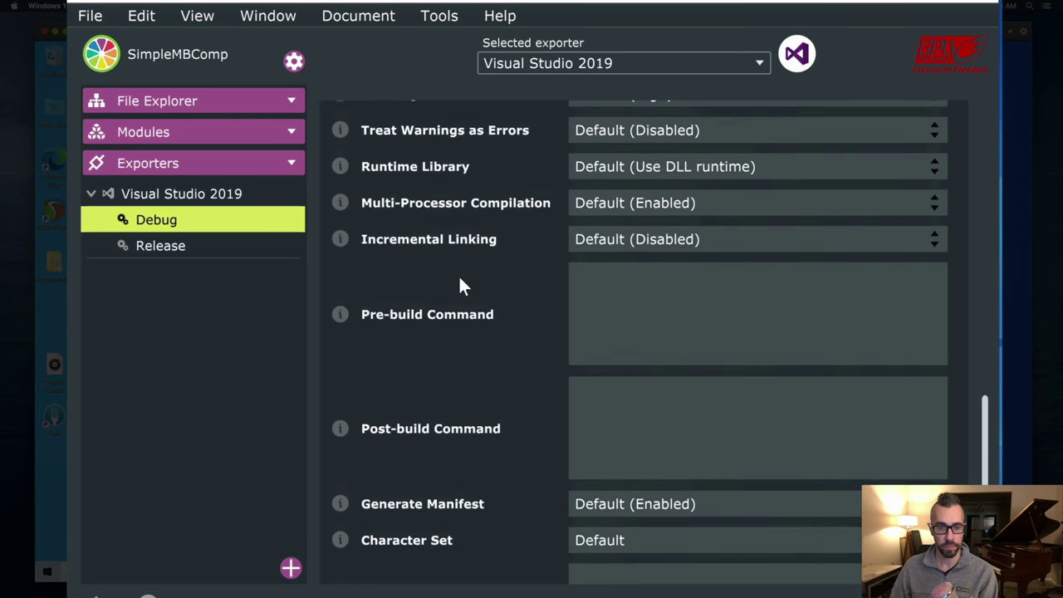
pyautogui.scroll(10, 460, 281)
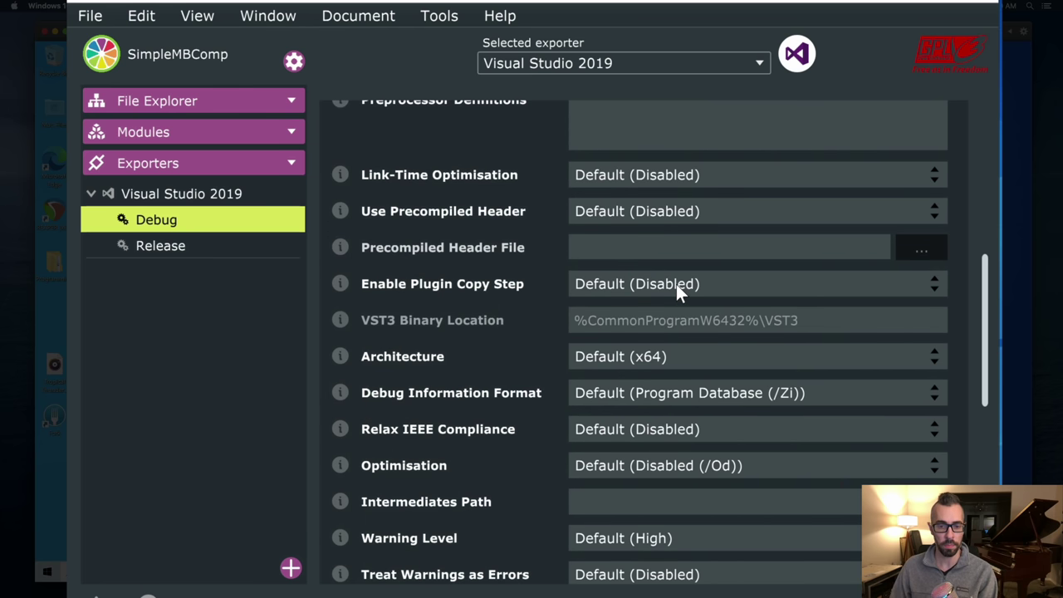
pyautogui.click(631, 284)
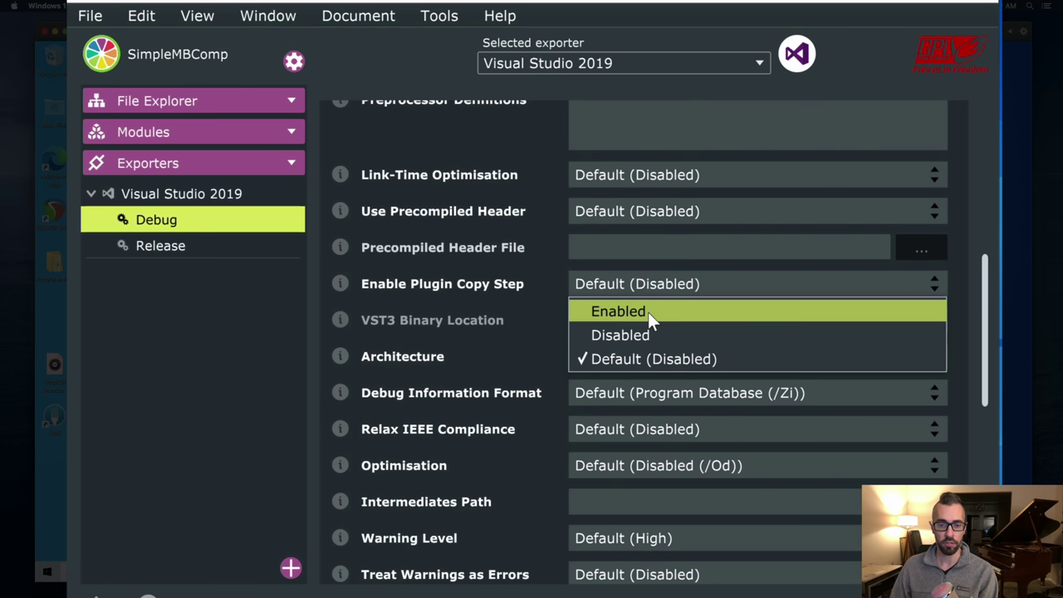
pyautogui.click(649, 314)
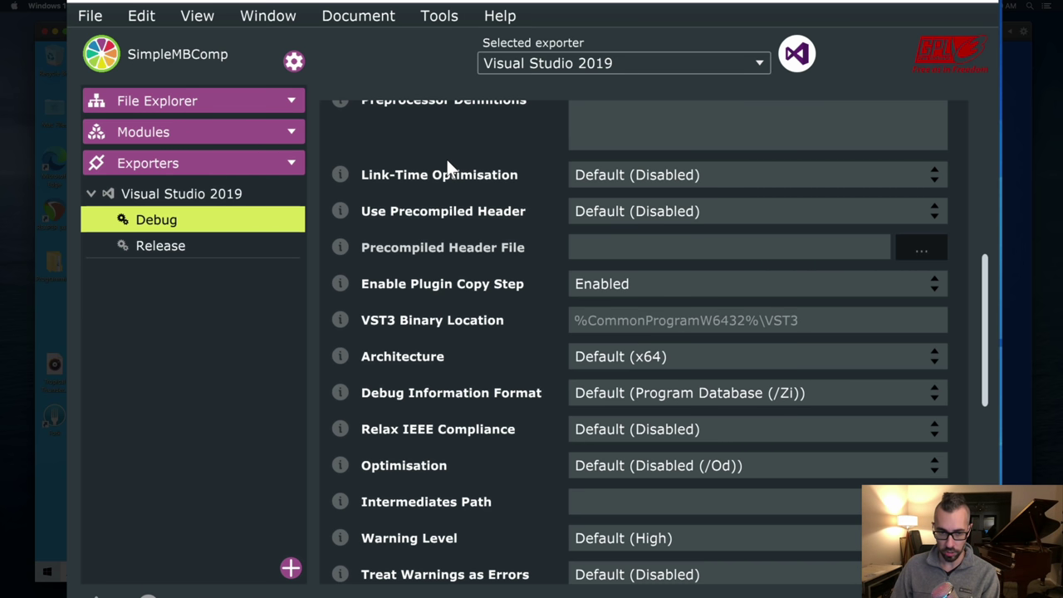
# - Set the C++ Language Standard to C++17 in the SimpleMBComp project settings
pyautogui.click(295, 64)
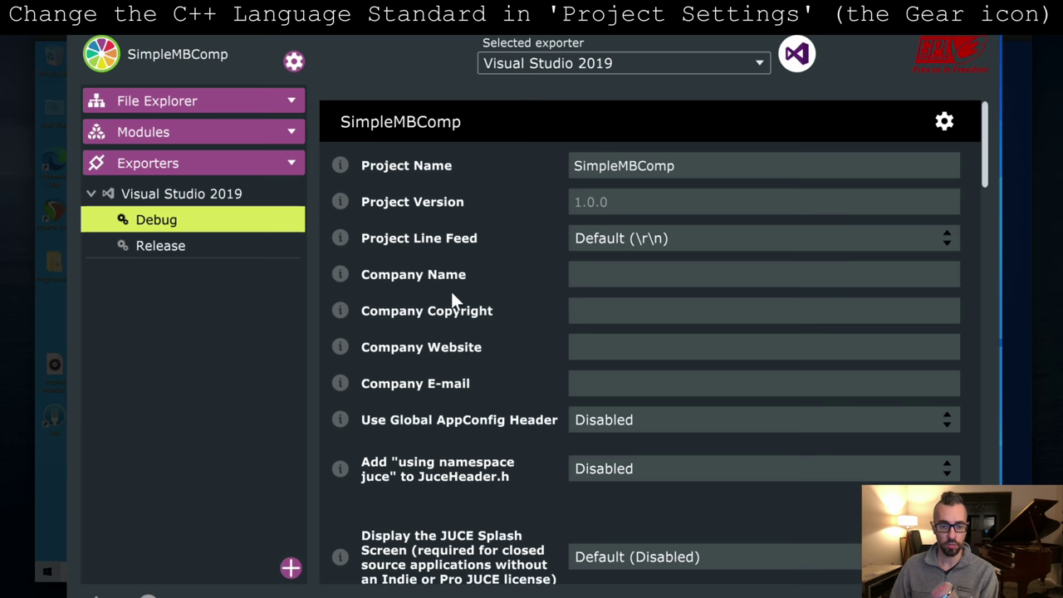
pyautogui.scroll(-15, 453, 301)
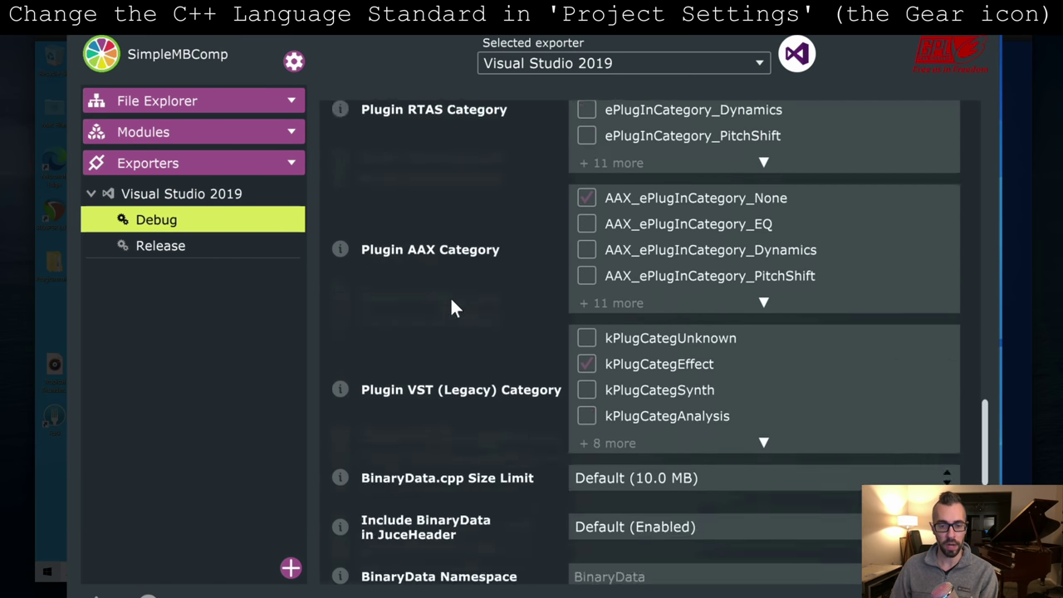
pyautogui.scroll(-5, 452, 304)
pyautogui.scroll(2, 452, 304)
pyautogui.scroll(-2, 452, 304)
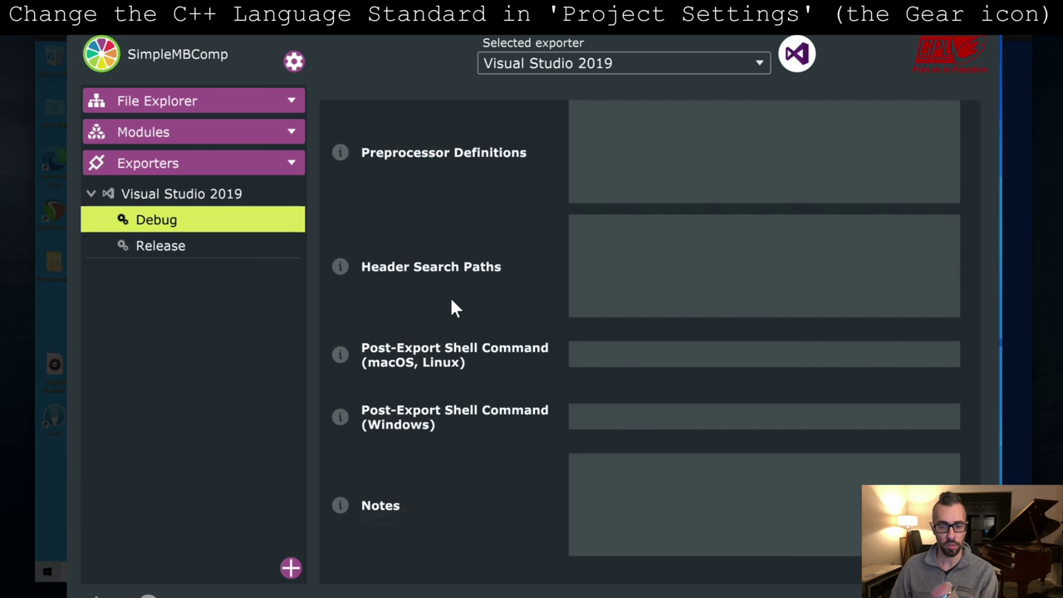
pyautogui.scroll(4, 451, 301)
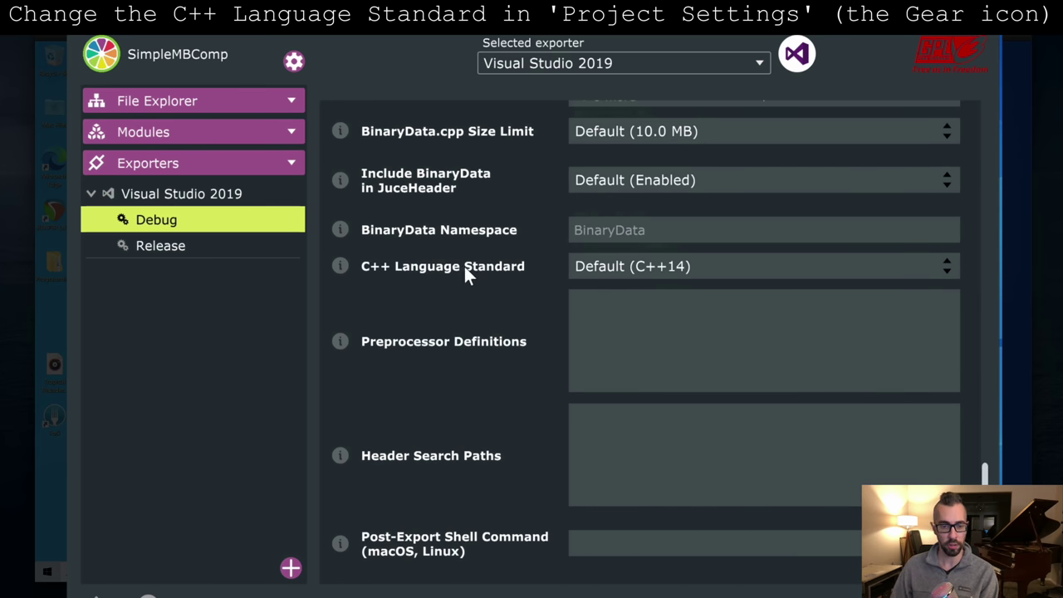
pyautogui.click(668, 267)
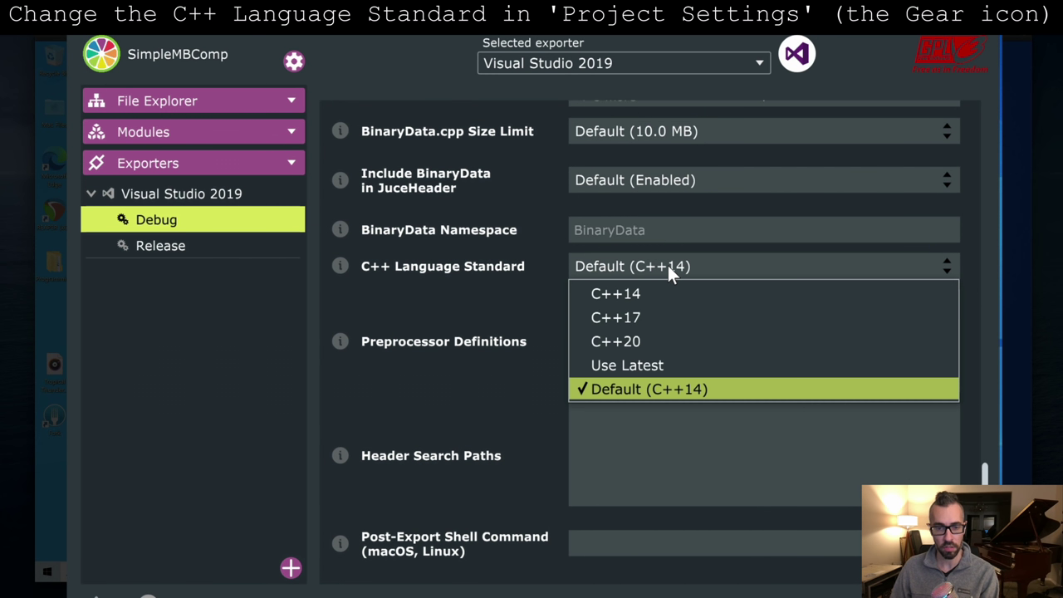
pyautogui.click(672, 319)
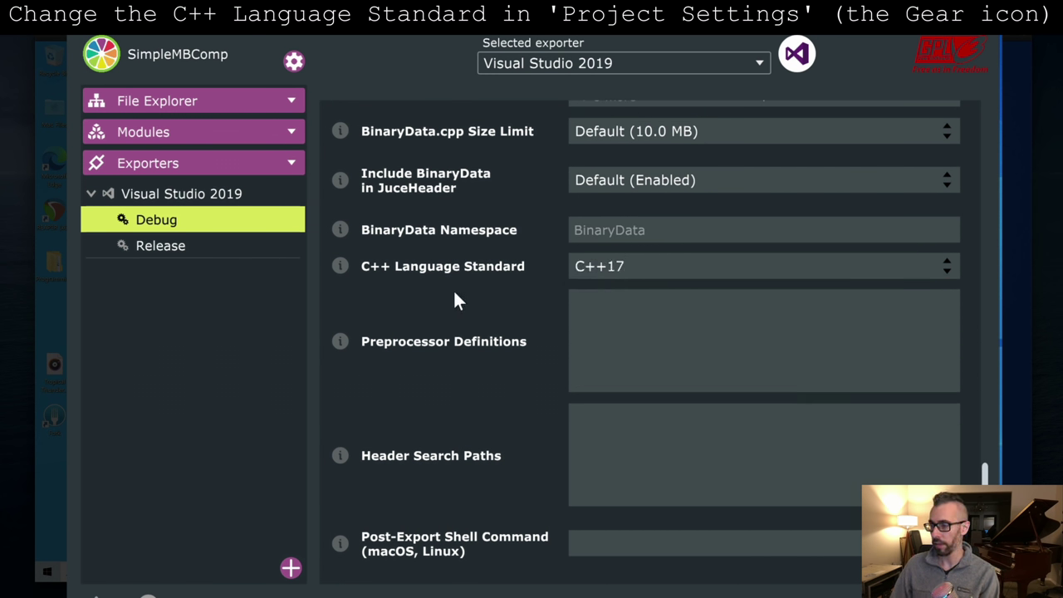
# - Enter Matkat Music LLC as the Company Name in the project settings
pyautogui.scroll(10, 455, 295)
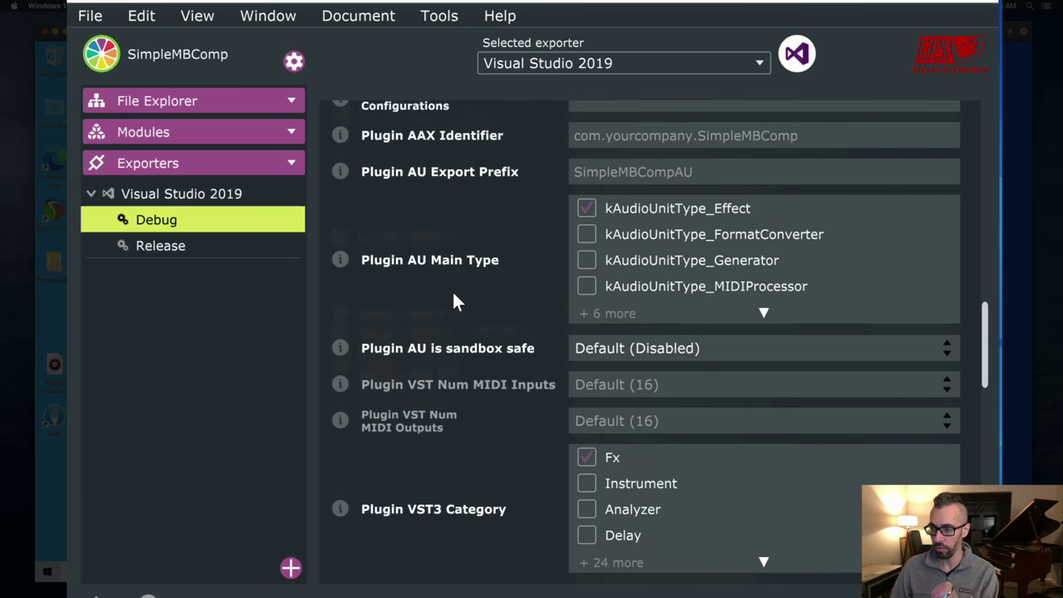
pyautogui.scroll(15, 454, 293)
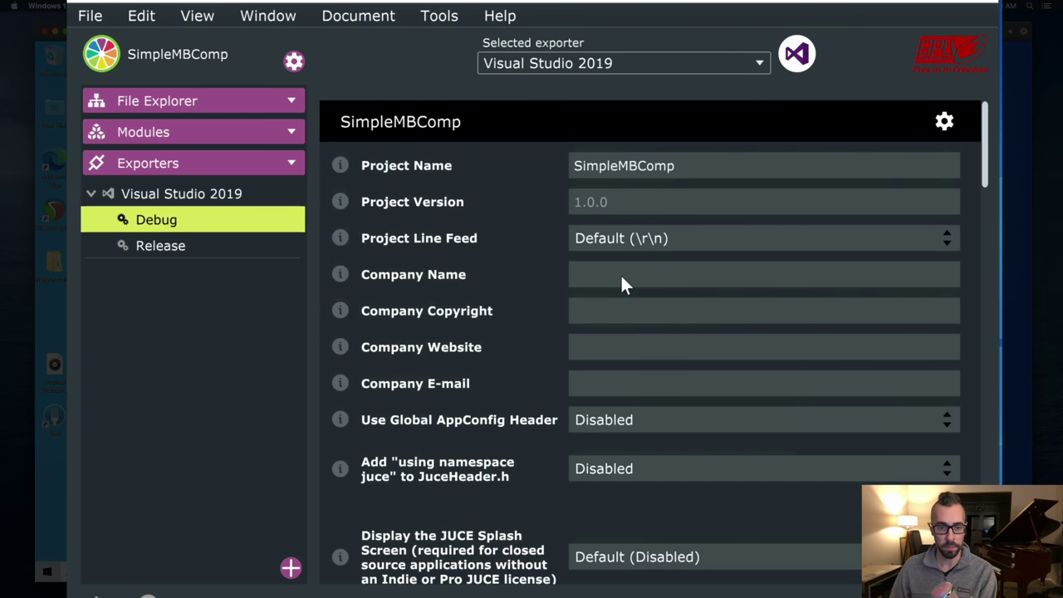
pyautogui.click(632, 275)
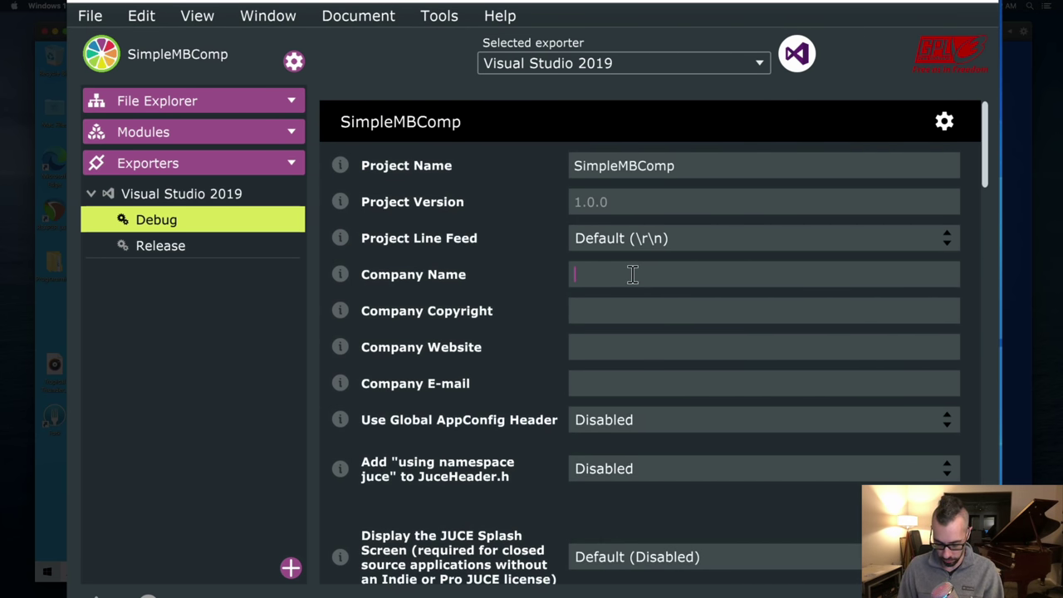
pyautogui.write('Matkat Musi')
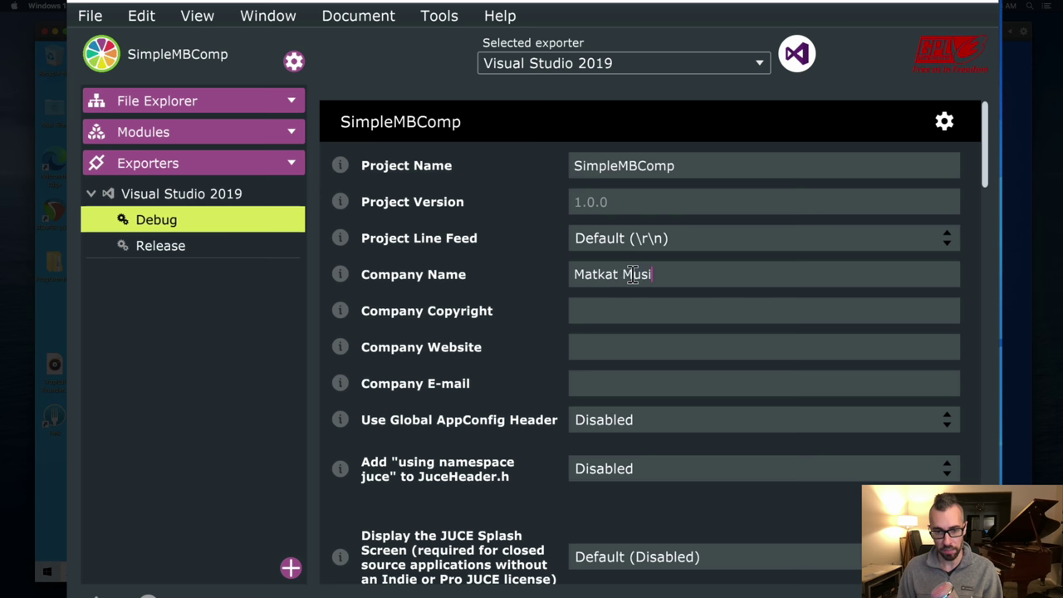
pyautogui.write('c LLC')
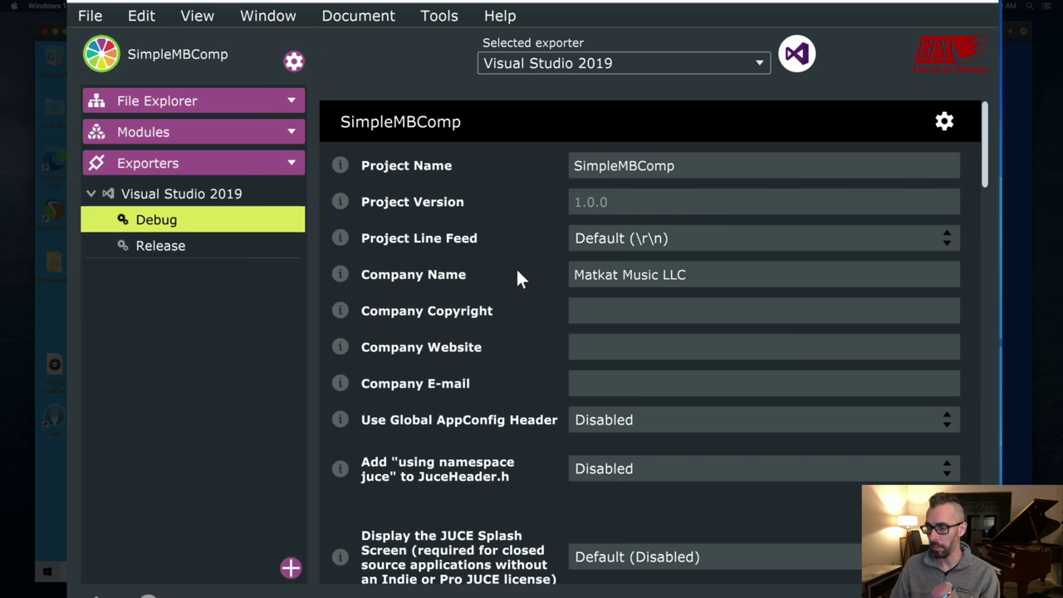
pyautogui.scroll(-1, 449, 344)
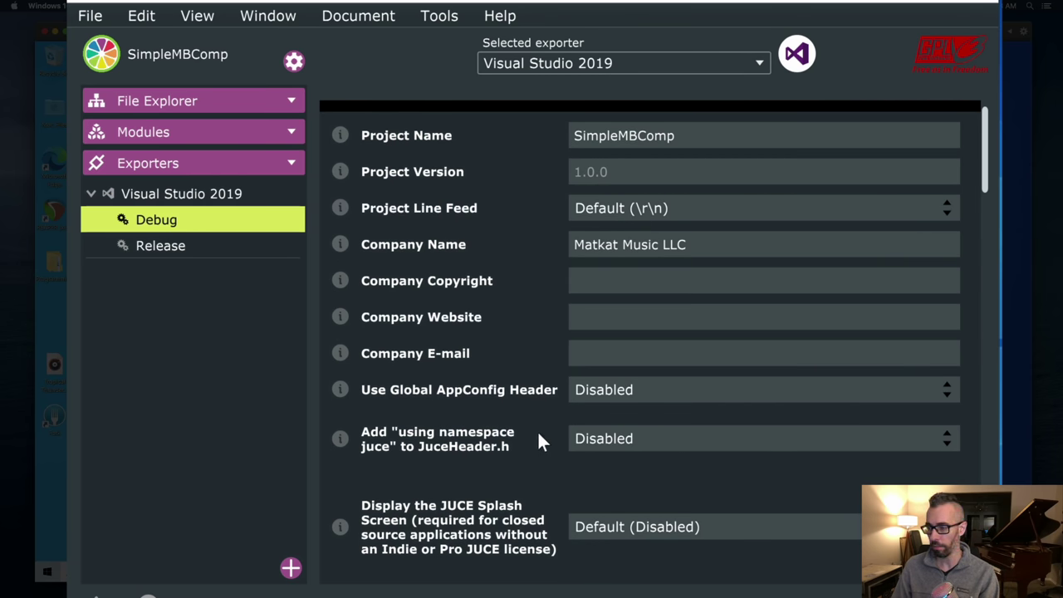
# - Open the saved SimpleMBComp project in Visual Studio 2019, rebuild the entire solution, and close the IDE
pyautogui.click(802, 58)
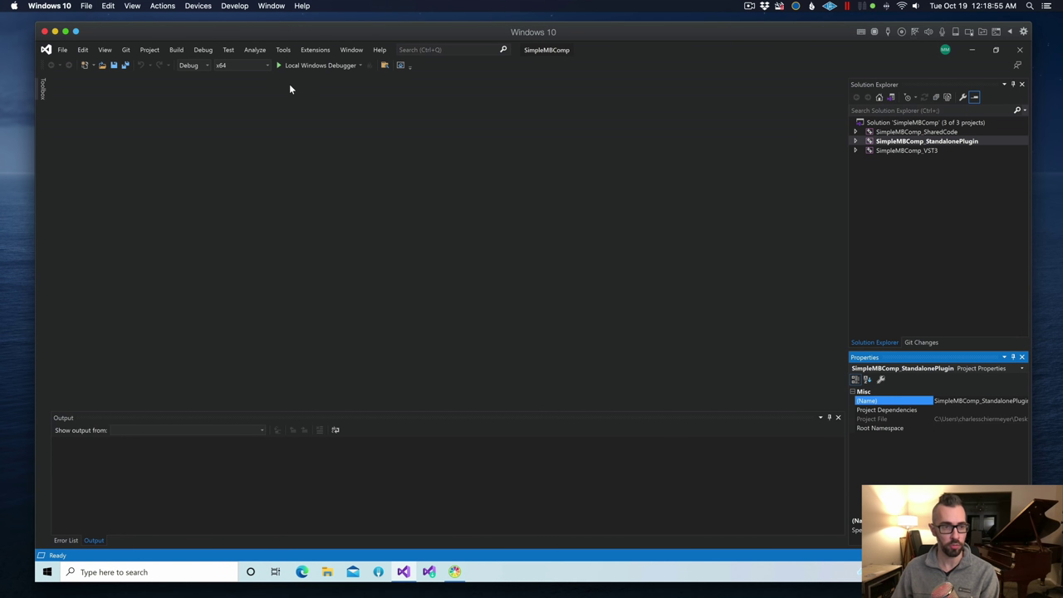
pyautogui.click(177, 49)
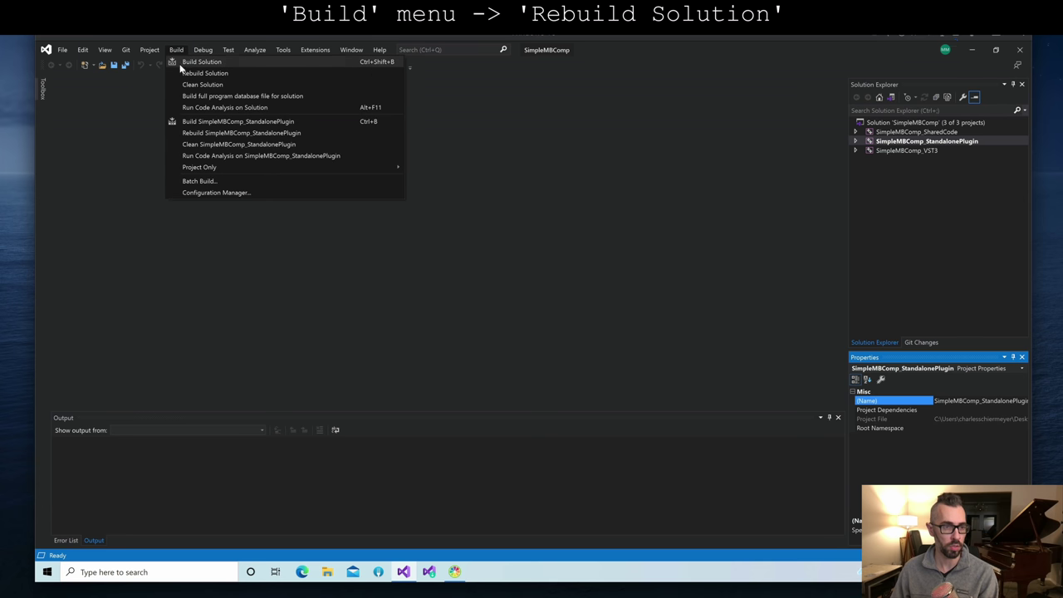
pyautogui.click(200, 73)
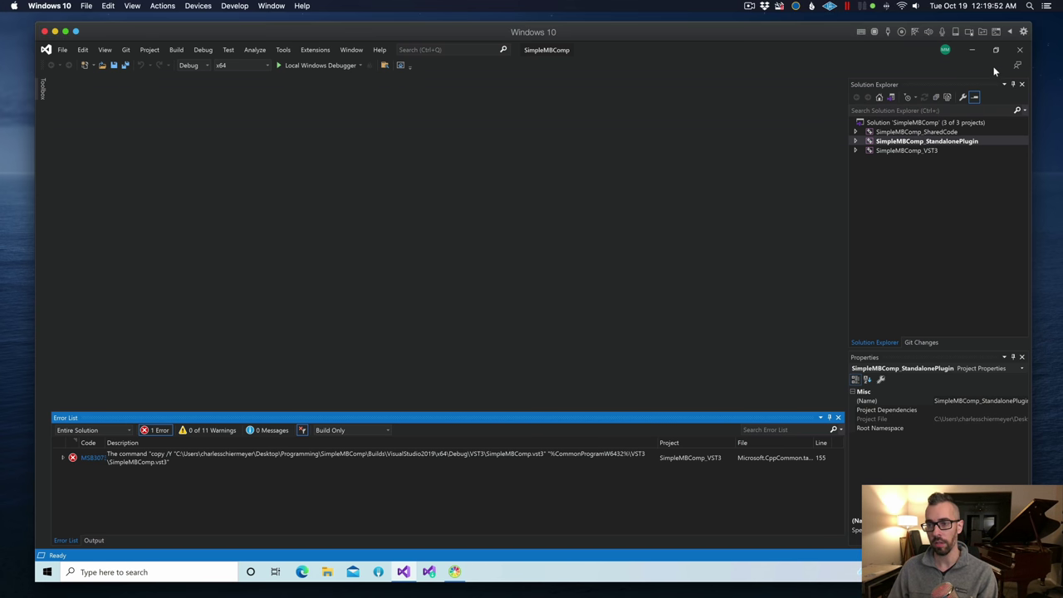
pyautogui.click(1019, 50)
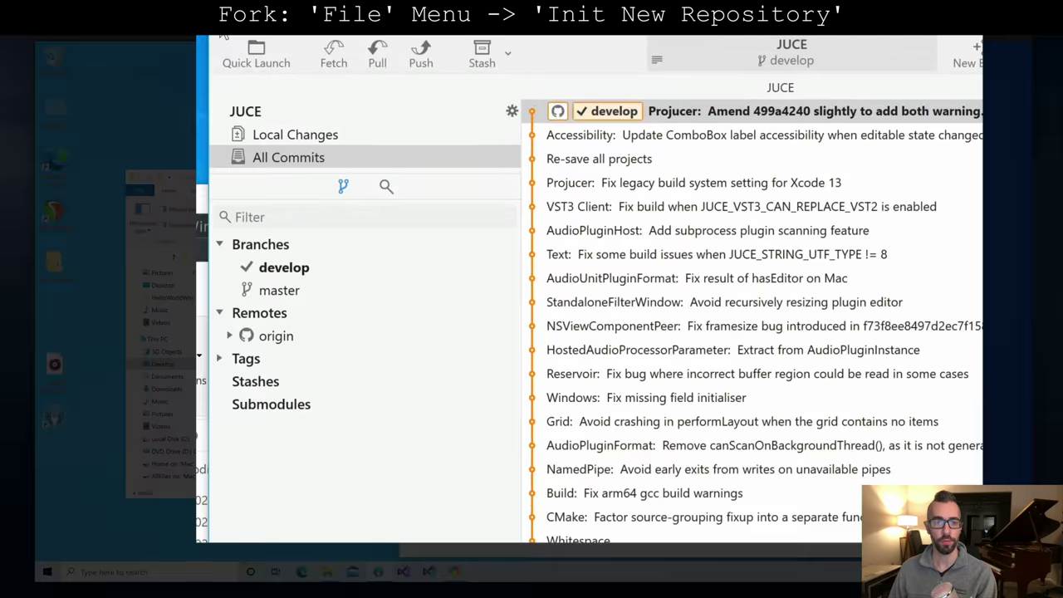
# - In Fork, initialize a new repository in the SimpleMBComp folder inside Desktop\Programming
pyautogui.click(408, 49)
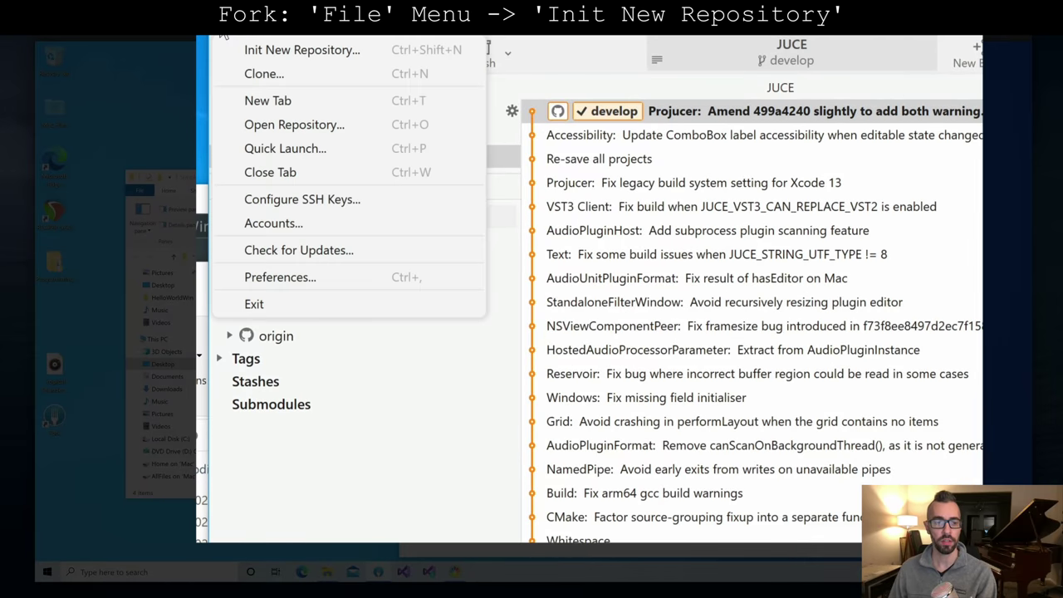
pyautogui.click(274, 49)
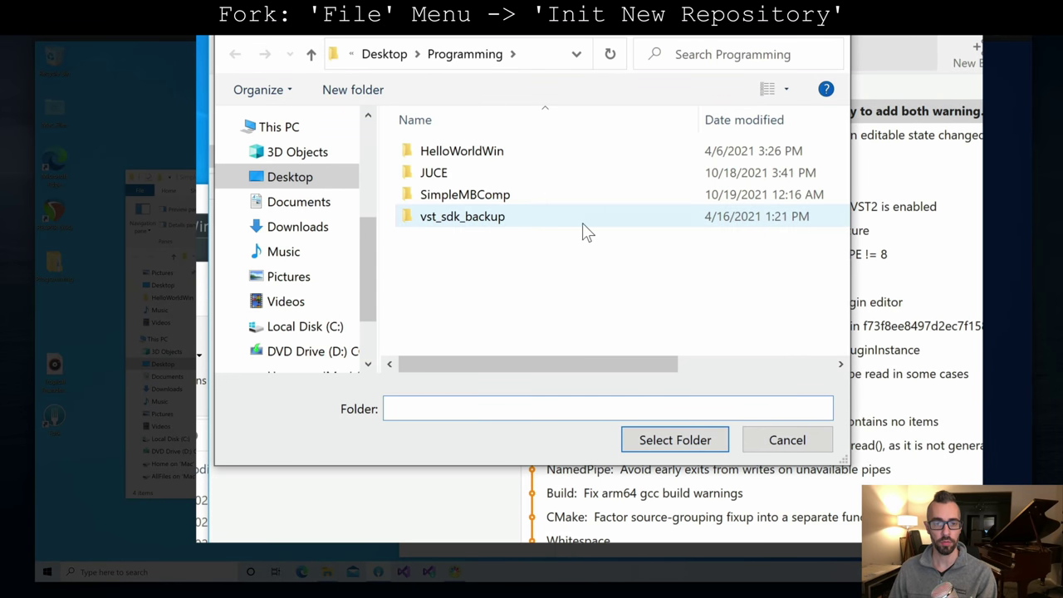
pyautogui.doubleClick(490, 200)
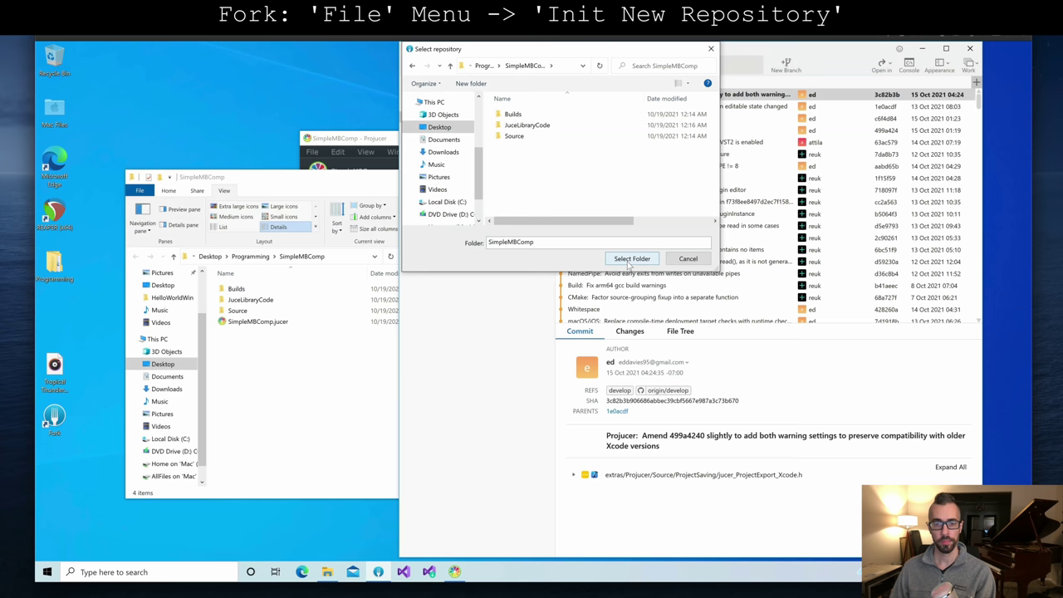
pyautogui.click(631, 259)
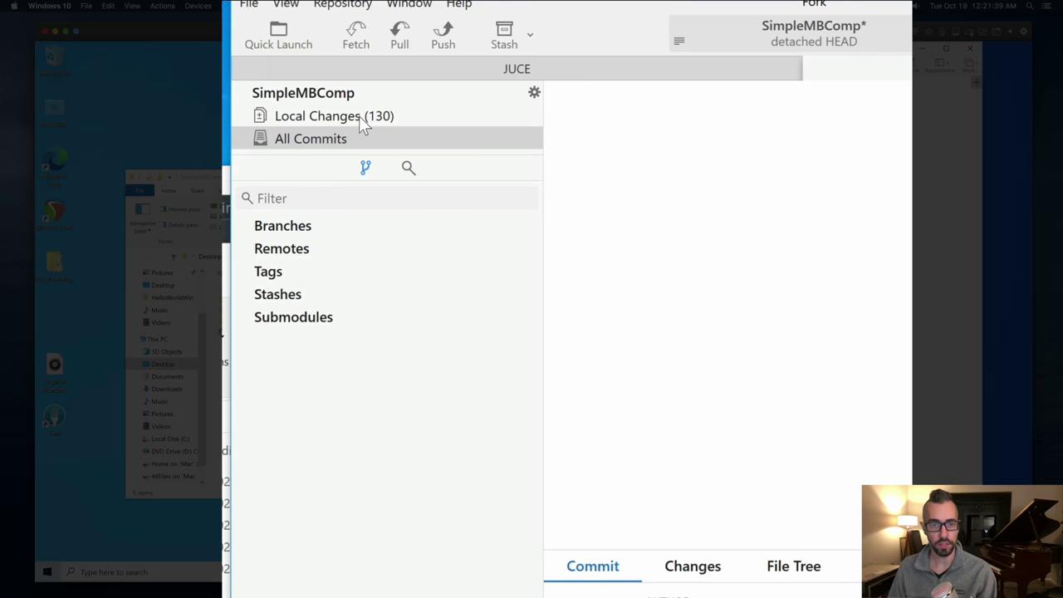
# - Open a custom .gitignore pattern for the unstaged Builds folder in the repository's local changes
pyautogui.click(465, 108)
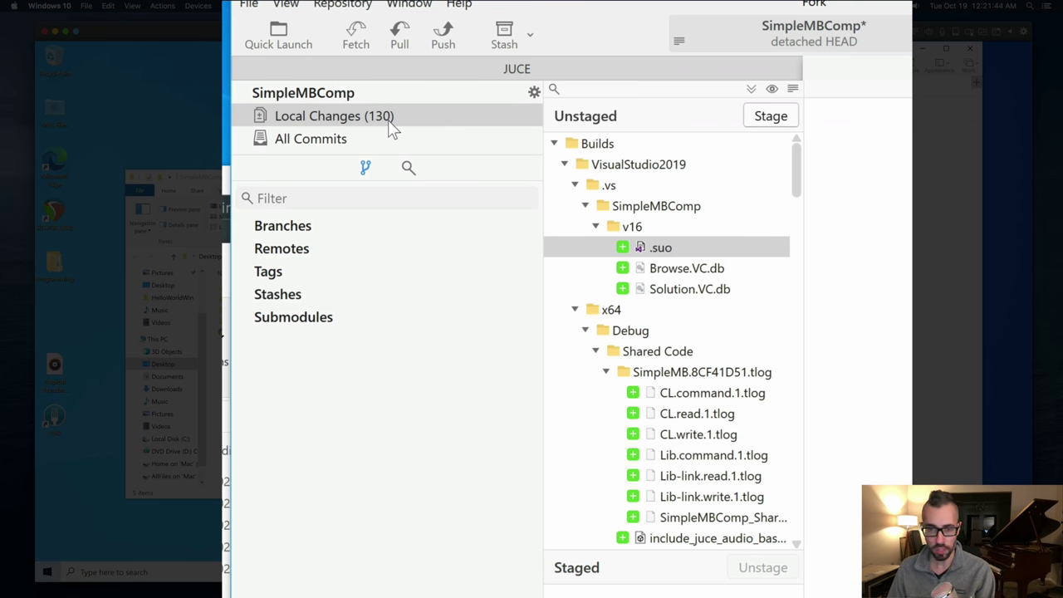
pyautogui.click(632, 148)
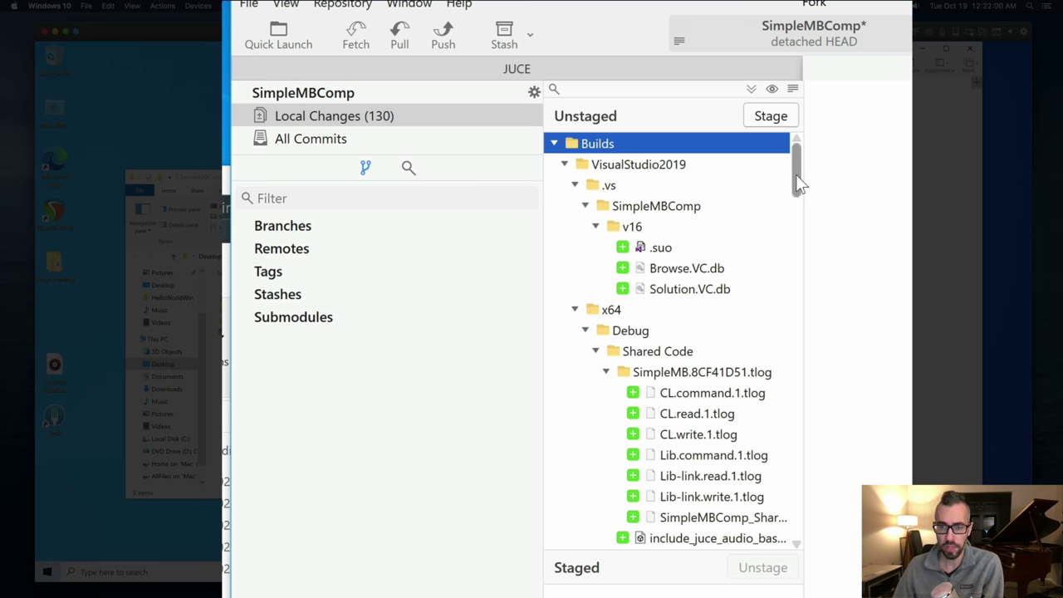
pyautogui.moveTo(796, 183)
pyautogui.mouseDown()
pyautogui.moveTo(800, 247)
pyautogui.moveTo(796, 170)
pyautogui.mouseUp()
pyautogui.rightClick(652, 142)
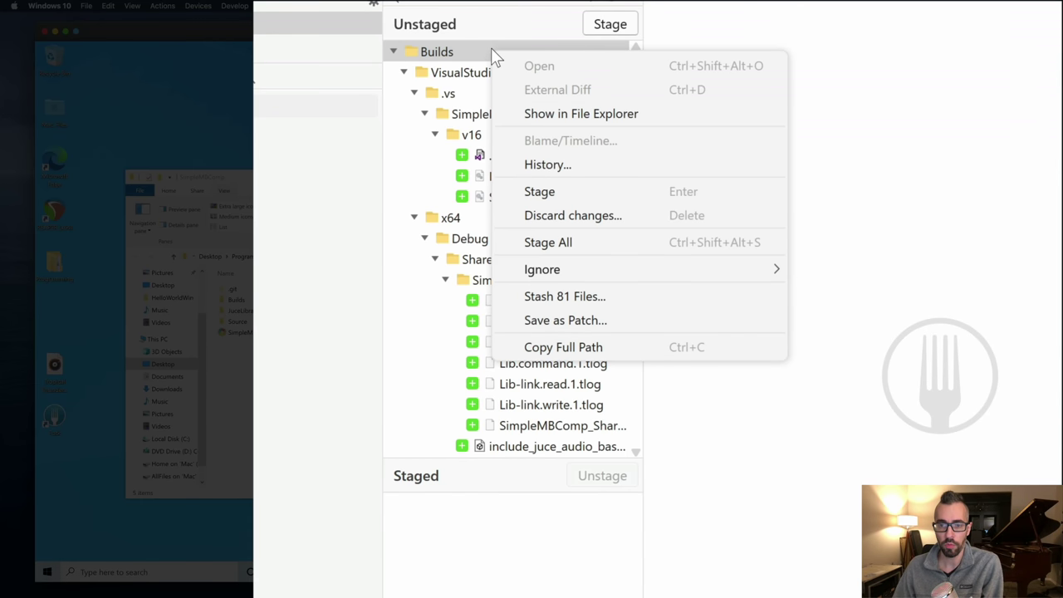
pyautogui.moveTo(670, 270)
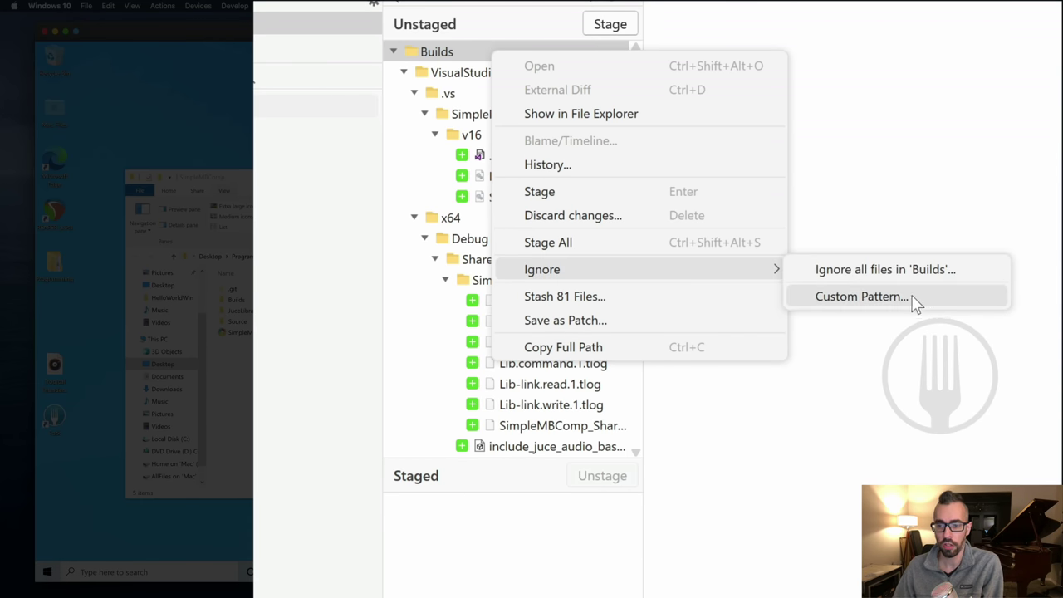
pyautogui.click(914, 298)
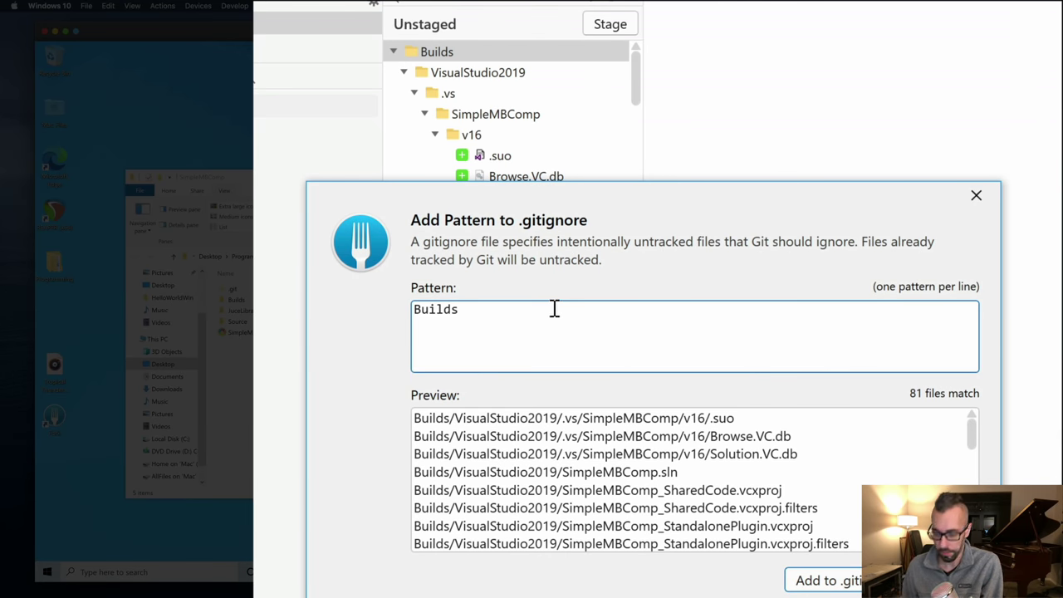
# - Replace the suggested ignore pattern with **/Builds and start a new pattern line
pyautogui.write('*')
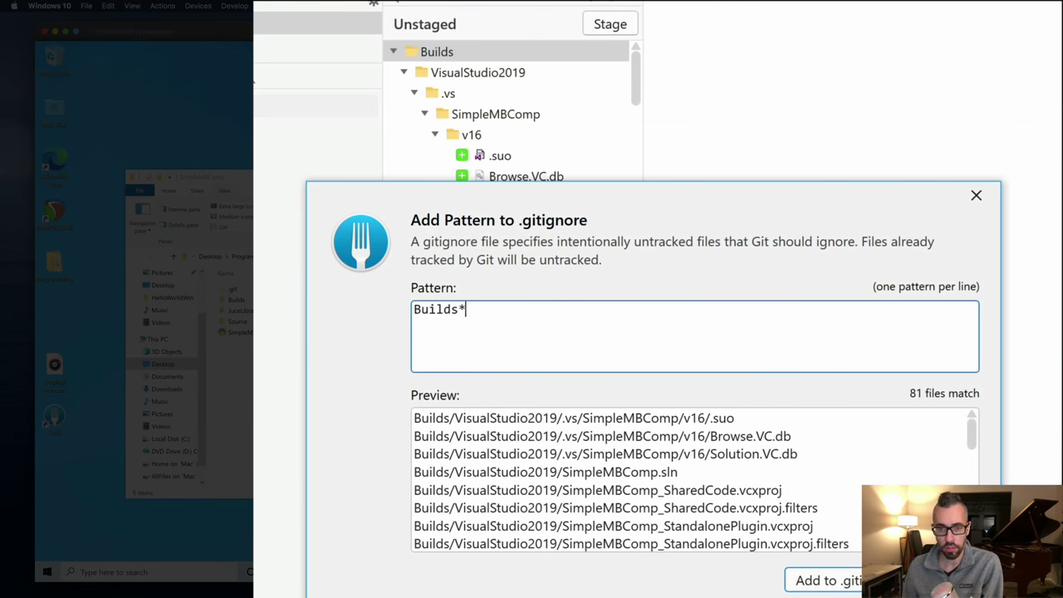
pyautogui.press('BackSpace')
pyautogui.press('BackSpace')
pyautogui.press('BackSpace')
pyautogui.press('BackSpace')
pyautogui.press('BackSpace')
pyautogui.press('BackSpace')
pyautogui.press('BackSpace')
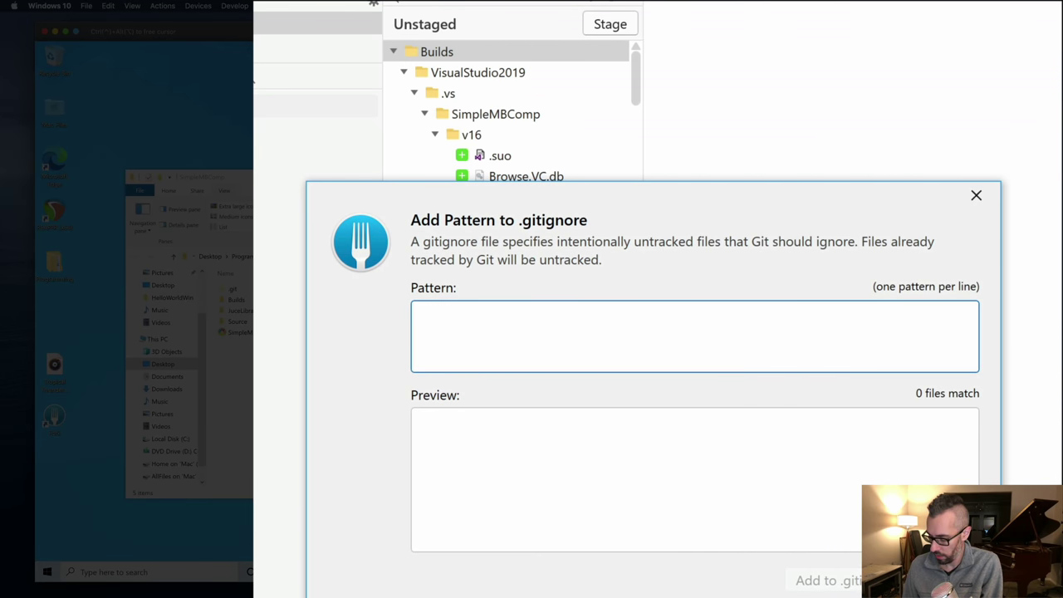
pyautogui.write('**/Bu')
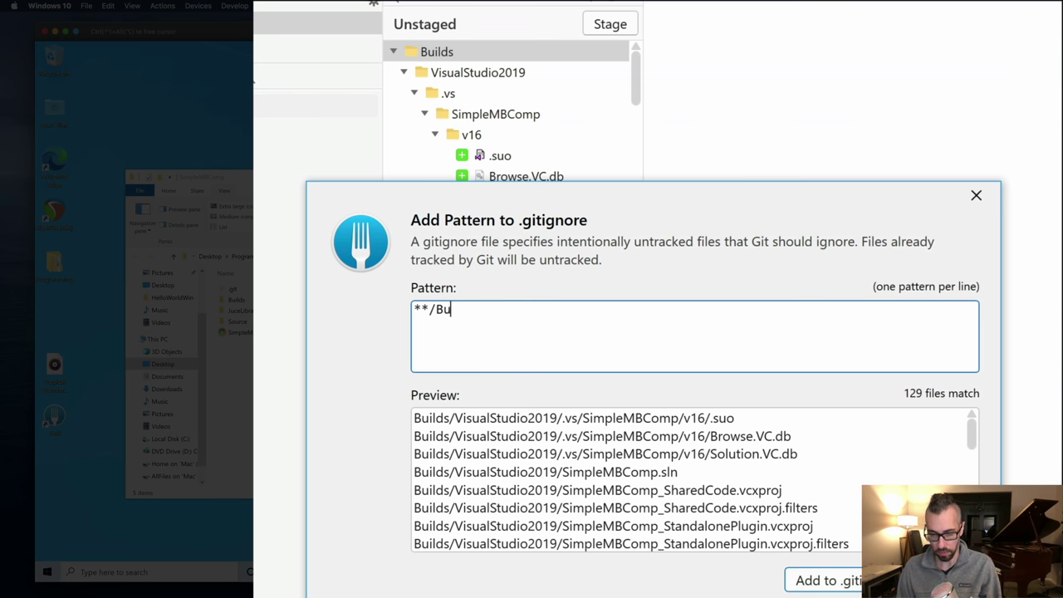
pyautogui.write('ilds')
pyautogui.press('Return')
pyautogui.press('Return')
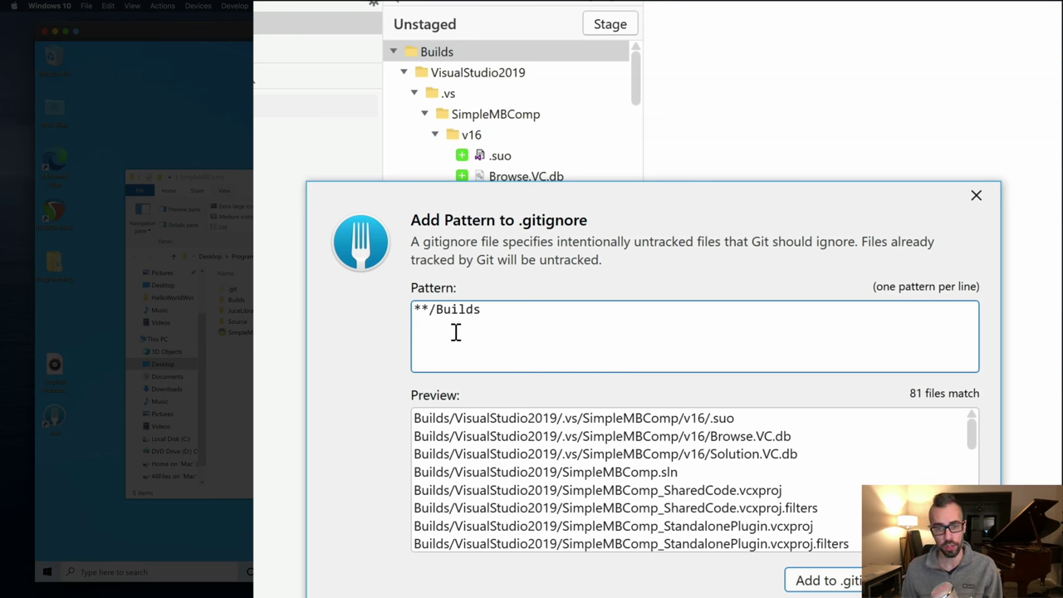
# - Enter the further ignore patterns **/JuceLibraryCode and **/.DS_Store, and add all patterns to .gitignore
pyautogui.write('**/')
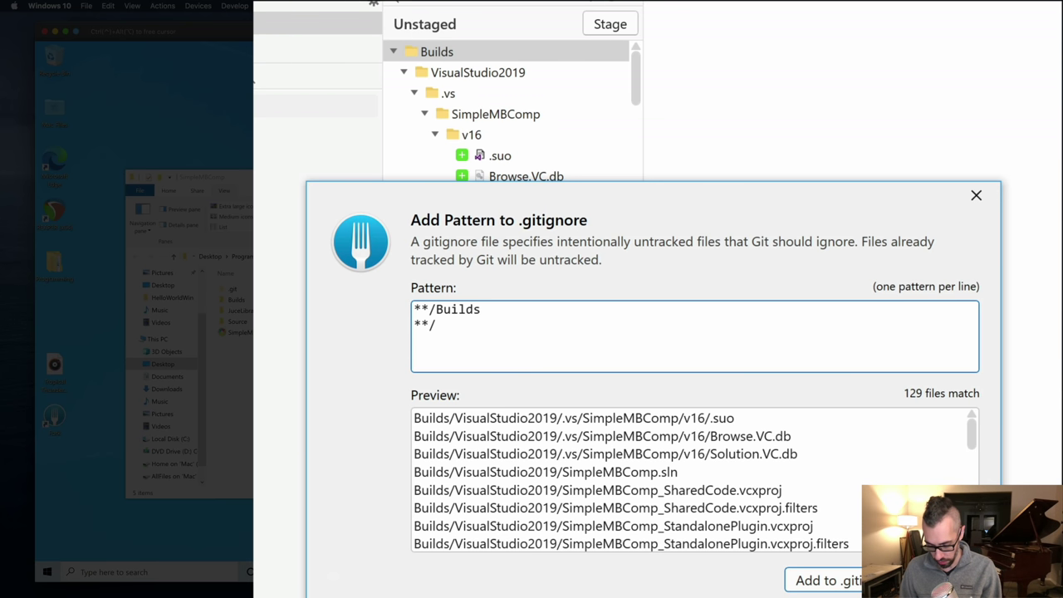
pyautogui.write('JuceLibrary')
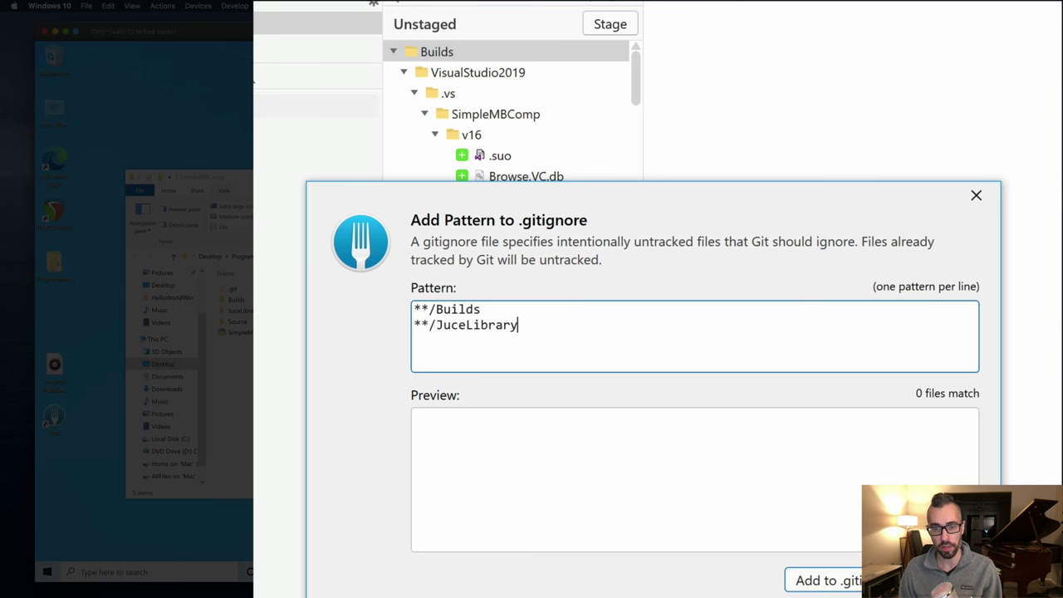
pyautogui.write('Code')
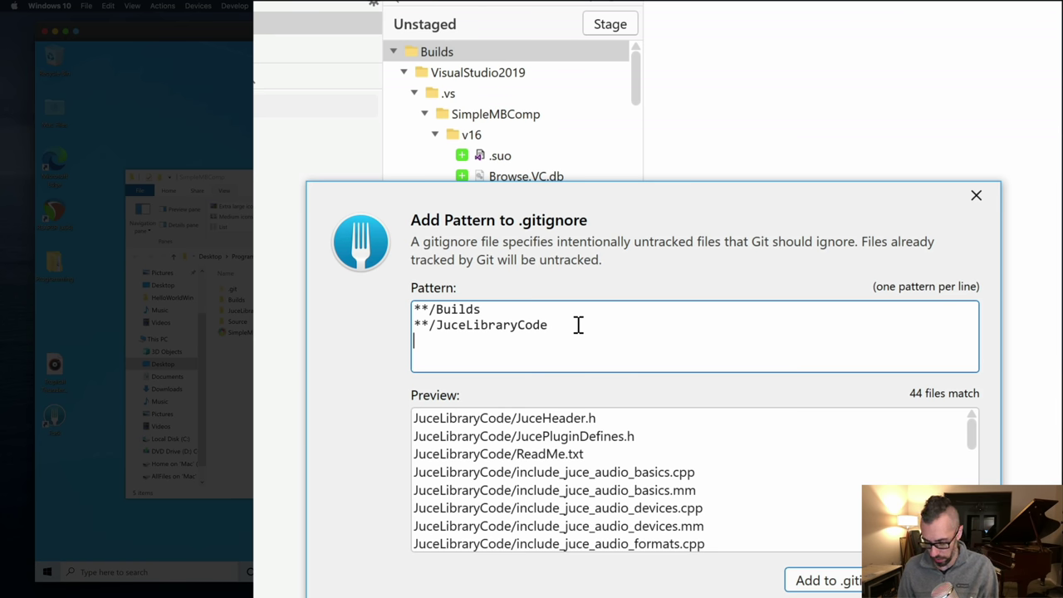
pyautogui.press('Return')
pyautogui.write('**/')
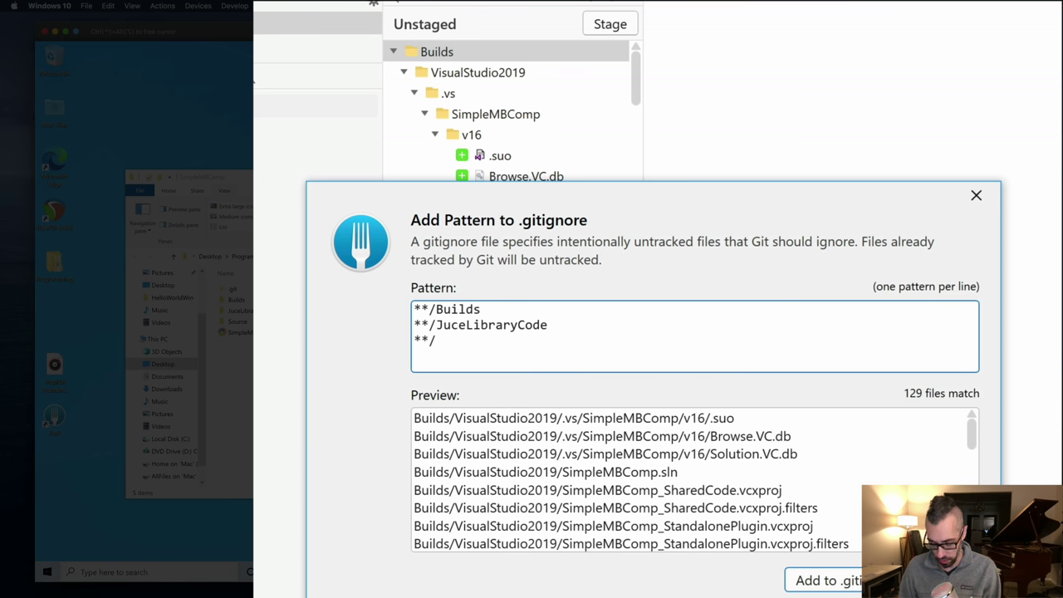
pyautogui.write('.DS_Store')
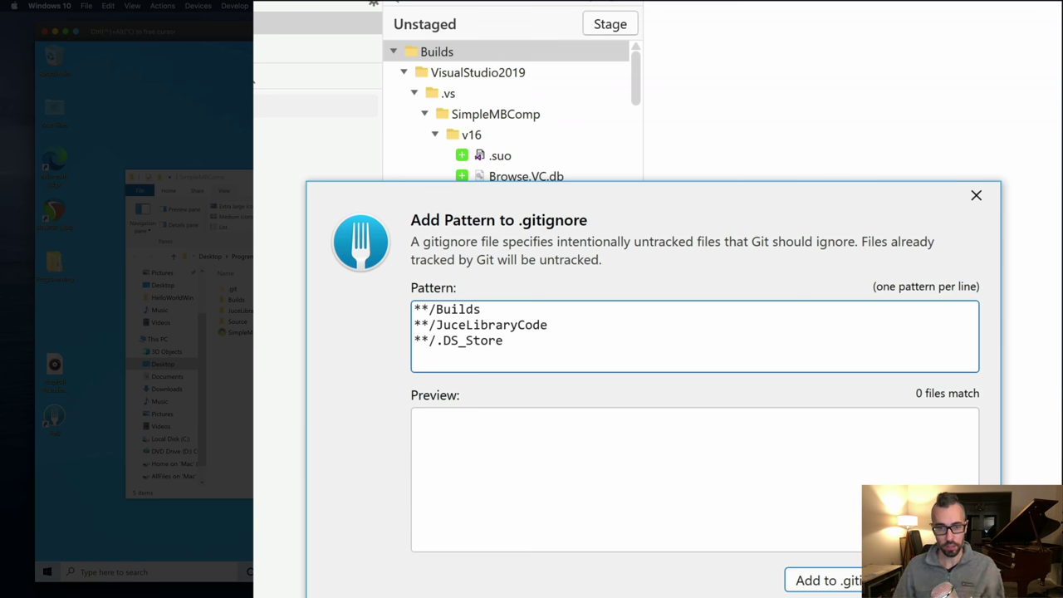
pyautogui.moveTo(525, 338); pyautogui.dragTo(442, 340)
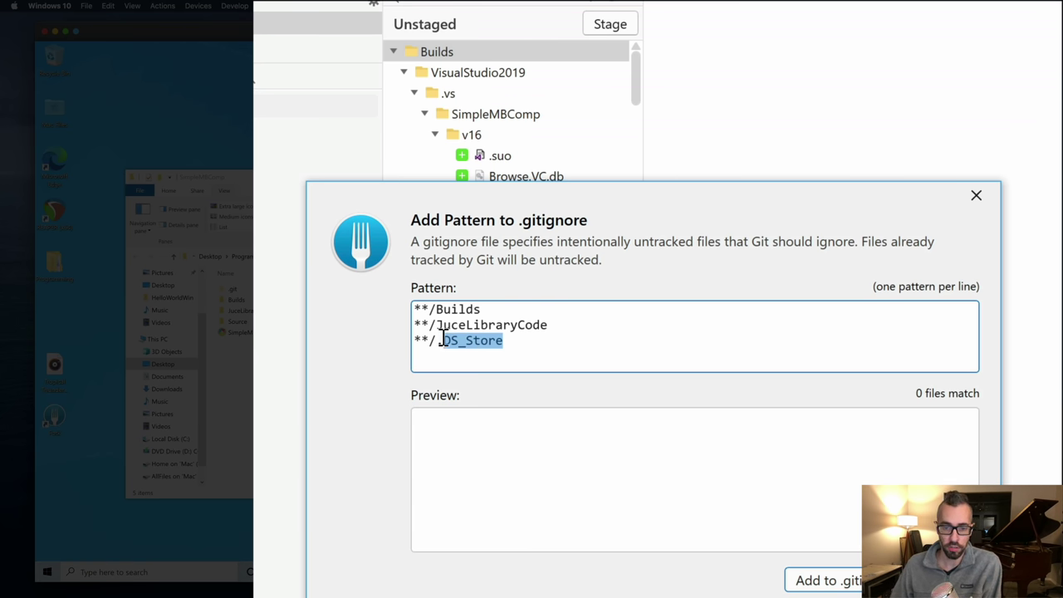
pyautogui.click(548, 349)
pyautogui.click(835, 585)
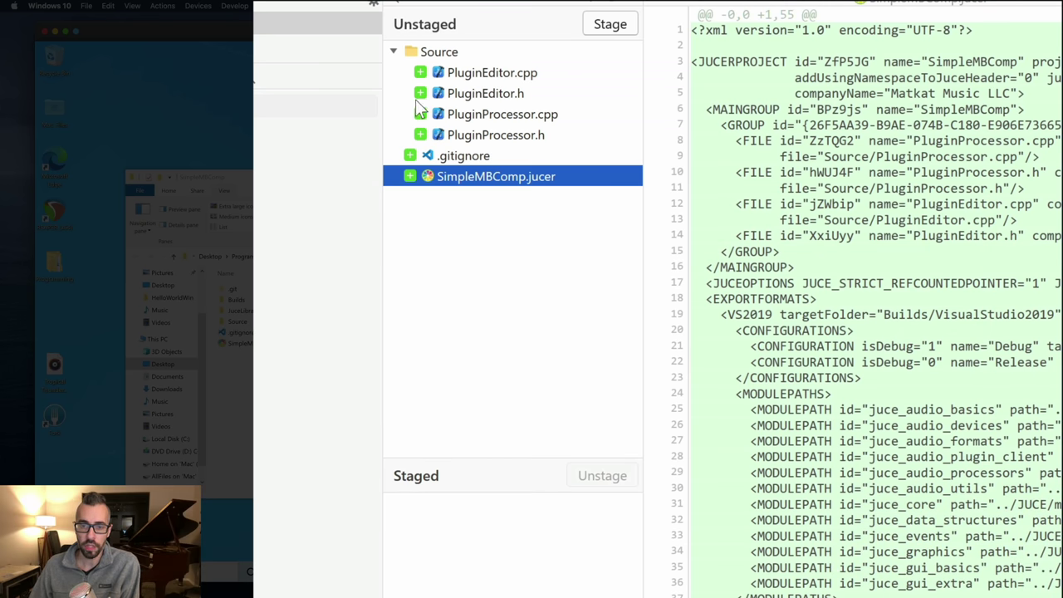
# - Stage all remaining files, including .gitignore and SimpleMBComp.jucer, and commit them with the subject "Initial Commit"
pyautogui.click(485, 160)
pyautogui.click(486, 177)
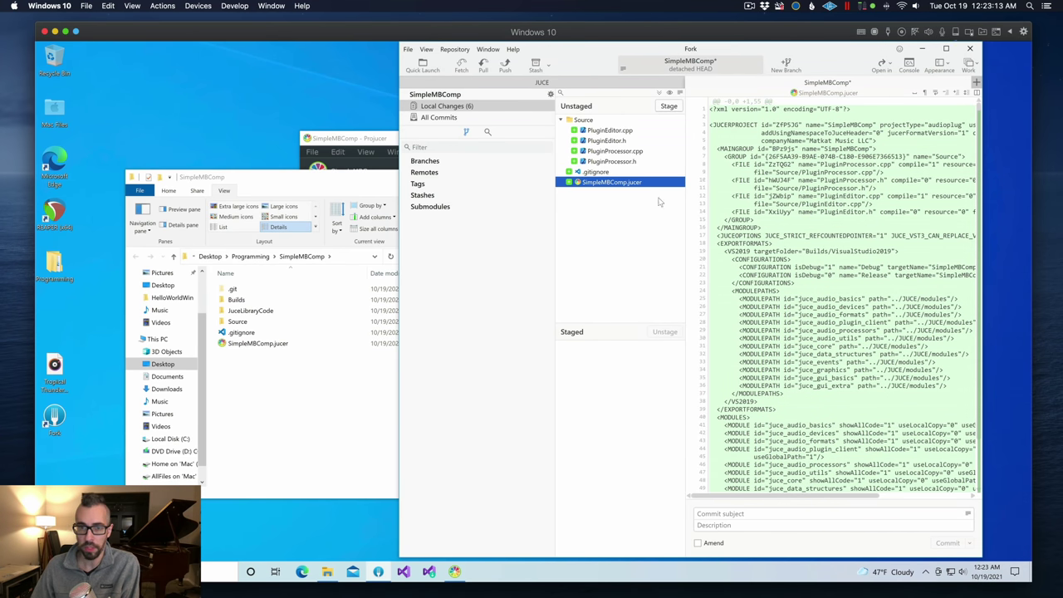
pyautogui.click(659, 97)
pyautogui.click(751, 514)
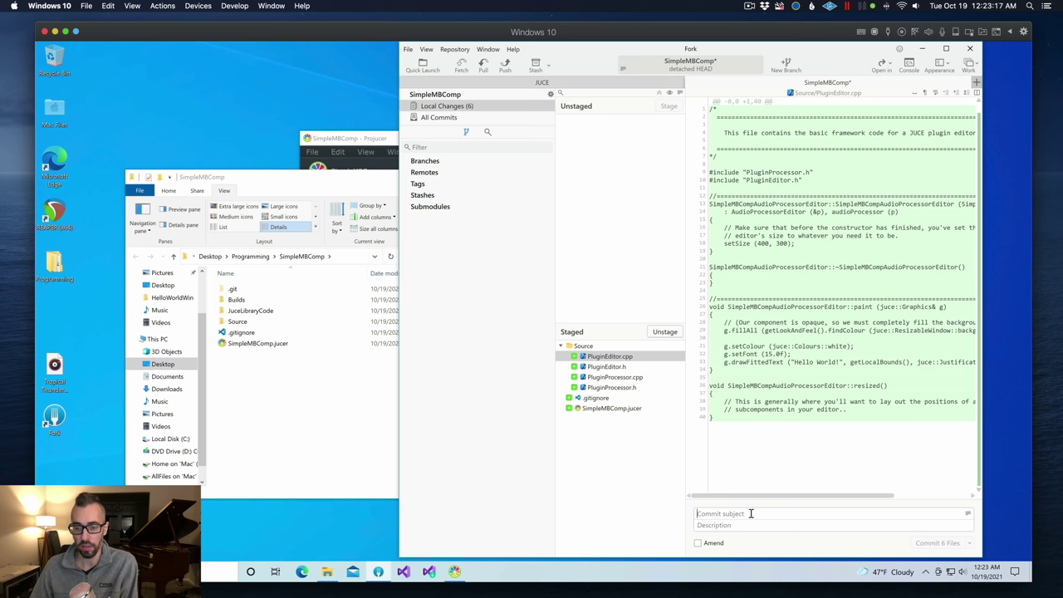
pyautogui.write('Init')
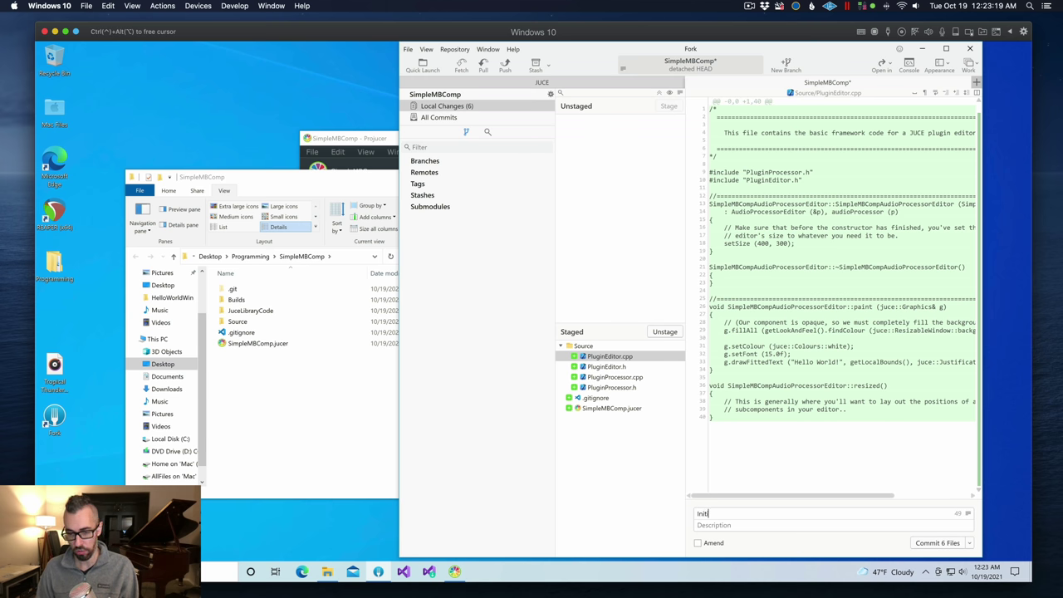
pyautogui.write('ial Commit')
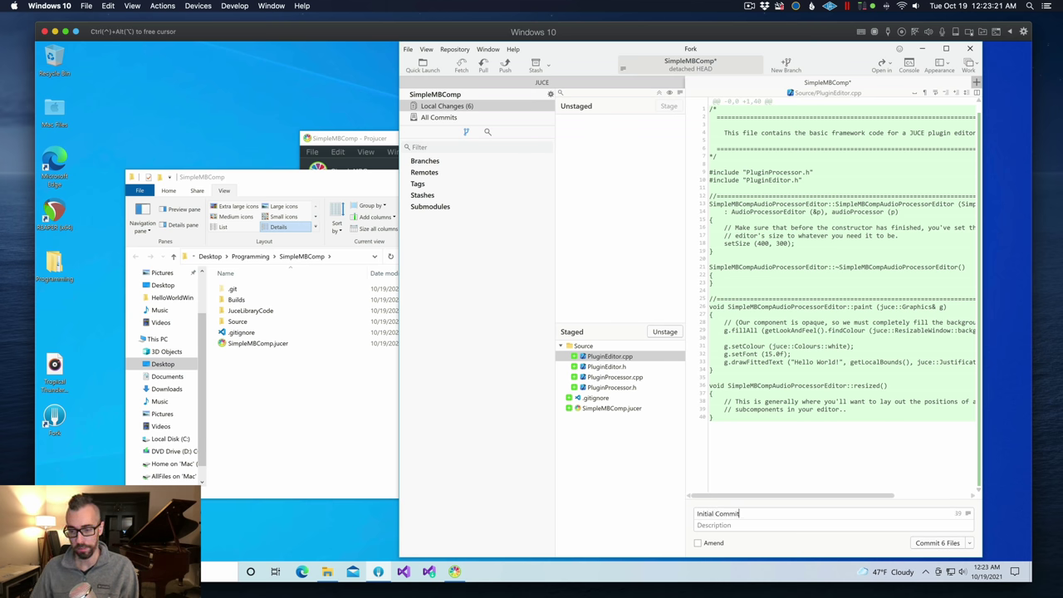
pyautogui.click(929, 543)
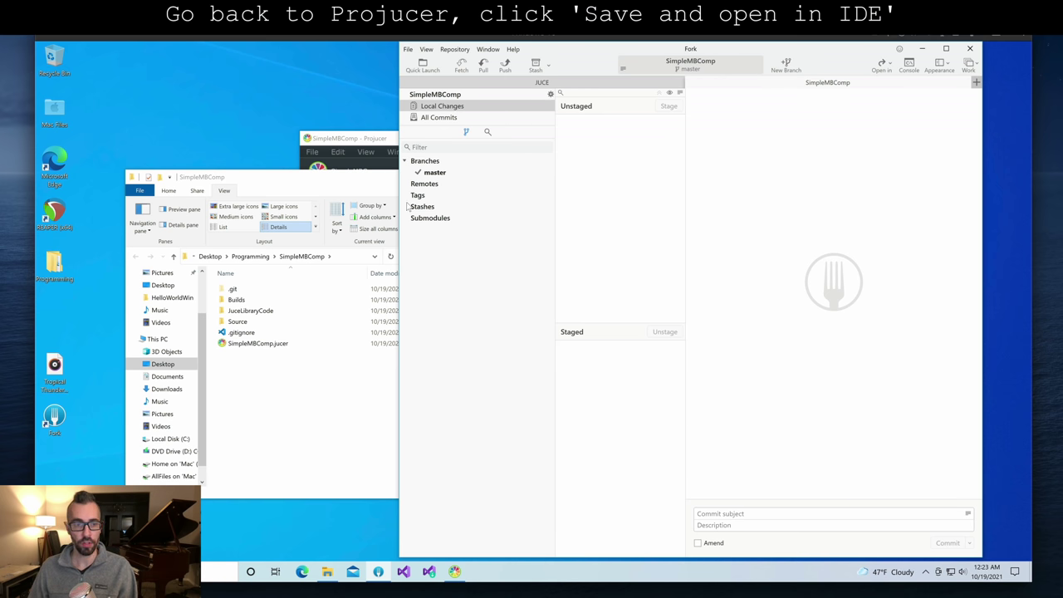
# - Switch to Projucer, save the project and reopen it in Visual Studio 2019
pyautogui.hotkey('alt', 'Tab')
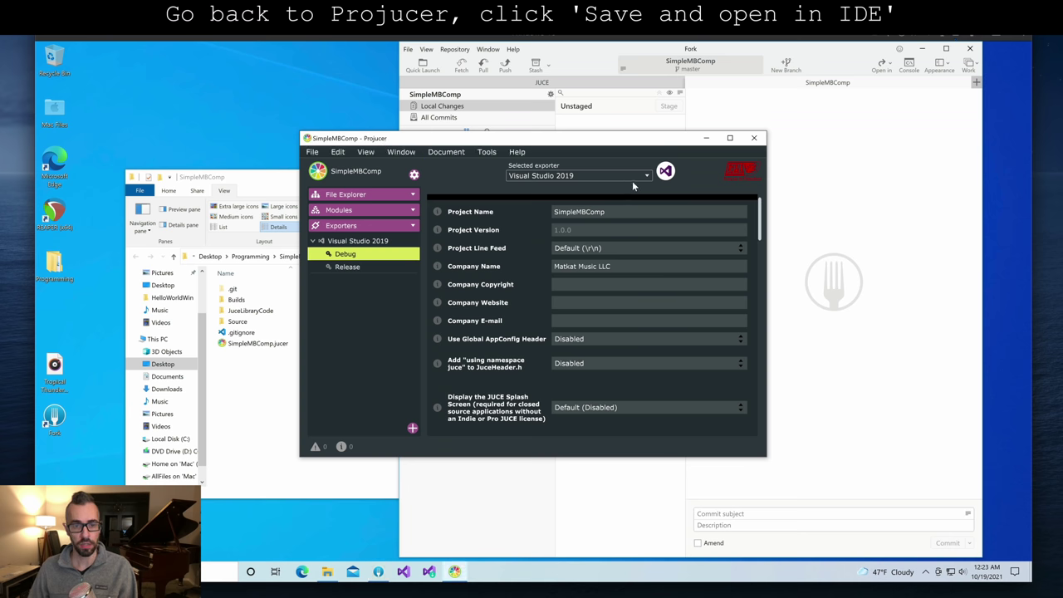
pyautogui.click(667, 172)
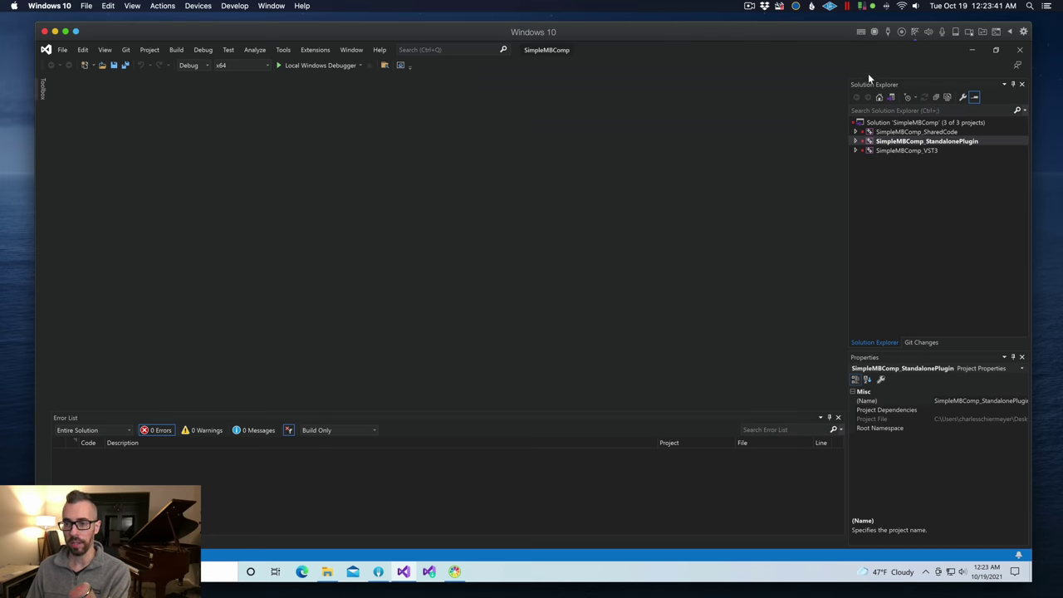
# - Set SimpleMBComp_StandalonePlugin as the startup project and run it with the Local Windows Debugger
pyautogui.click(892, 83)
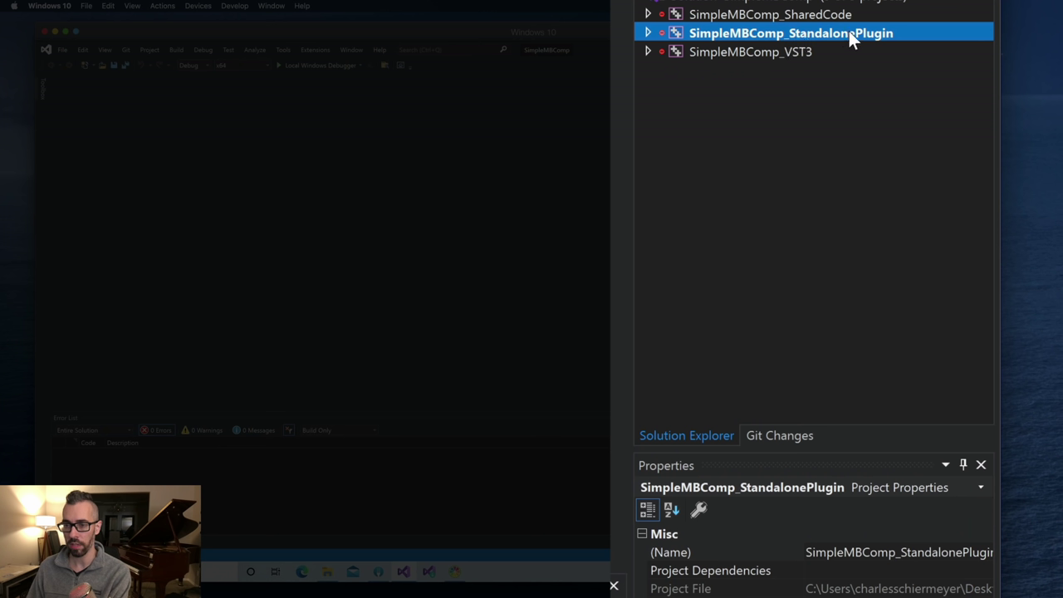
pyautogui.rightClick(820, 34)
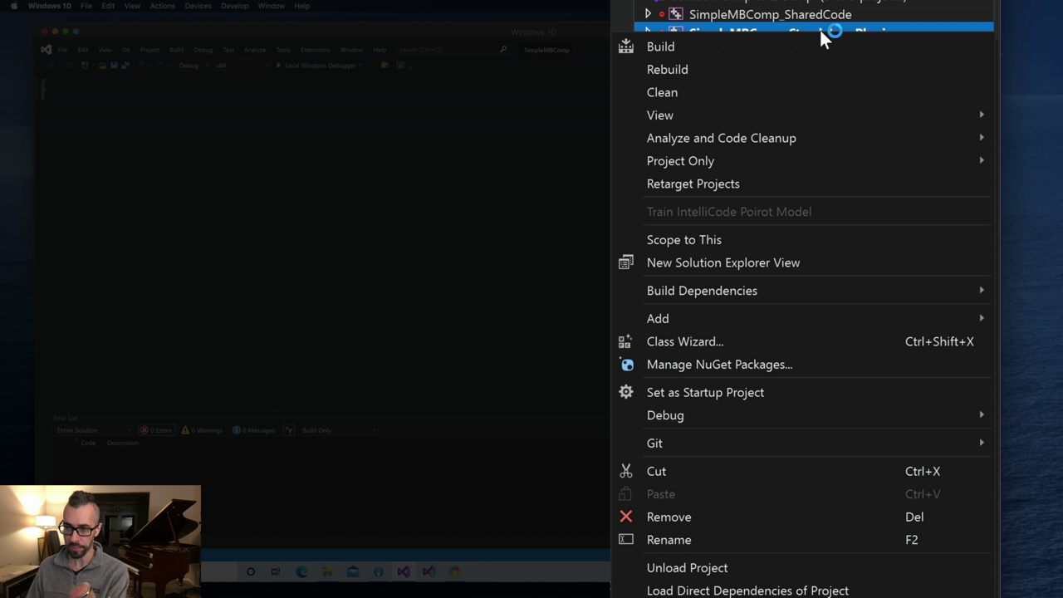
pyautogui.click(765, 393)
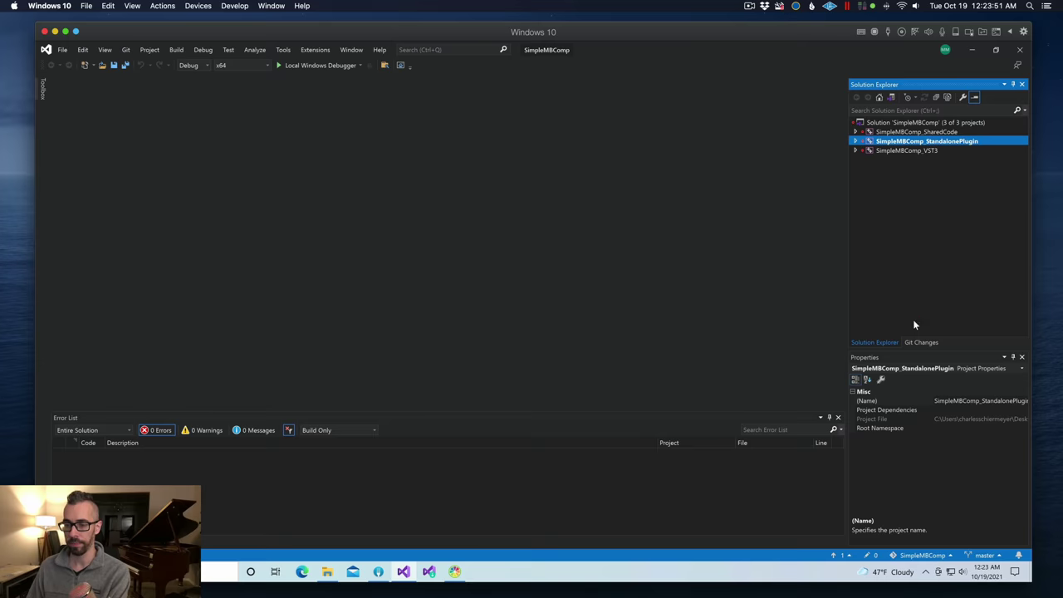
pyautogui.click(299, 67)
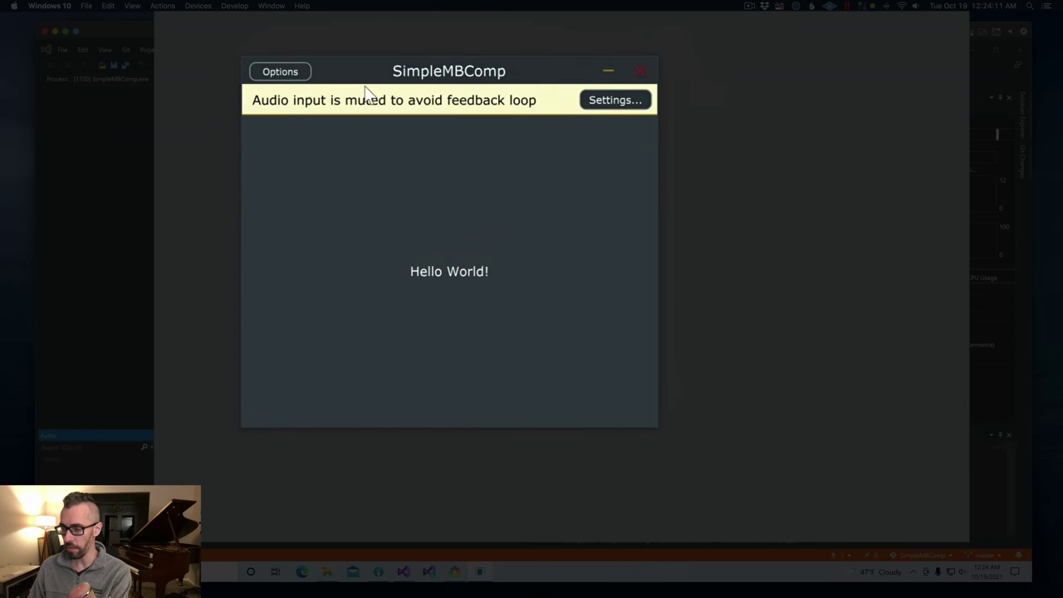
# - Reposition the running SimpleMBComp standalone window, close it, and exit Visual Studio
pyautogui.moveTo(366, 87); pyautogui.dragTo(482, 105)
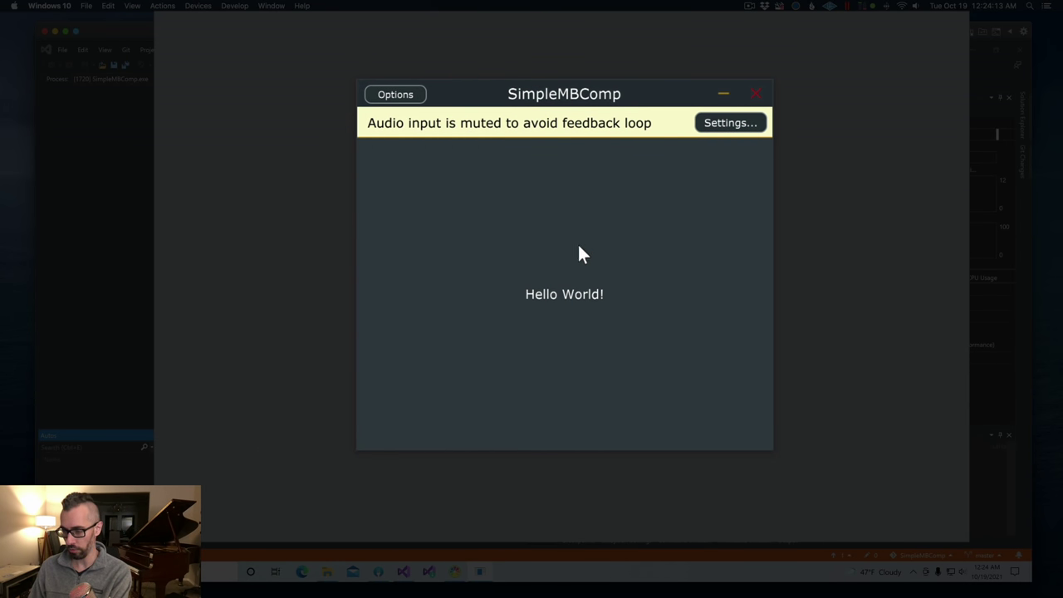
pyautogui.moveTo(496, 96); pyautogui.dragTo(432, 95)
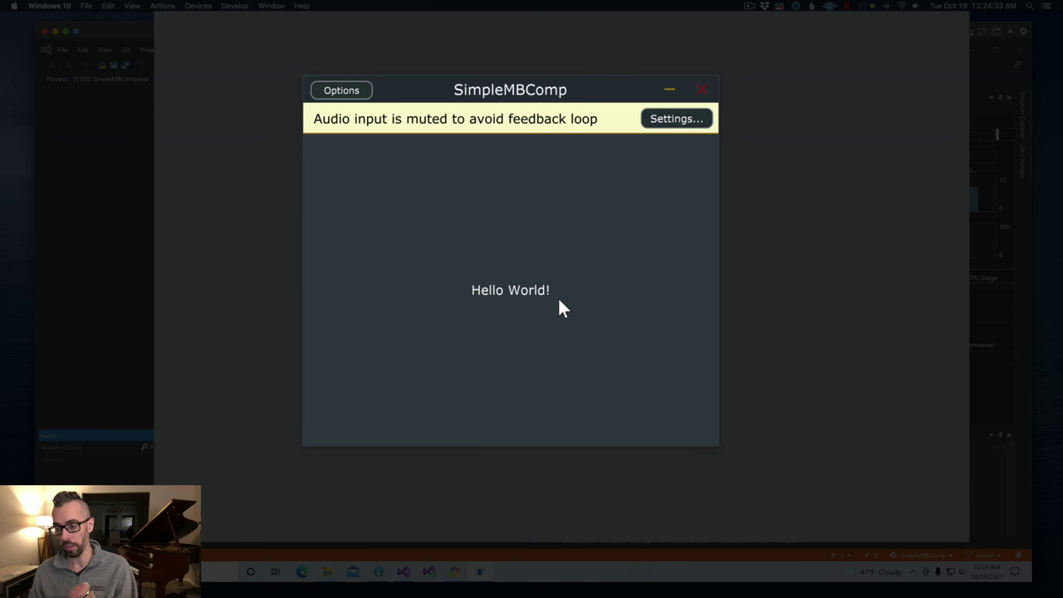
pyautogui.click(702, 93)
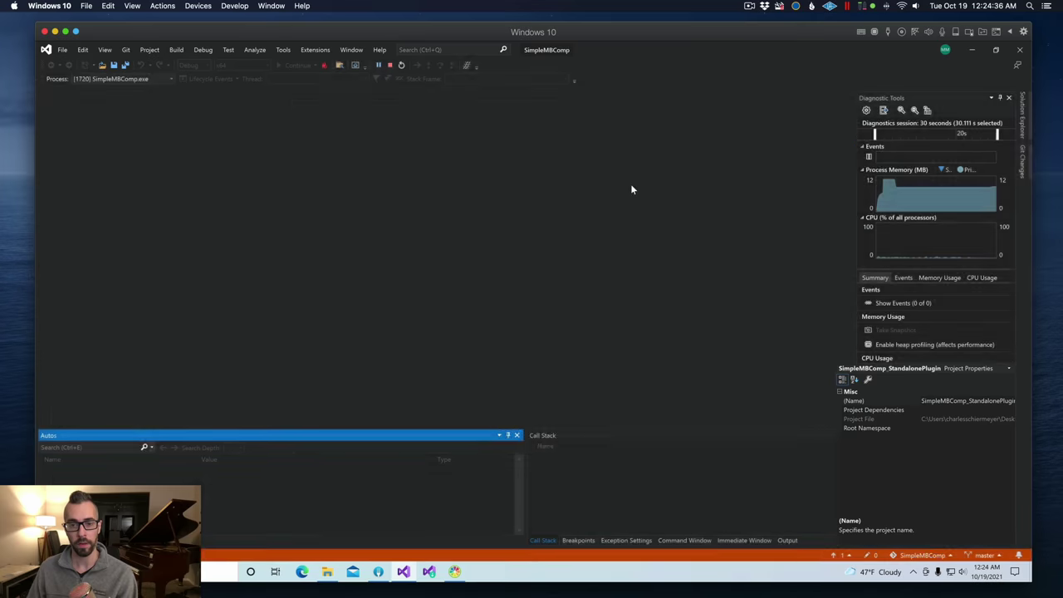
pyautogui.click(1015, 50)
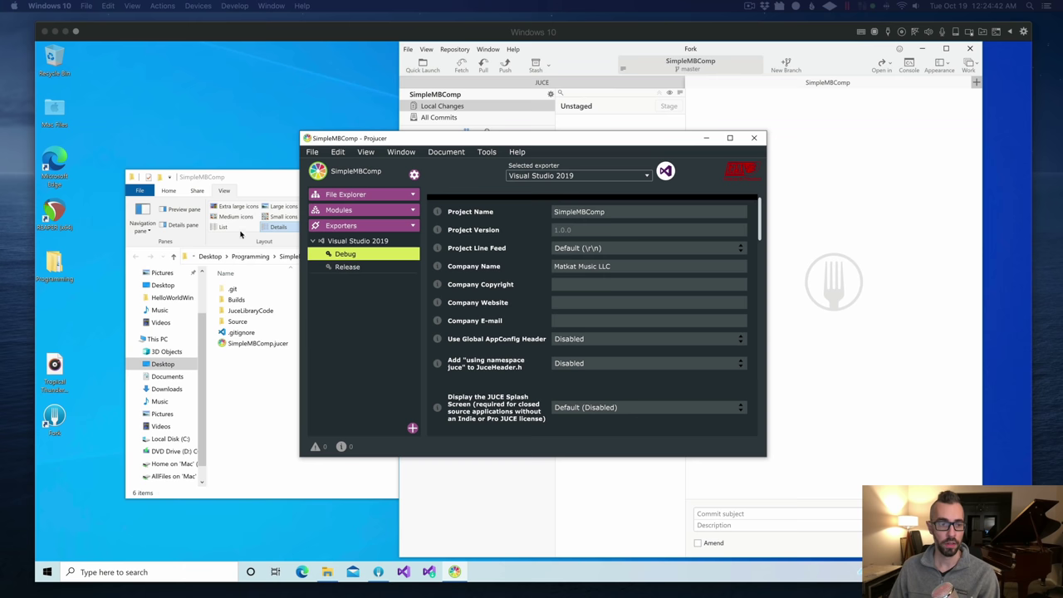
# - Browse to Programming\JUCE\extras\AudioPluginHost in File Explorer and open AudioPluginHost.jucer in Projucer
pyautogui.click(254, 181)
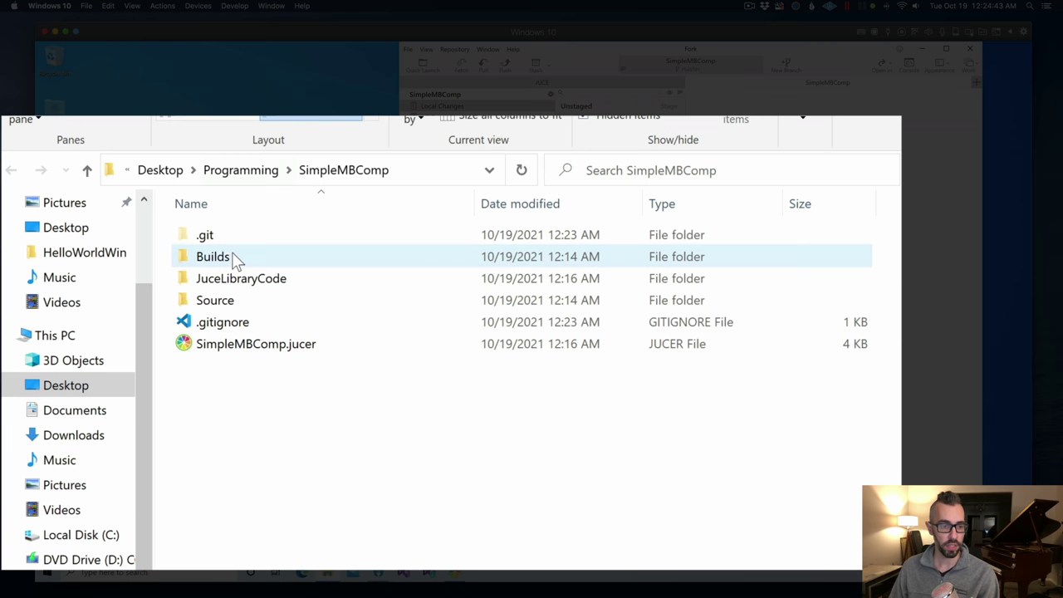
pyautogui.click(247, 174)
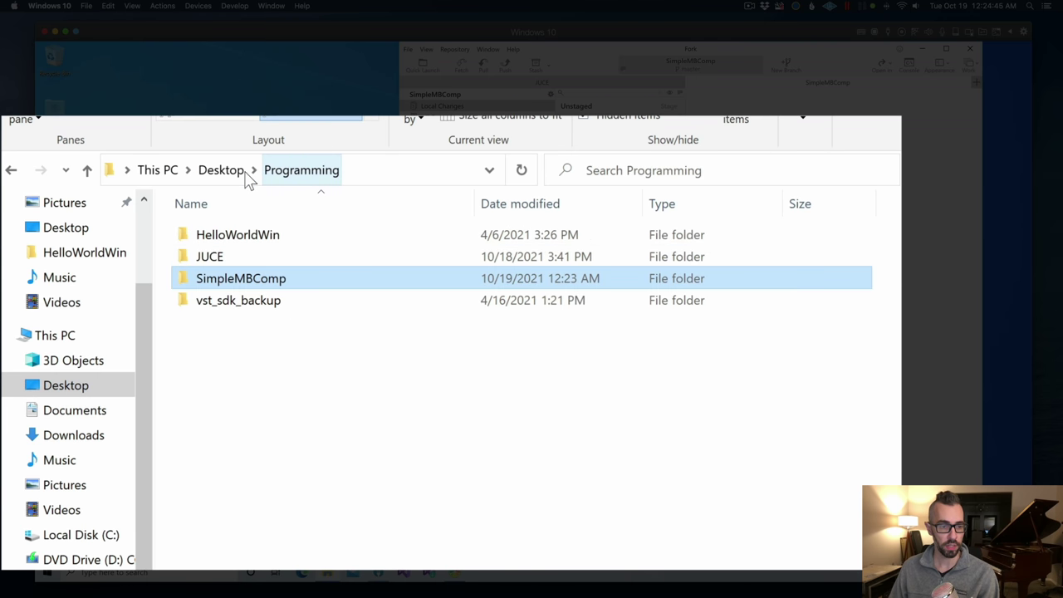
pyautogui.doubleClick(227, 256)
pyautogui.doubleClick(228, 325)
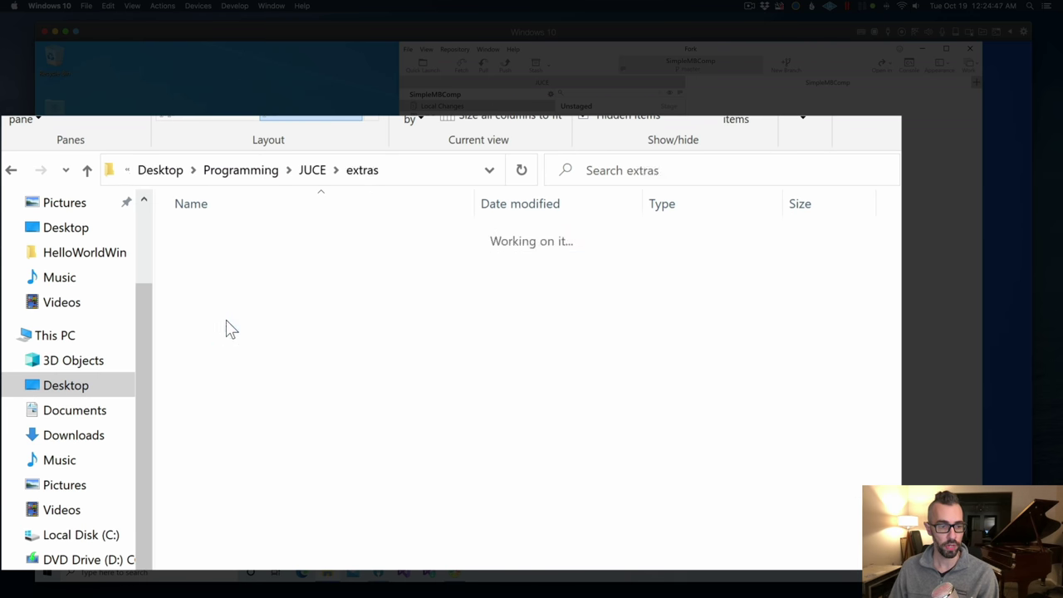
pyautogui.doubleClick(267, 264)
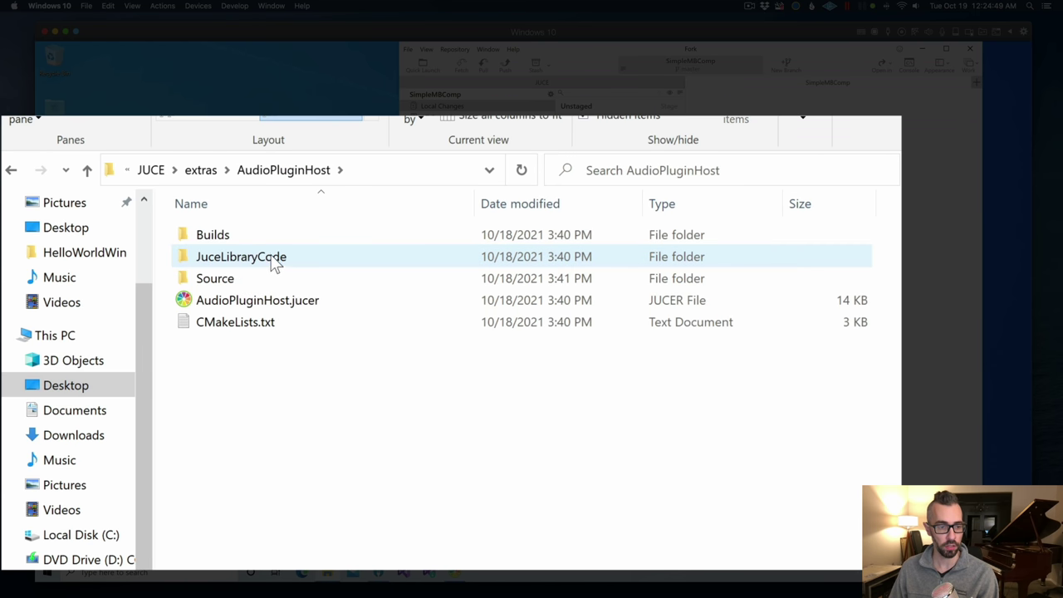
pyautogui.click(249, 304)
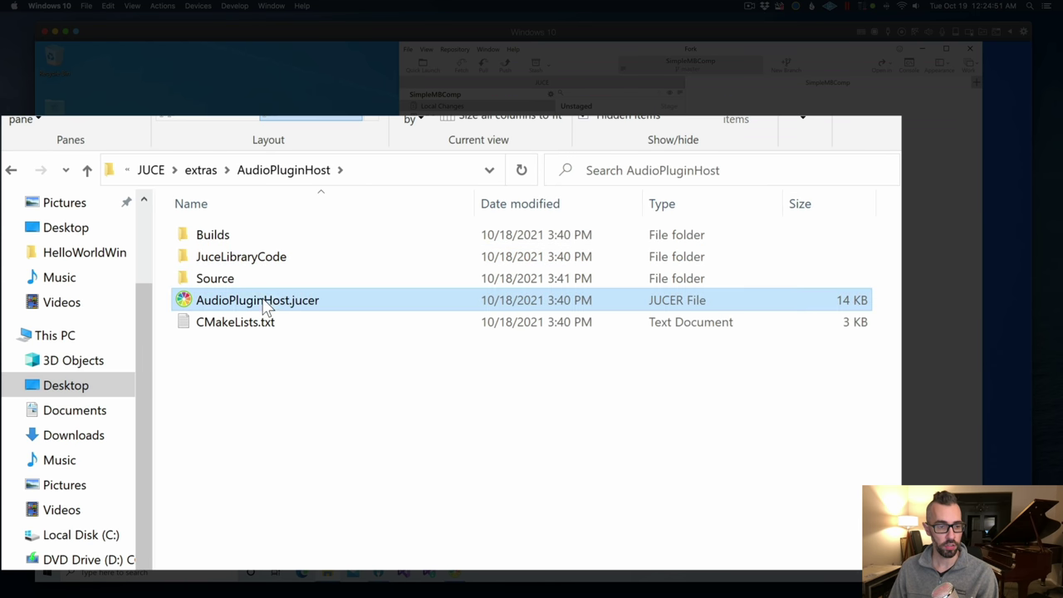
pyautogui.doubleClick(249, 303)
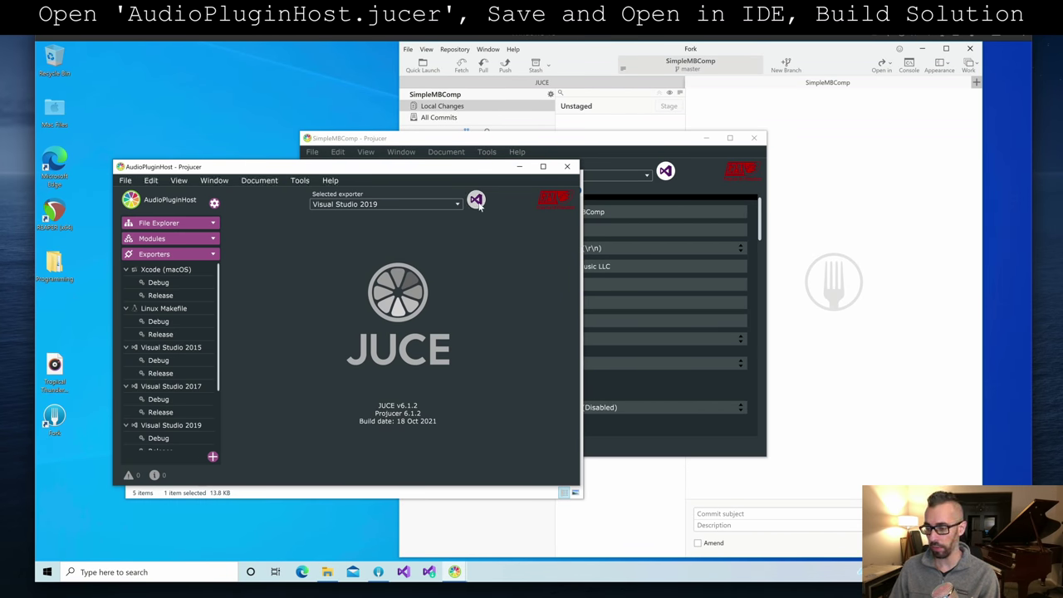
# - Save and open AudioPluginHost in Visual Studio 2019, build its solution, and close its Visual Studio and Projucer windows
pyautogui.click(479, 204)
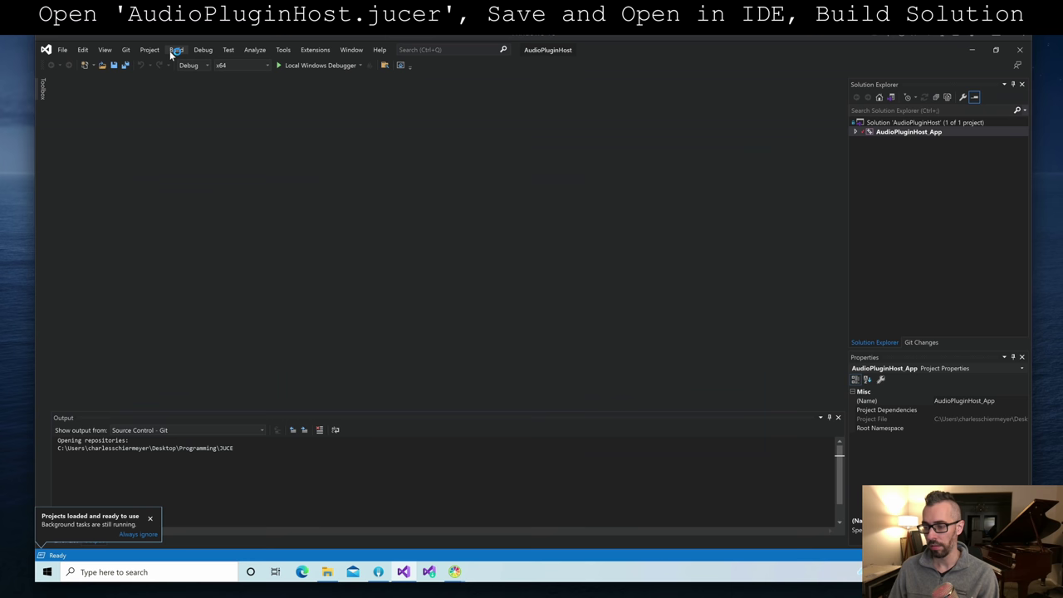
pyautogui.click(172, 52)
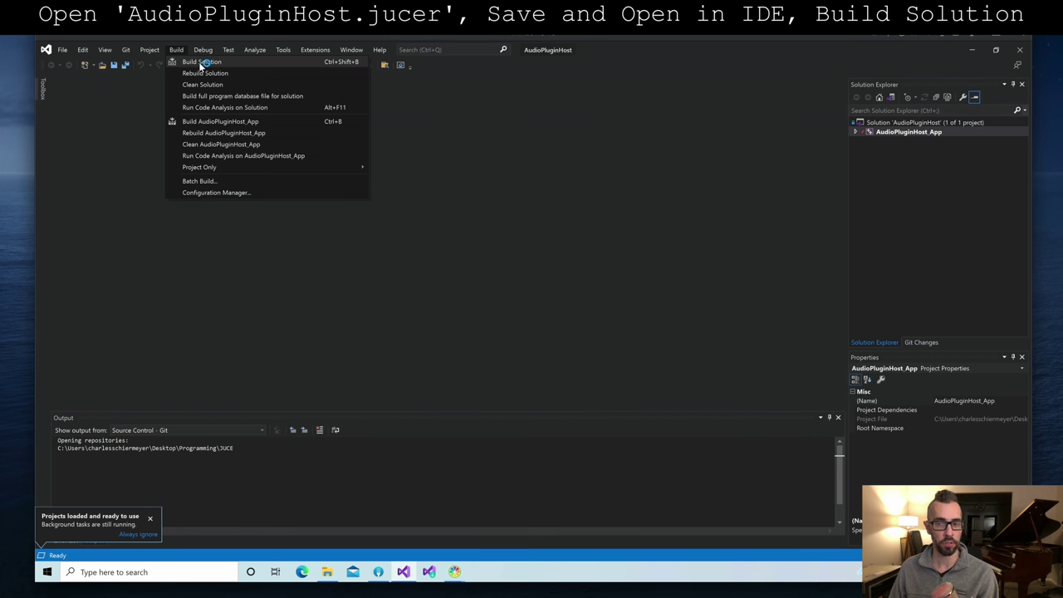
pyautogui.click(202, 63)
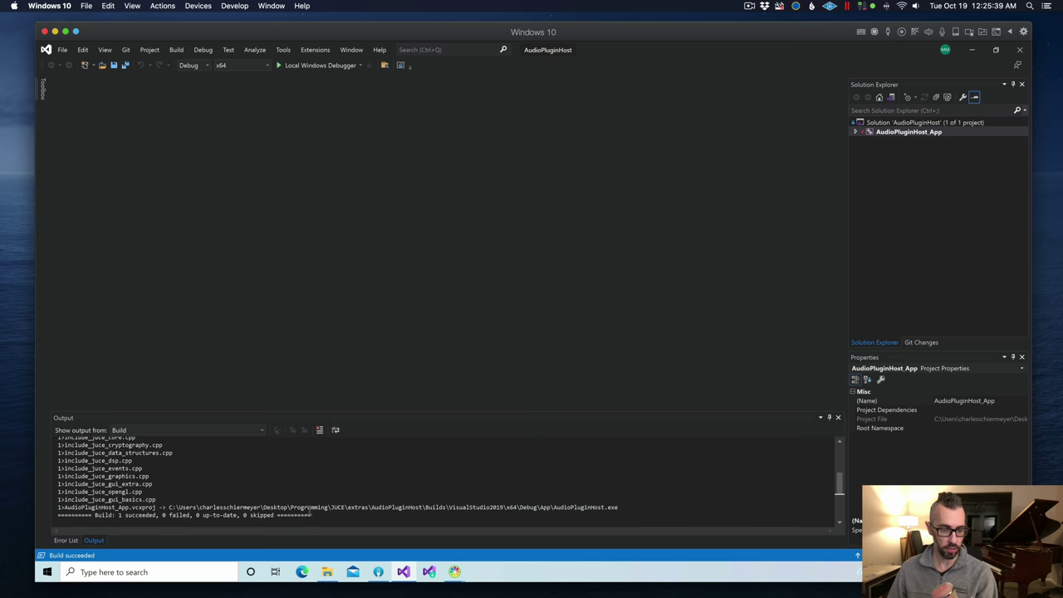
pyautogui.click(1021, 52)
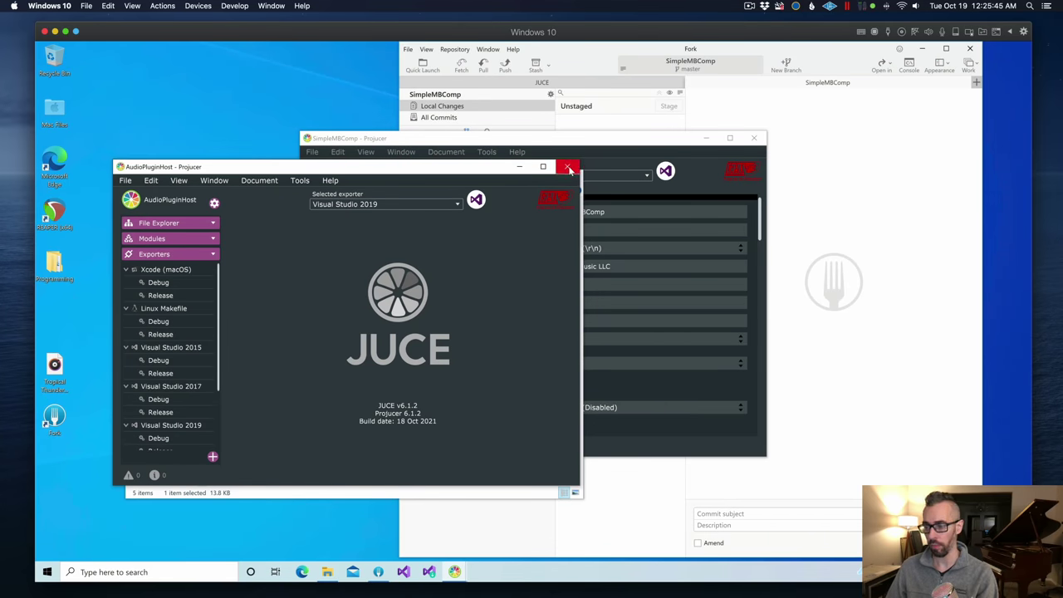
pyautogui.click(570, 169)
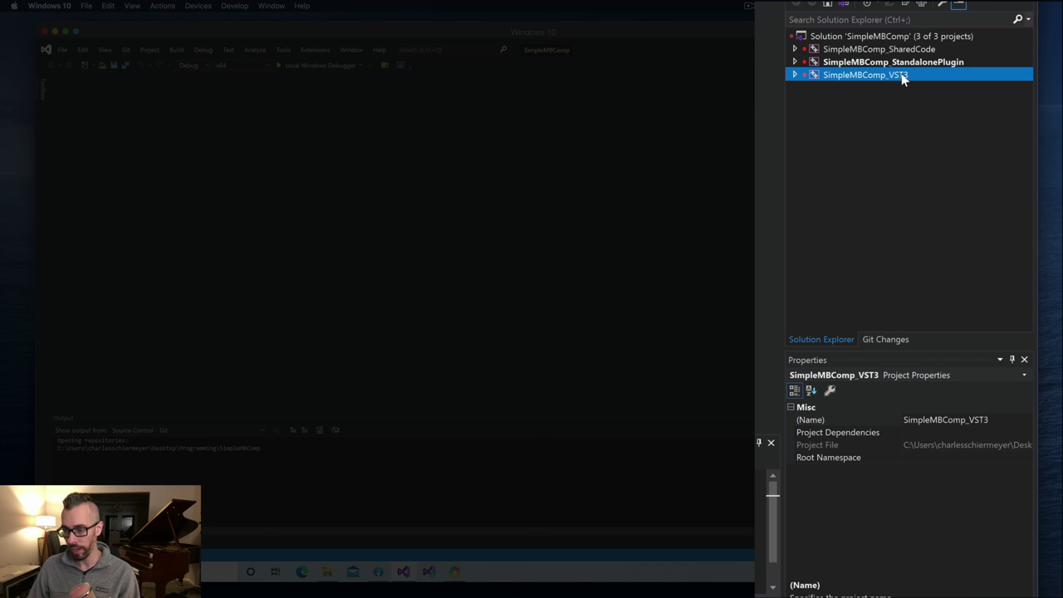
# - Open the Debugging properties of the SimpleMBComp_VST3 project and start browsing for its Command executable
pyautogui.rightClick(901, 73)
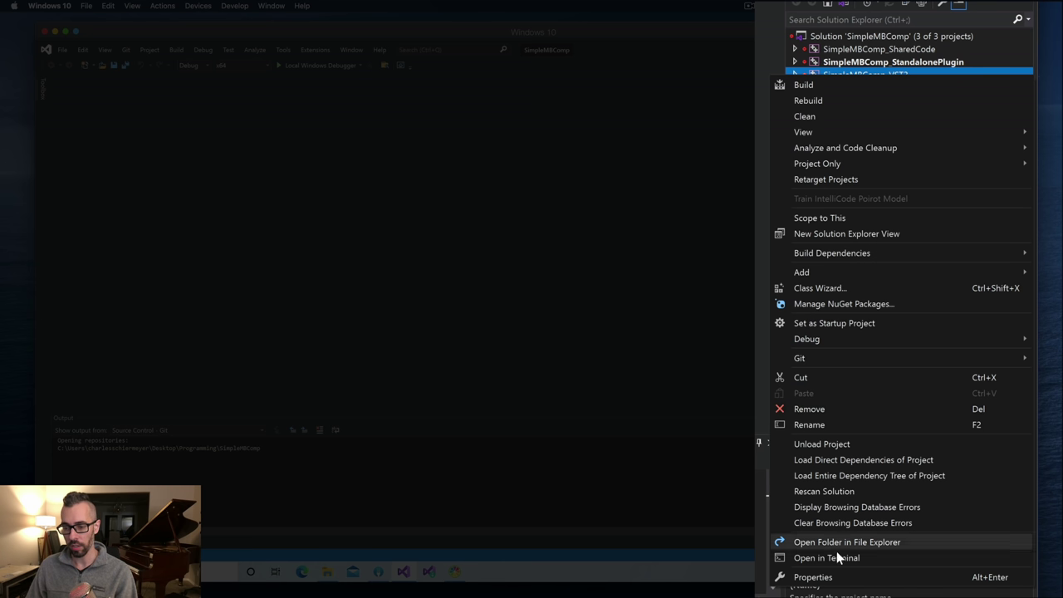
pyautogui.click(850, 576)
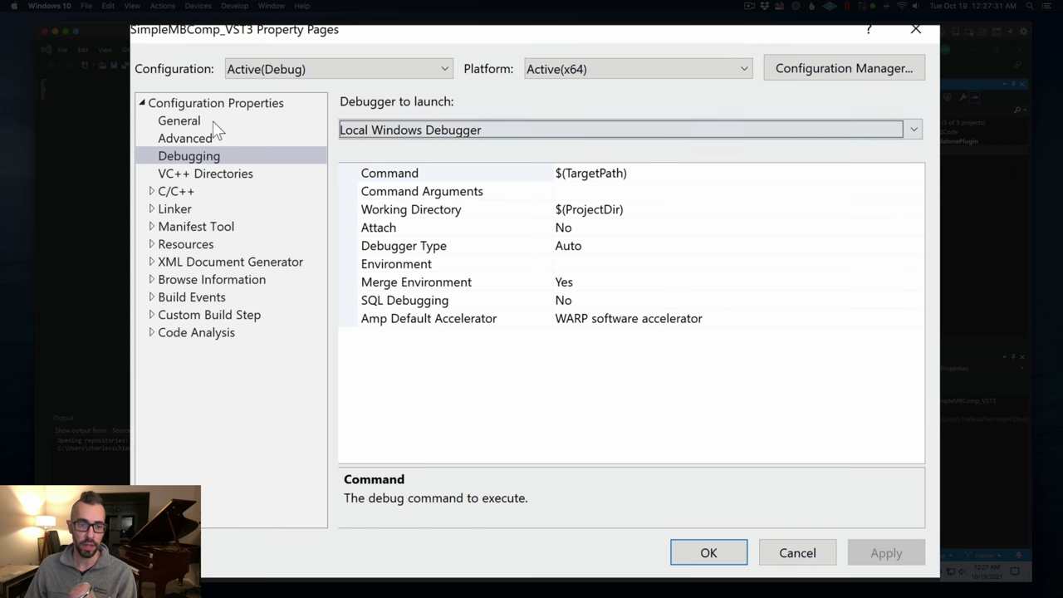
pyautogui.click(362, 230)
pyautogui.click(198, 137)
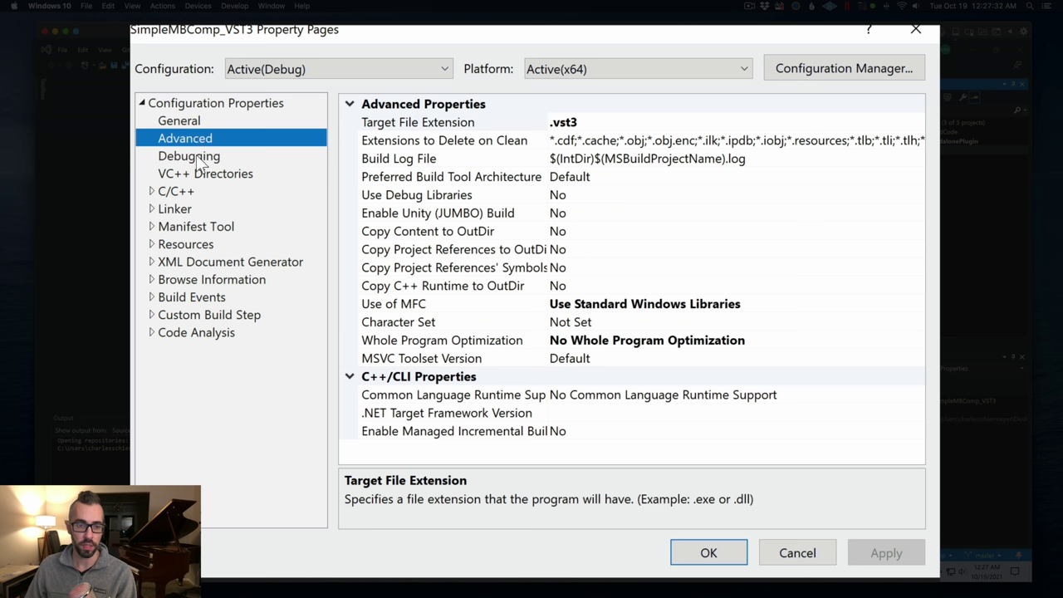
pyautogui.click(198, 158)
pyautogui.click(685, 174)
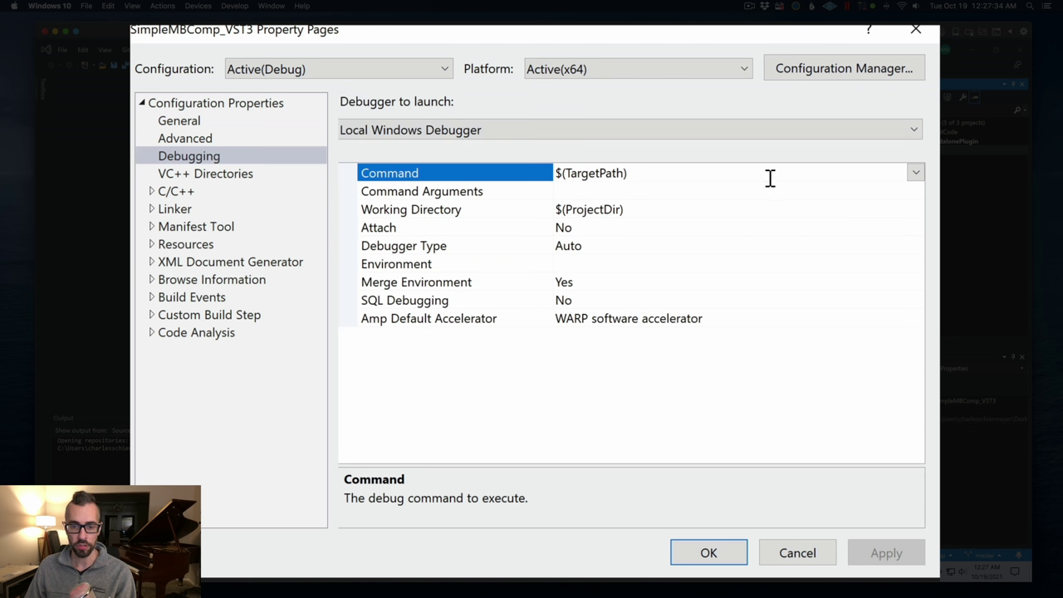
pyautogui.click(917, 174)
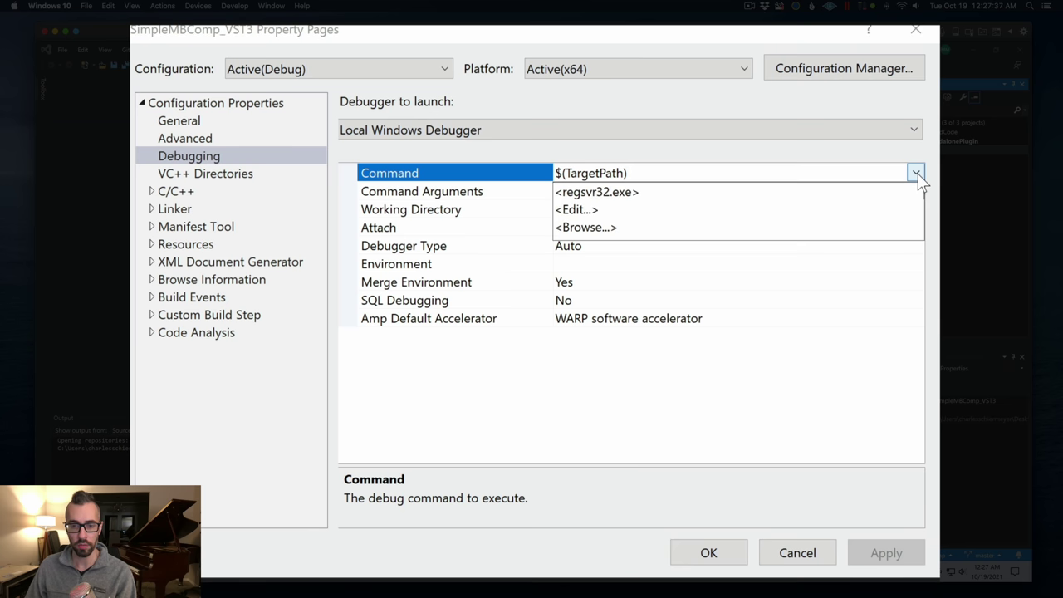
pyautogui.click(585, 228)
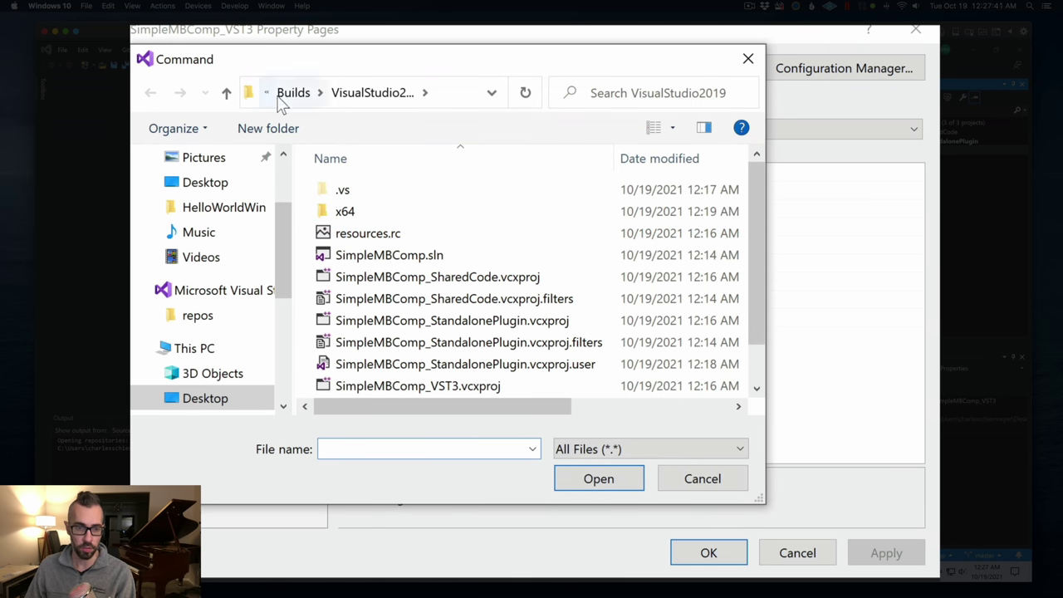
# - Navigate the Command file browser to the Programming\JUCE\extras\AudioPluginHost folder
pyautogui.click(252, 99)
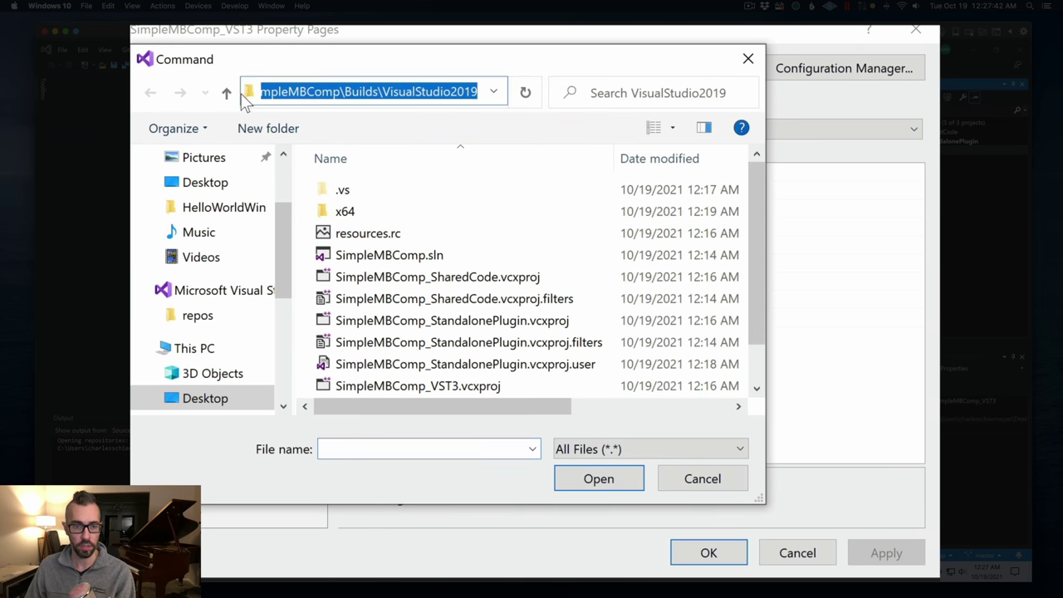
pyautogui.click(431, 91)
pyautogui.click(413, 203)
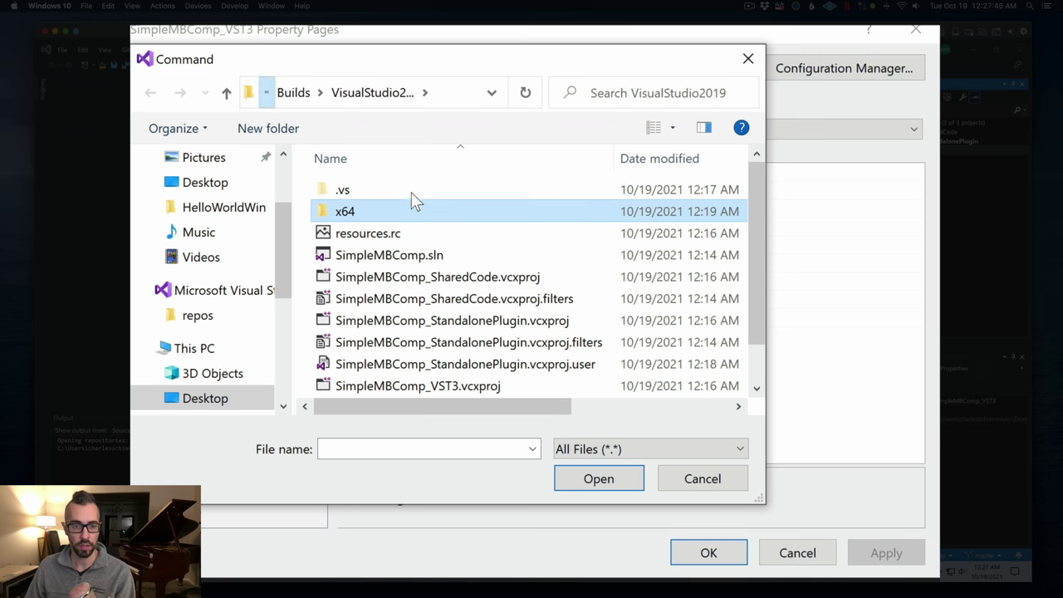
pyautogui.click(276, 95)
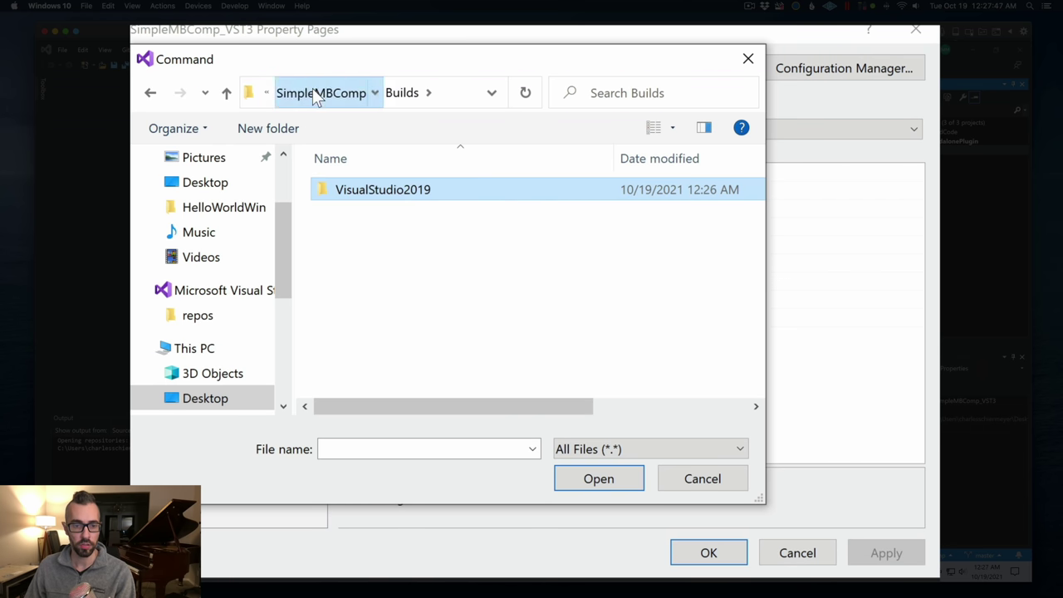
pyautogui.click(271, 94)
pyautogui.click(301, 94)
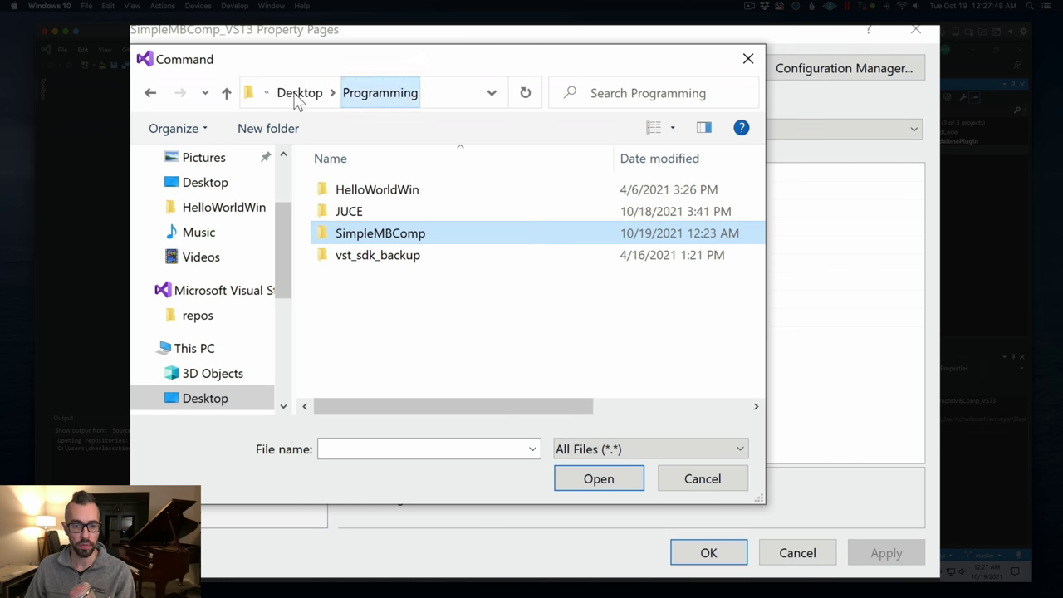
pyautogui.doubleClick(350, 211)
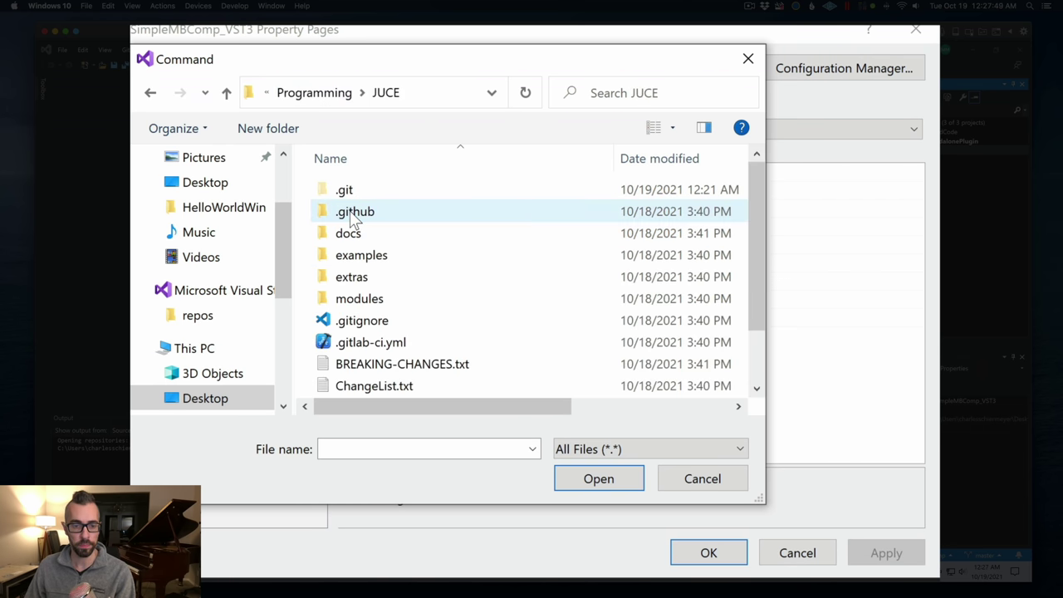
pyautogui.doubleClick(364, 280)
pyautogui.doubleClick(398, 218)
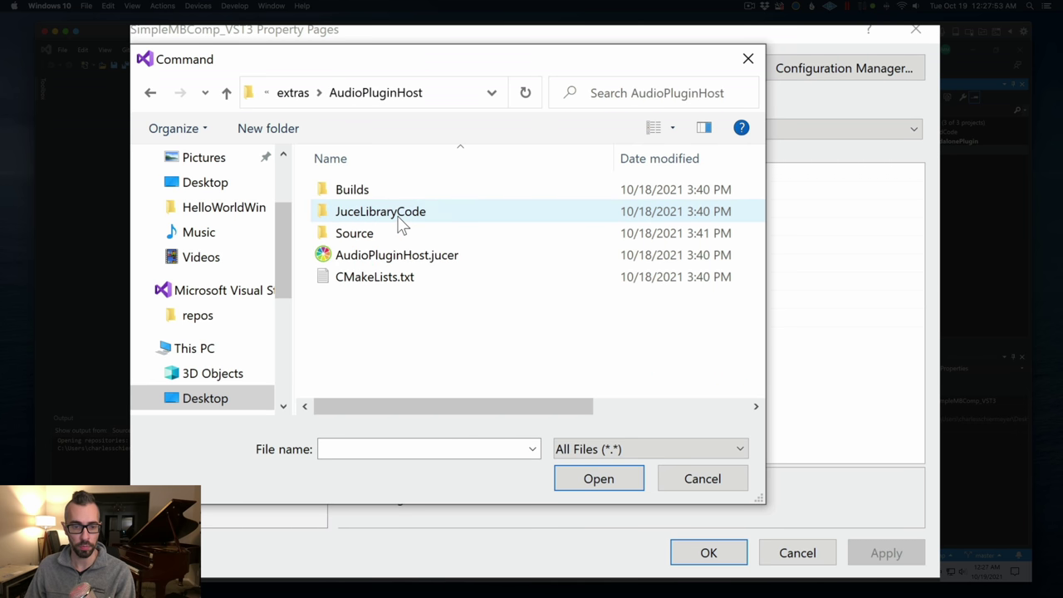
# - Set the debug command to AudioPluginHost.exe from Builds\VisualStudio2019\x64\Debug\App, and apply the property changes
pyautogui.doubleClick(355, 190)
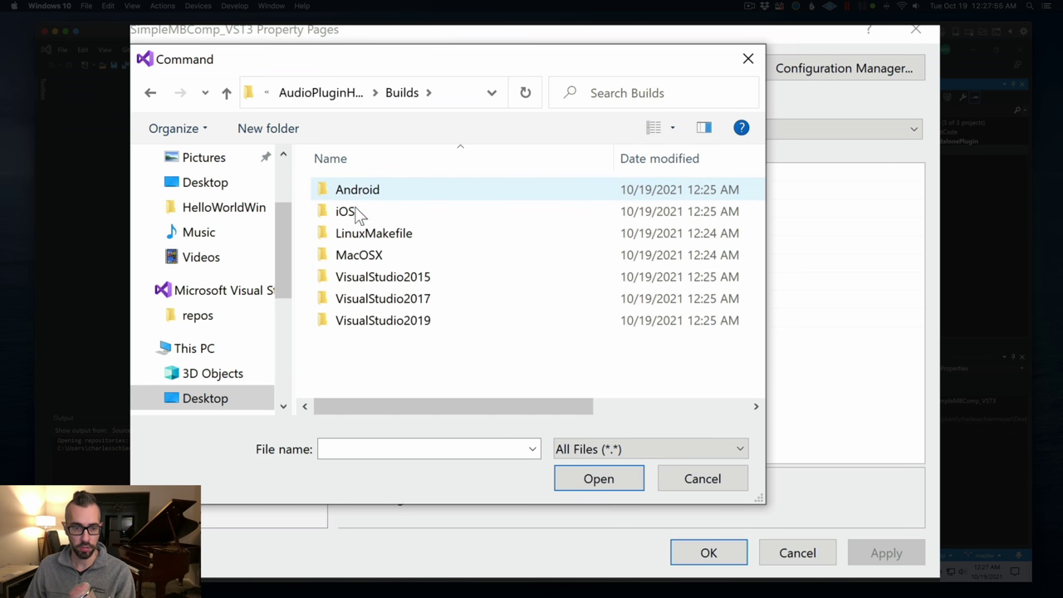
pyautogui.doubleClick(383, 325)
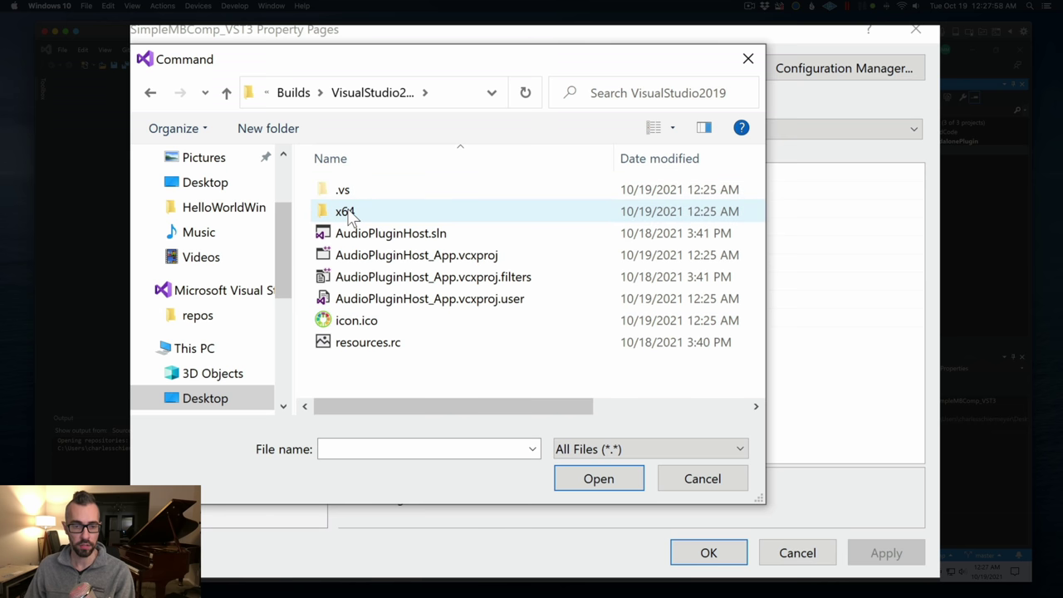
pyautogui.doubleClick(350, 214)
pyautogui.doubleClick(348, 196)
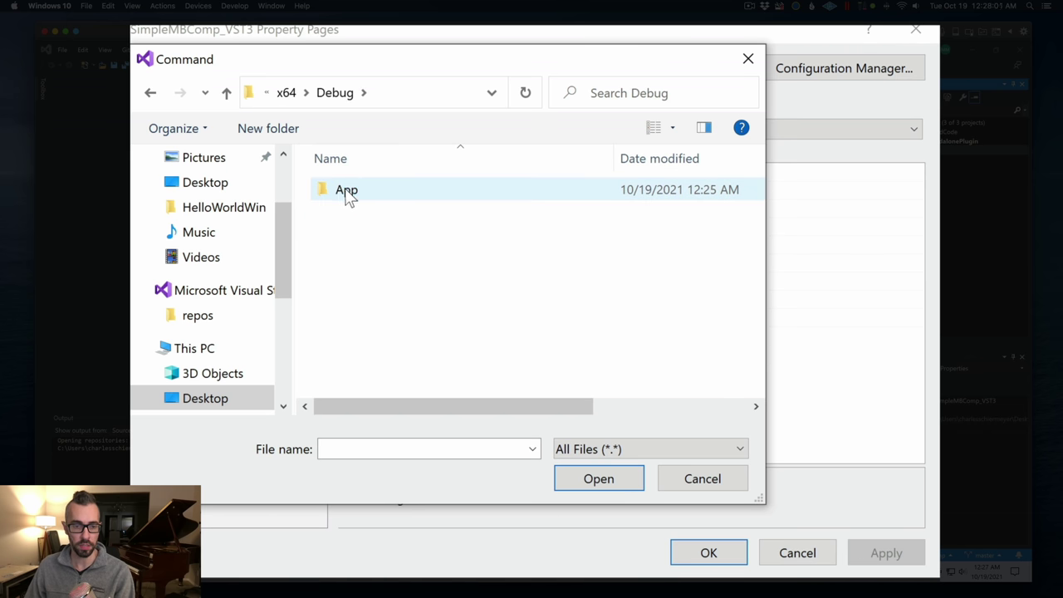
pyautogui.doubleClick(357, 203)
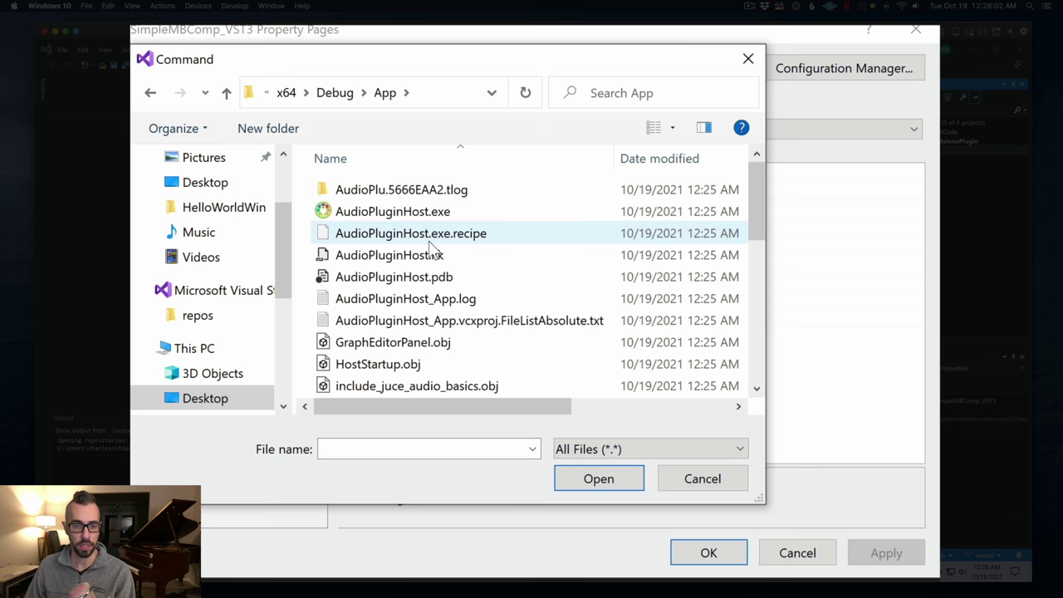
pyautogui.click(388, 214)
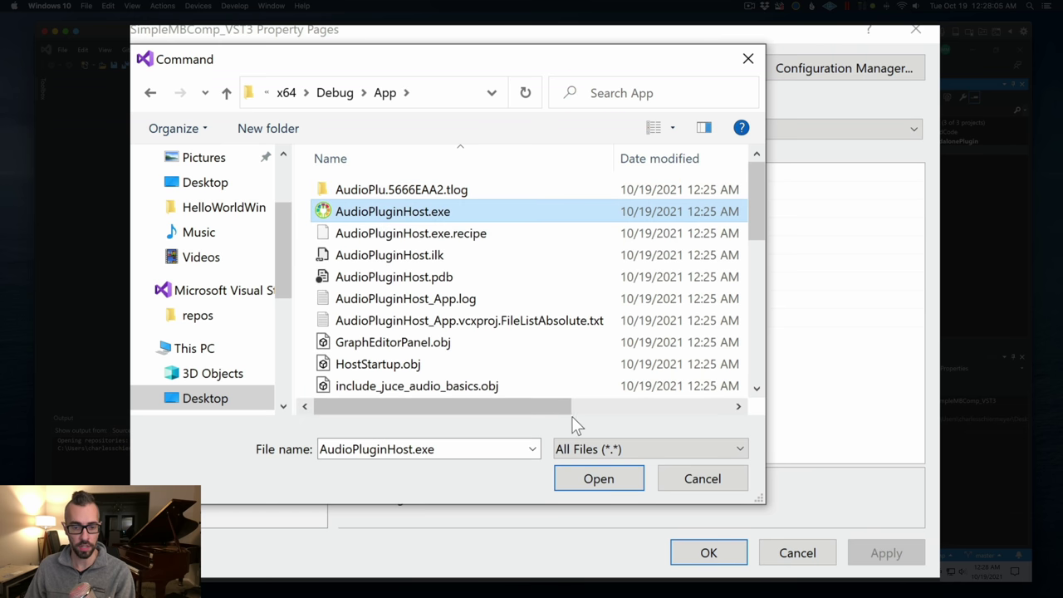
pyautogui.click(603, 476)
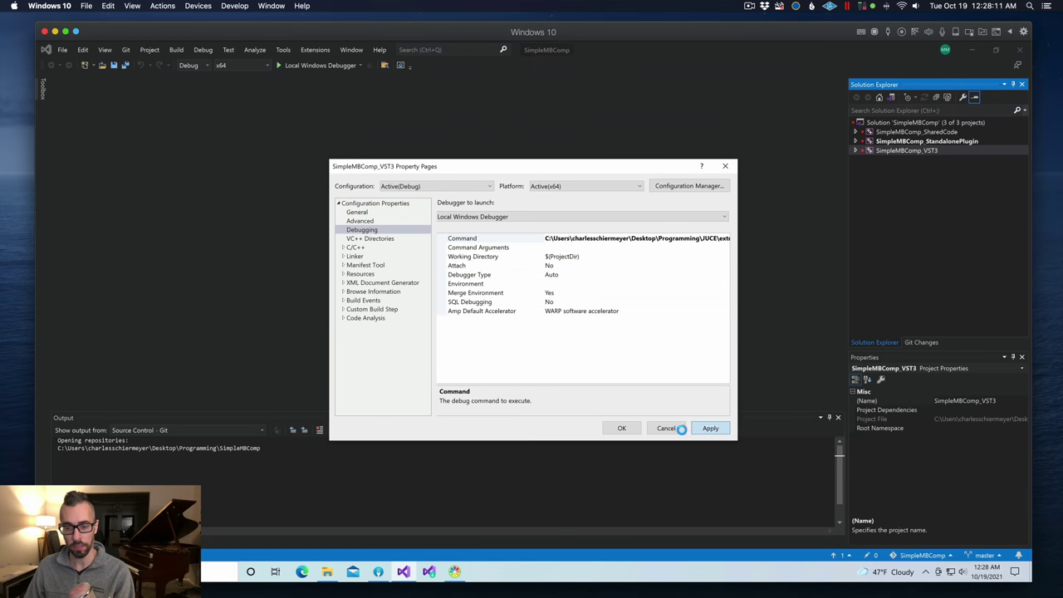
pyautogui.click(621, 428)
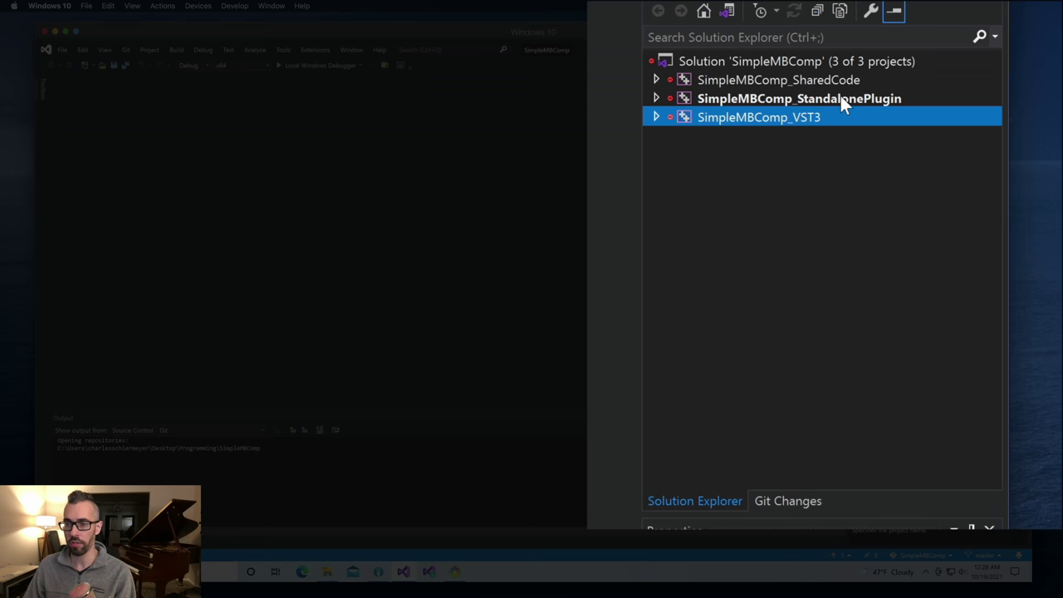
# - Set SimpleMBComp_VST3 as the startup project, try to run it with the Local Windows Debugger, and select the build error
pyautogui.click(951, 141)
pyautogui.click(918, 152)
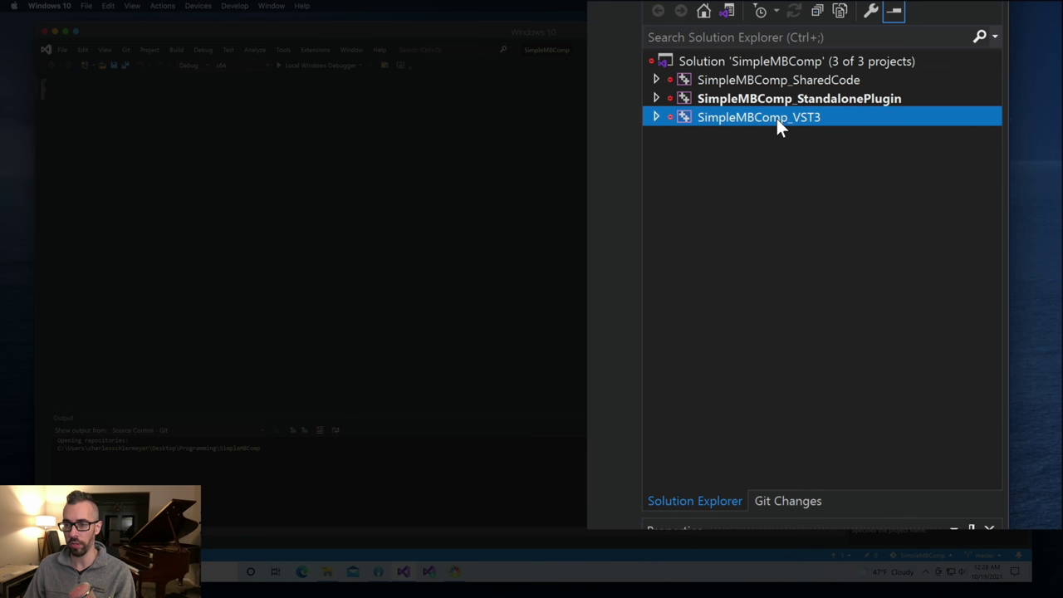
pyautogui.rightClick(778, 125)
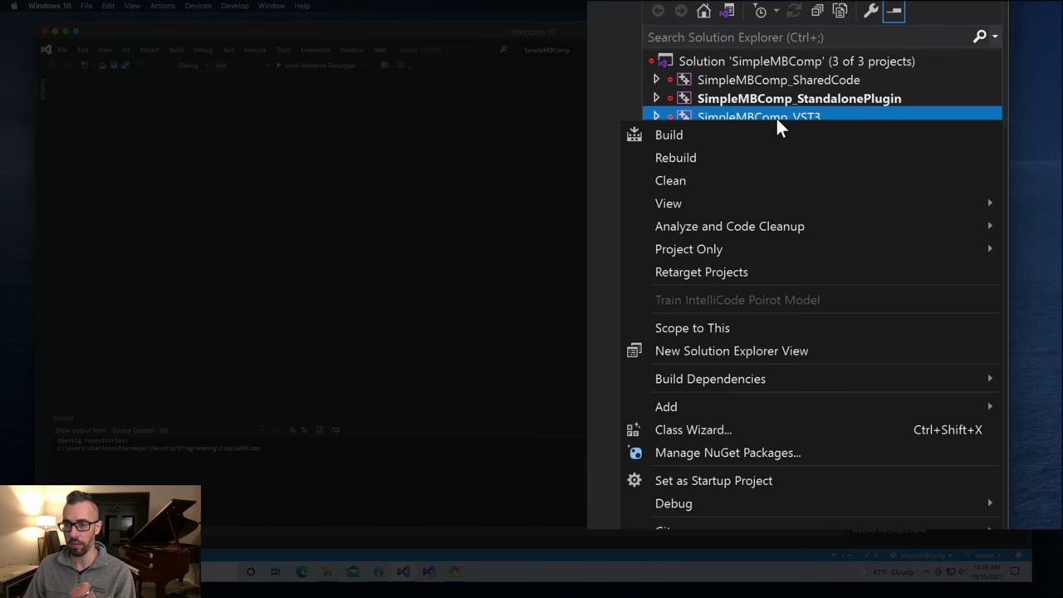
pyautogui.click(781, 481)
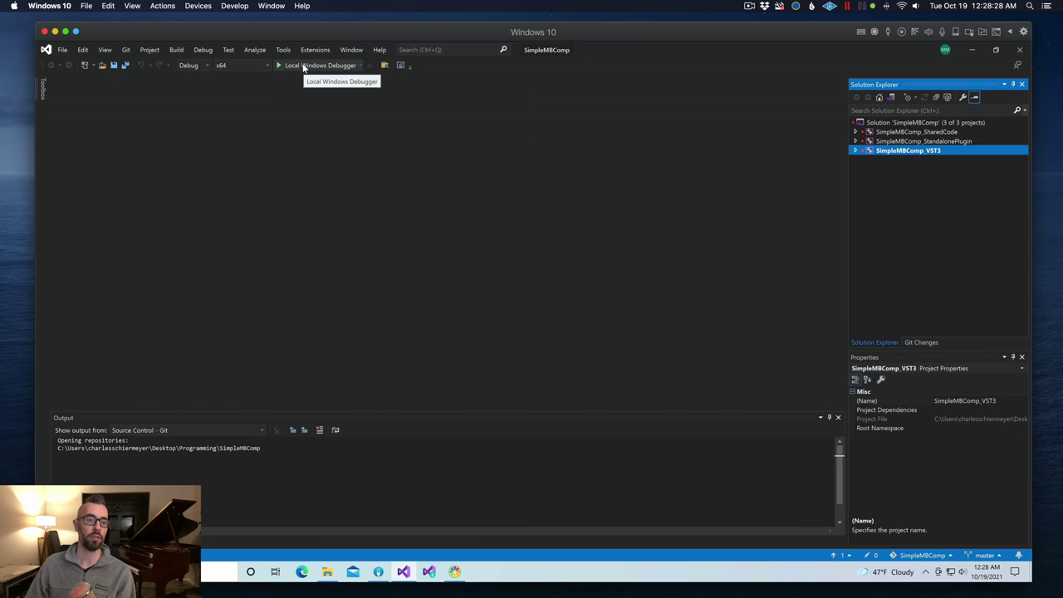
pyautogui.click(304, 69)
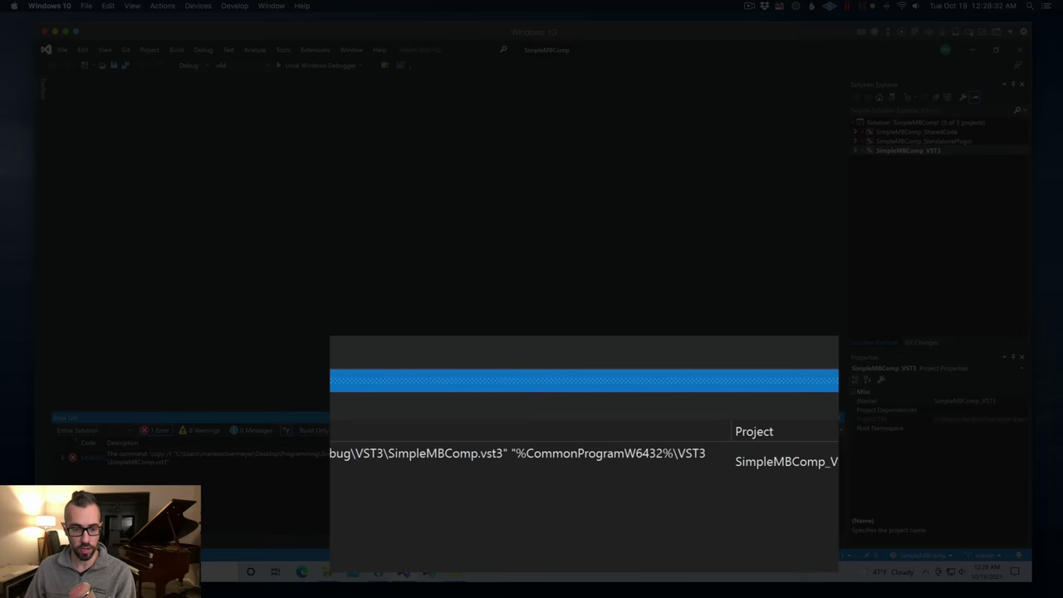
pyautogui.click(626, 455)
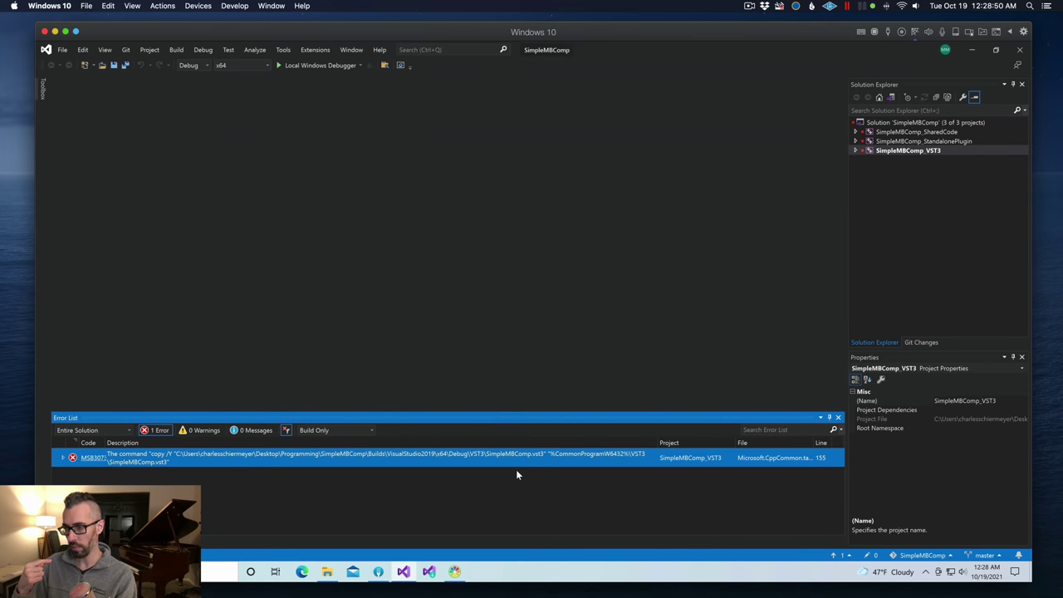
# - Switch to File Explorer and open the C:\Program Files\Common Files folder
pyautogui.click(328, 571)
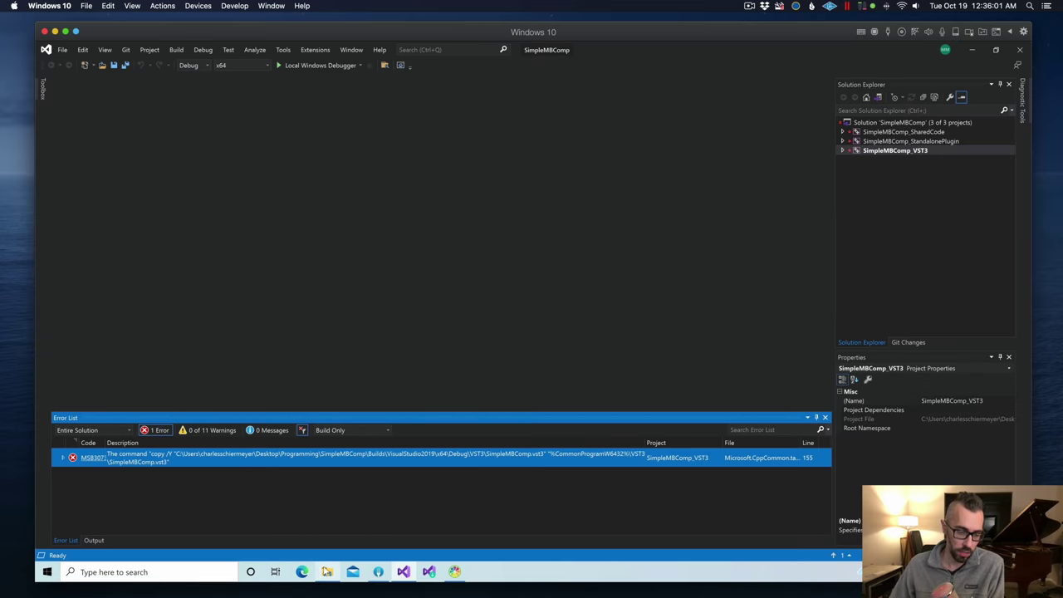
pyautogui.click(327, 572)
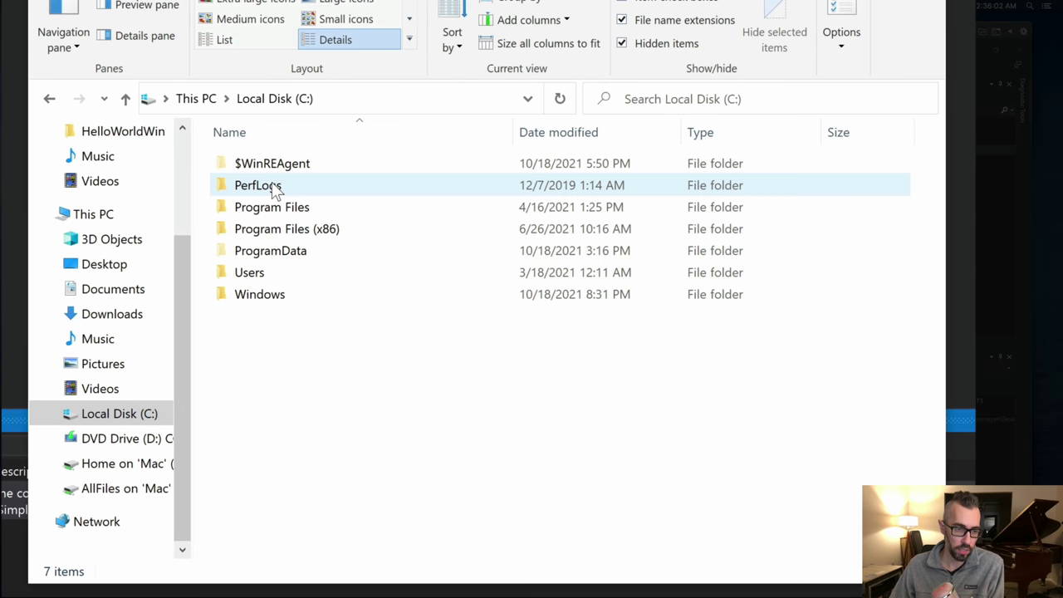
pyautogui.click(293, 212)
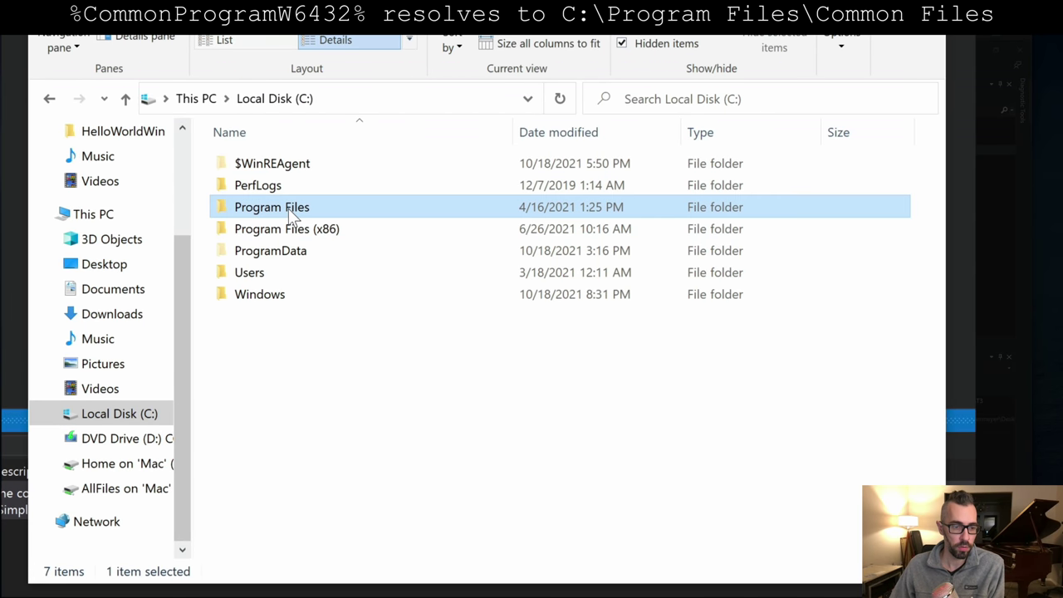
pyautogui.doubleClick(293, 213)
pyautogui.doubleClick(268, 186)
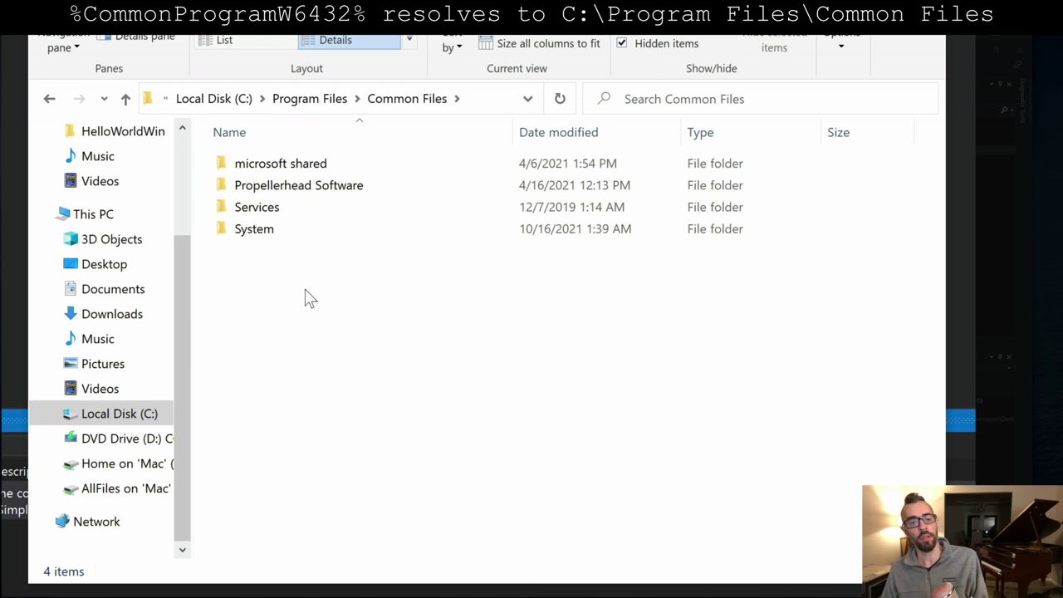
# - Create a new folder named VST3 inside Common Files
pyautogui.rightClick(286, 286)
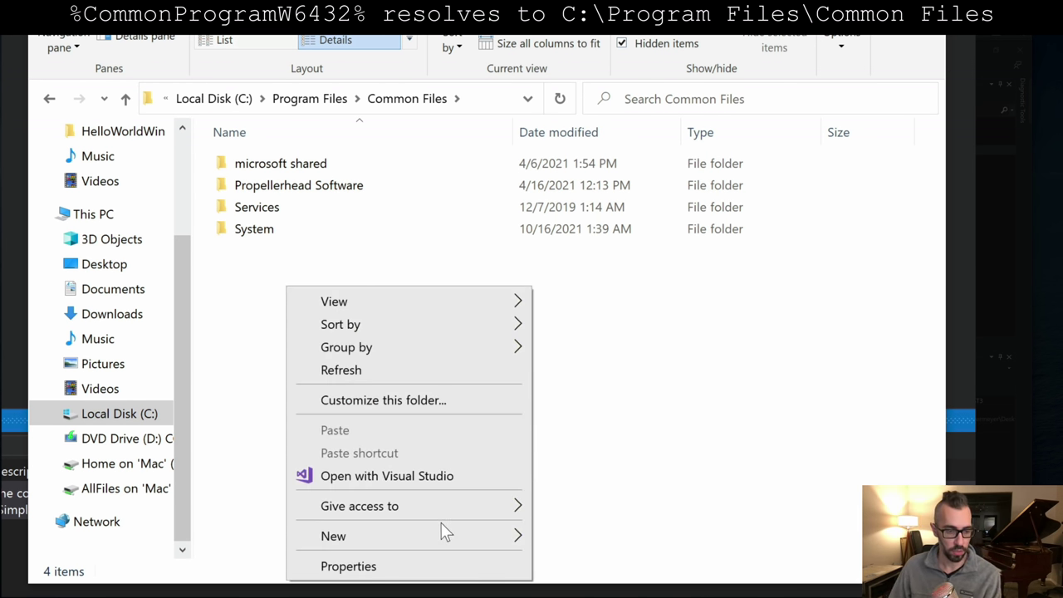
pyautogui.moveTo(444, 536)
pyautogui.click(622, 546)
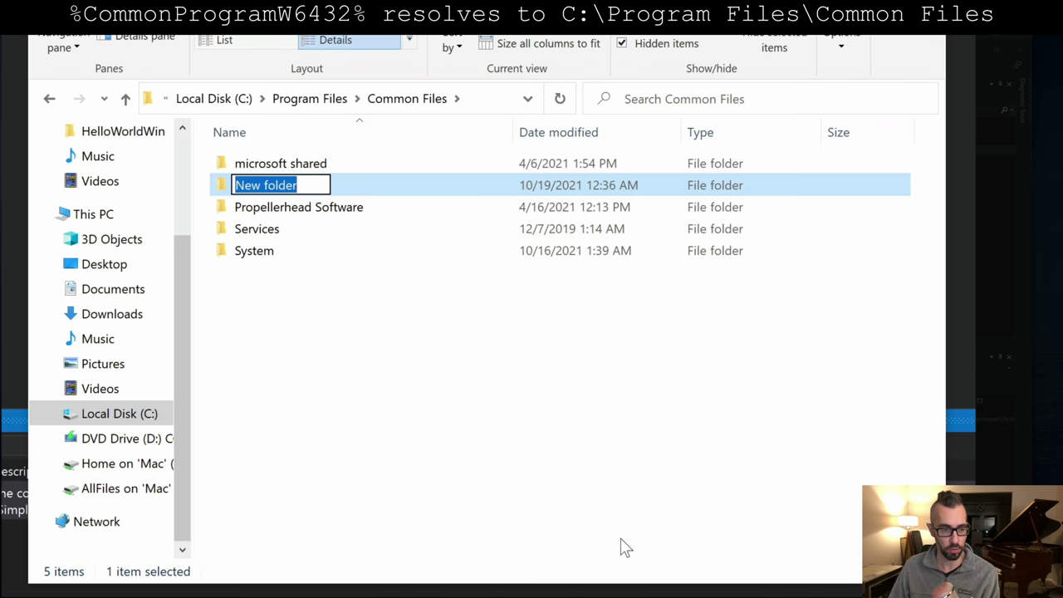
pyautogui.write('VST3')
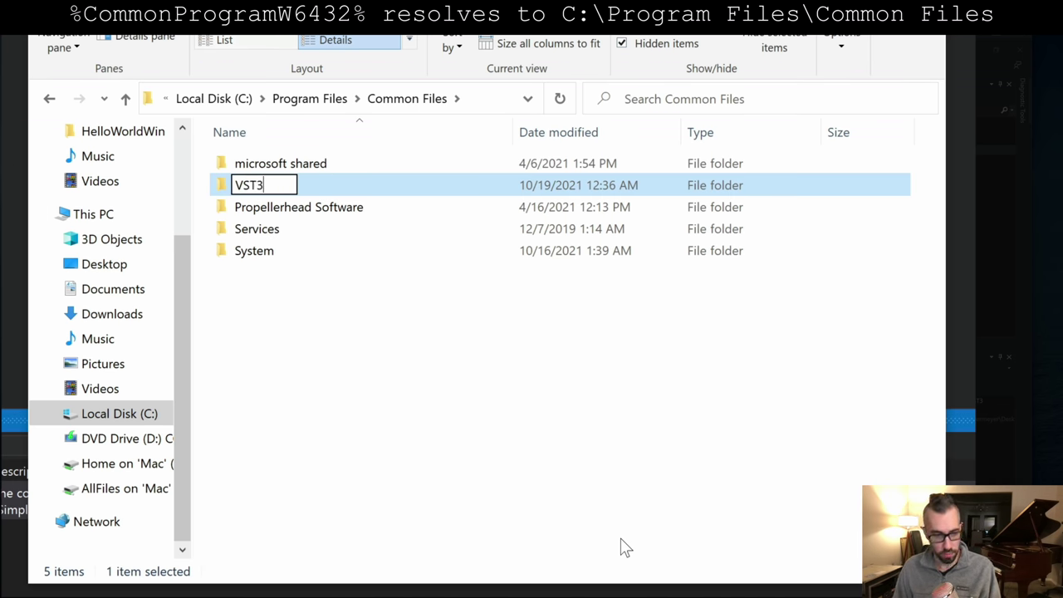
pyautogui.press('Return')
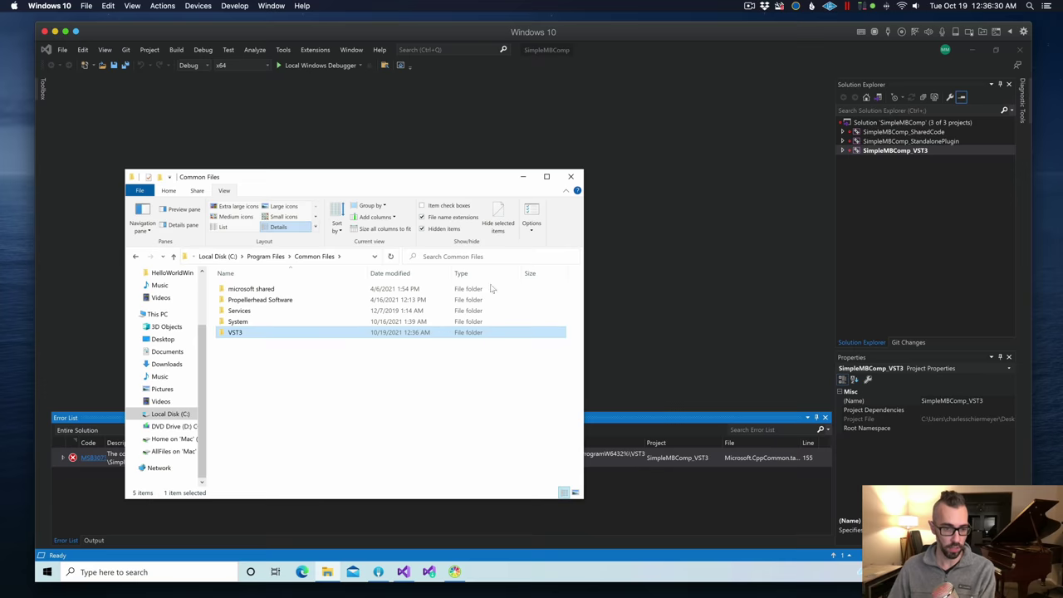
# - Allow the Users group the Modify permission on the VST3 folder, and apply the security changes
pyautogui.click(236, 395)
pyautogui.rightClick(239, 336)
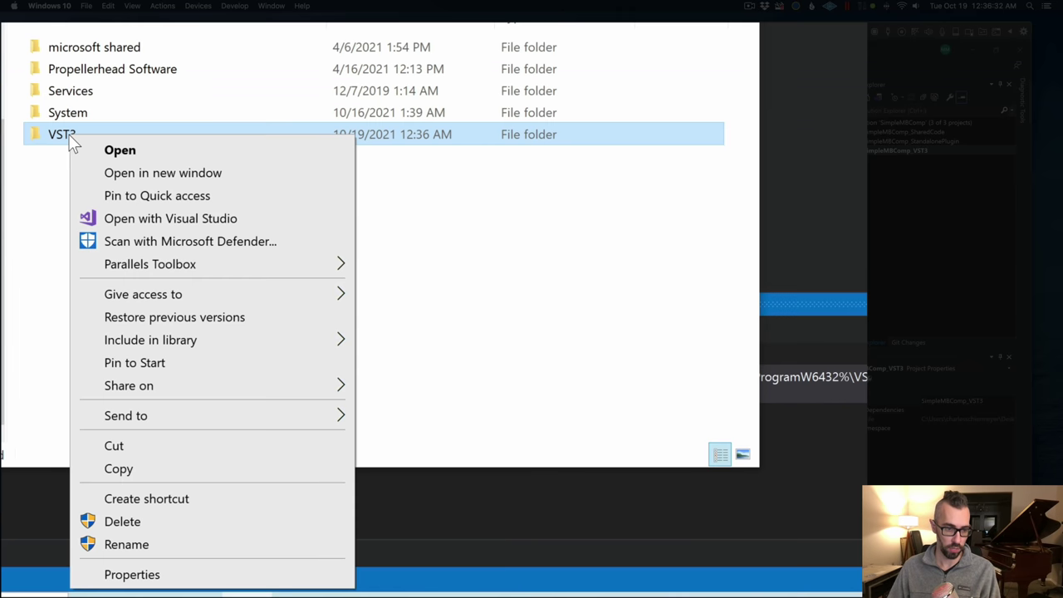
pyautogui.click(196, 574)
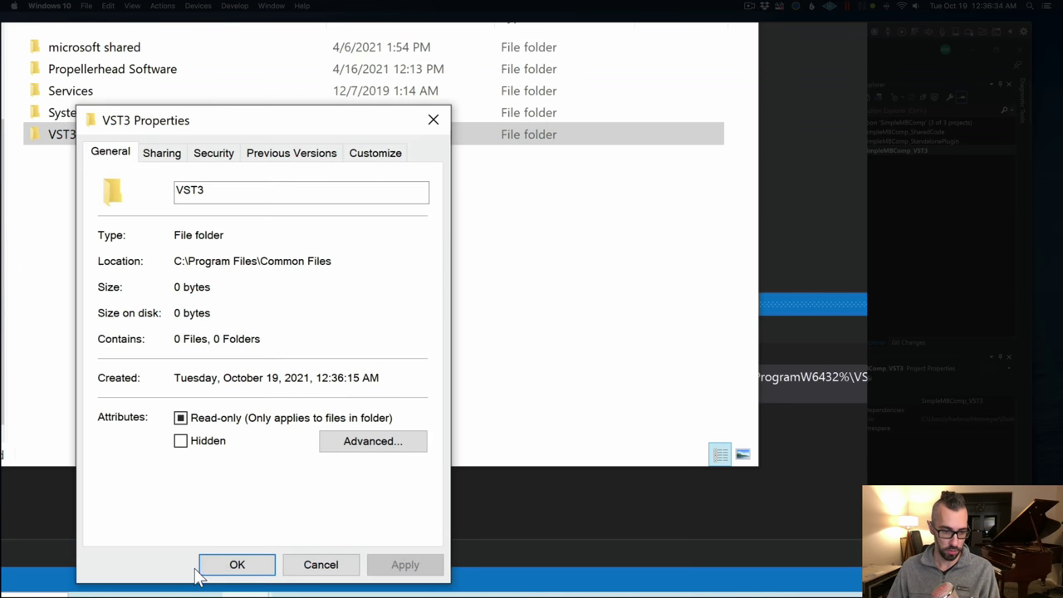
pyautogui.click(207, 152)
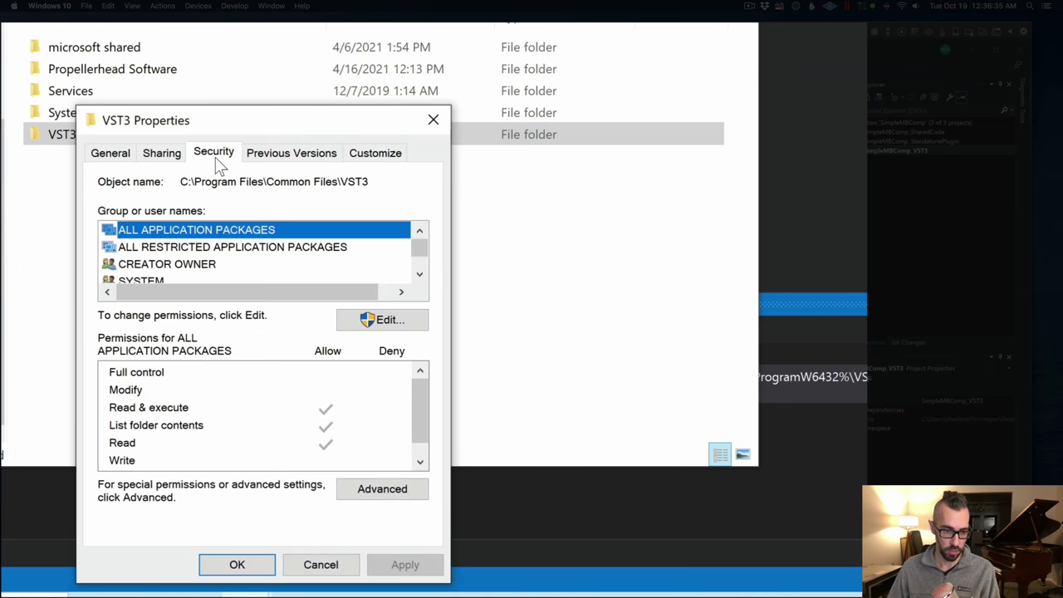
pyautogui.click(366, 321)
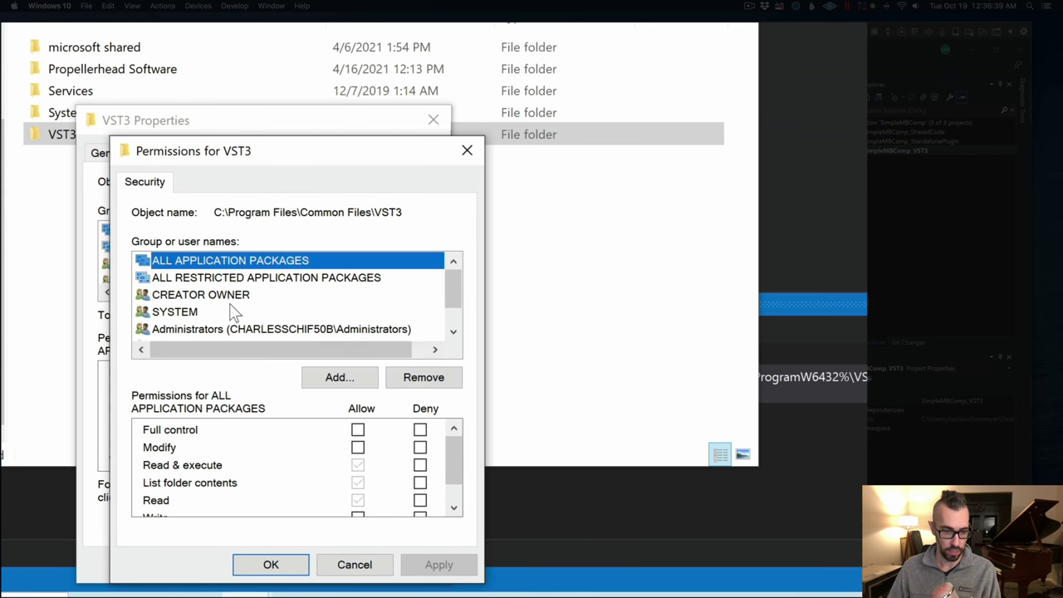
pyautogui.scroll(-1, 277, 308)
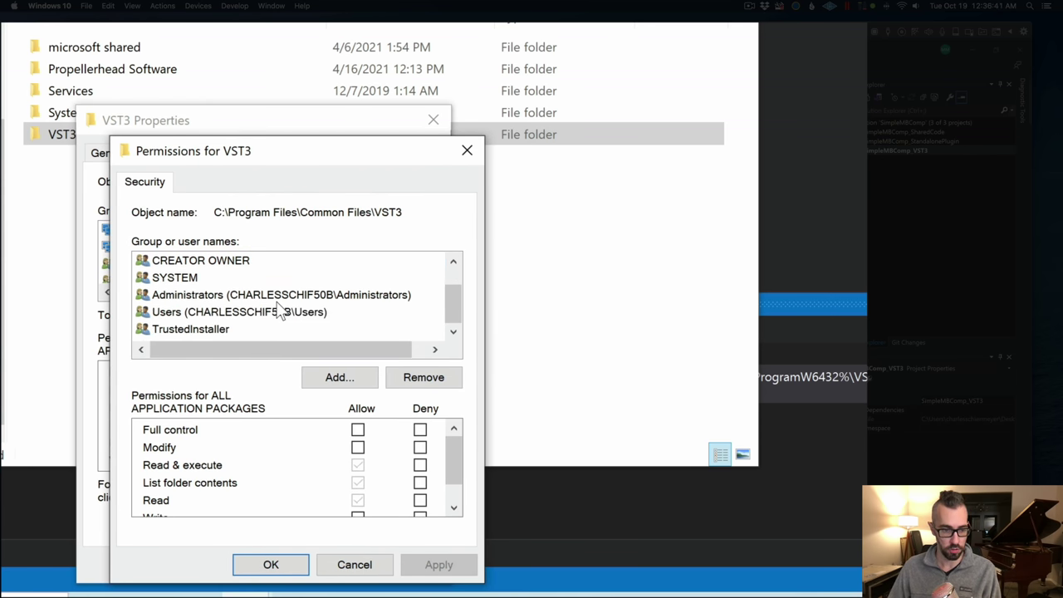
pyautogui.click(225, 312)
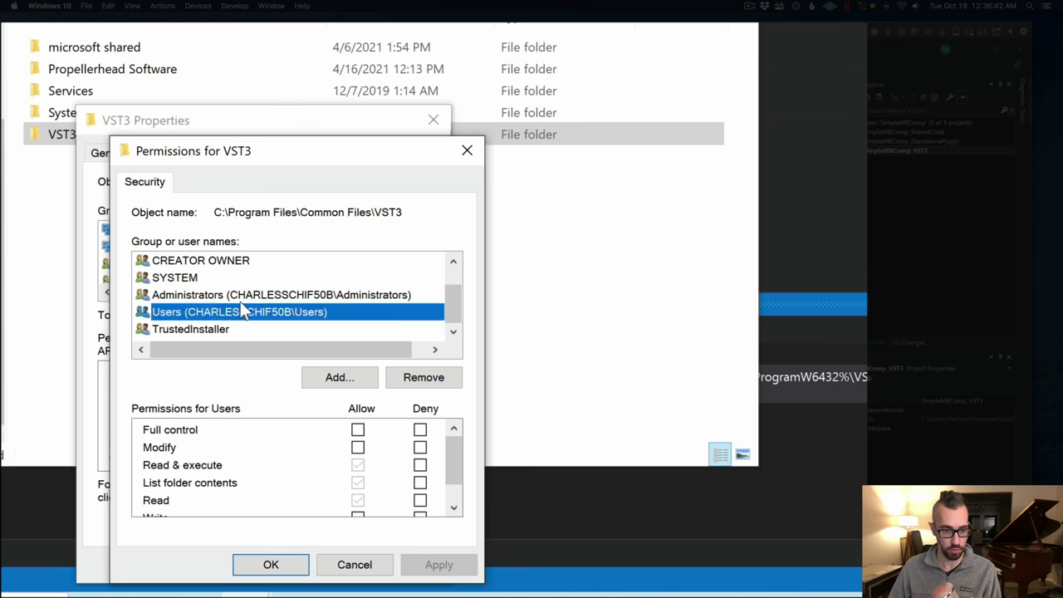
pyautogui.click(357, 447)
pyautogui.click(437, 565)
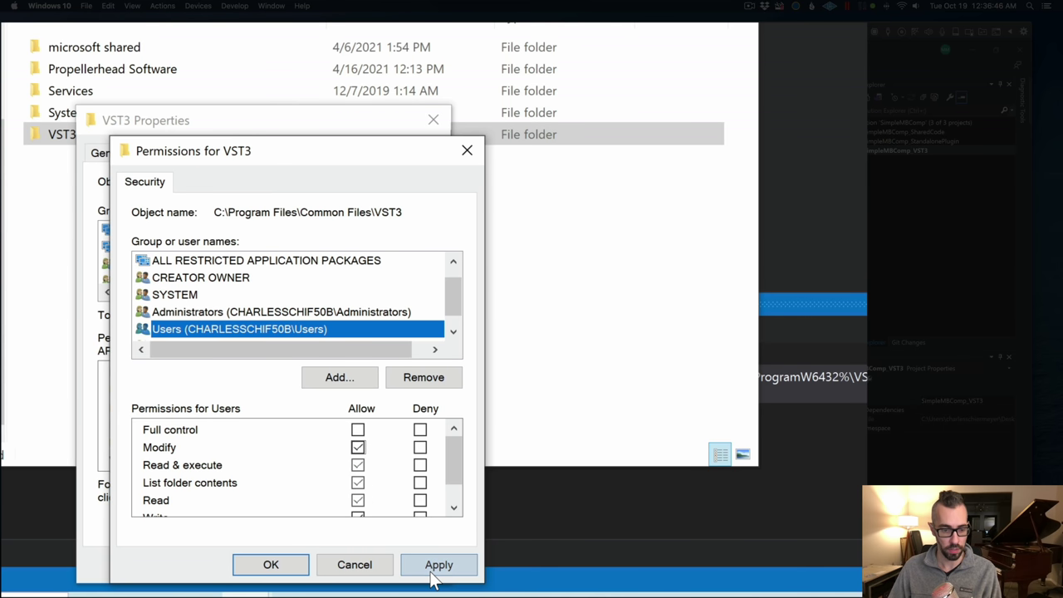
pyautogui.click(272, 565)
pyautogui.click(248, 562)
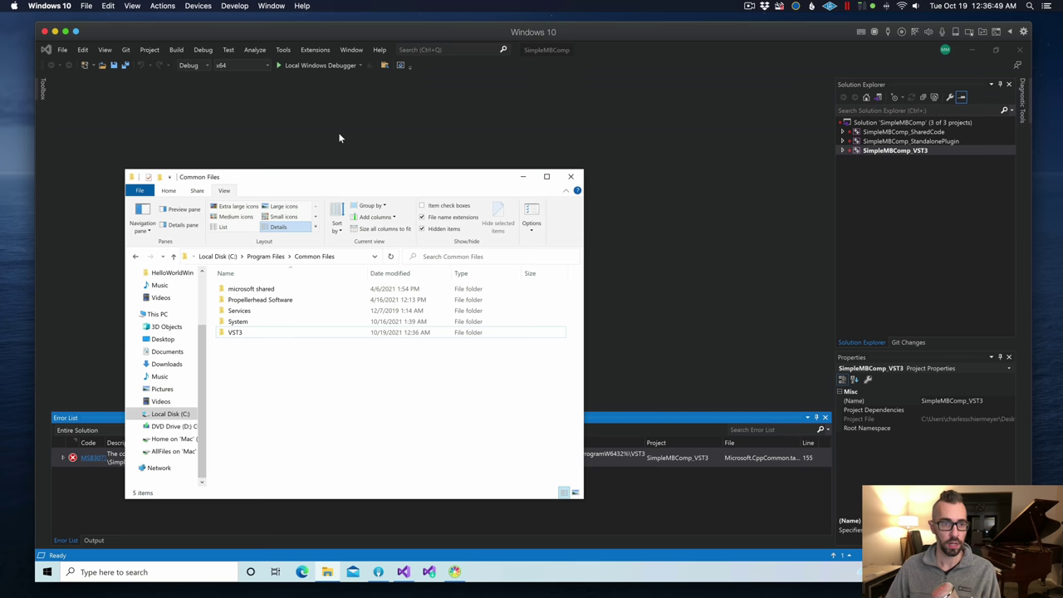
# - Return to Visual Studio, build and run SimpleMBComp_VST3 in the debugger again, and stop the debugging session
pyautogui.click(338, 132)
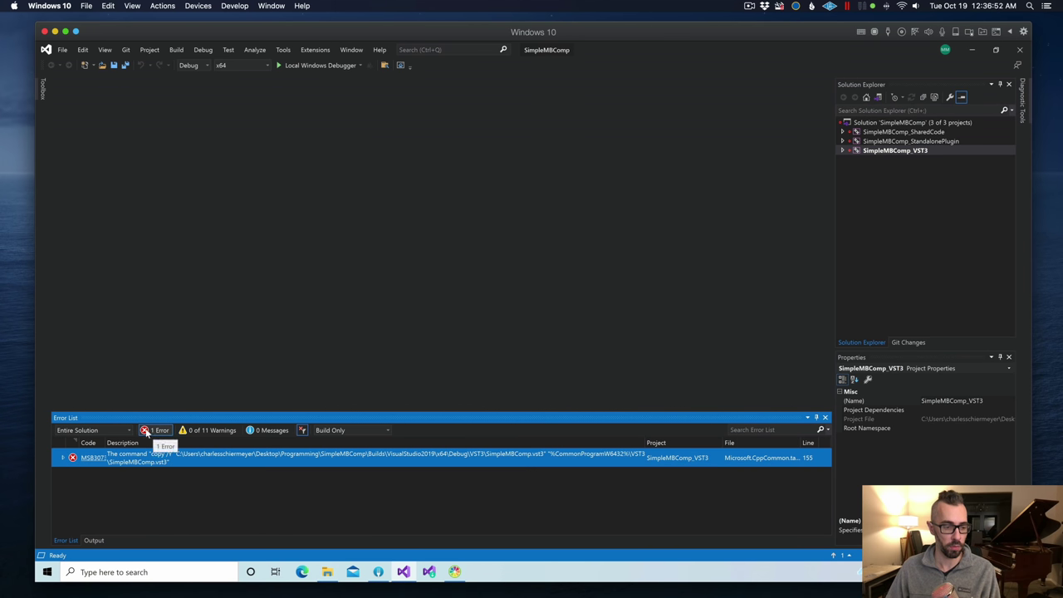
pyautogui.click(305, 66)
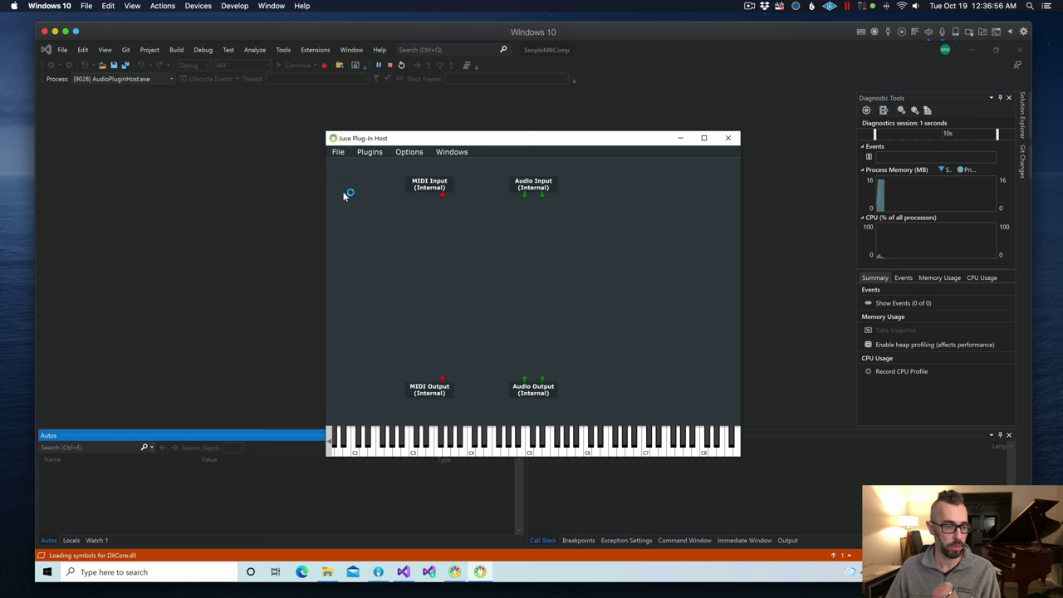
pyautogui.click(180, 473)
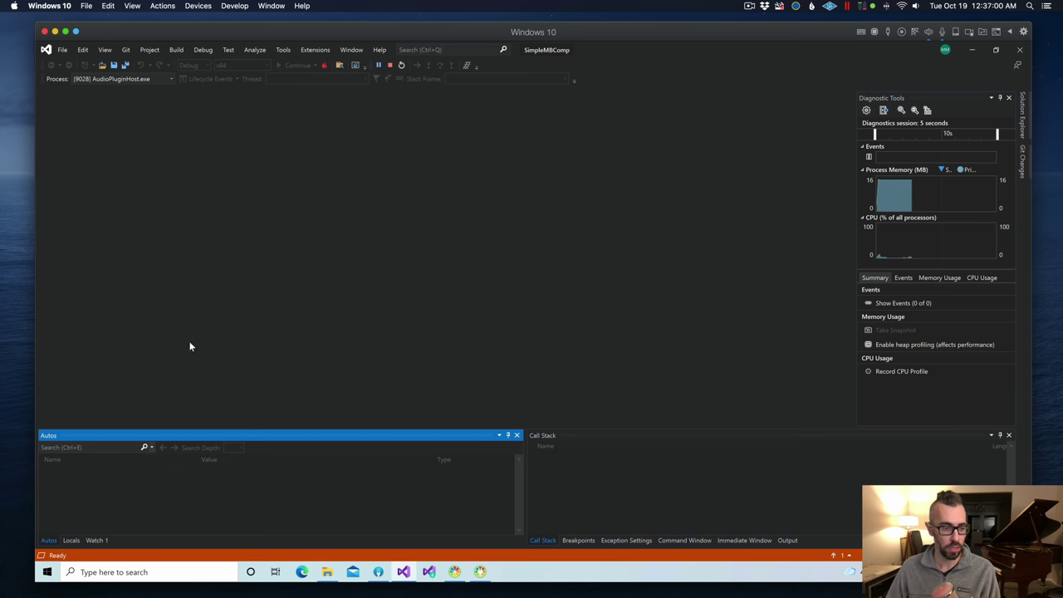
pyautogui.click(388, 65)
# - Show the Build output and examine the lines about the SimpleMBComp.vst3 path and file copy
pyautogui.click(253, 433)
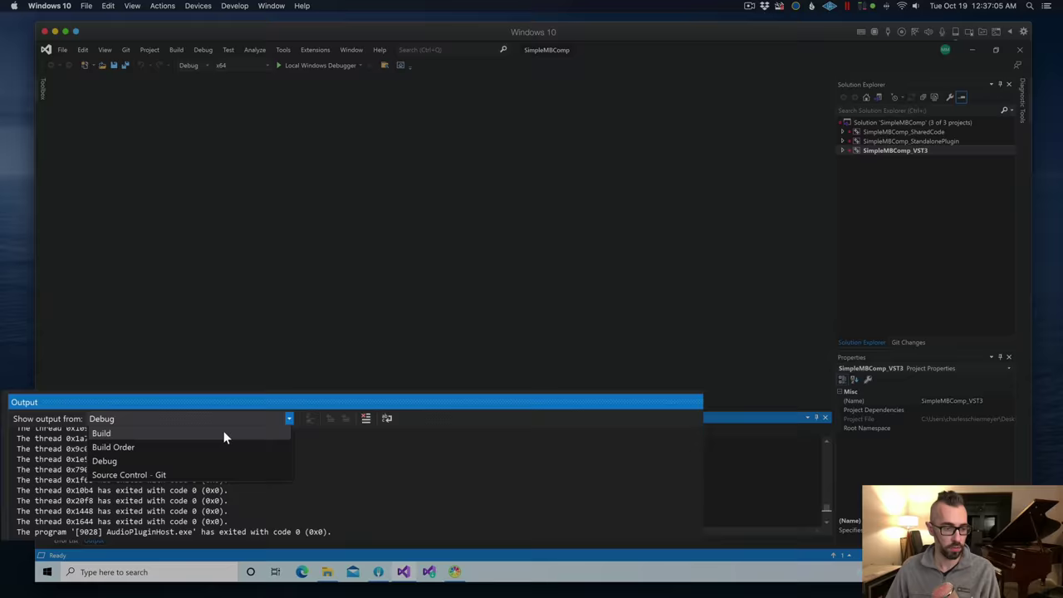
pyautogui.click(221, 441)
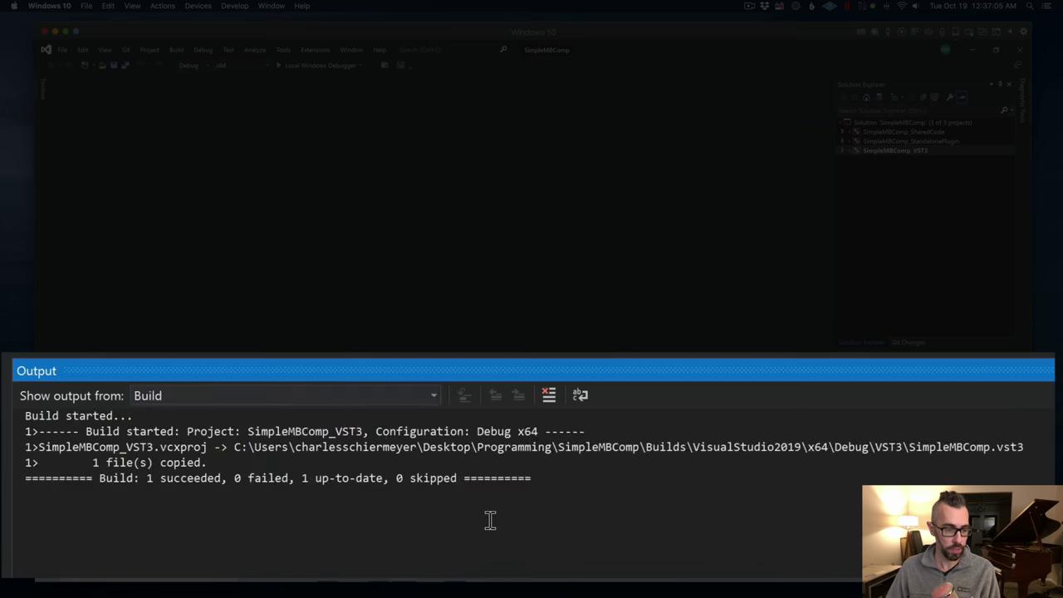
pyautogui.moveTo(209, 463); pyautogui.dragTo(10, 447)
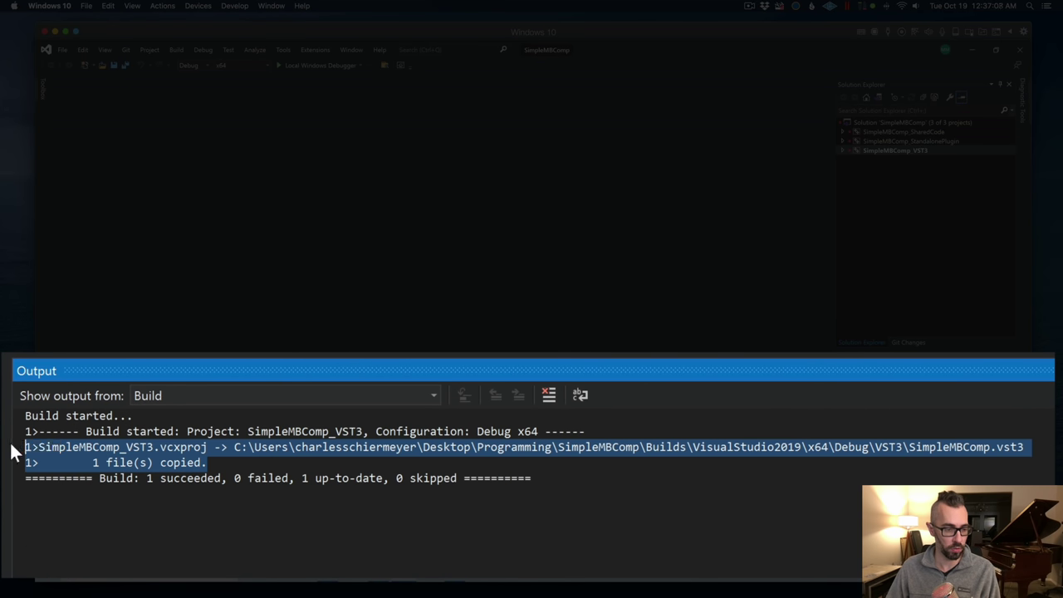
pyautogui.click(411, 462)
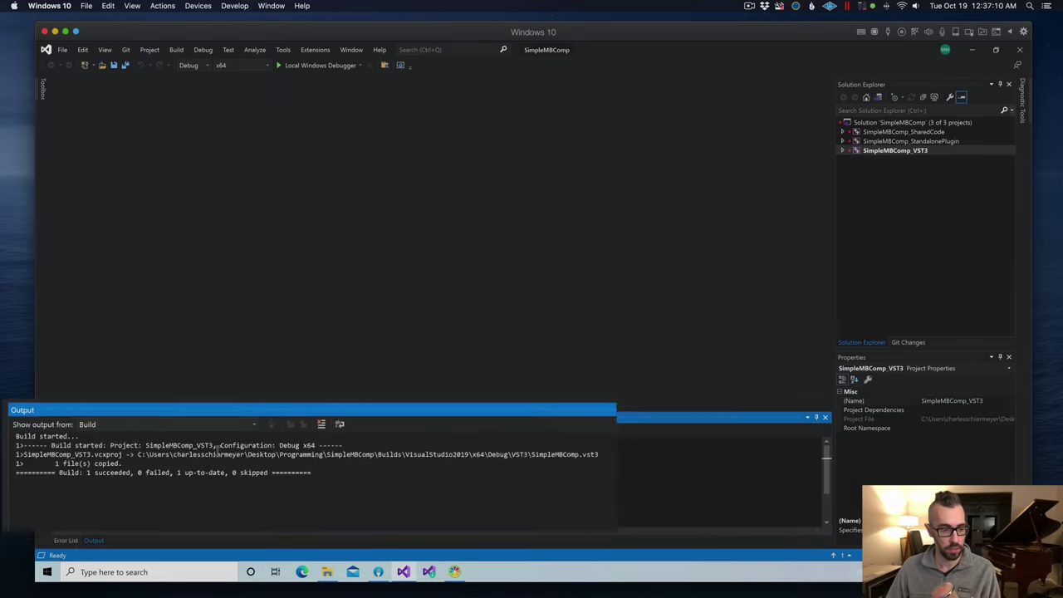
# - Start debugging SimpleMBComp_VST3 again and review the list of available plug-ins in the Juce Plug-In Host
pyautogui.click(319, 66)
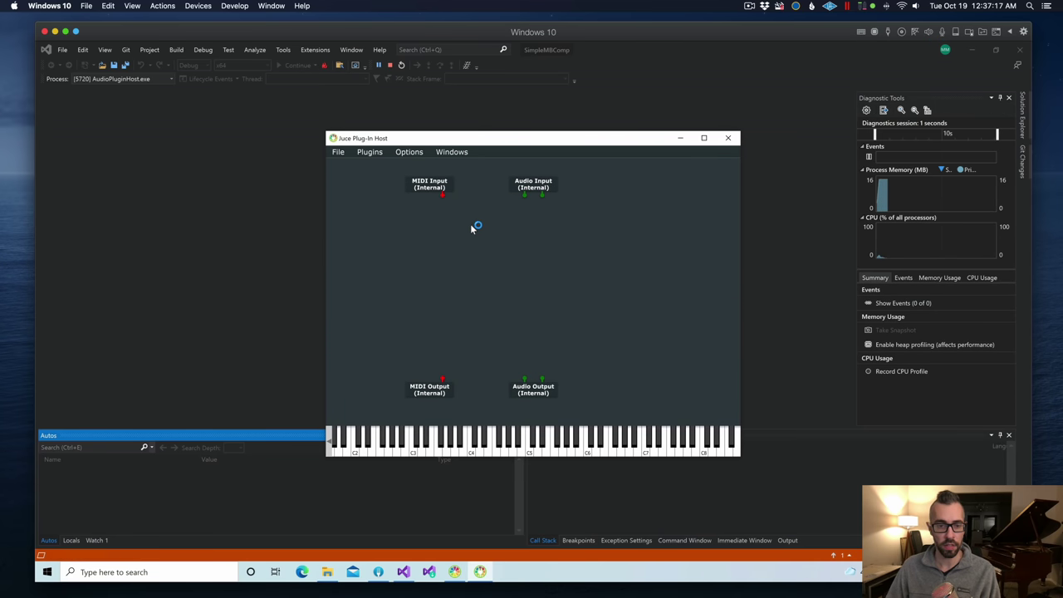
pyautogui.click(409, 153)
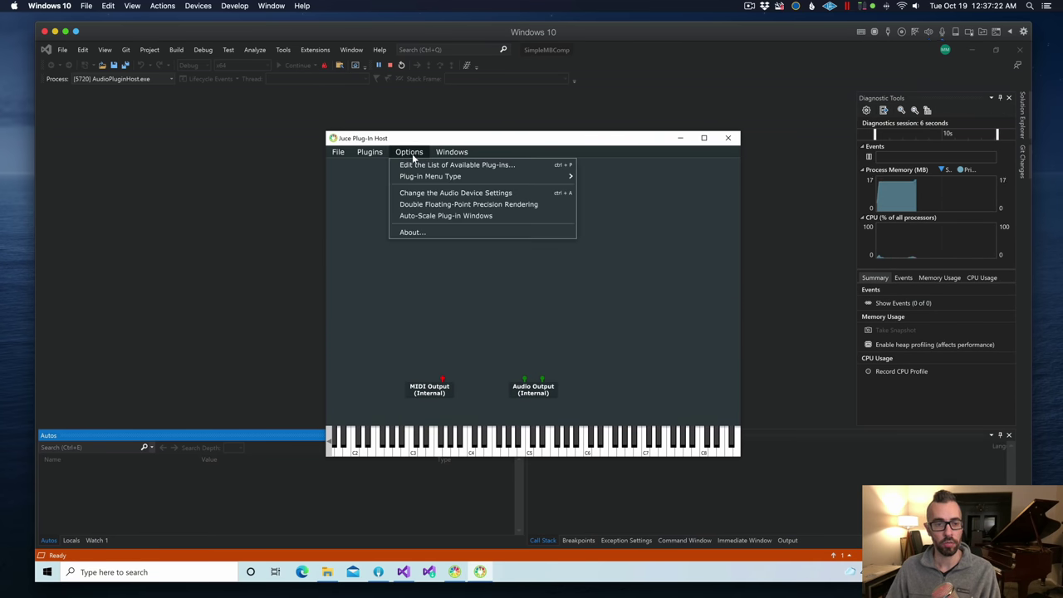
pyautogui.click(488, 166)
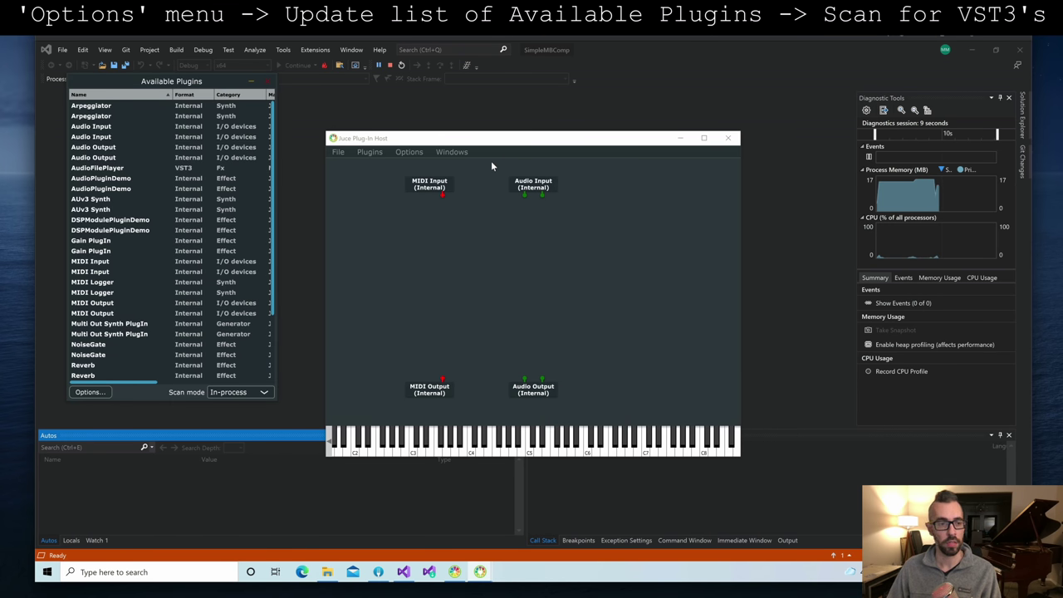
pyautogui.scroll(-3, 121, 303)
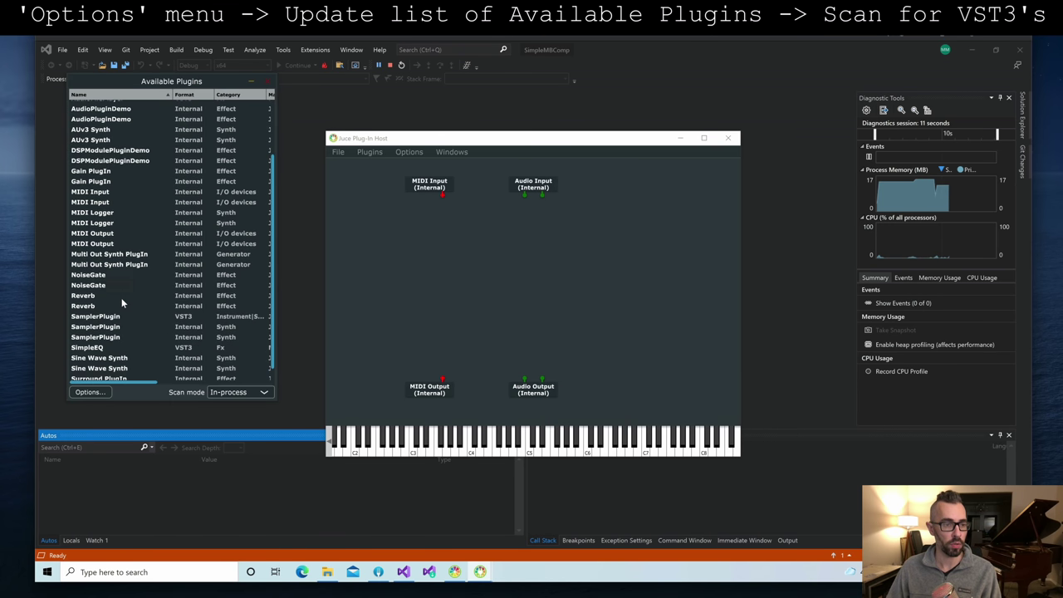
# - Clear the available plug-in list, rescan C:\Program Files\Common Files\VST3 for VST3 plug-ins, and close the list
pyautogui.click(93, 392)
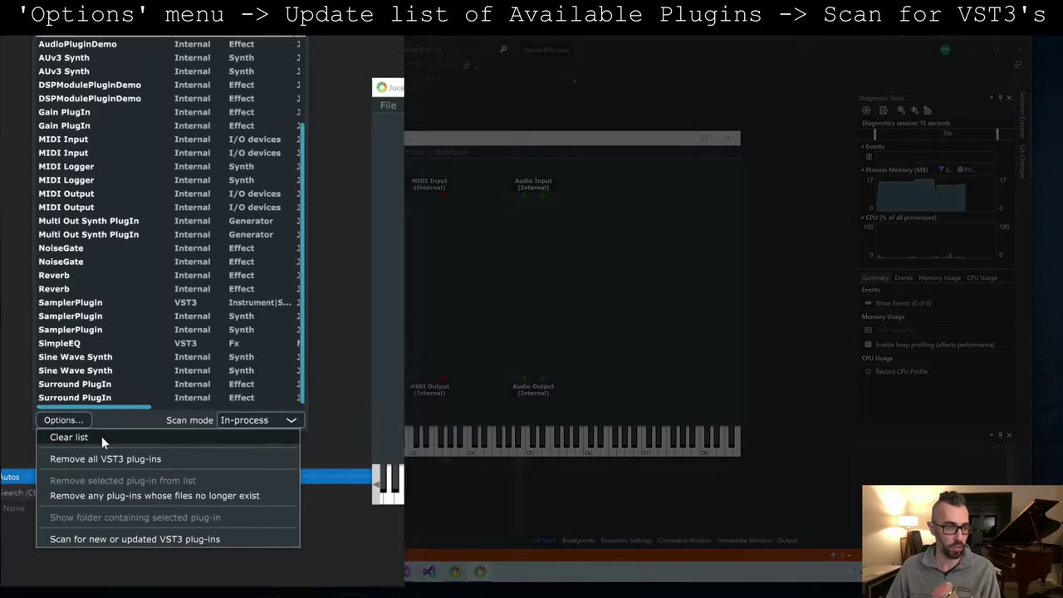
pyautogui.click(107, 441)
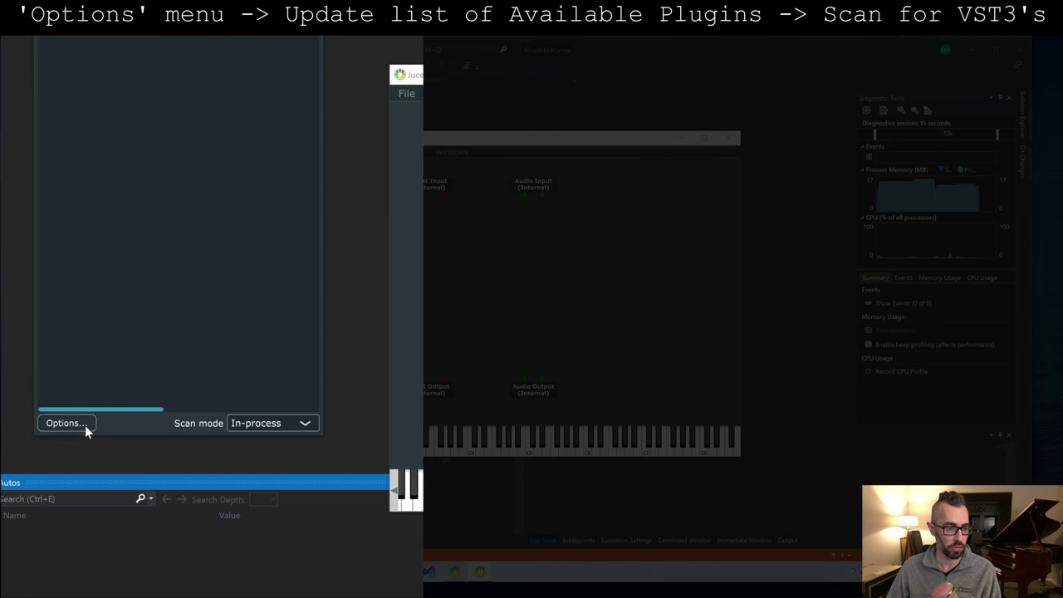
pyautogui.click(84, 425)
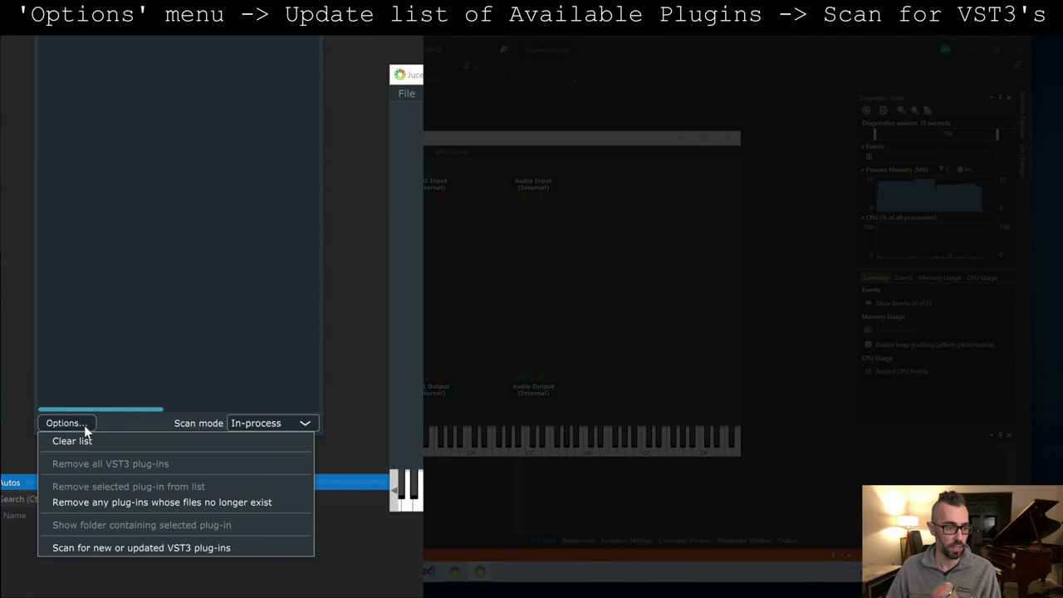
pyautogui.click(154, 548)
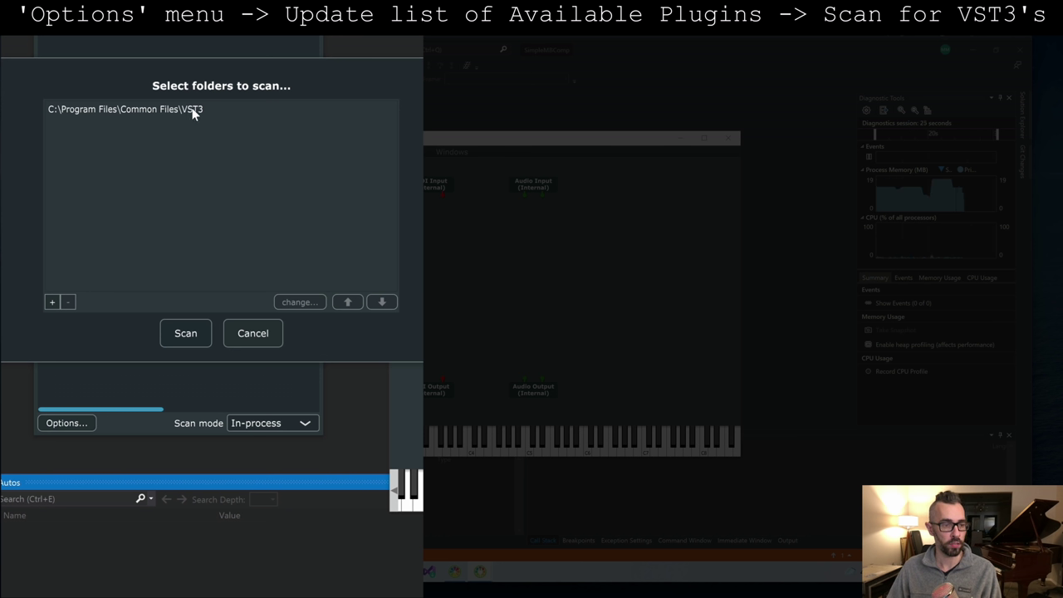
pyautogui.click(185, 333)
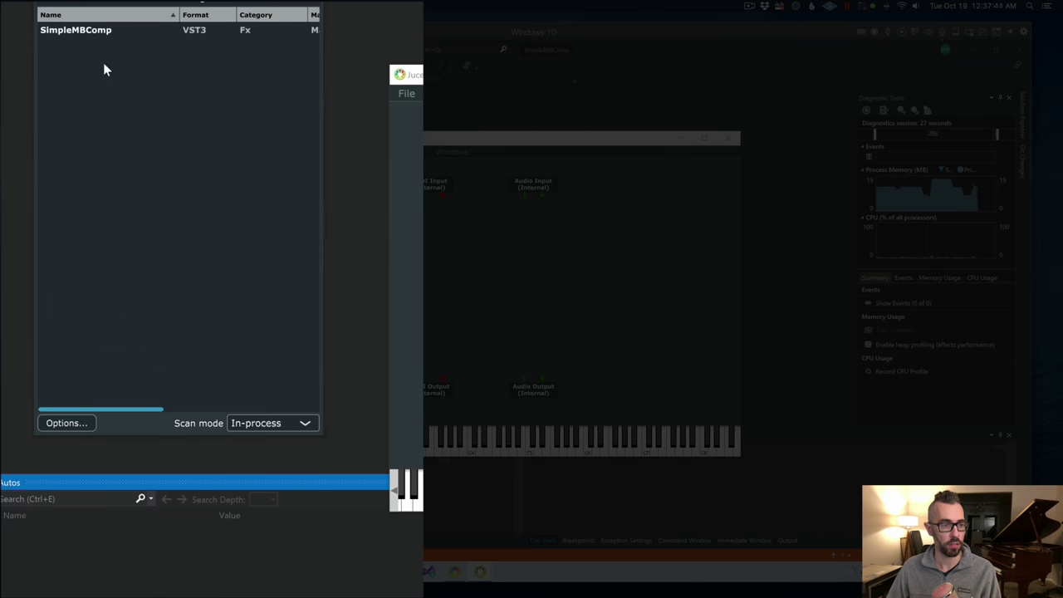
pyautogui.click(78, 31)
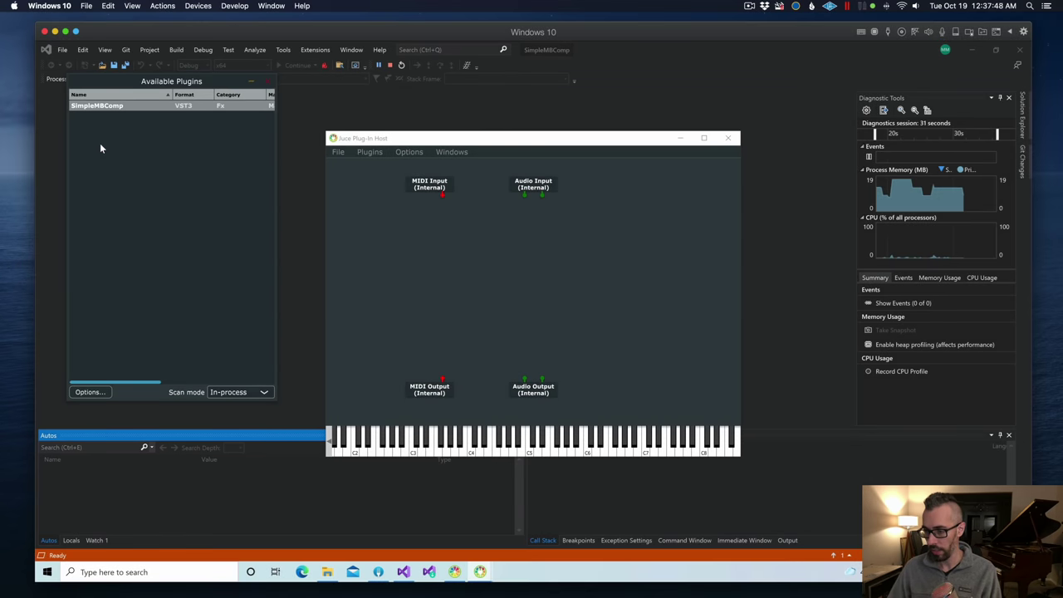
pyautogui.click(266, 82)
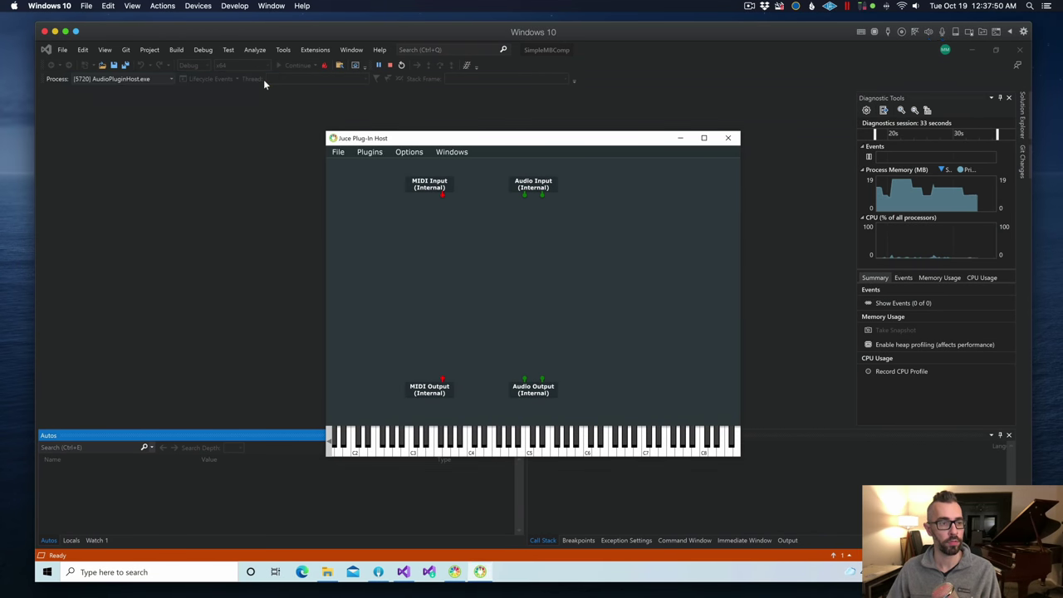
# - Add the Matkat Music LLC SimpleMBComp plug-in to the host graph, and open its editor window beside the graph
pyautogui.rightClick(567, 243)
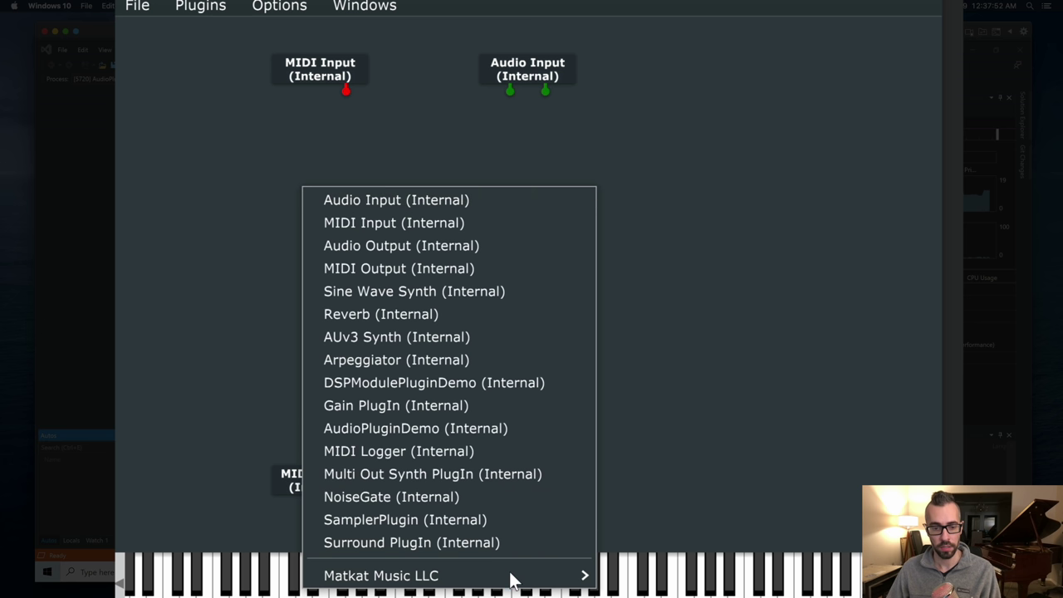
pyautogui.moveTo(510, 579)
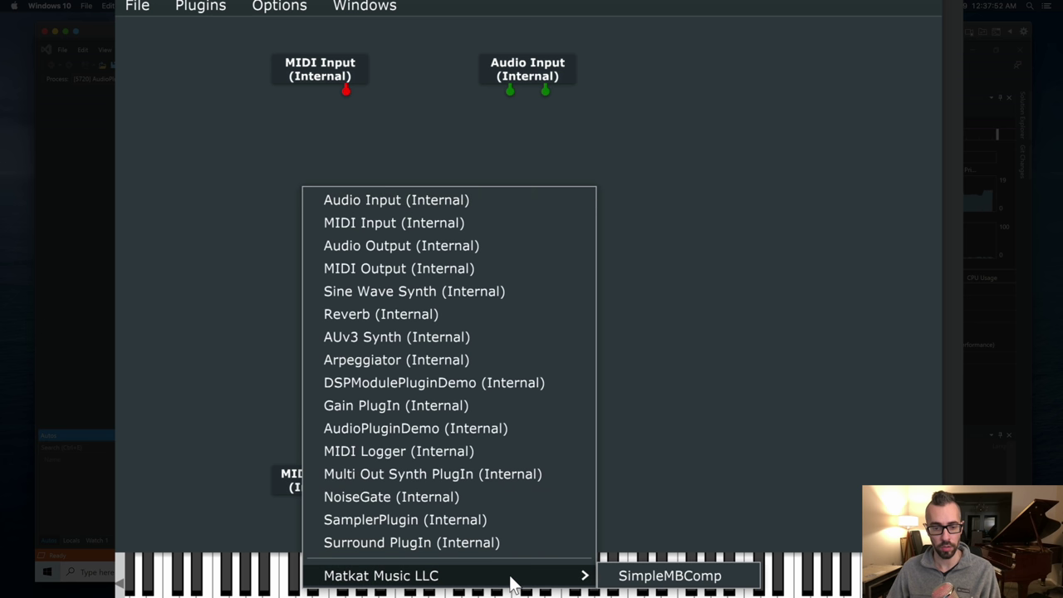
pyautogui.click(721, 577)
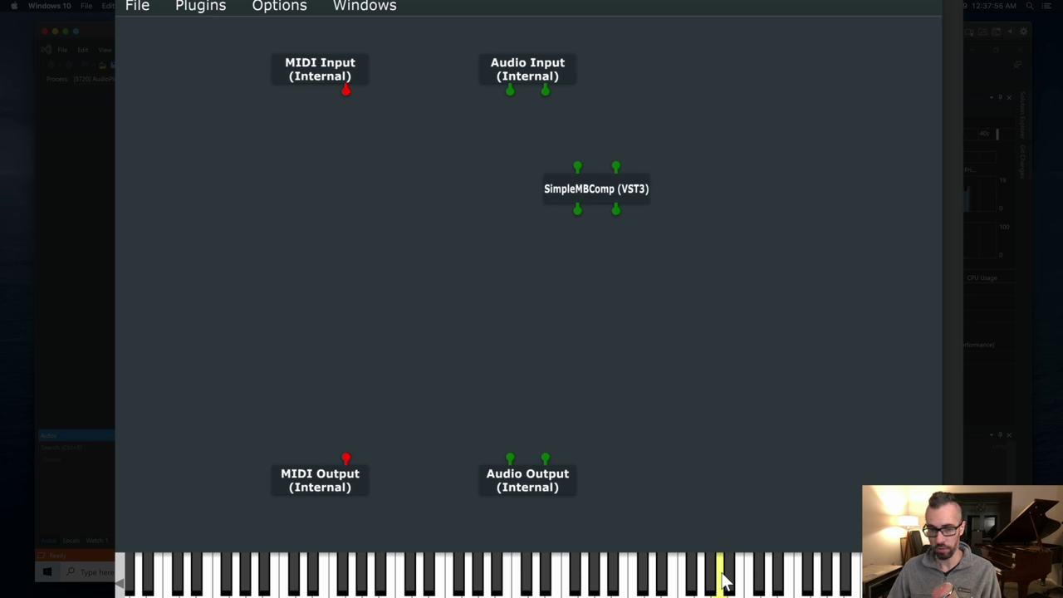
pyautogui.doubleClick(592, 189)
pyautogui.moveTo(330, 225); pyautogui.dragTo(275, 224)
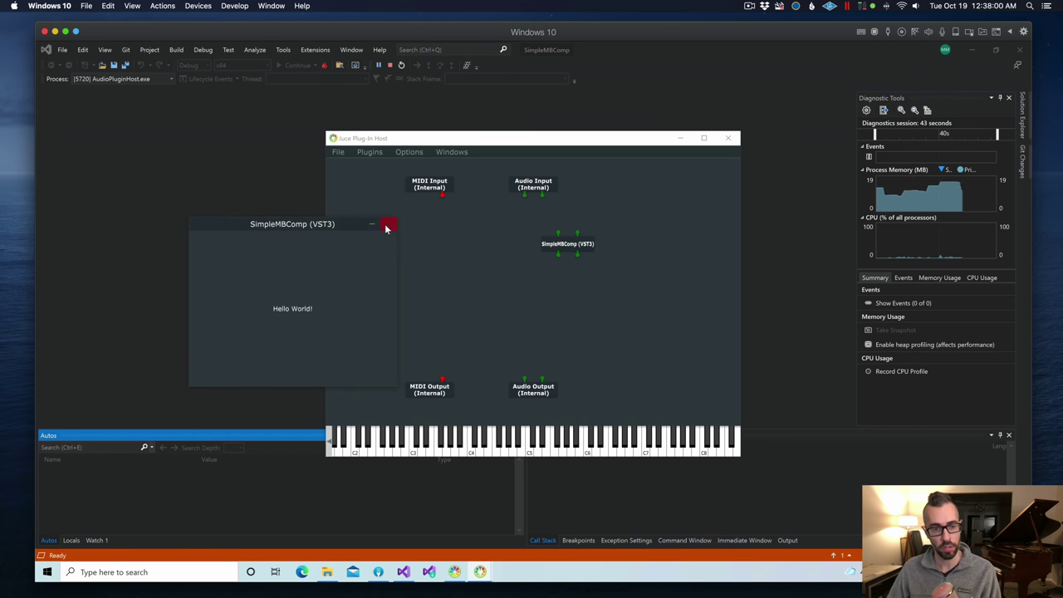
# - Move the SimpleMBComp node slightly closer to Audio Output, and connect both of its outputs to the Audio Output inputs
pyautogui.click(550, 285)
pyautogui.moveTo(562, 246); pyautogui.dragTo(523, 375)
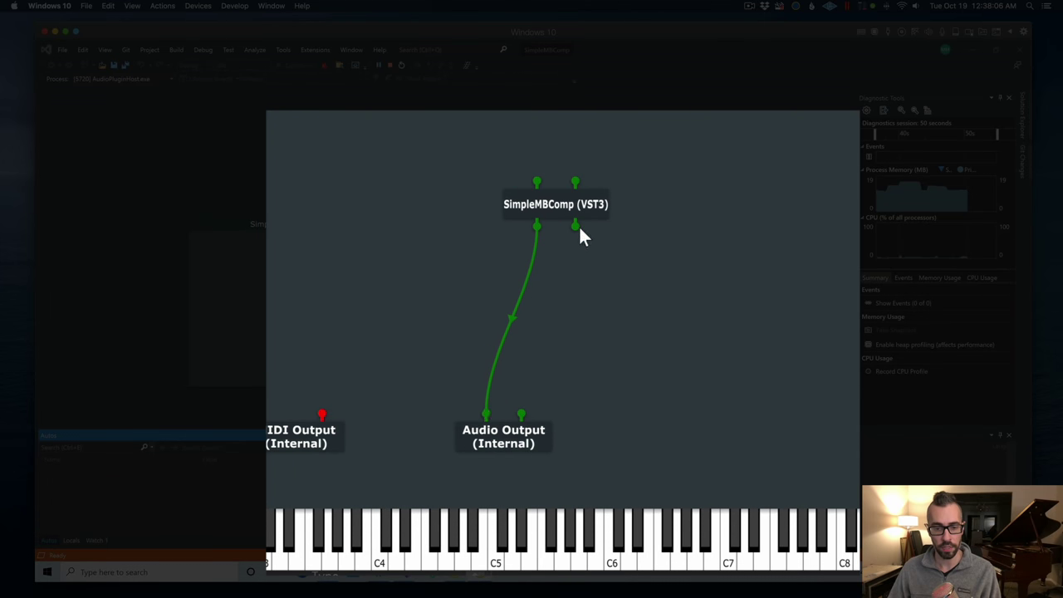
pyautogui.moveTo(576, 225); pyautogui.dragTo(523, 413)
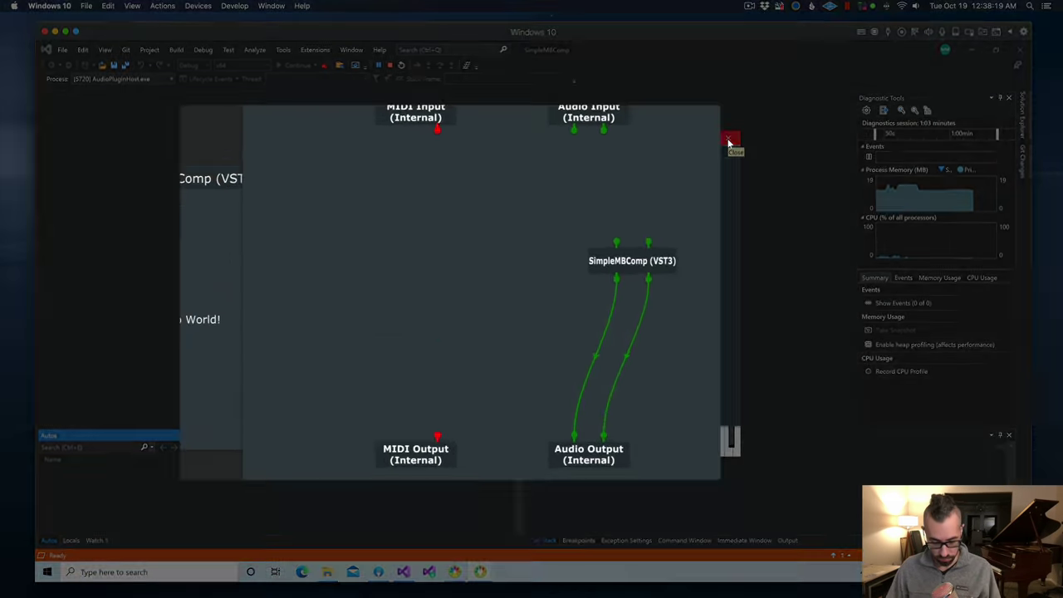
# - Start saving the graph and browse to the SimpleMBComp folder inside Programming on the Desktop
pyautogui.hotkey('ctrl', 's')
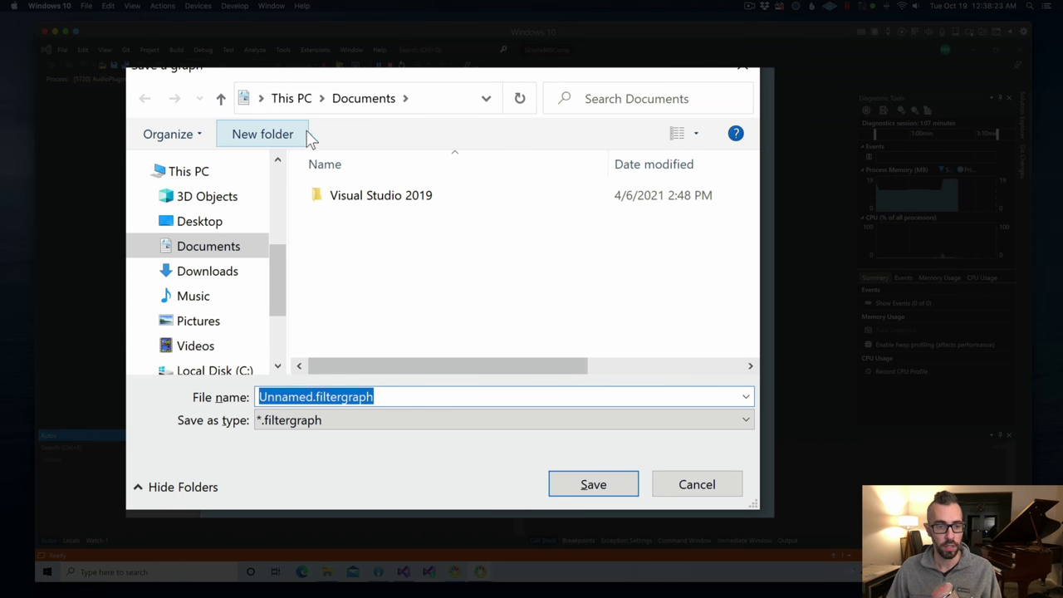
pyautogui.moveTo(278, 285); pyautogui.dragTo(280, 264)
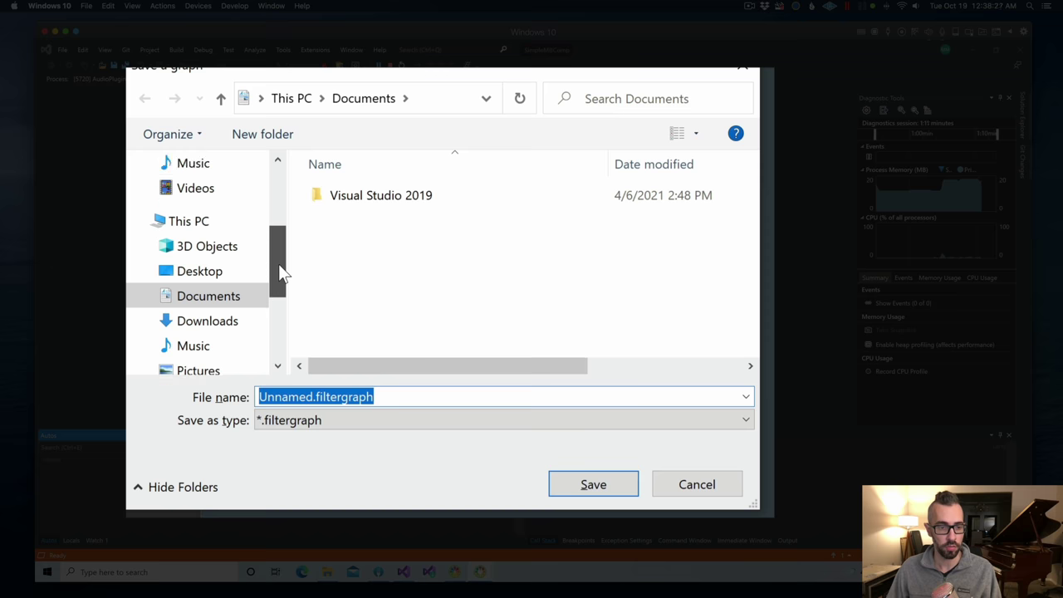
pyautogui.click(188, 271)
pyautogui.doubleClick(366, 193)
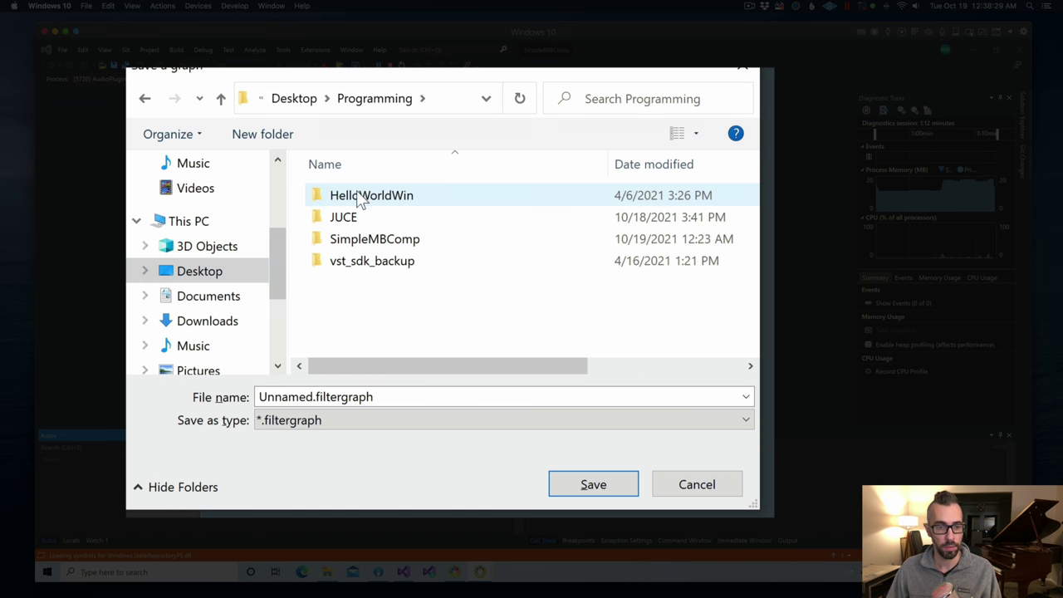
pyautogui.doubleClick(365, 234)
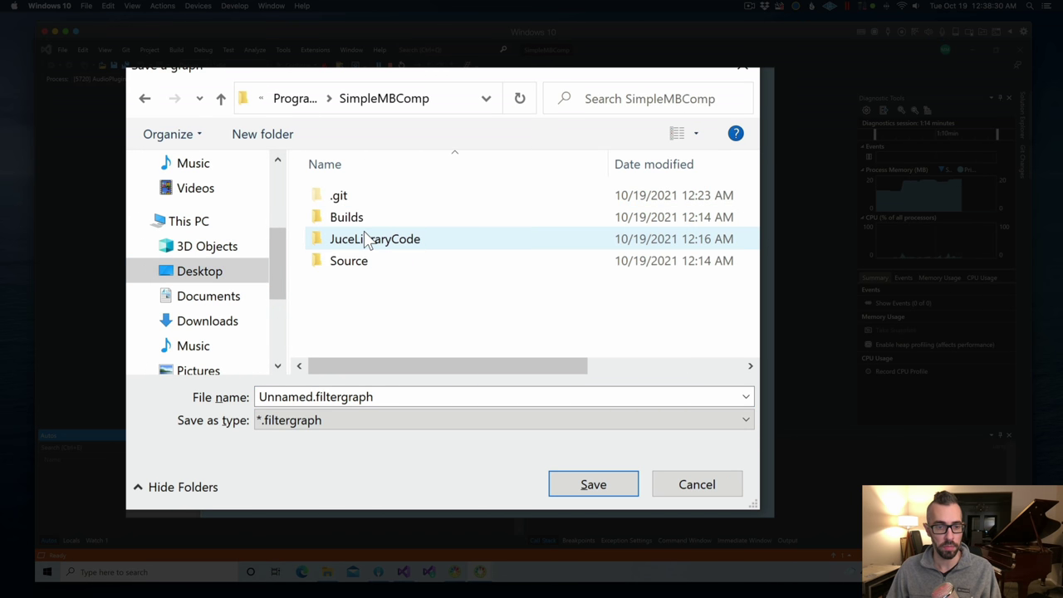
# - Name the filtergraph file SimpleMBComp, save it, and close the plug-in host
pyautogui.doubleClick(289, 397)
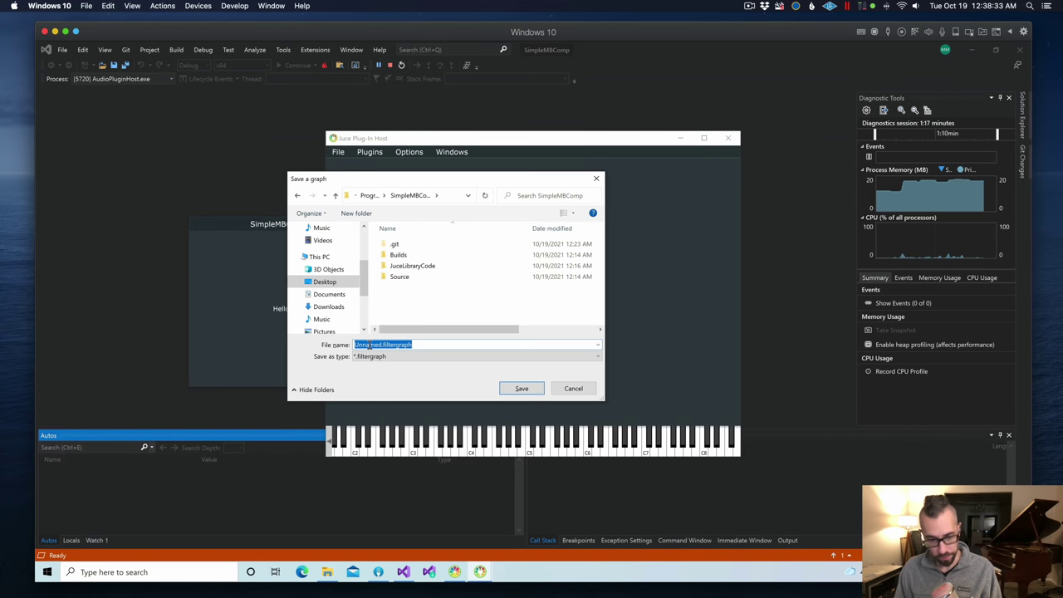
pyautogui.write('test')
pyautogui.write('S')
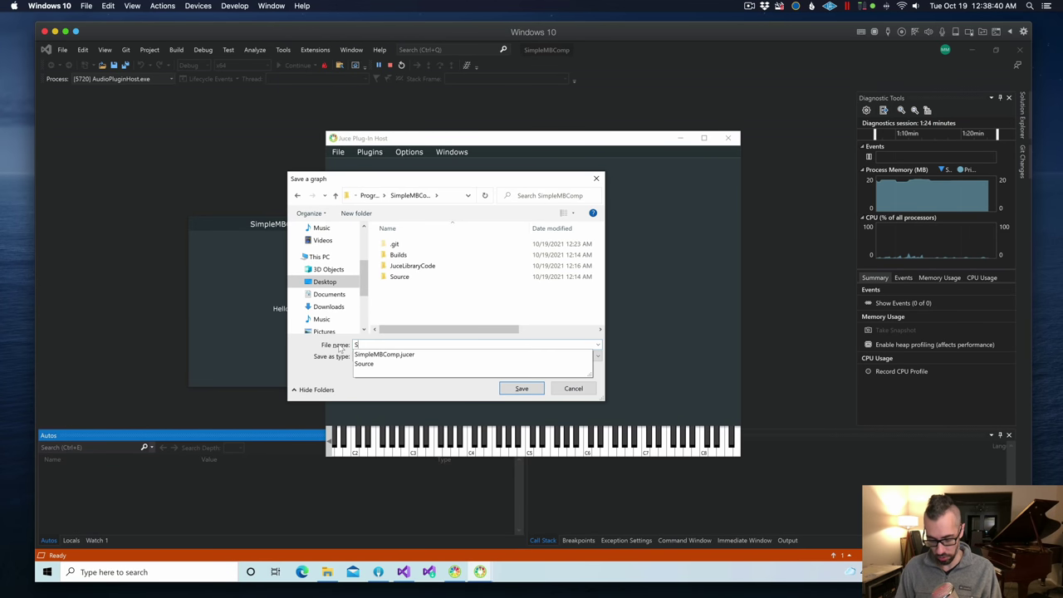
pyautogui.write('impleMBComp filt')
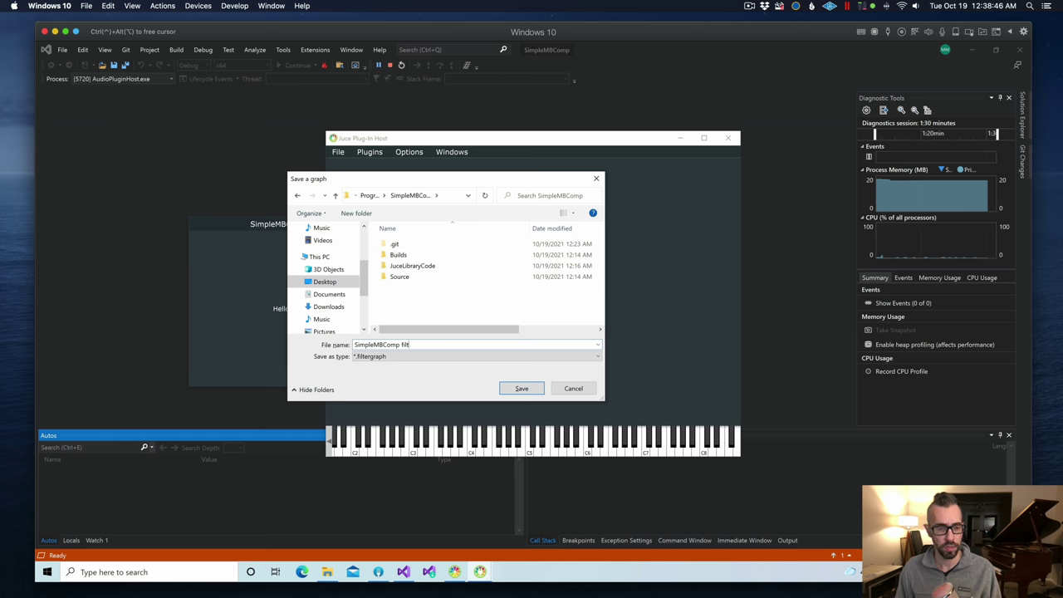
pyautogui.press('BackSpace')
pyautogui.press('Escape')
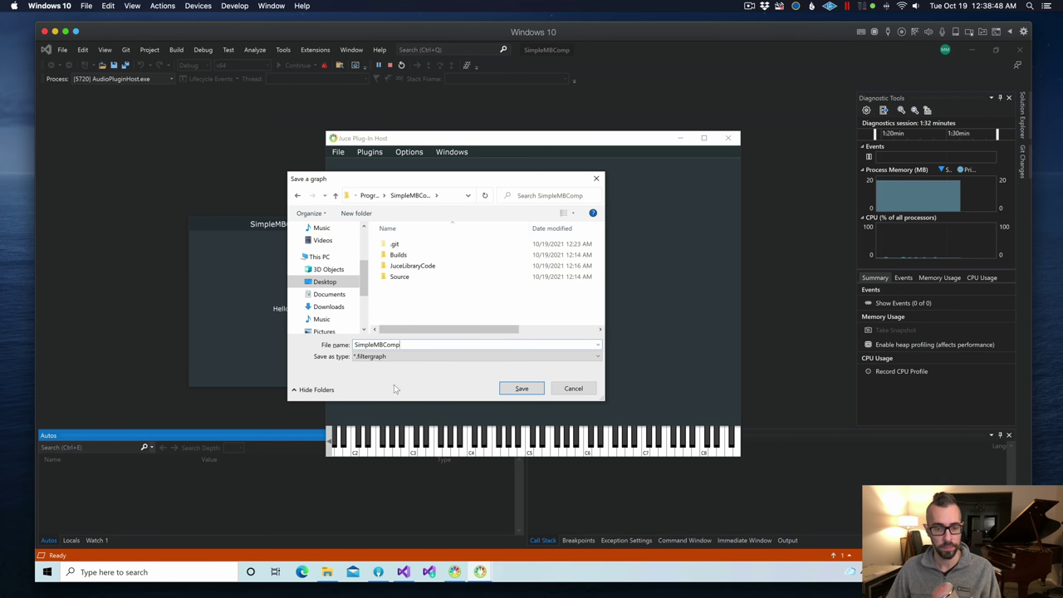
pyautogui.click(519, 389)
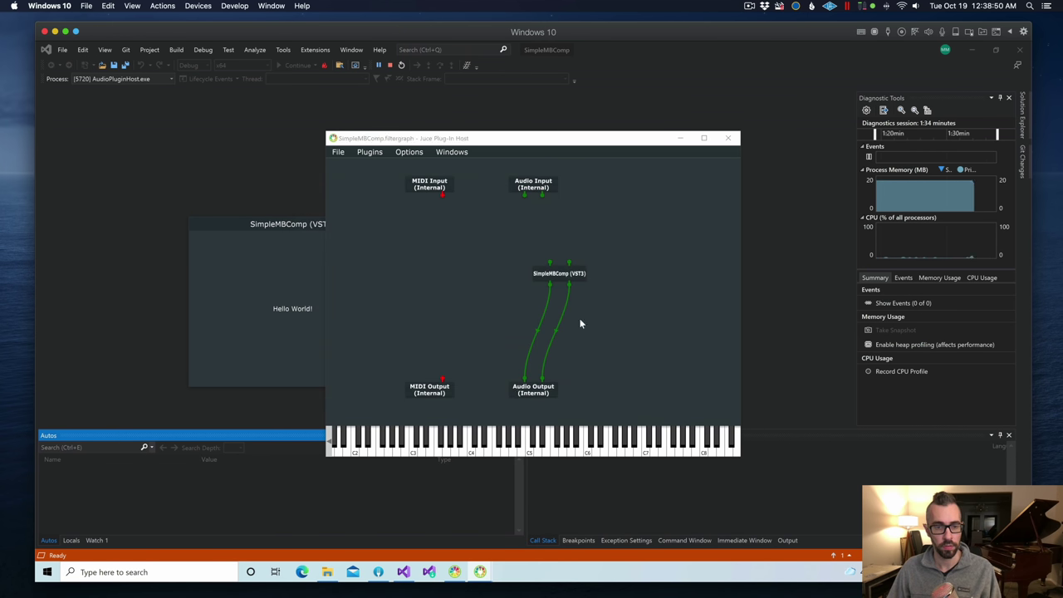
pyautogui.click(728, 138)
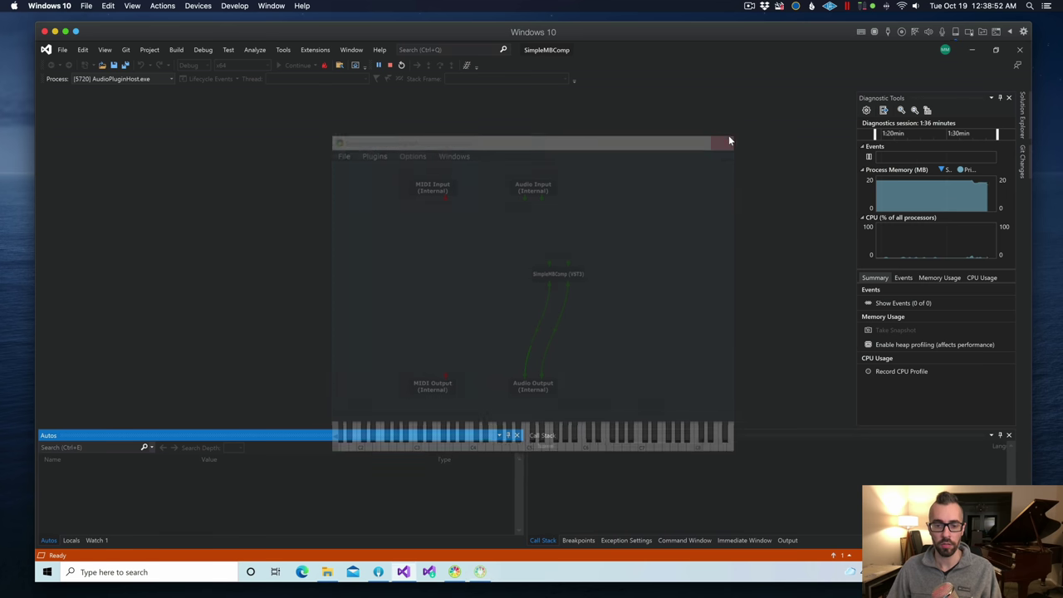
# - Switch to Fork, stage SimpleMBComp.filtergraph, and commit it with the subject "Added filtergraph"
pyautogui.click(378, 572)
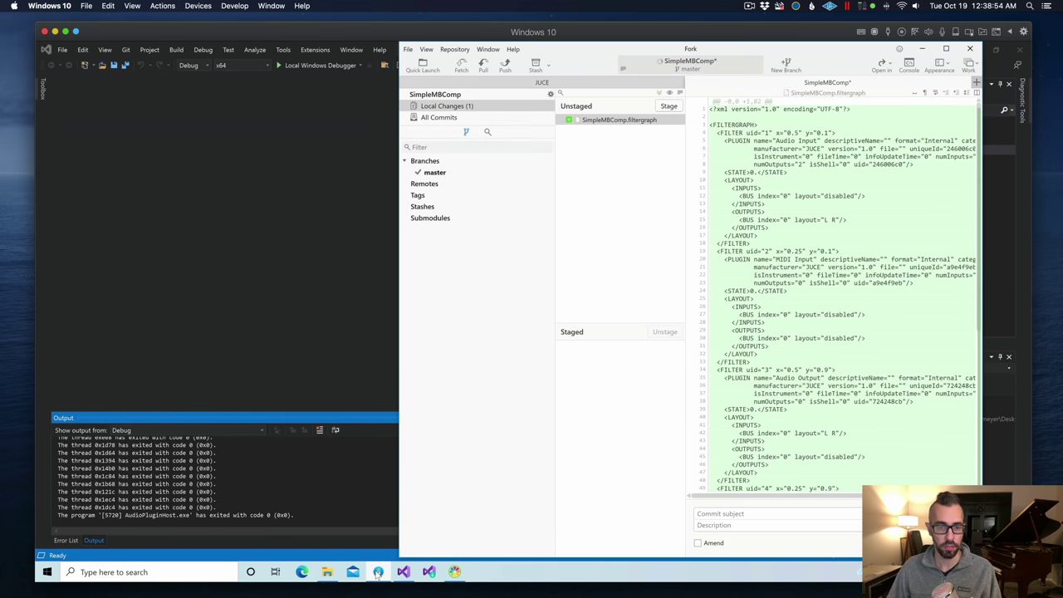
pyautogui.click(754, 513)
pyautogui.write('Added')
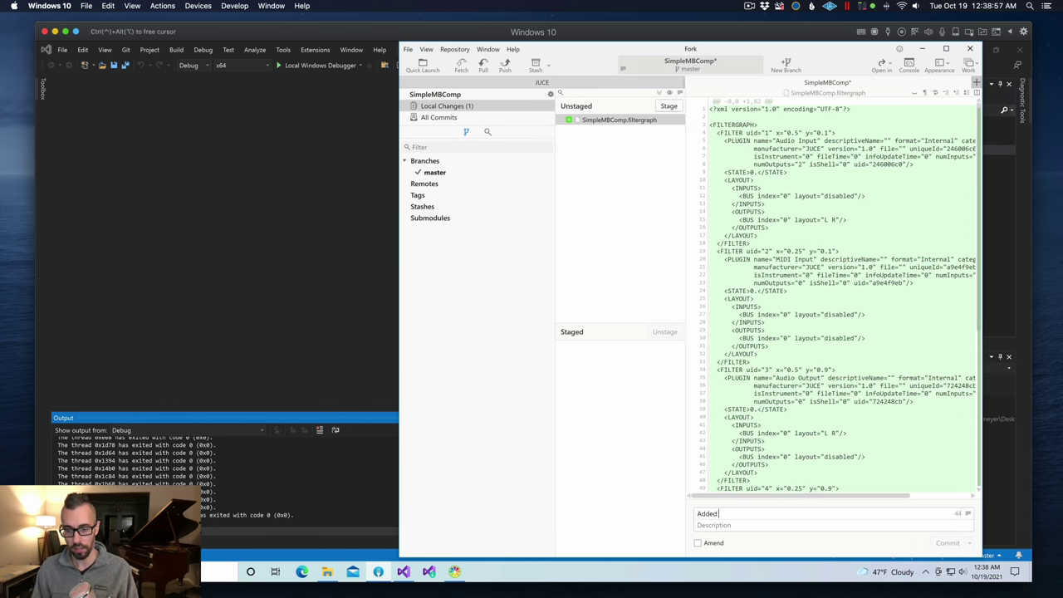
pyautogui.write(' filterg')
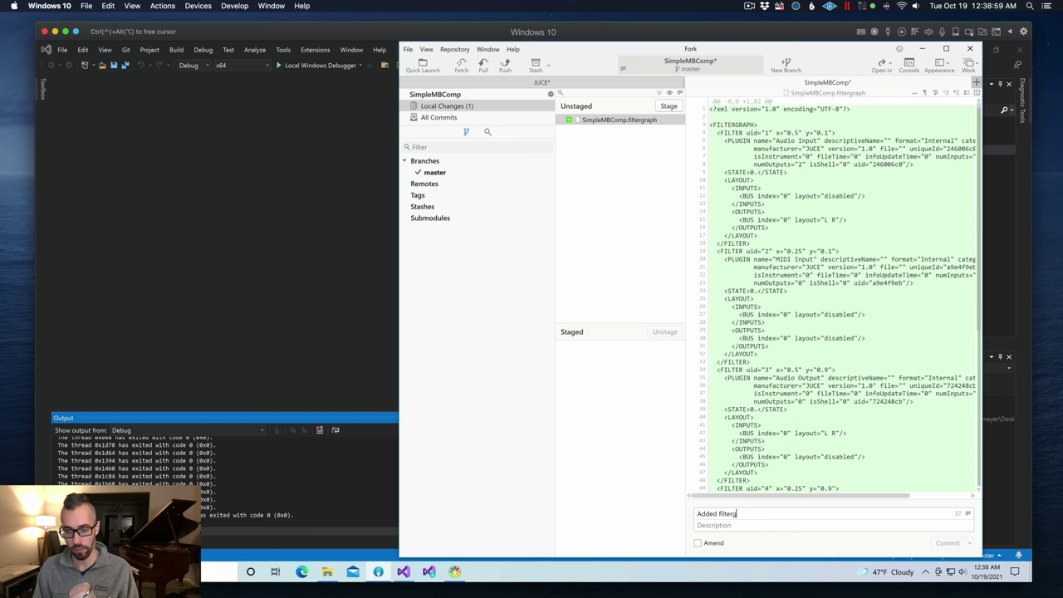
pyautogui.write('raraph')
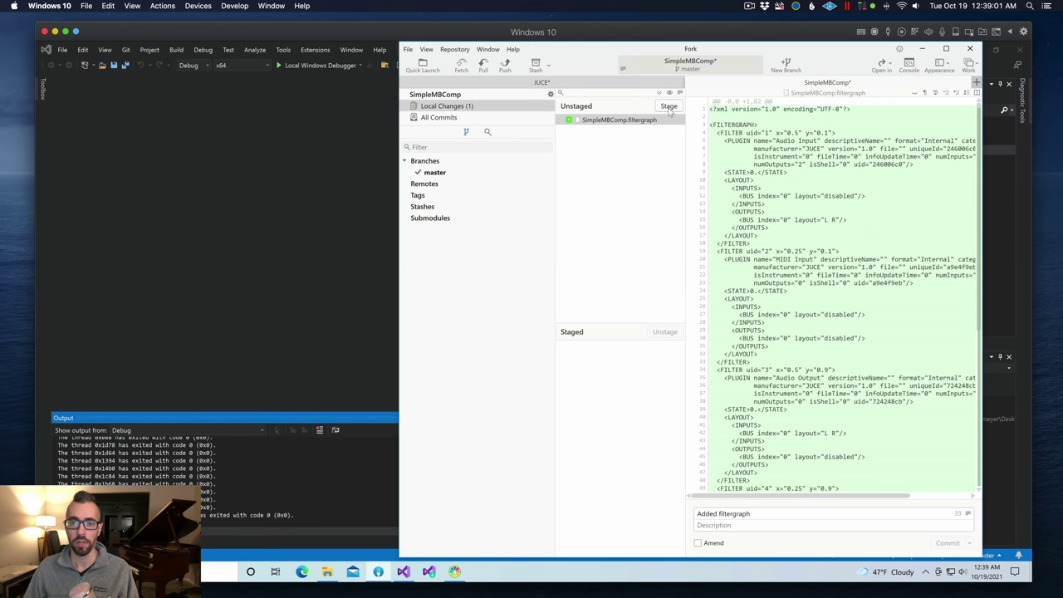
pyautogui.click(669, 107)
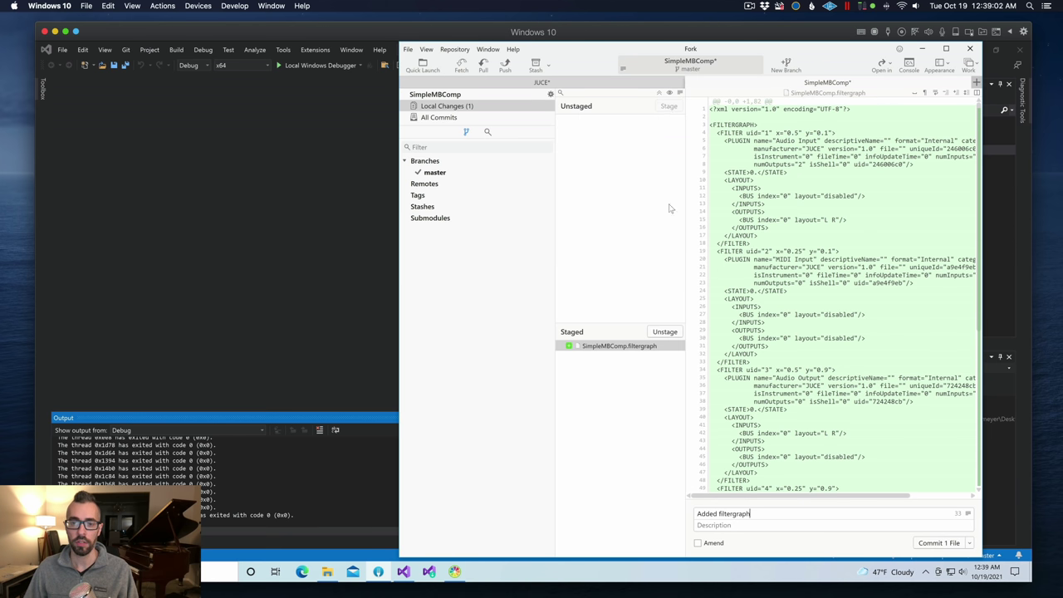
pyautogui.click(937, 545)
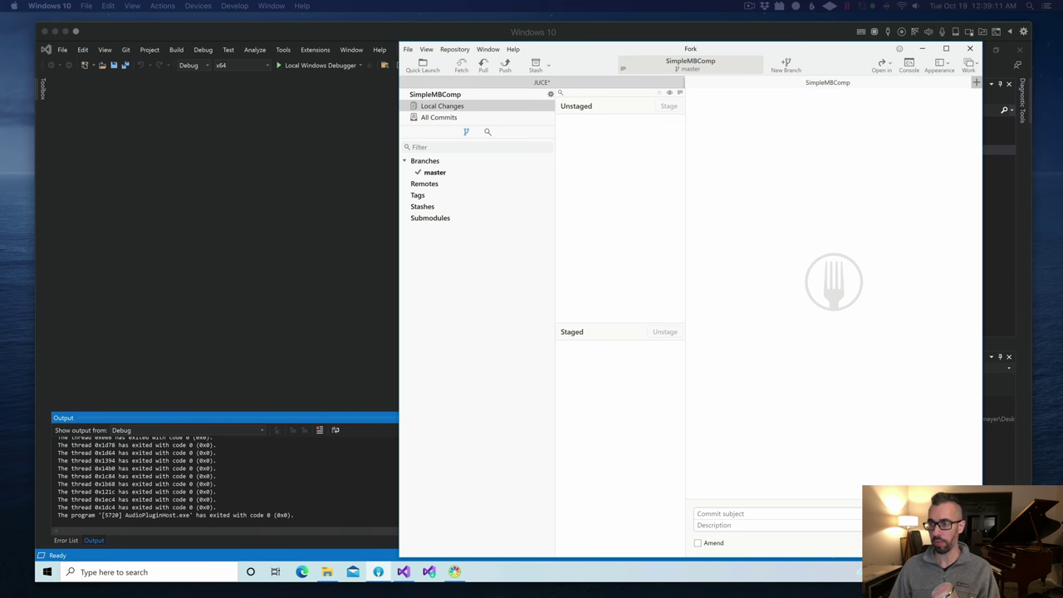
# - Return to the SimpleMBComp solution in Visual Studio and close it
pyautogui.click(278, 192)
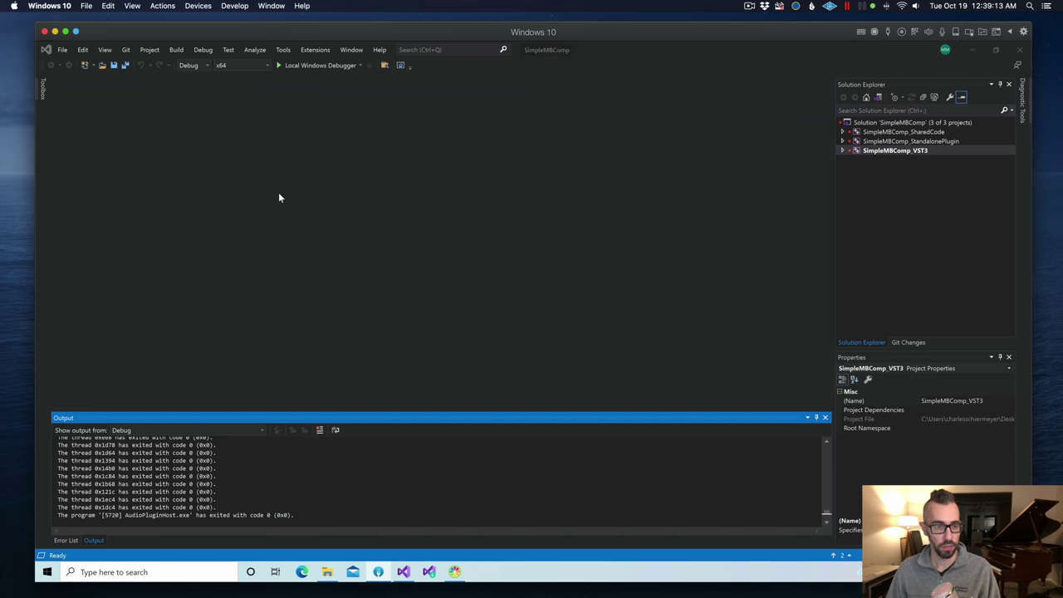
pyautogui.click(1020, 50)
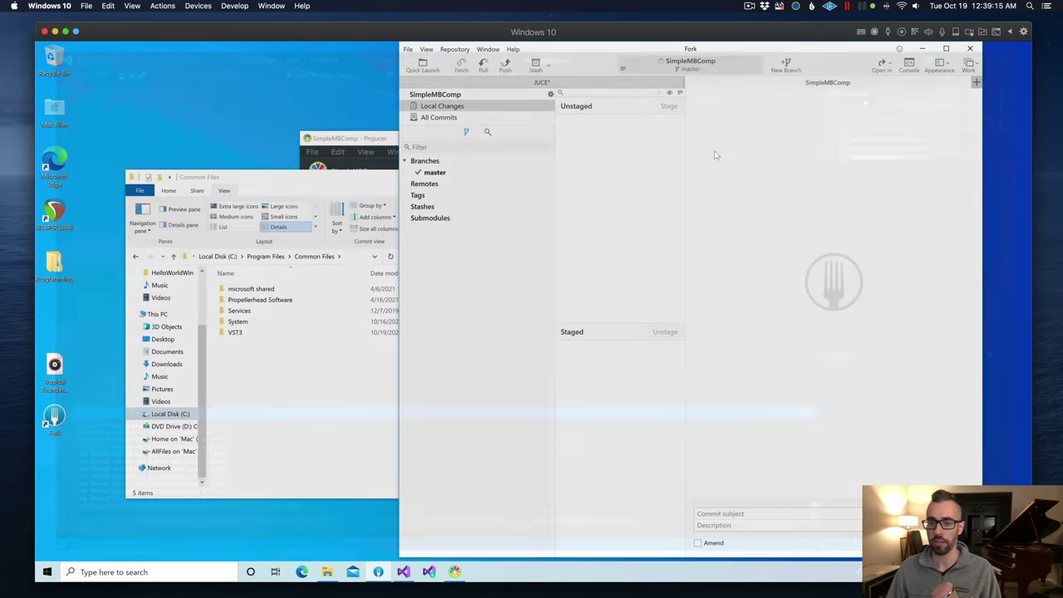
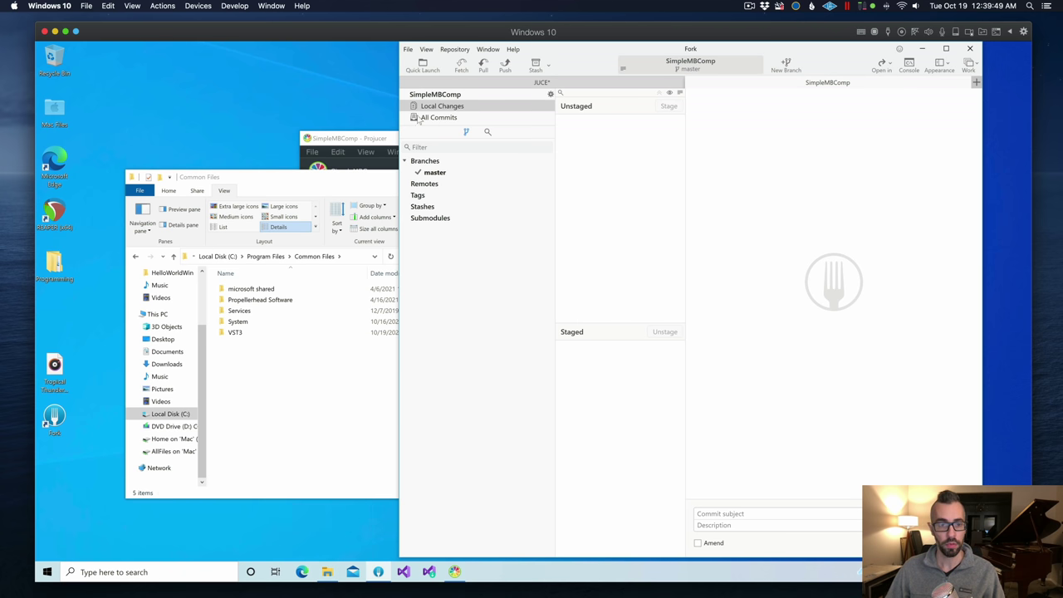
# - Switch to the SimpleMBComp project in Projucer and look through the bundled JUCE audio examples
pyautogui.click(396, 141)
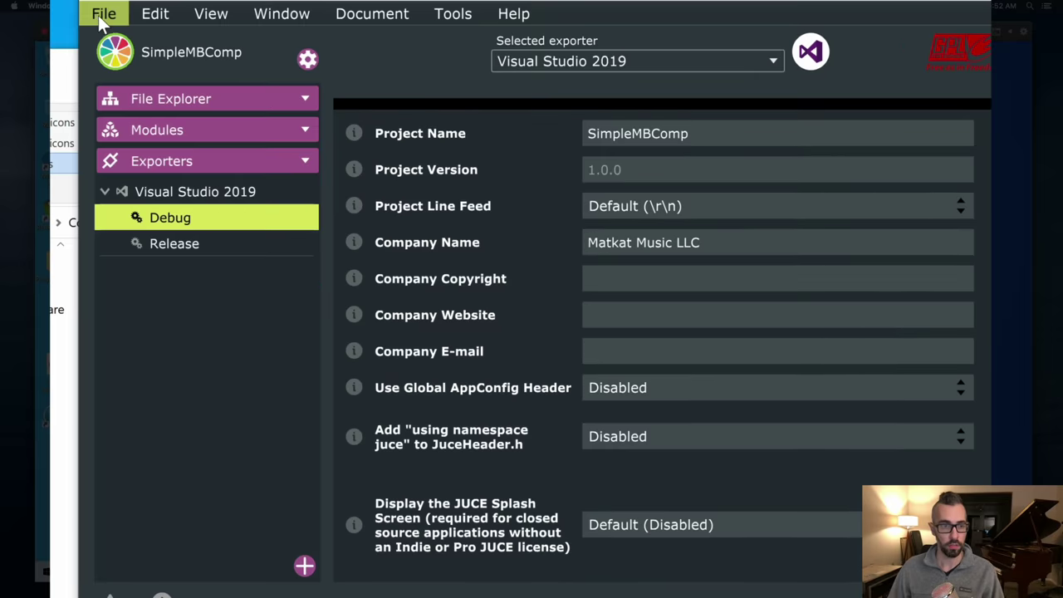
pyautogui.click(310, 153)
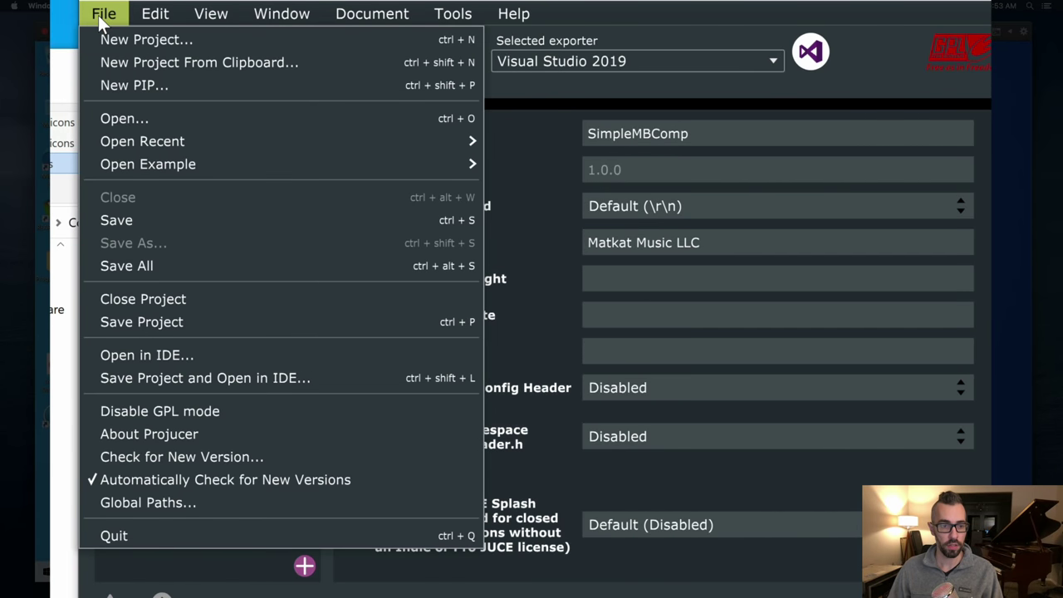
pyautogui.moveTo(188, 162)
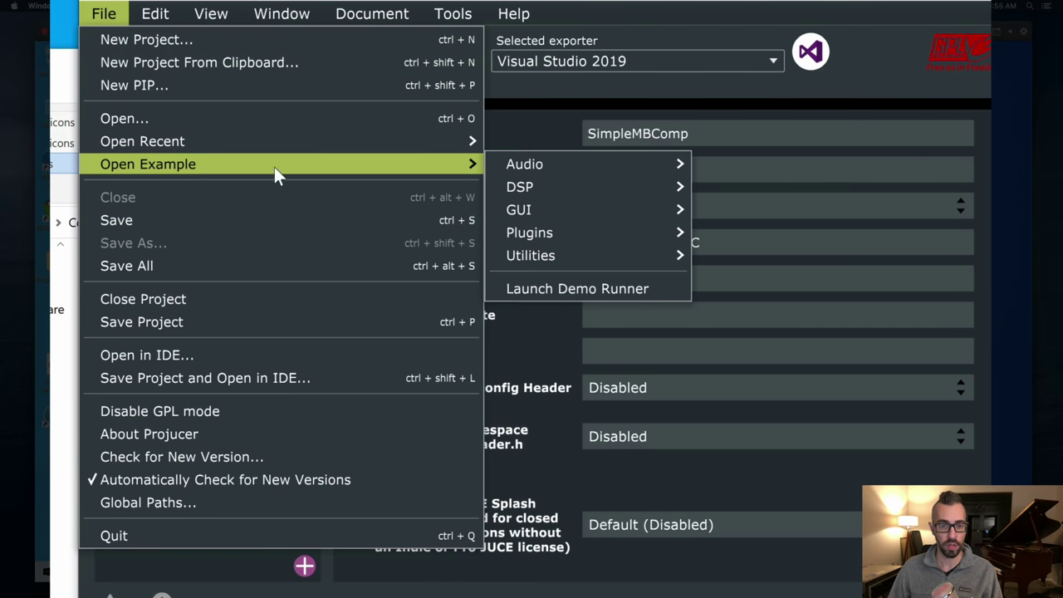
pyautogui.moveTo(584, 166)
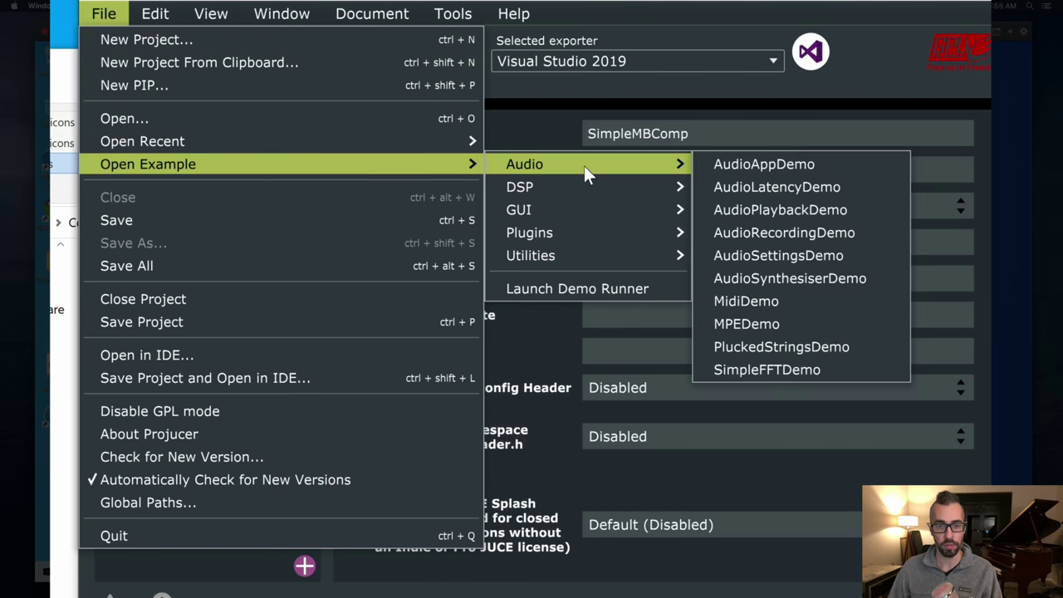
pyautogui.click(826, 210)
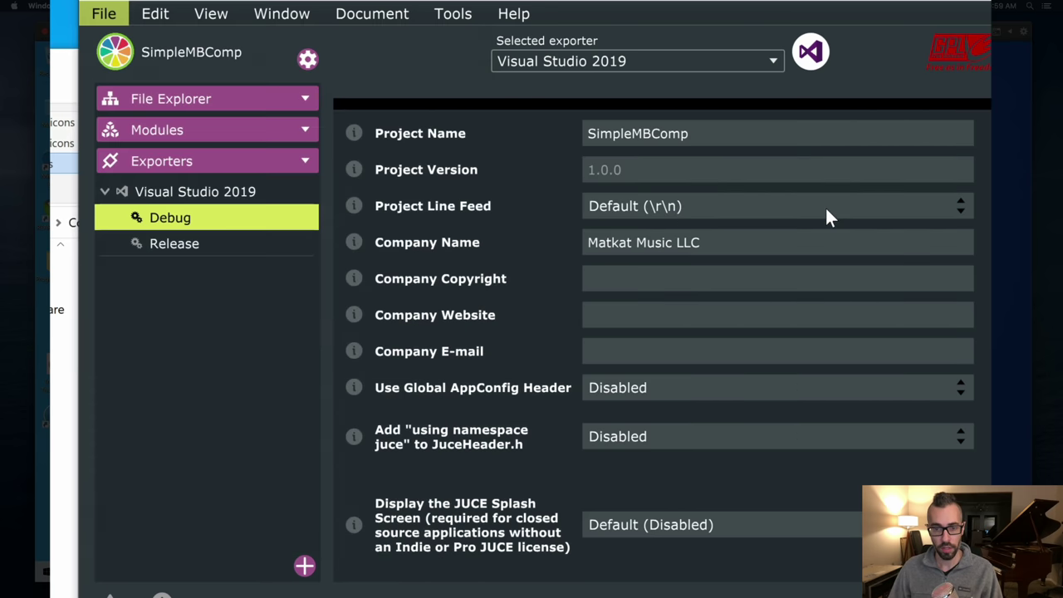
pyautogui.click(566, 167)
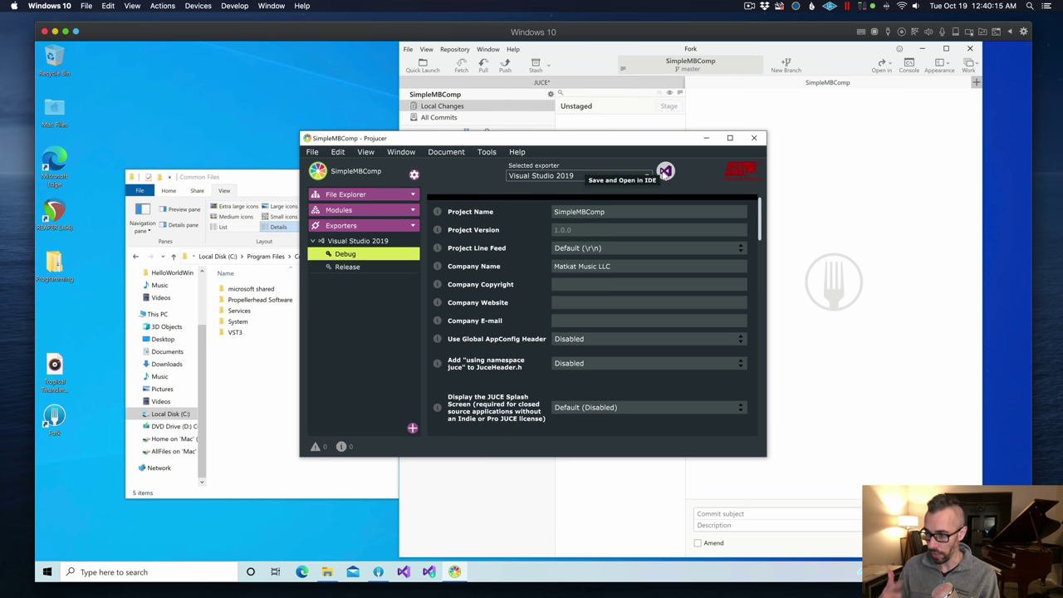
pyautogui.click(665, 172)
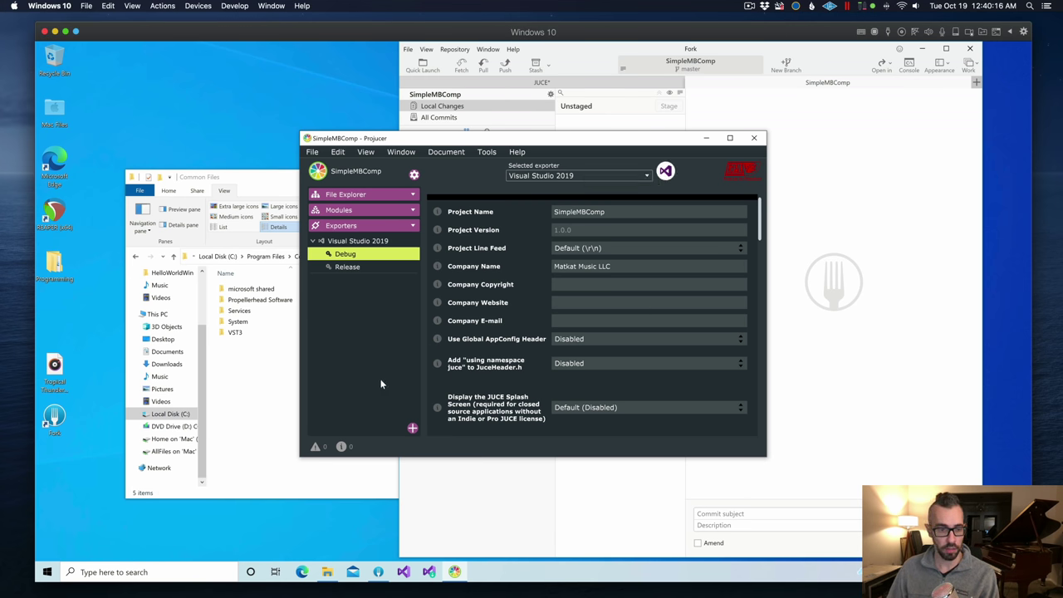
# - Switch to Microsoft Edge and go to the repository page github.com/matkatmusic/AudioFilePlayer
pyautogui.click(302, 573)
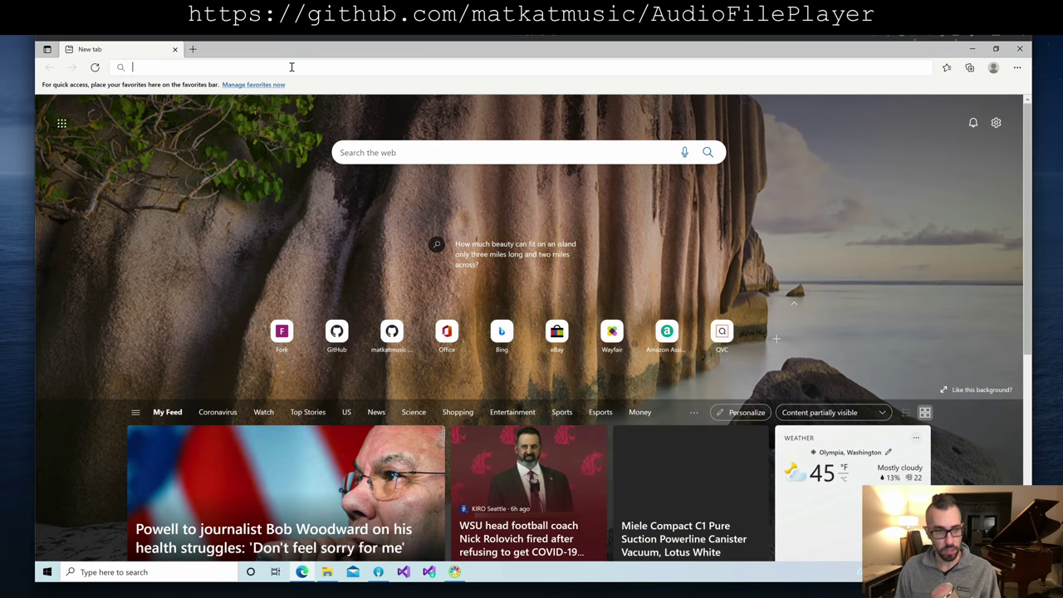
pyautogui.write('github.com/')
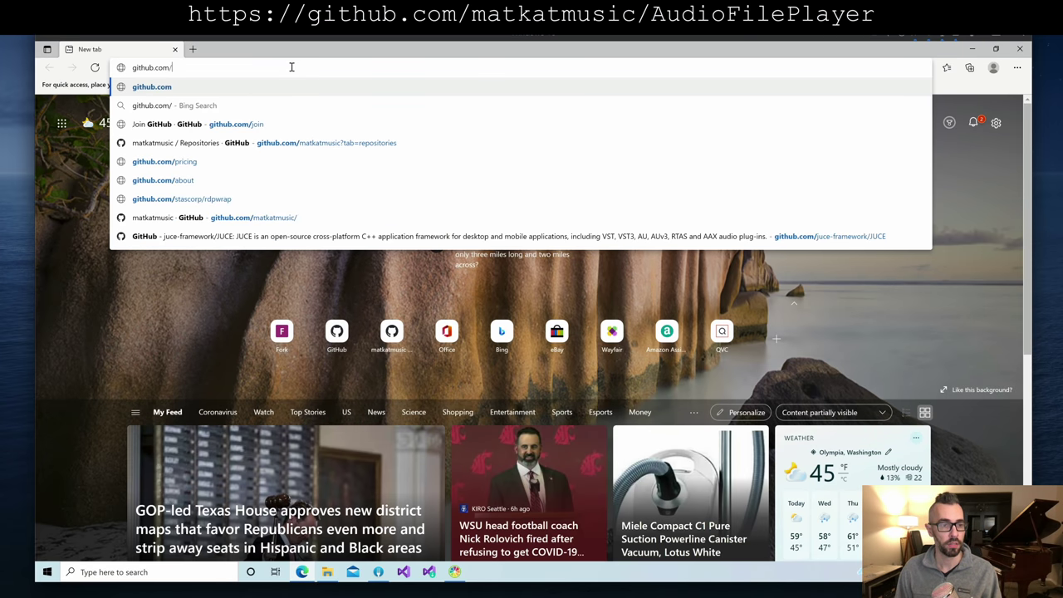
pyautogui.write('matkatmusic/')
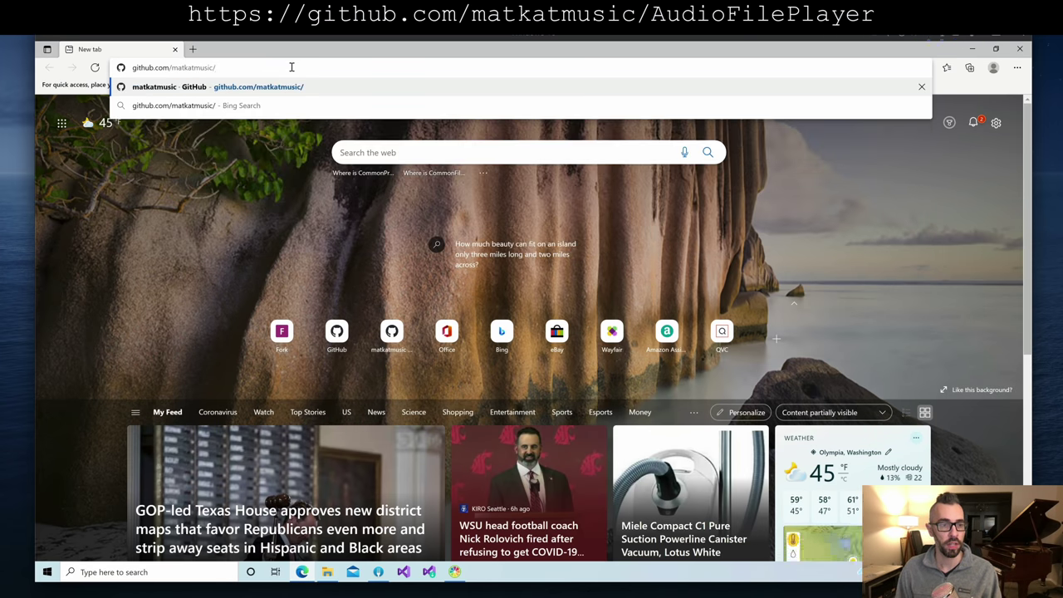
pyautogui.write('Auiod')
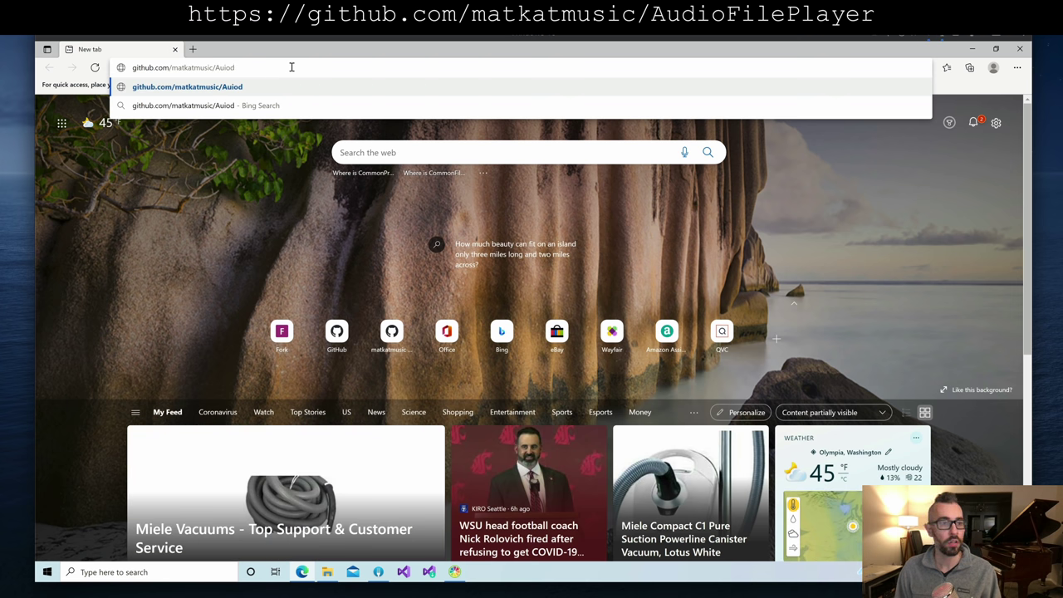
pyautogui.press('BackSpace')
pyautogui.press('BackSpace')
pyautogui.press('BackSpace')
pyautogui.write('dio')
pyautogui.press('BackSpace')
pyautogui.press('BackSpace')
pyautogui.press('BackSpace')
pyautogui.press('BackSpace')
pyautogui.press('BackSpace')
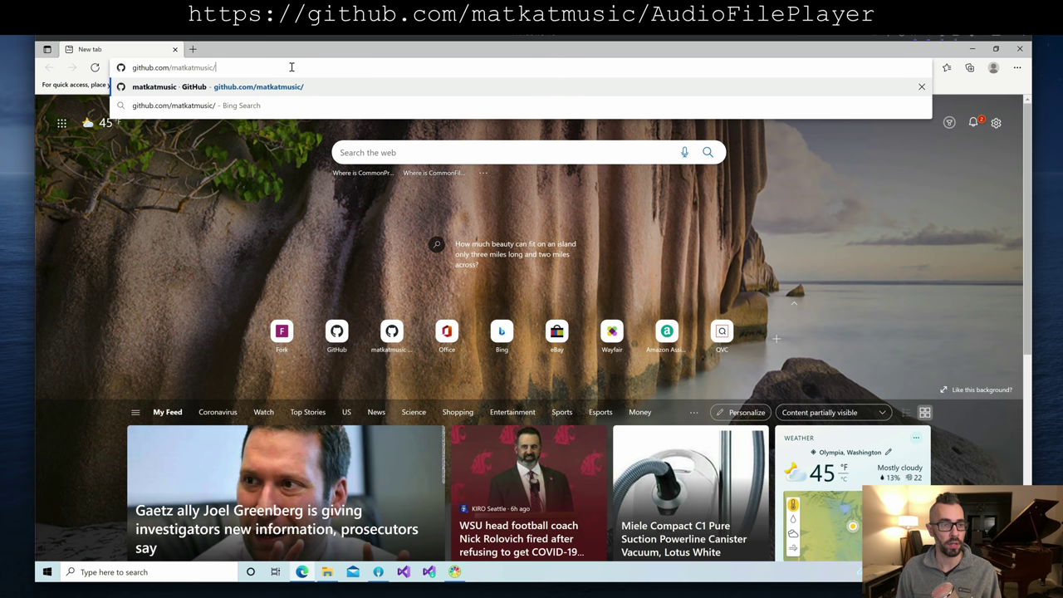
pyautogui.write('AudioFilePlayer')
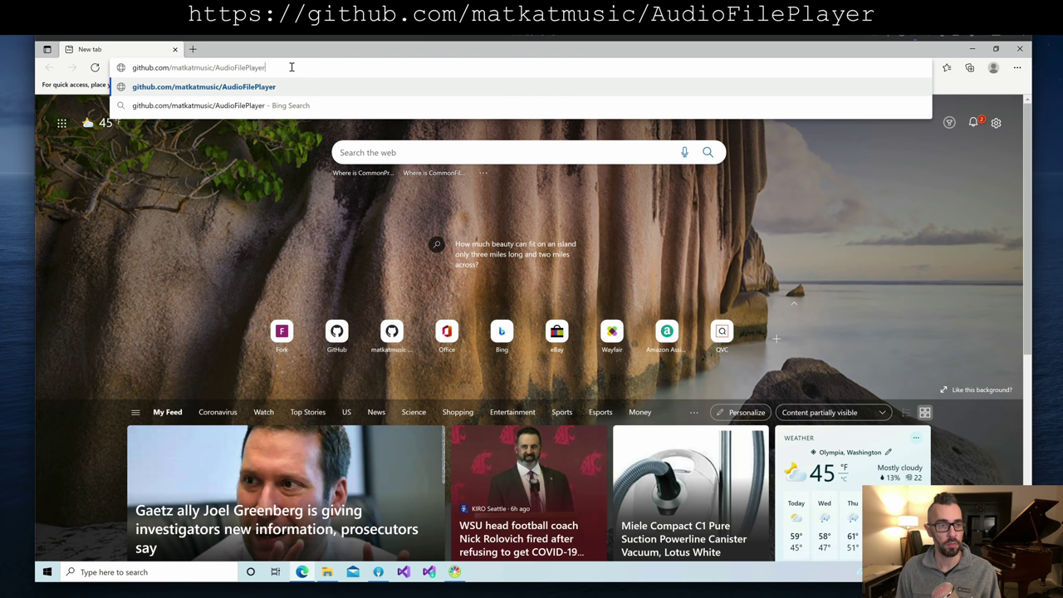
pyautogui.press('Return')
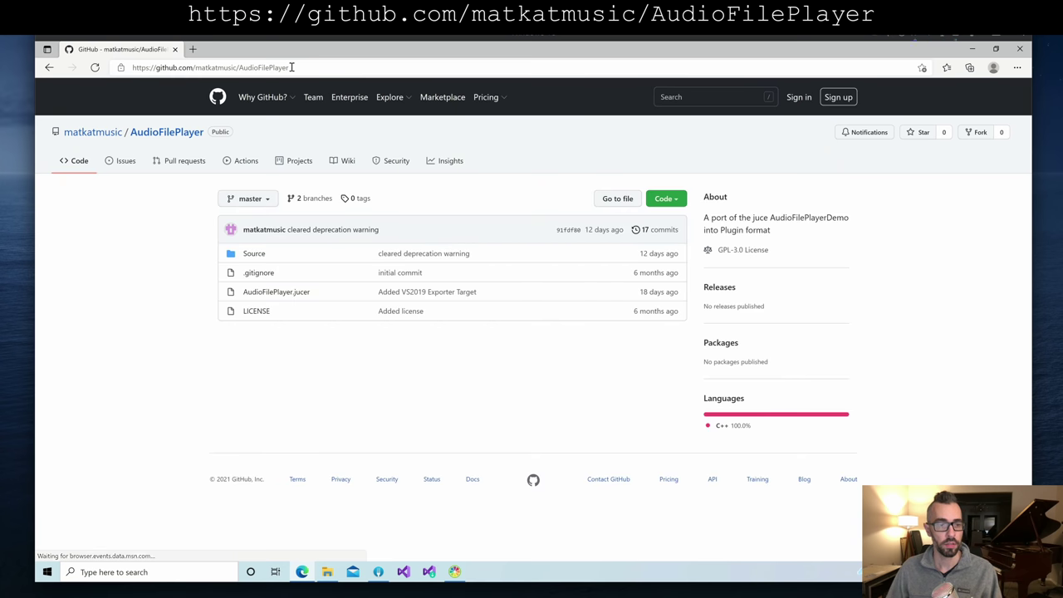
# - Copy the AudioFilePlayer repository's HTTPS clone URL and close the browser
pyautogui.click(677, 201)
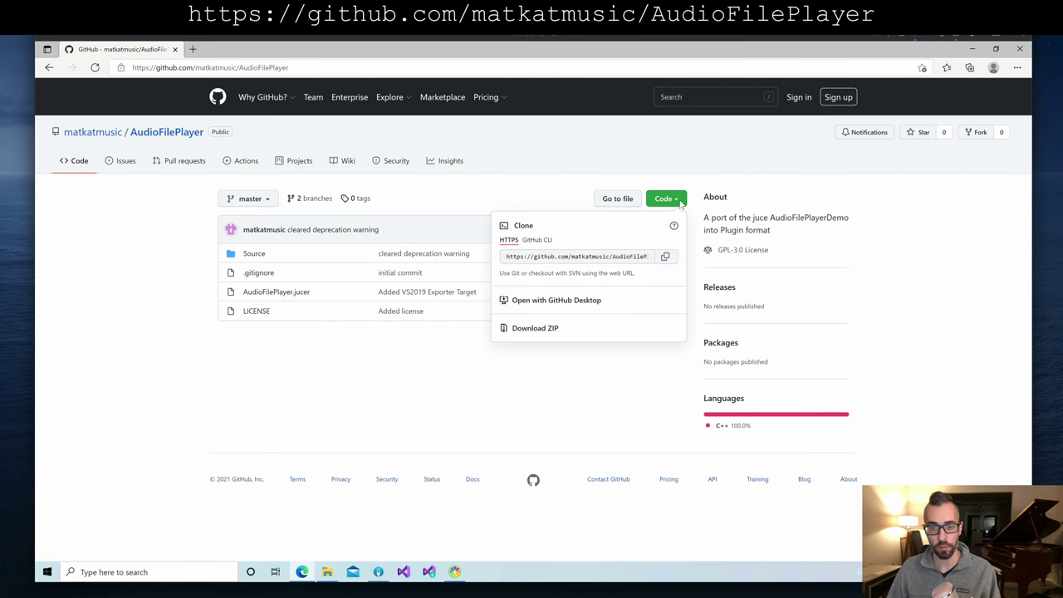
pyautogui.click(666, 258)
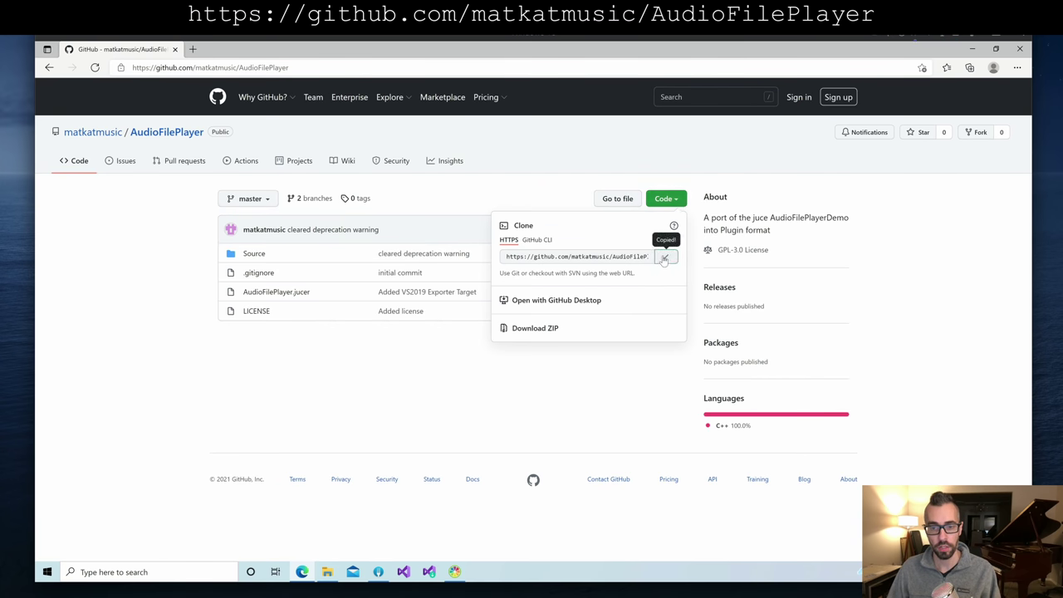
pyautogui.click(1020, 49)
# - Switch to Fork and clone the copied AudioFilePlayer repository into the Programming folder on the Desktop, named AudioFilePlayer
pyautogui.click(858, 108)
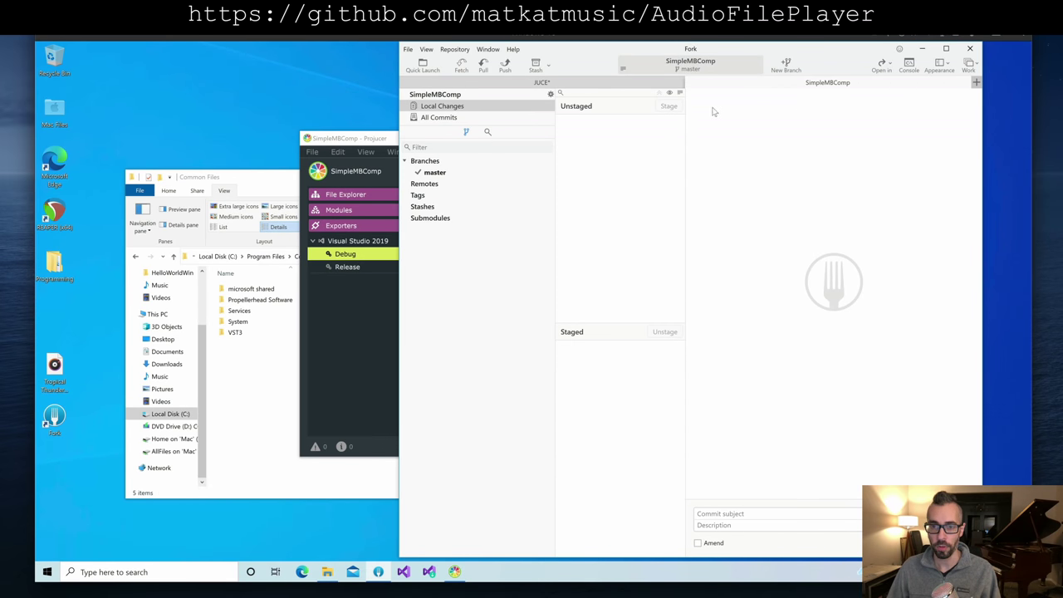
pyautogui.click(408, 49)
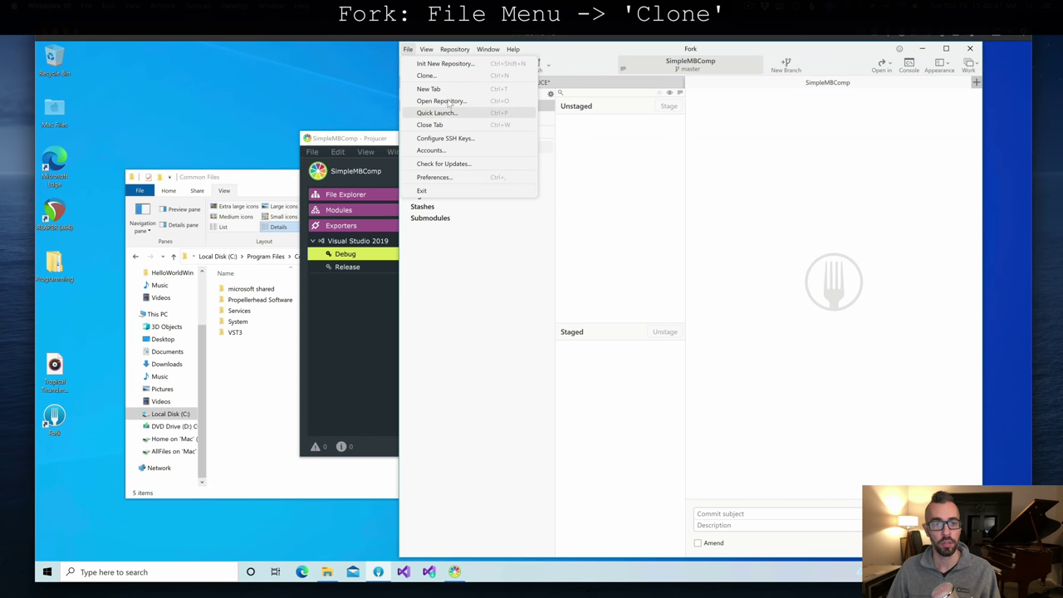
pyautogui.click(452, 79)
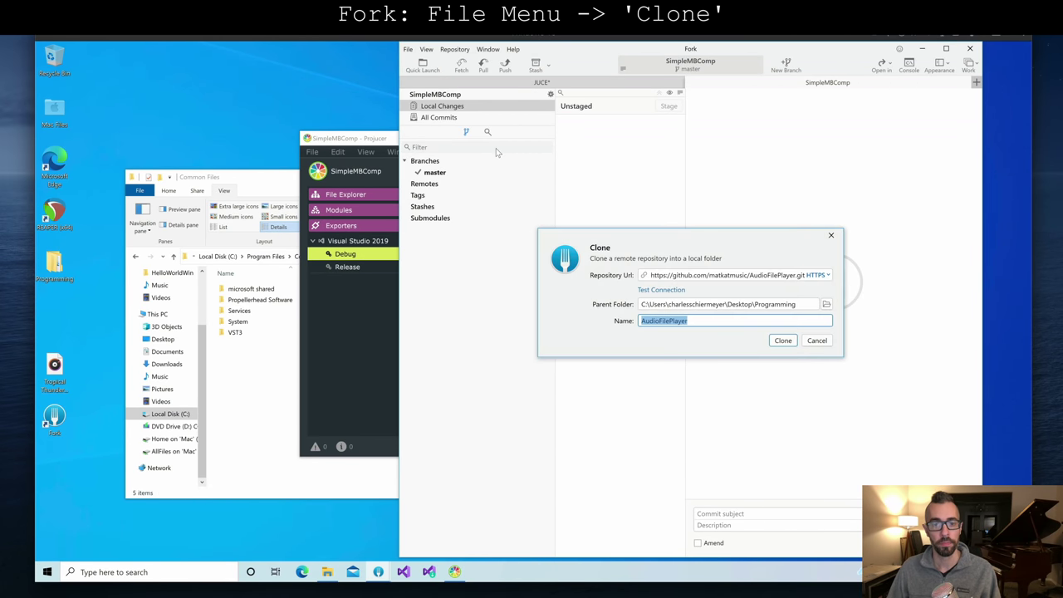
pyautogui.click(775, 275)
pyautogui.click(783, 340)
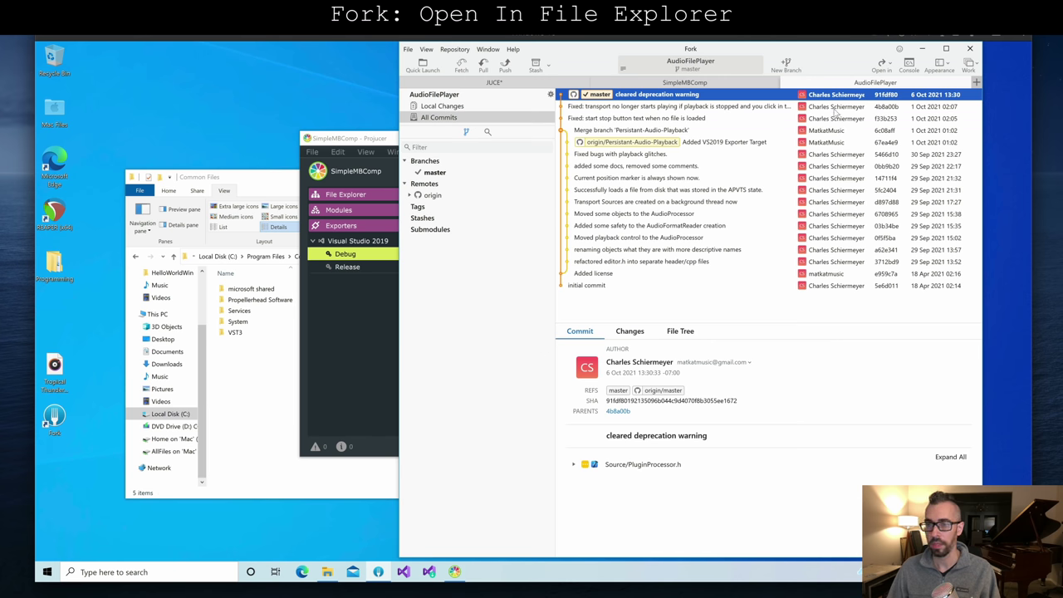
# - Show the cloned repository in File Explorer, then open AudioFilePlayer.jucer in Projucer and save and open it in Visual Studio 2019
pyautogui.click(889, 67)
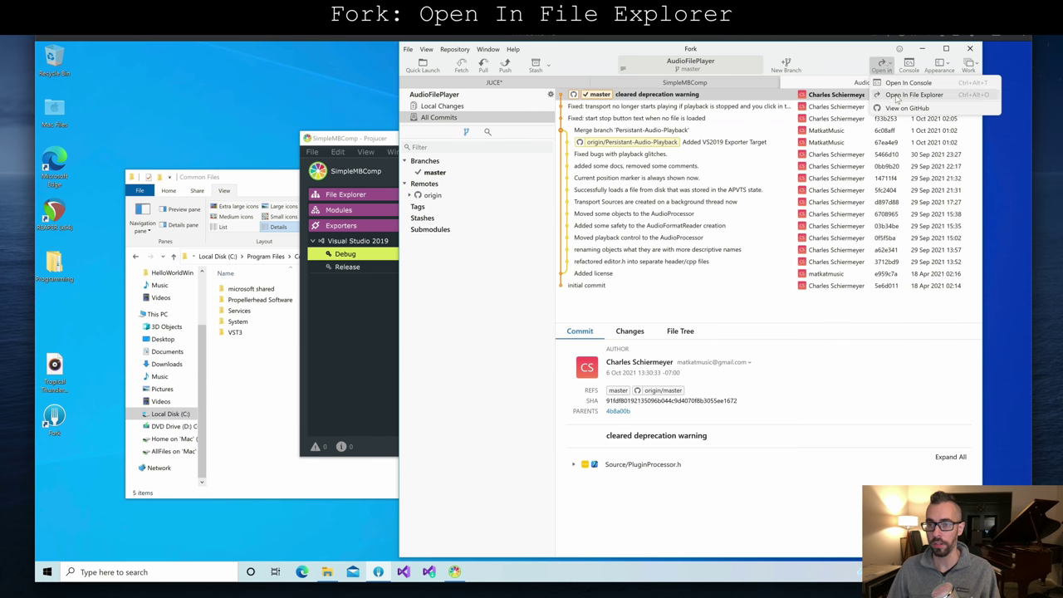
pyautogui.click(898, 96)
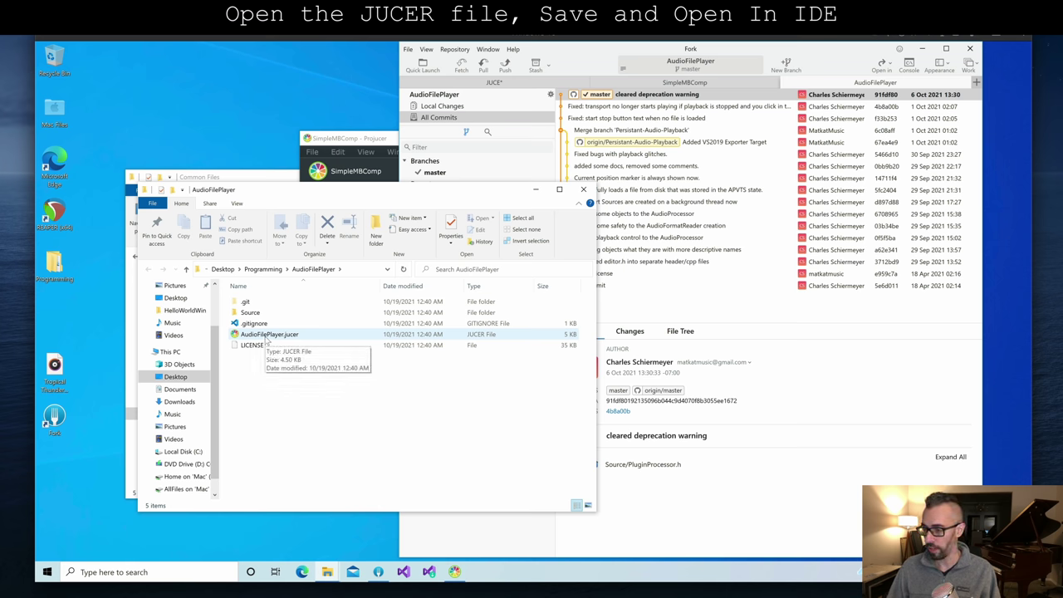
pyautogui.doubleClick(267, 337)
pyautogui.click(476, 200)
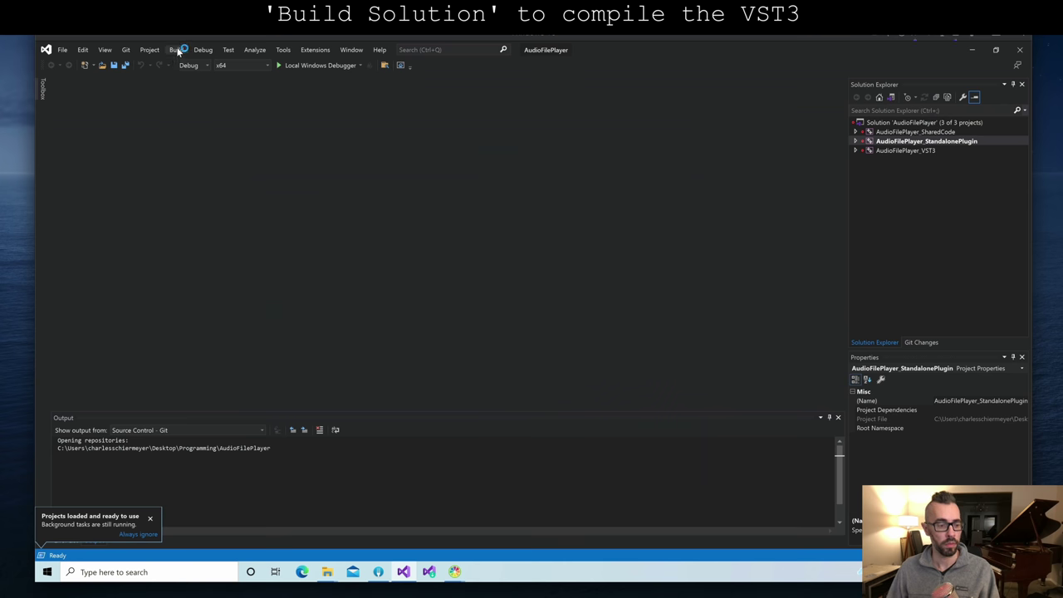
# - Build the whole AudioFilePlayer solution in the Debug x64 configuration to compile the VST3
pyautogui.click(177, 50)
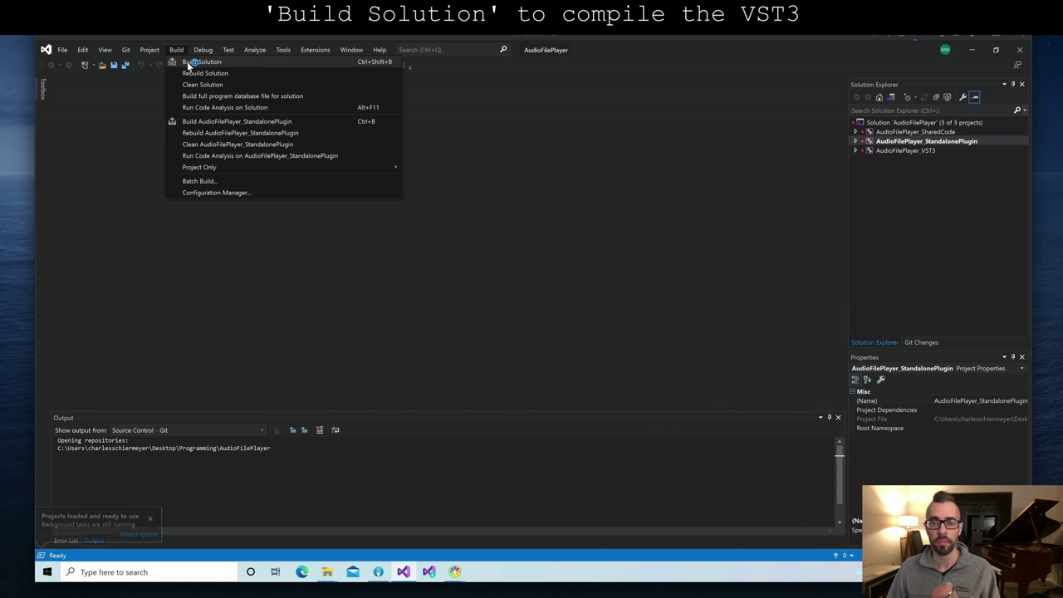
pyautogui.click(190, 62)
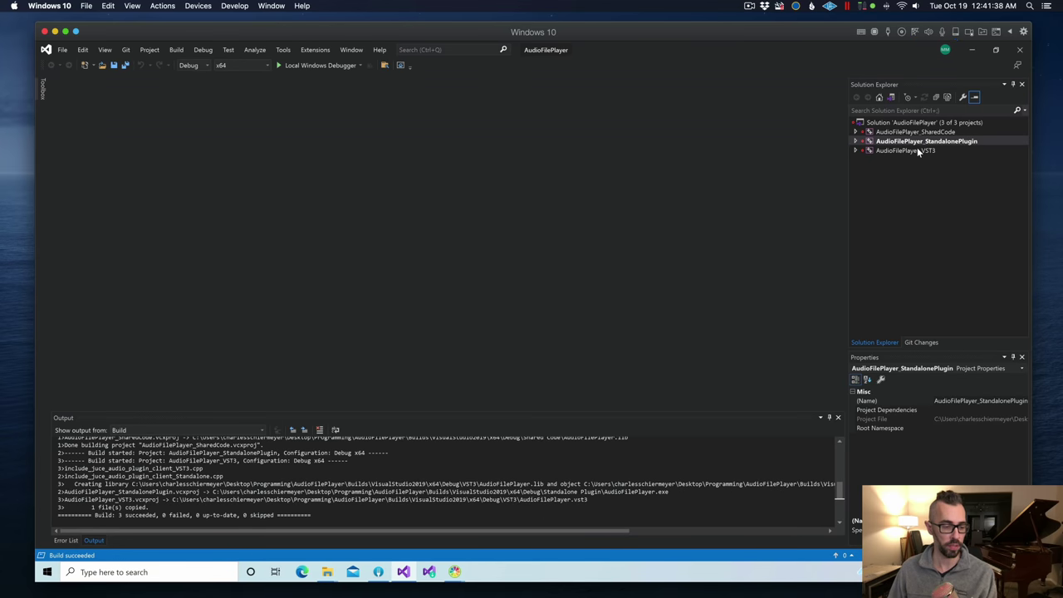
pyautogui.click(148, 500)
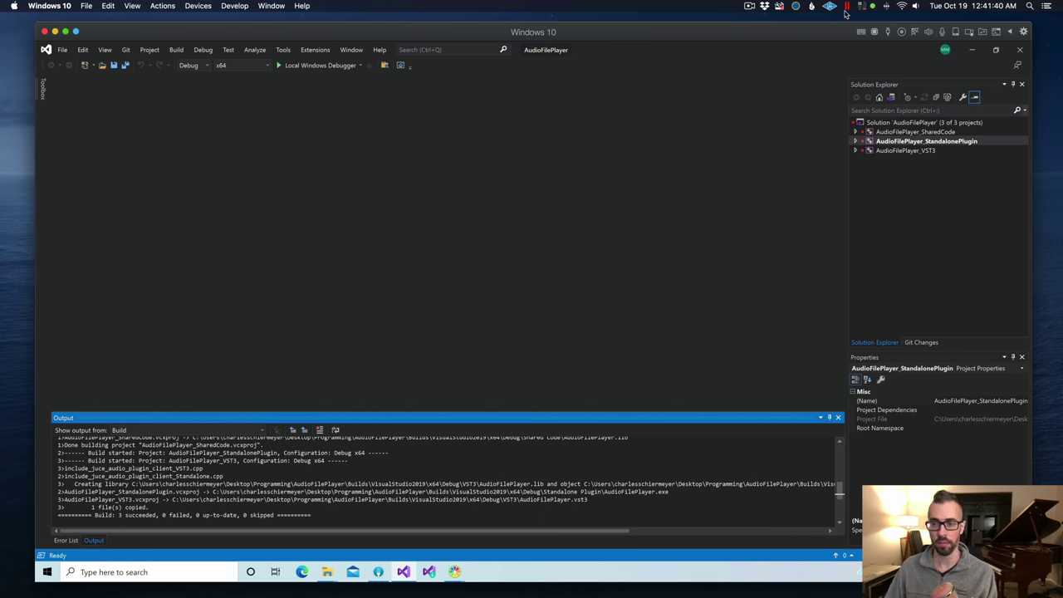
# - Close AudioFilePlayer in Visual Studio and Projucer, and close its repository tab in Fork
pyautogui.click(1021, 51)
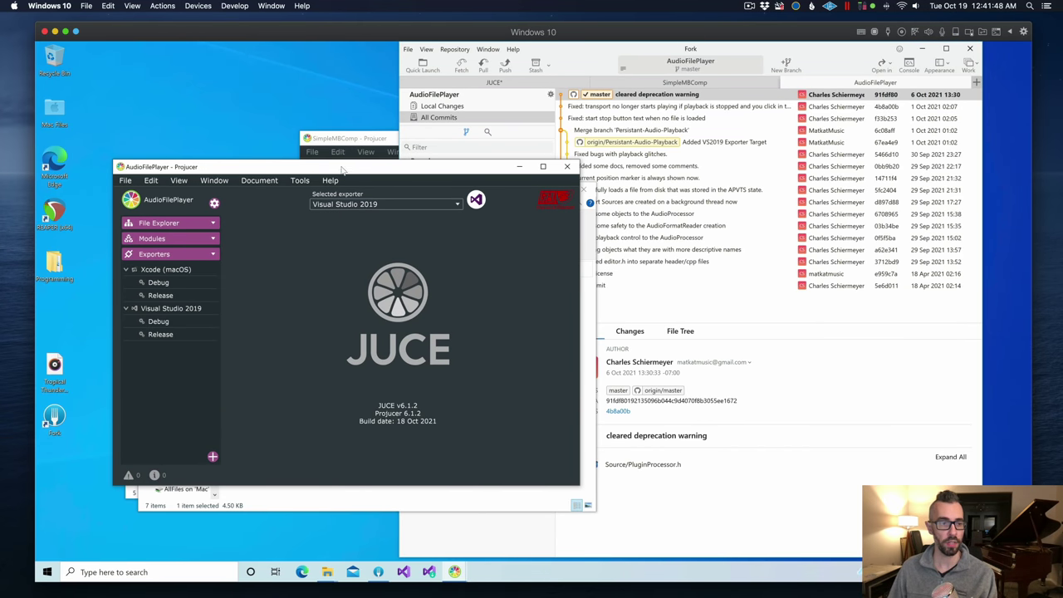
pyautogui.click(568, 167)
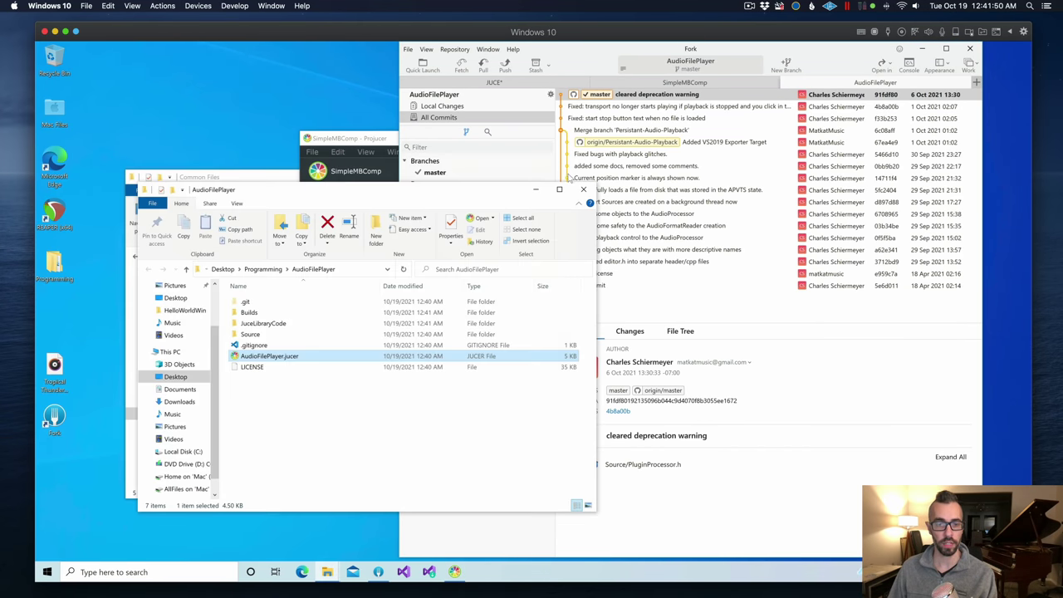
pyautogui.click(818, 56)
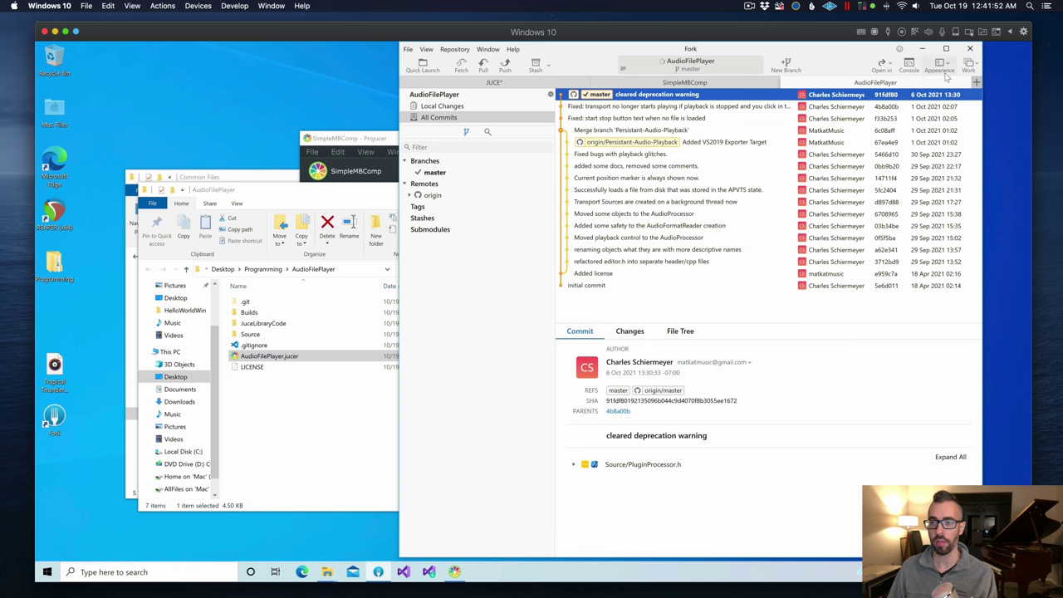
pyautogui.click(965, 82)
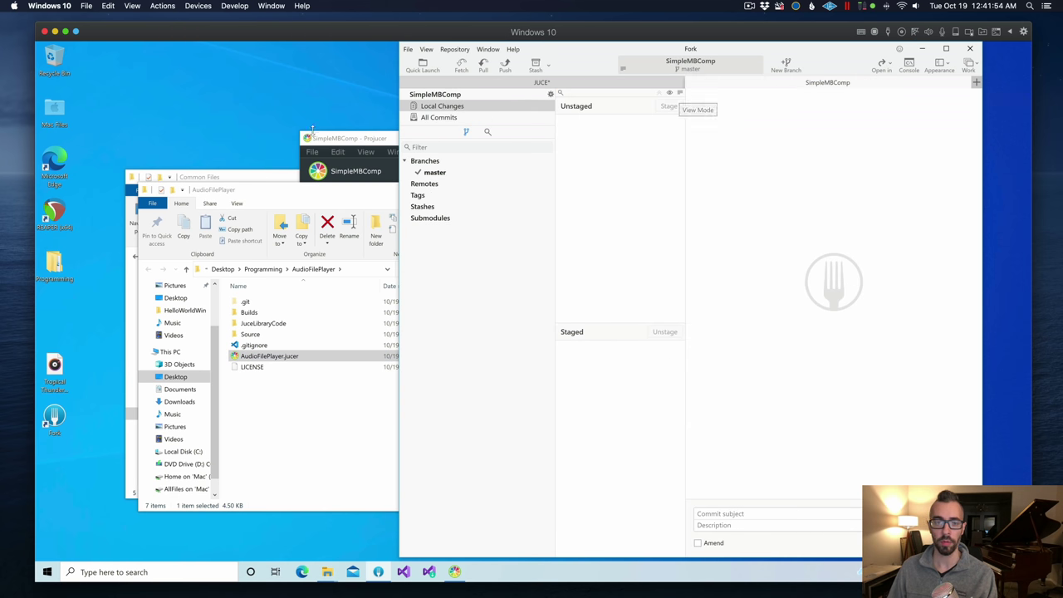
# - Return to SimpleMBComp in Projucer, open it in Visual Studio, and run it with the local Windows debugger to launch AudioPluginHost
pyautogui.click(397, 139)
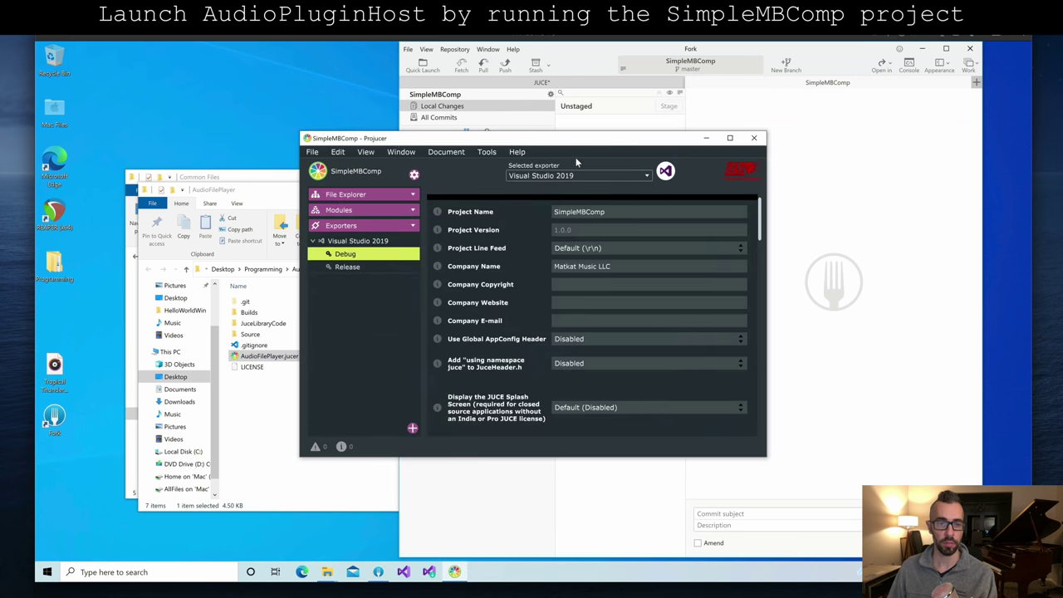
pyautogui.click(664, 171)
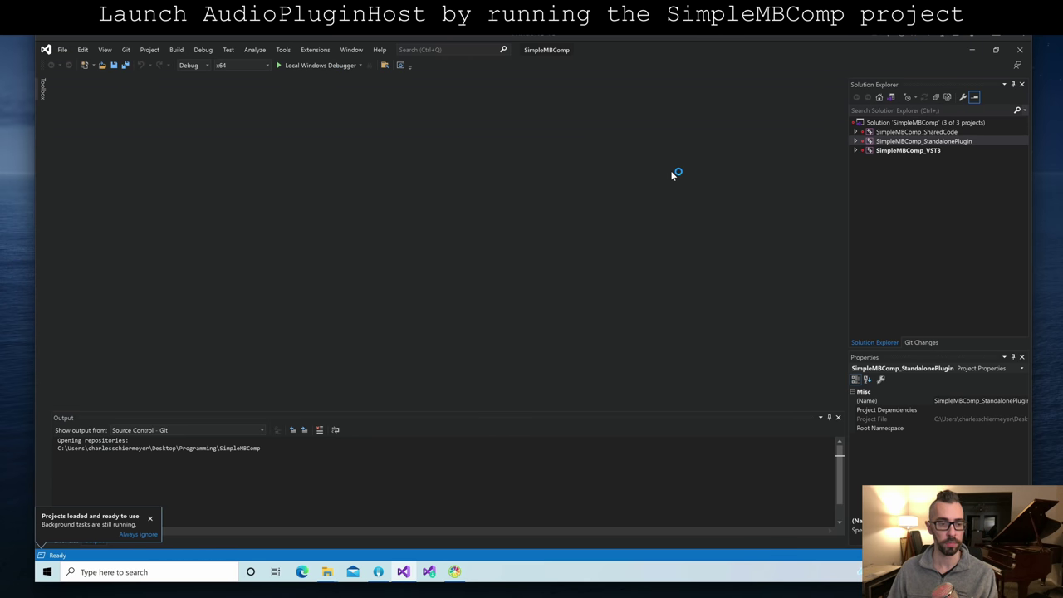
pyautogui.click(315, 65)
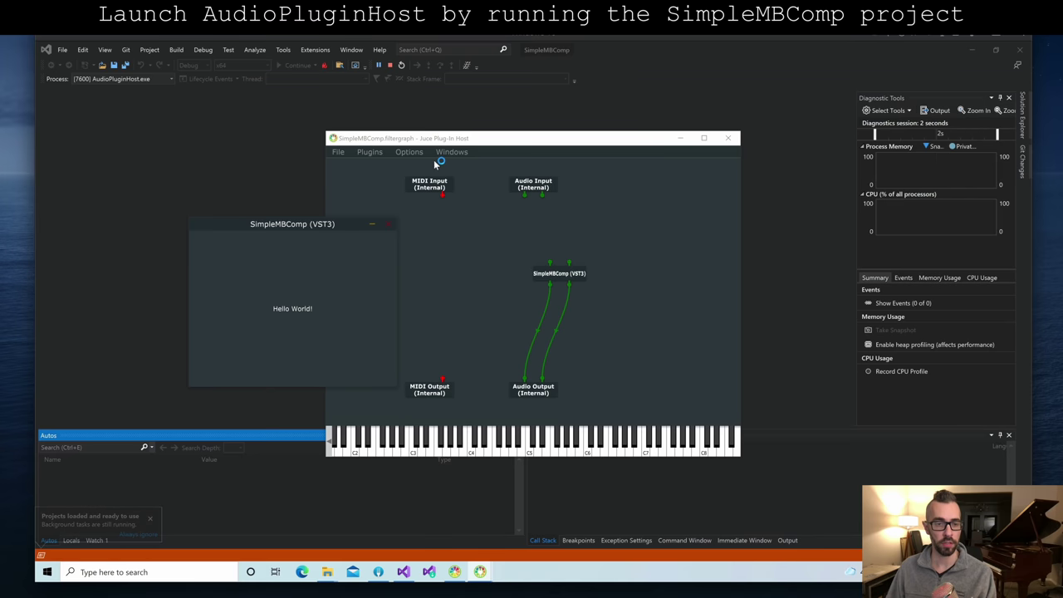
# - Bring the Juce Plug-In Host window to the front and move the SimpleMBComp node closer to Audio Output in the graph
pyautogui.click(529, 142)
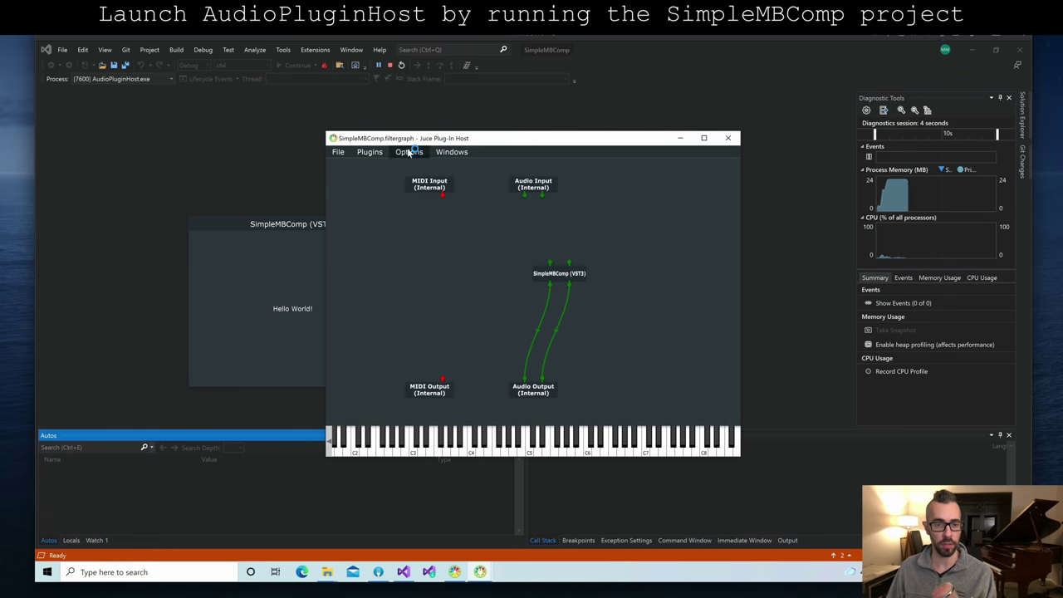
pyautogui.moveTo(561, 274); pyautogui.dragTo(564, 304)
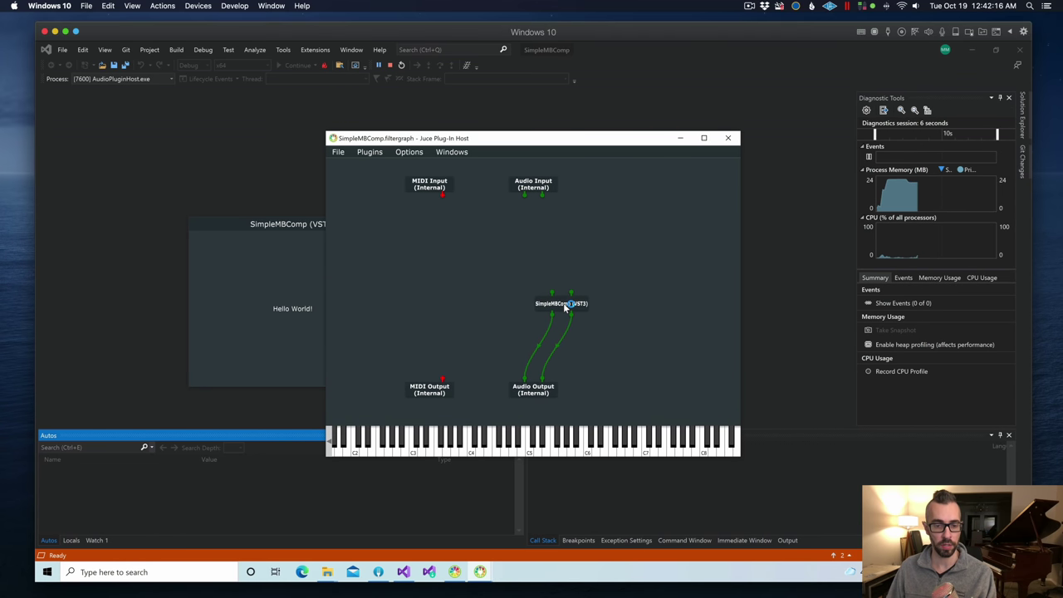
# - Scan for new or updated VST3 plug-ins from the available plug-ins list, select AudioFilePlayer in it, and close the list
pyautogui.click(410, 152)
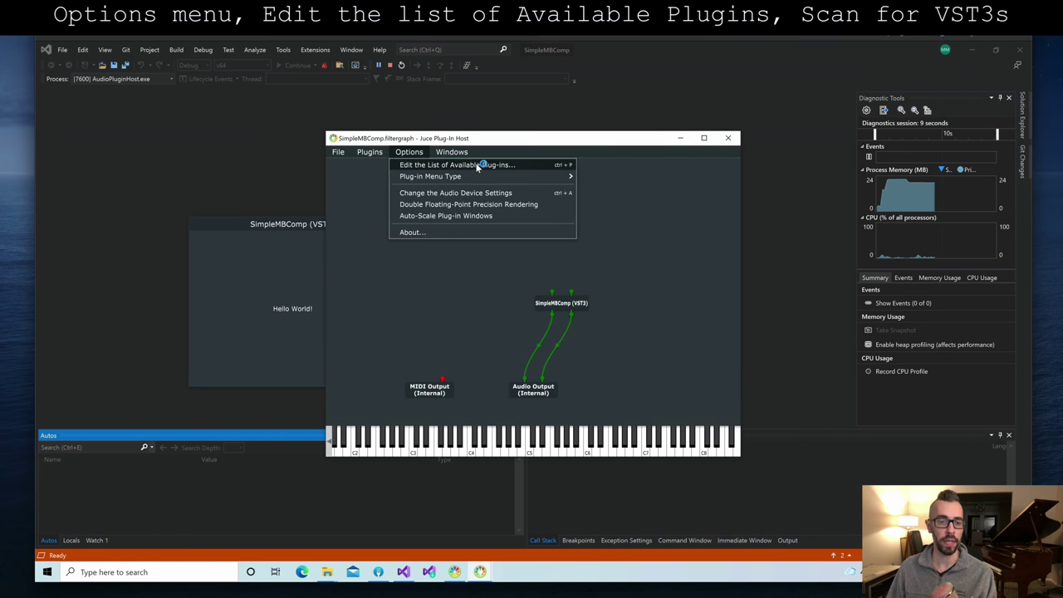
pyautogui.click(507, 166)
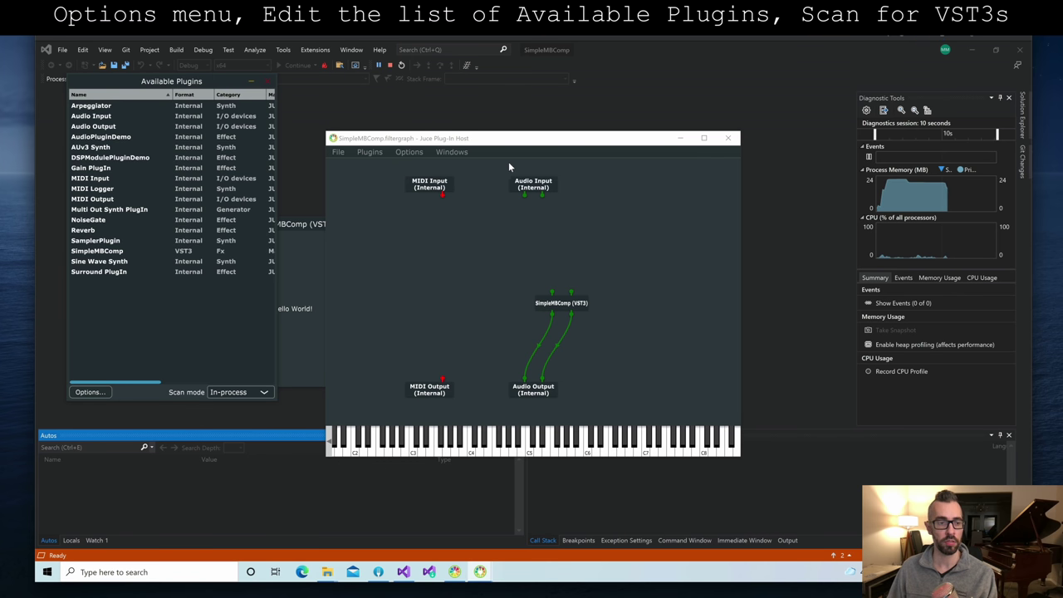
pyautogui.click(102, 394)
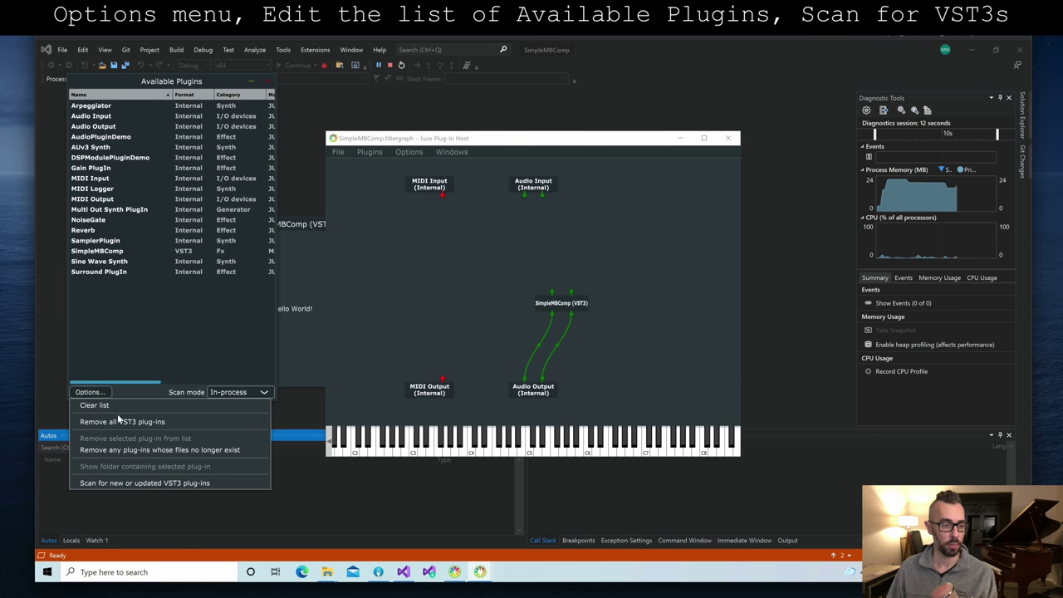
pyautogui.click(158, 483)
pyautogui.click(177, 328)
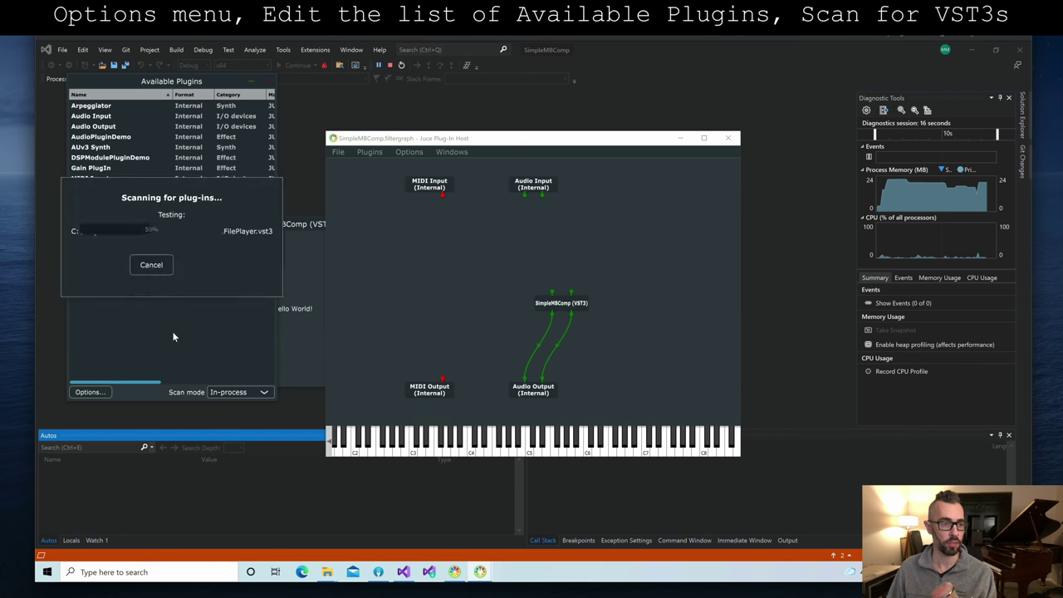
pyautogui.click(92, 137)
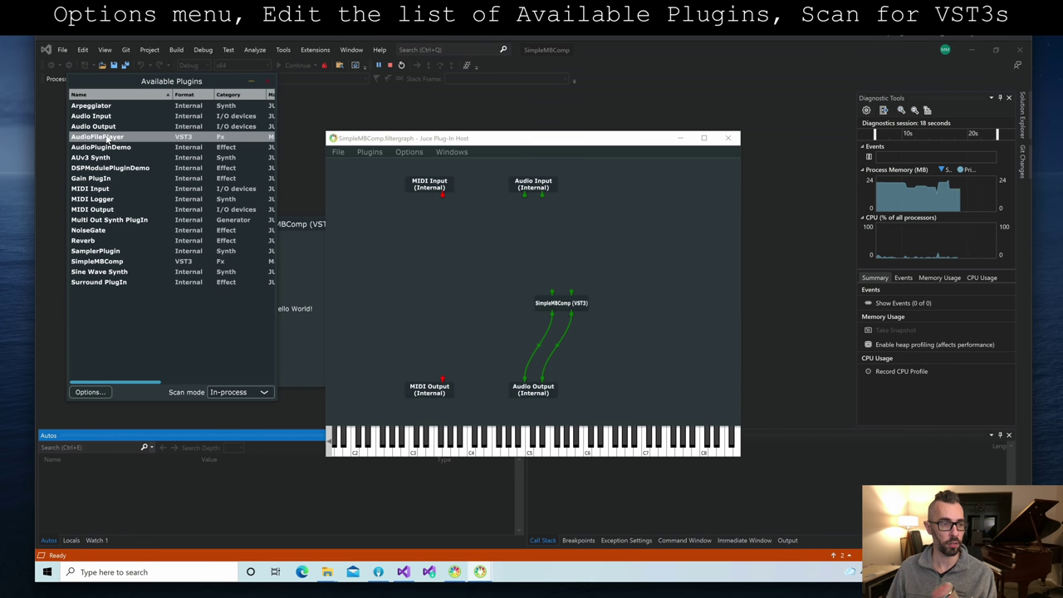
pyautogui.click(280, 89)
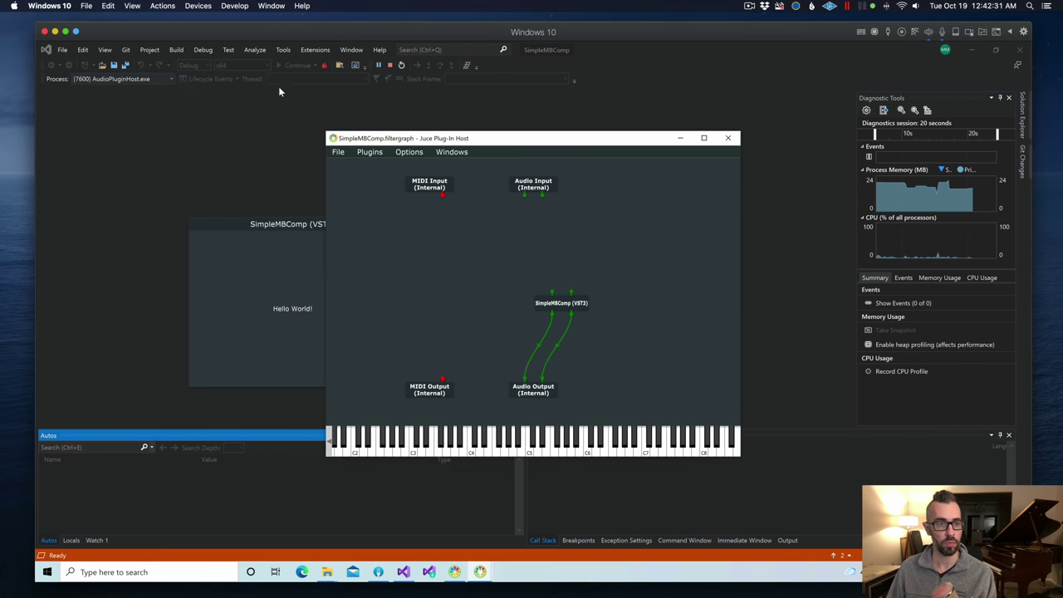
# - Add the Matkat Music LLC AudioFilePlayer plug-in to the graph above SimpleMBComp
pyautogui.rightClick(601, 223)
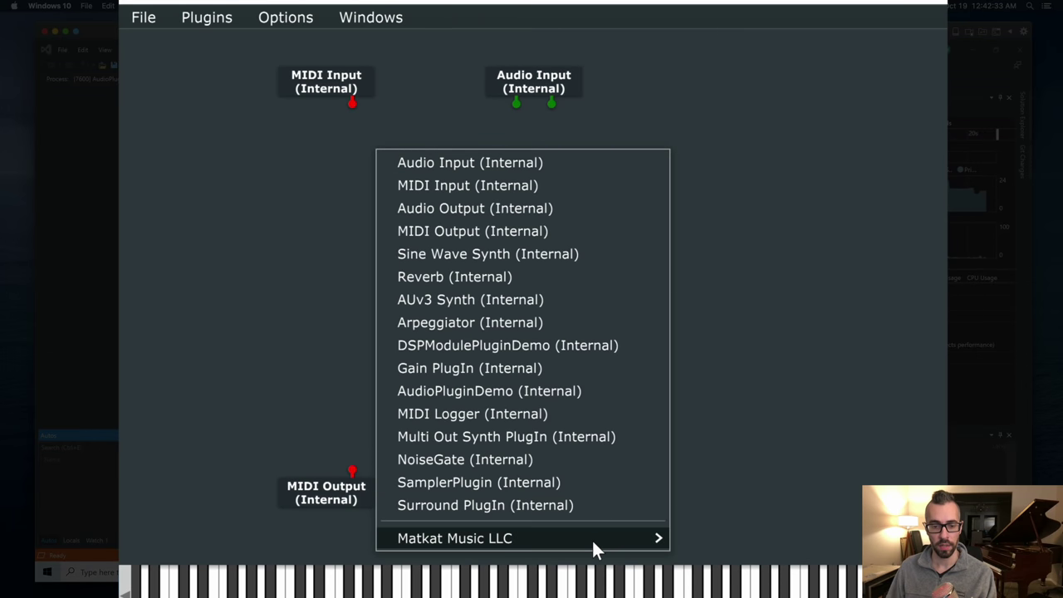
pyautogui.moveTo(592, 538)
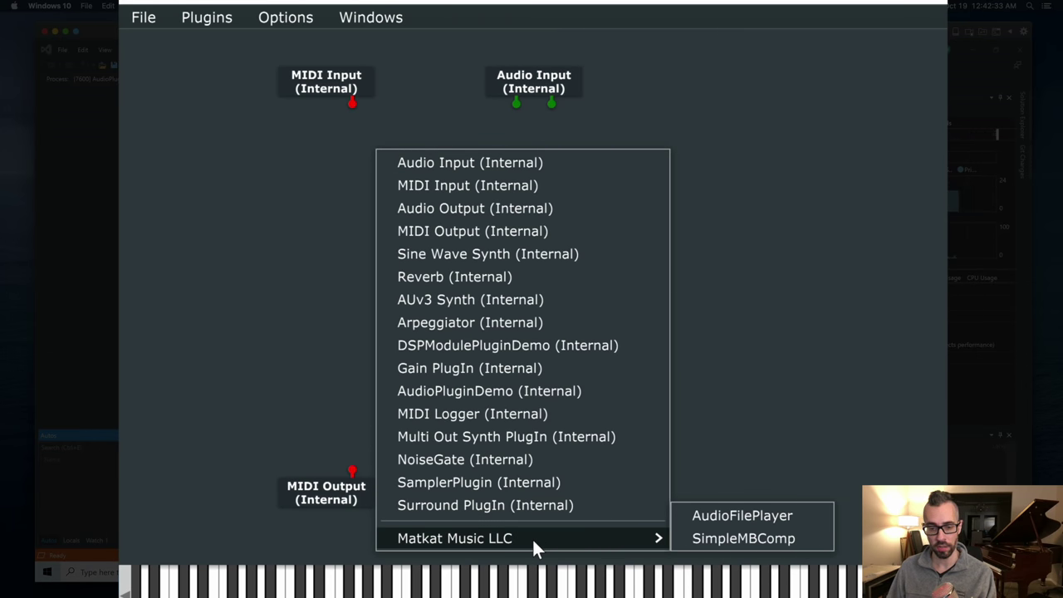
pyautogui.click(773, 514)
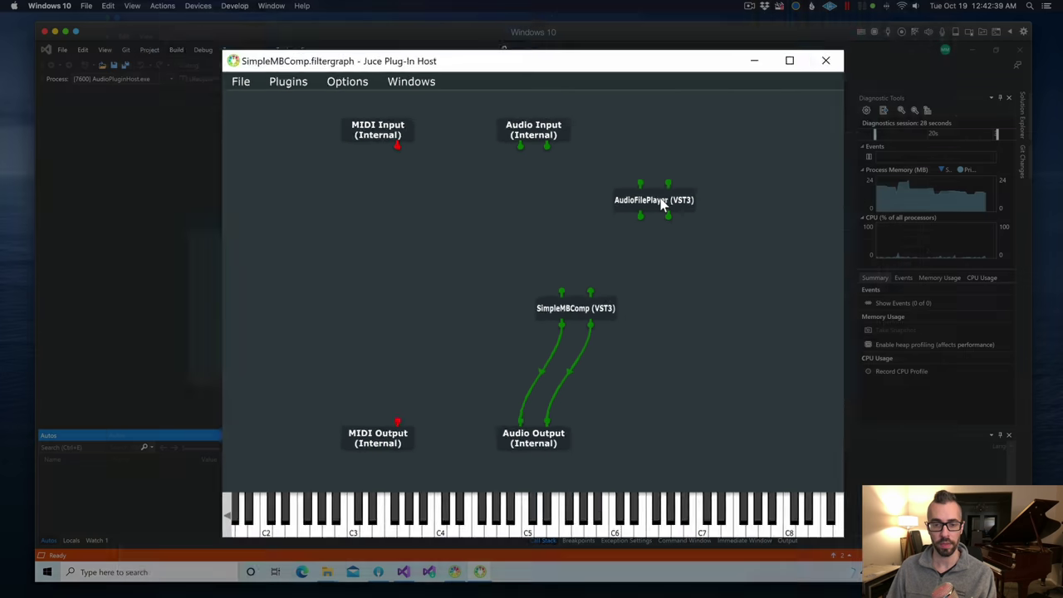
# - Open the AudioFilePlayer window, move it clear of the graph, and wire its two outputs to SimpleMBComp's two inputs
pyautogui.doubleClick(677, 157)
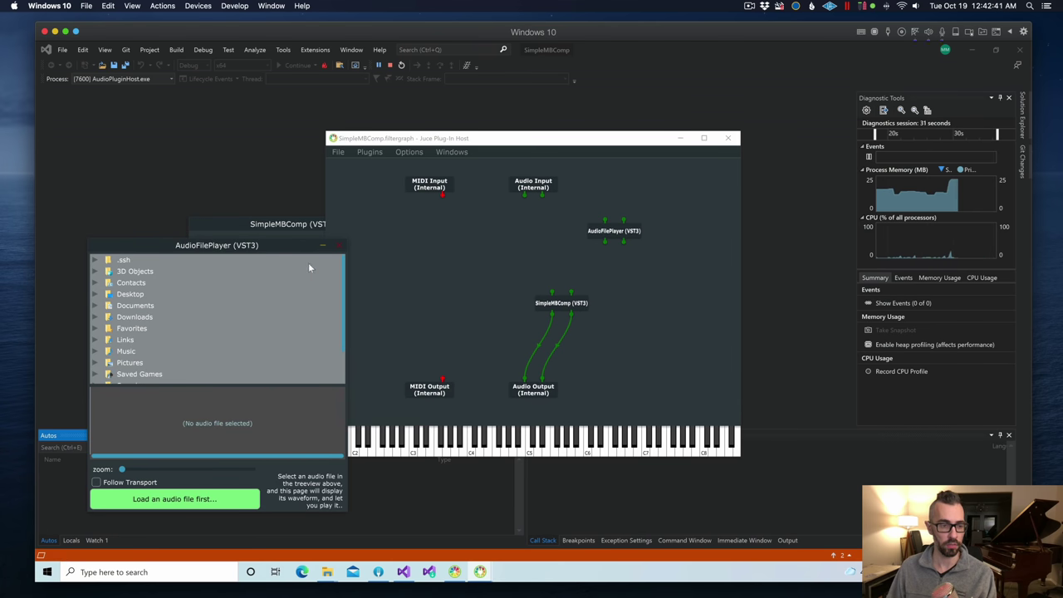
pyautogui.moveTo(290, 249); pyautogui.dragTo(264, 176)
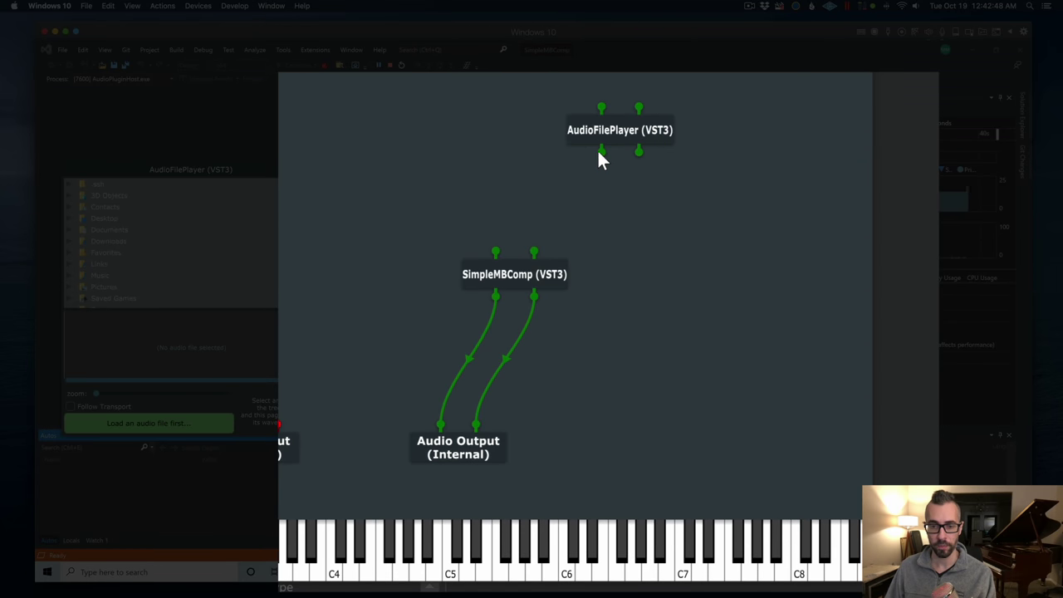
pyautogui.moveTo(601, 152); pyautogui.dragTo(496, 251)
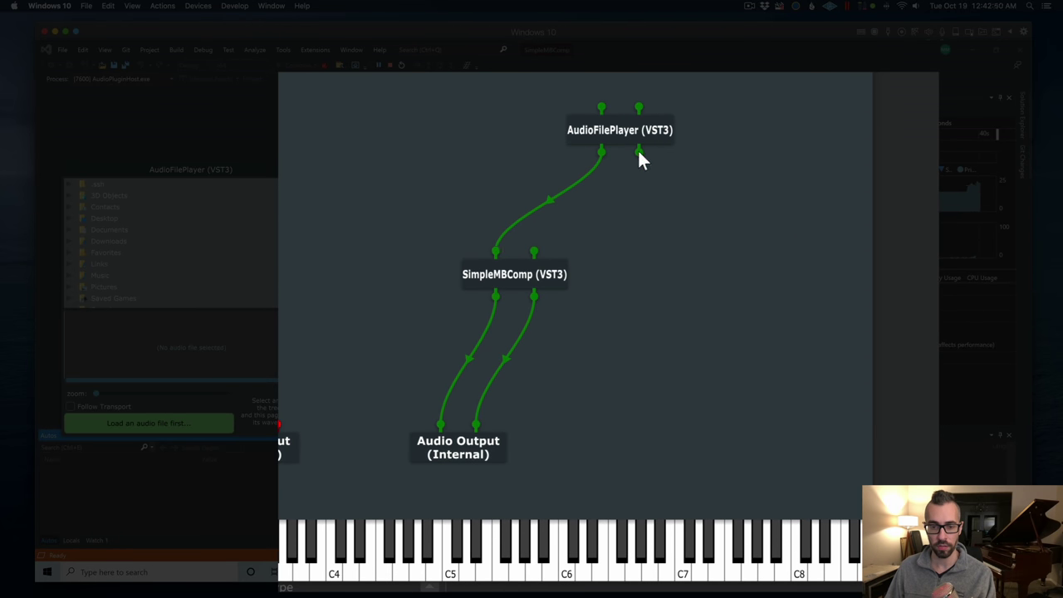
pyautogui.moveTo(639, 153); pyautogui.dragTo(534, 252)
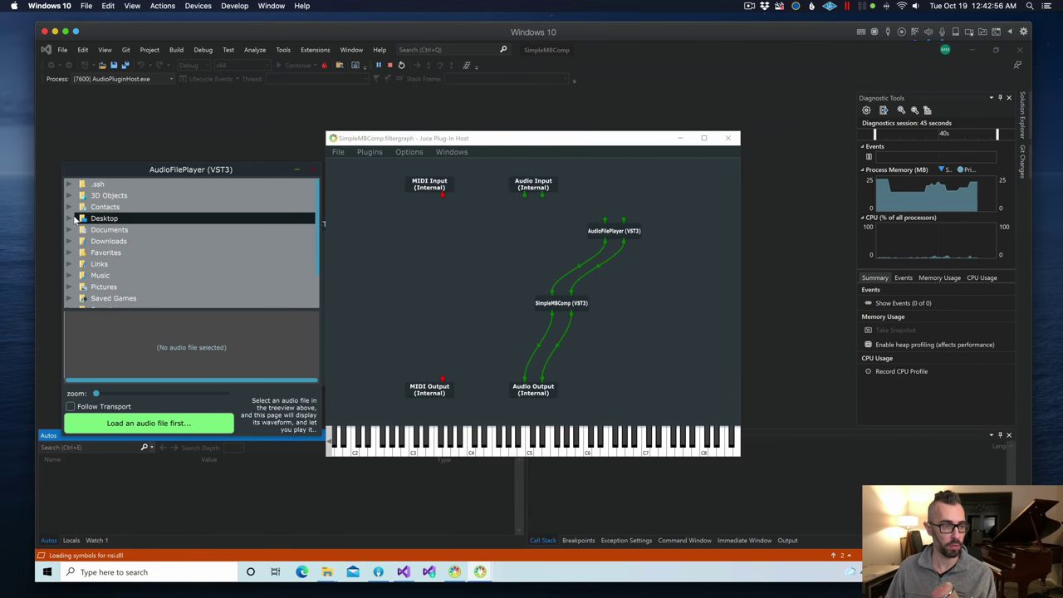
# - Load Tropical Thunder - RKVC.mp3 from the Desktop folder into AudioFilePlayer and play it briefly from near the start
pyautogui.click(75, 218)
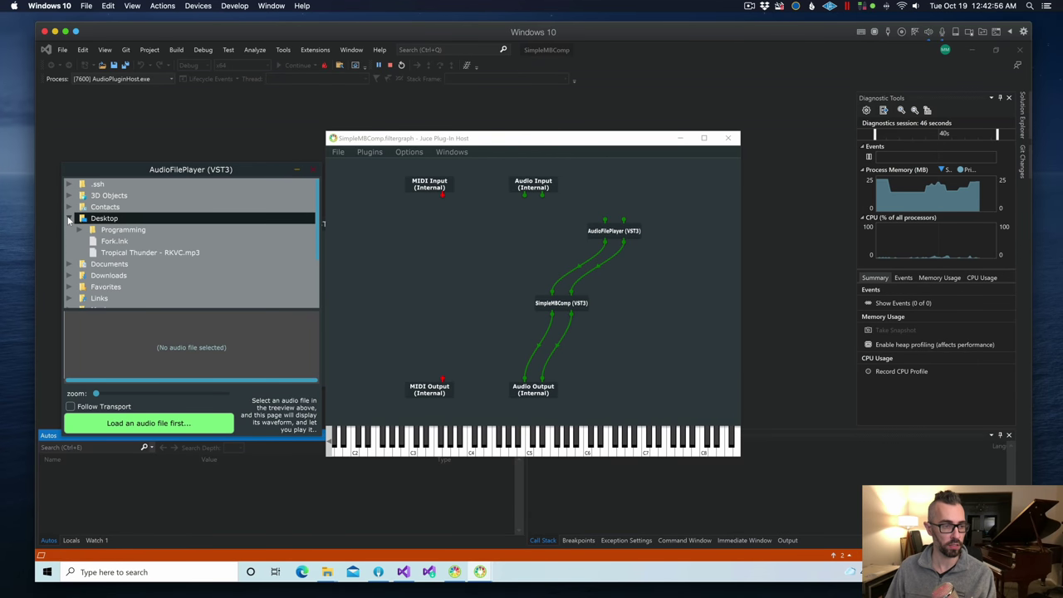
pyautogui.click(126, 252)
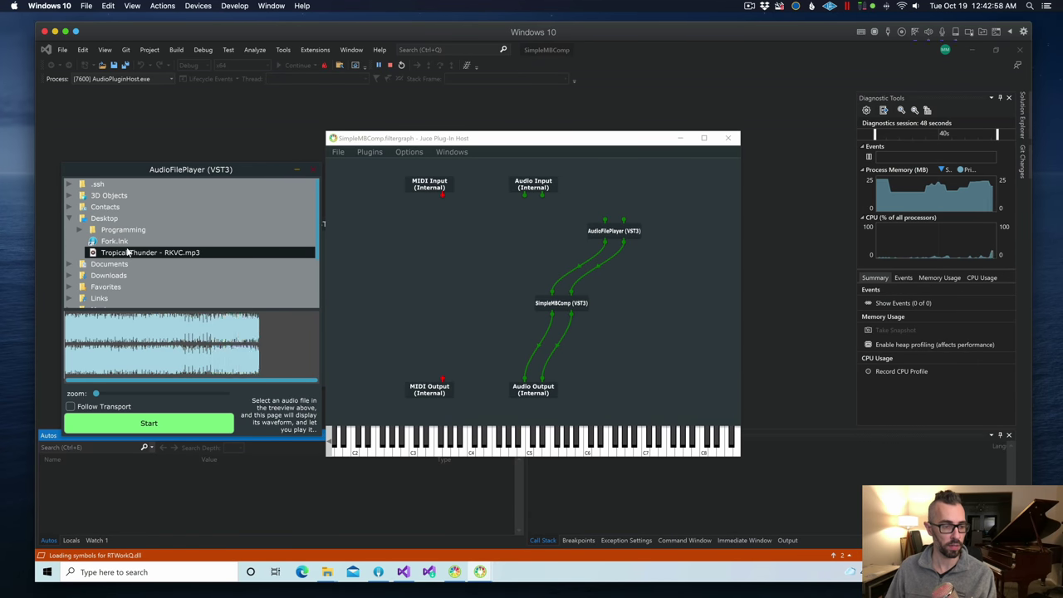
pyautogui.click(75, 344)
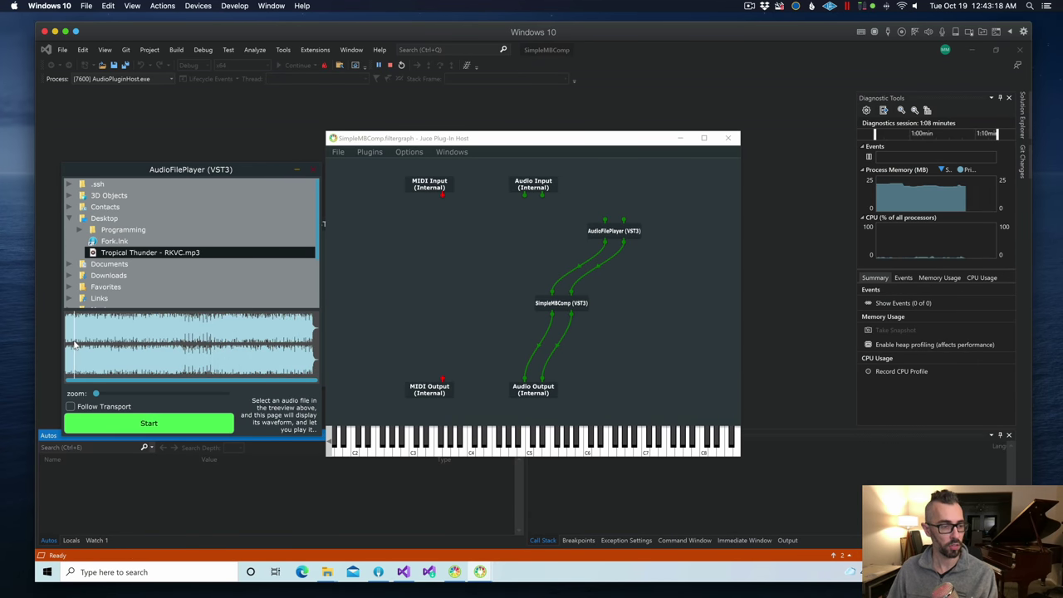
pyautogui.click(157, 425)
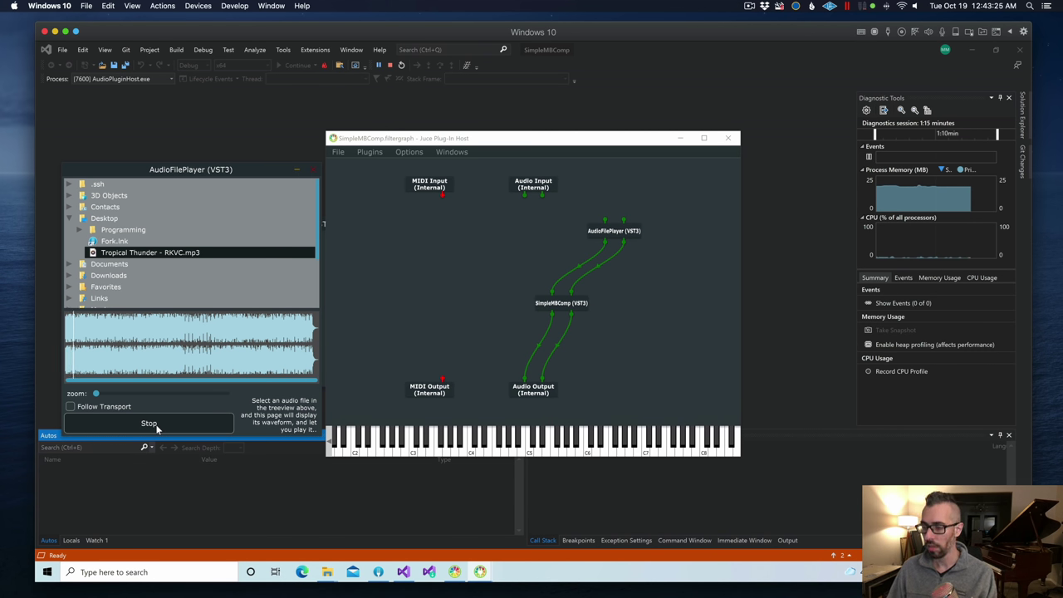
pyautogui.click(154, 424)
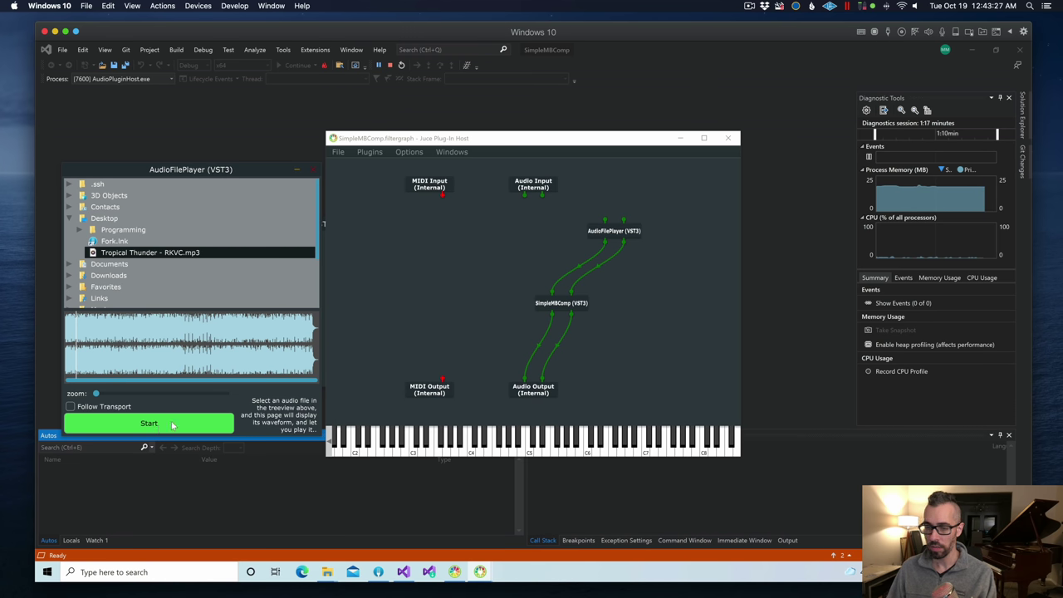
# - Close the plug-in host and run SimpleMBComp again with the local Windows debugger
pyautogui.click(423, 231)
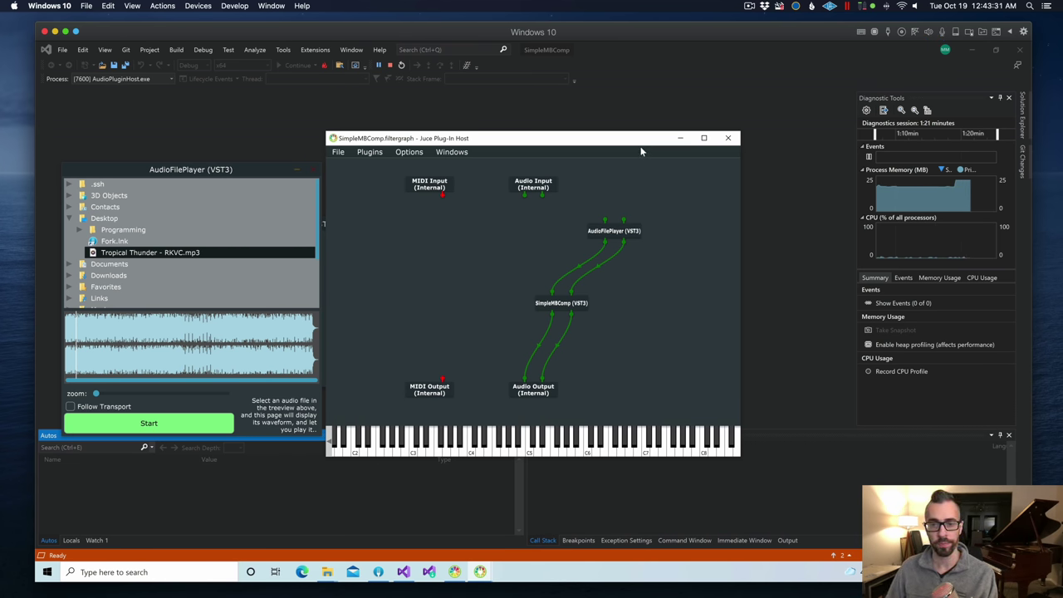
pyautogui.click(731, 139)
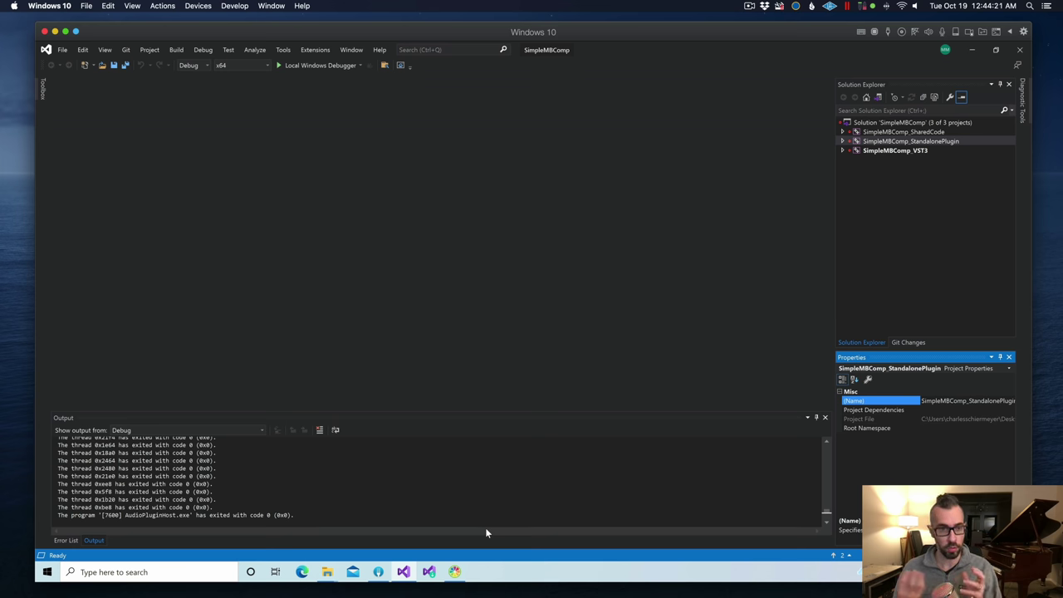
pyautogui.click(313, 66)
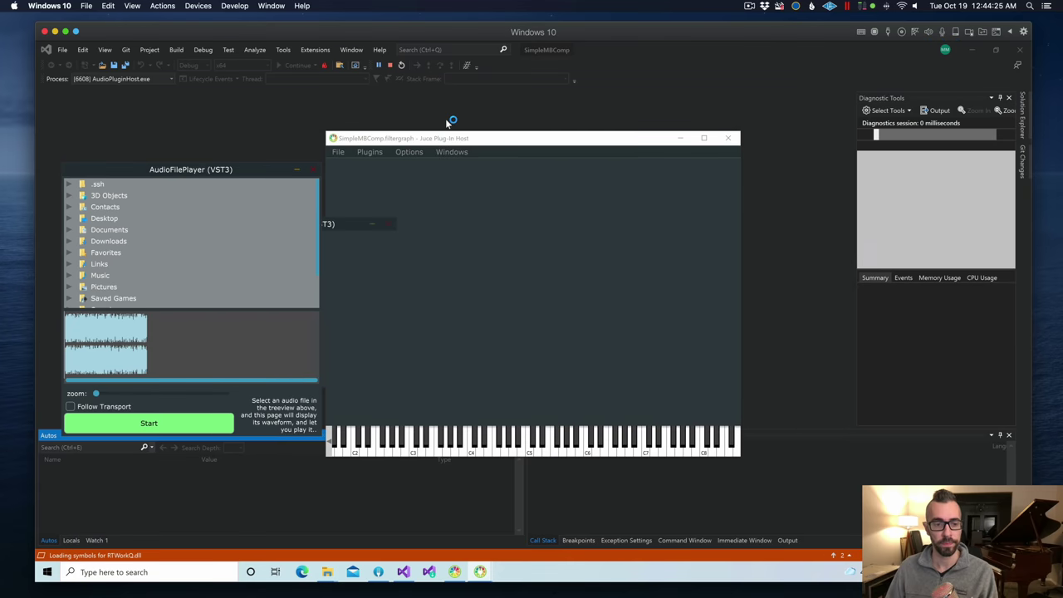
# - Play and stop the restored track in AudioFilePlayer, and bring the SimpleMBComp plug-in window forward
pyautogui.click(125, 426)
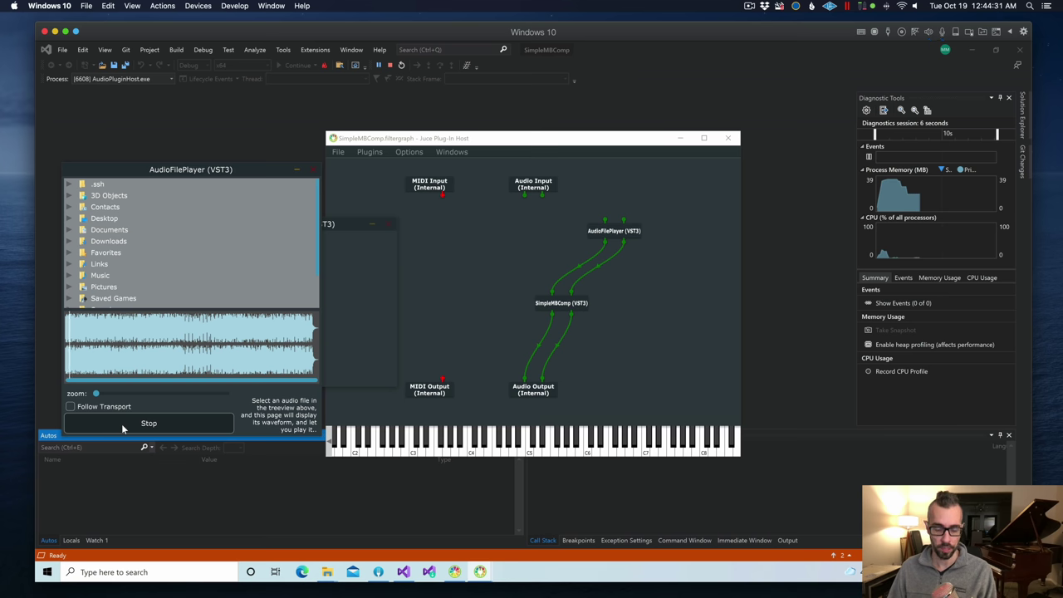
pyautogui.click(189, 423)
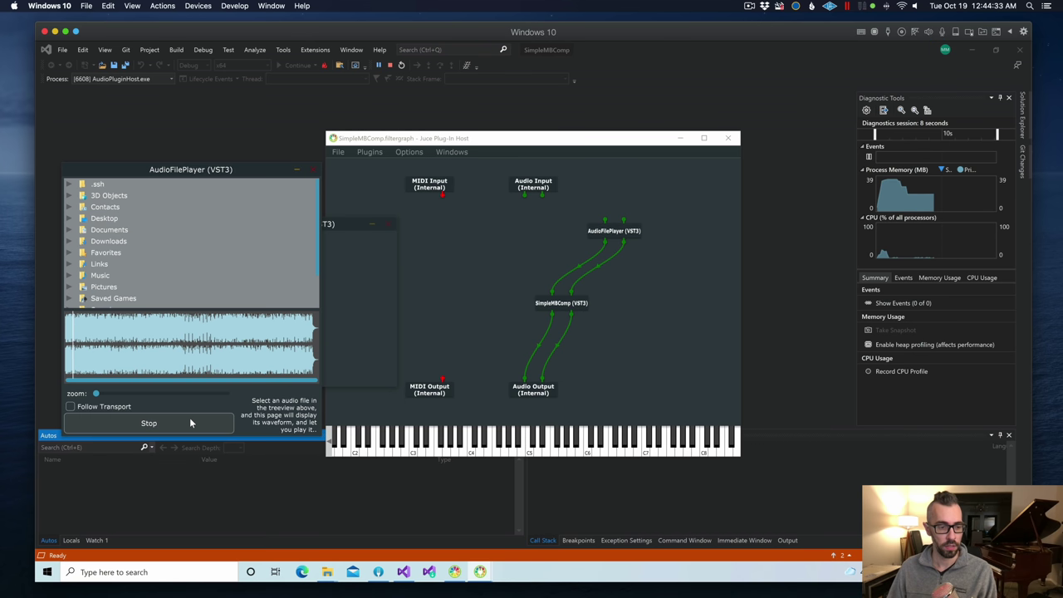
pyautogui.click(356, 236)
pyautogui.moveTo(356, 240); pyautogui.dragTo(789, 282)
# - Close the plug-in host and select the SimpleMBComp_VST3 project in the solution
pyautogui.click(728, 138)
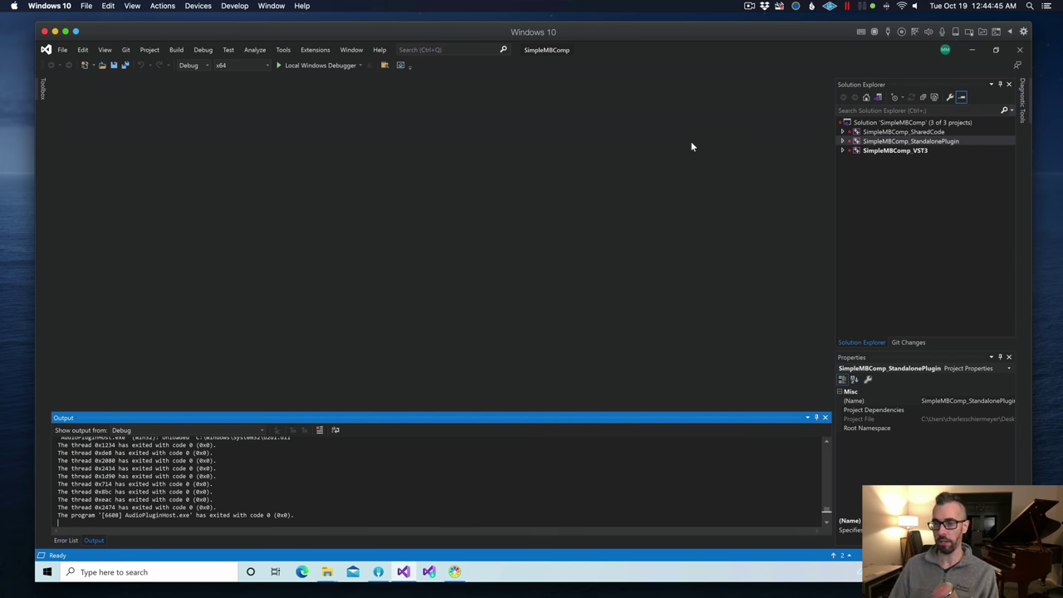
pyautogui.click(905, 151)
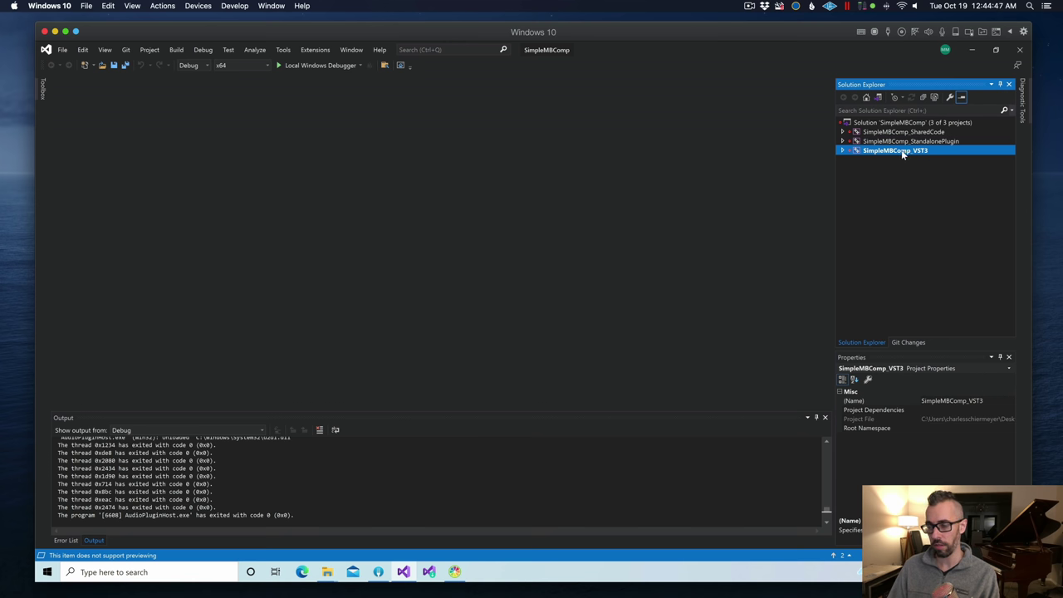